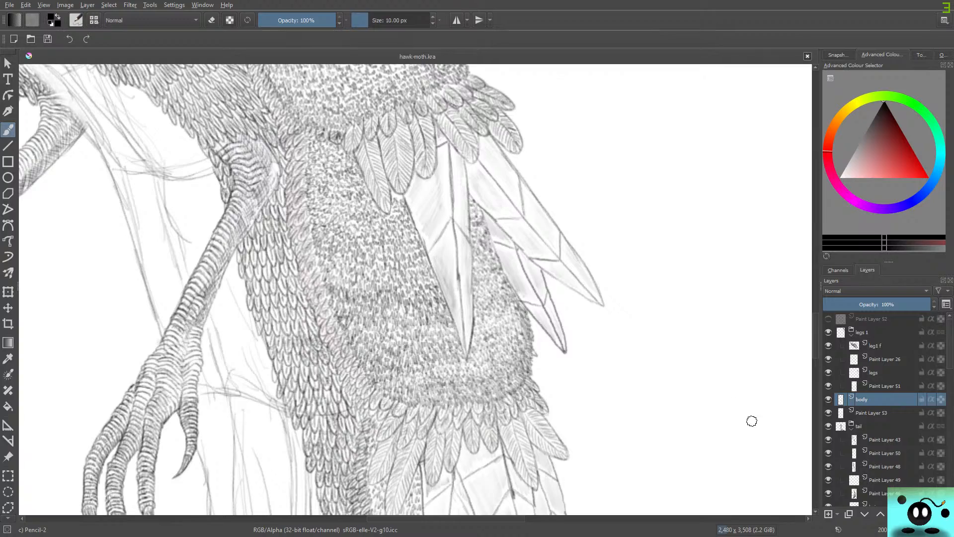
Examine the feather detailing and remaining sketch lines across the wings, head, body and tail of the hawk-moth drawing.
{"action": "scroll", "coordinate": [602, 378], "scroll_direction": "down", "scroll_amount": 6}
{"action": "scroll", "coordinate": [476, 435], "scroll_direction": "up", "scroll_amount": 4}
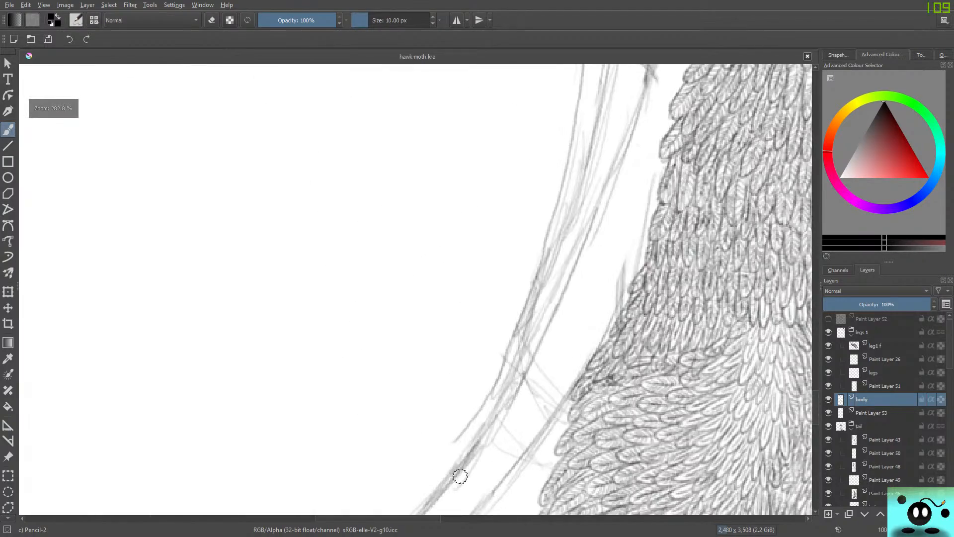
{"action": "scroll", "coordinate": [454, 472], "scroll_direction": "down", "scroll_amount": 6}
{"action": "scroll", "coordinate": [489, 463], "scroll_direction": "up", "scroll_amount": 6}
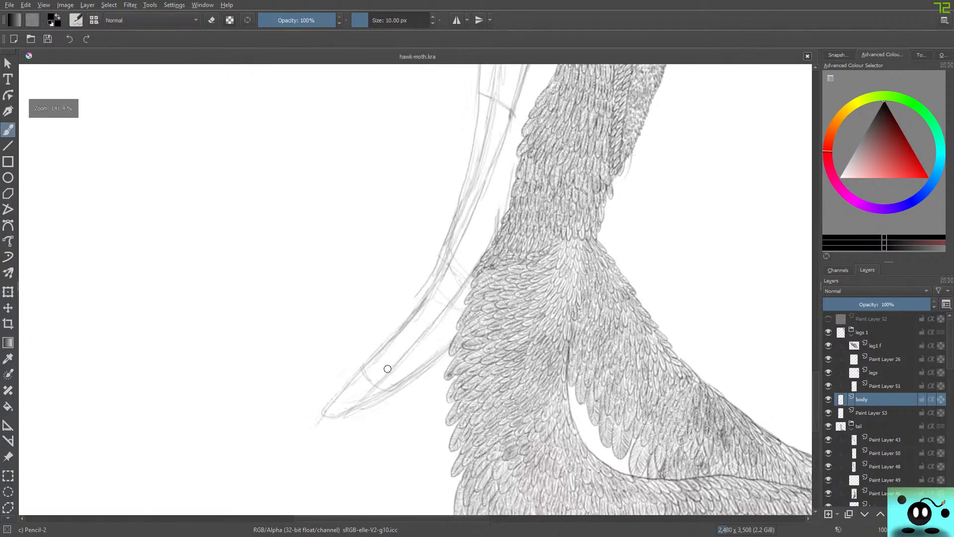
{"action": "scroll", "coordinate": [386, 368], "scroll_direction": "down", "scroll_amount": 3}
{"action": "scroll", "coordinate": [417, 274], "scroll_direction": "up", "scroll_amount": 2}
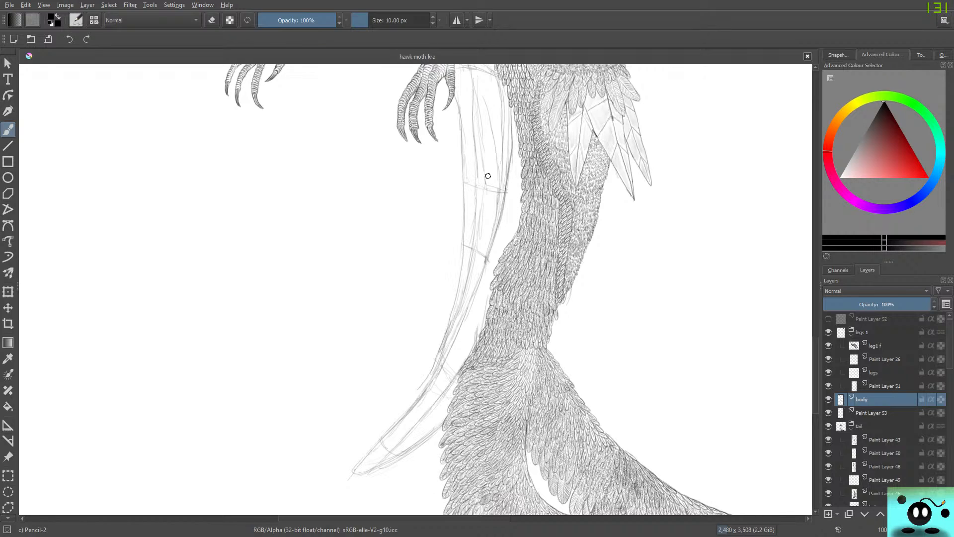
{"action": "scroll", "coordinate": [430, 339], "scroll_direction": "down", "scroll_amount": 1}
{"action": "scroll", "coordinate": [430, 340], "scroll_direction": "down", "scroll_amount": 6}
{"action": "scroll", "coordinate": [440, 383], "scroll_direction": "up", "scroll_amount": 7}
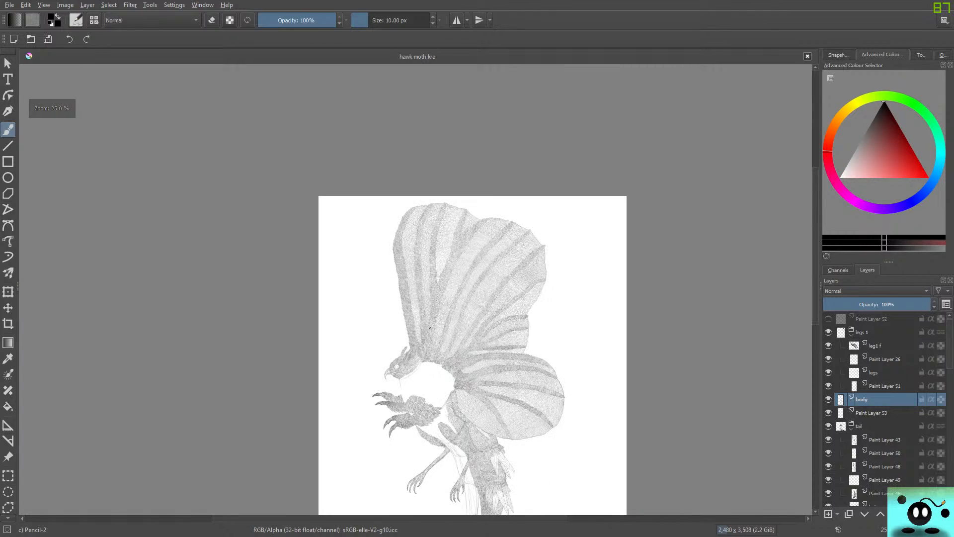
{"action": "scroll", "coordinate": [442, 437], "scroll_direction": "up", "scroll_amount": 3}
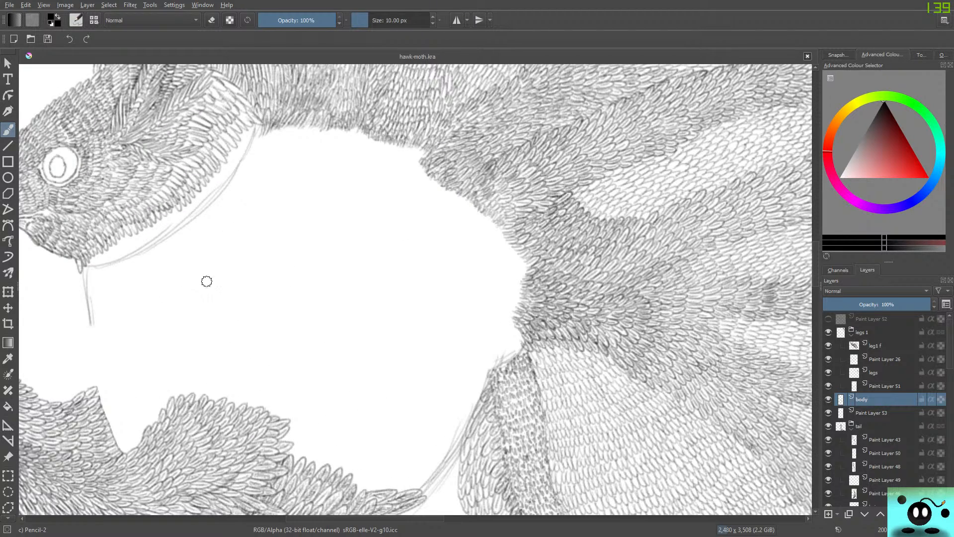
{"action": "scroll", "coordinate": [236, 336], "scroll_direction": "down", "scroll_amount": 9}
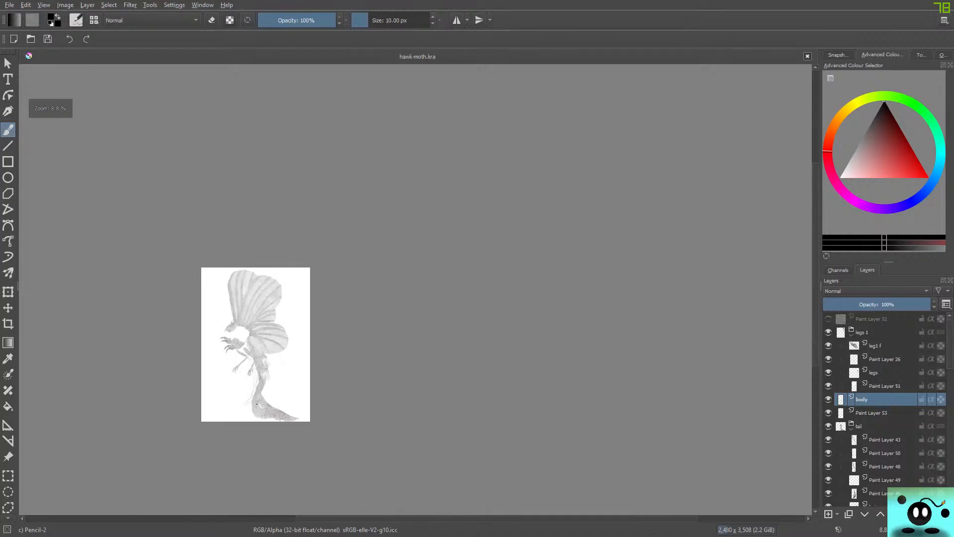
{"action": "scroll", "coordinate": [259, 400], "scroll_direction": "up", "scroll_amount": 8}
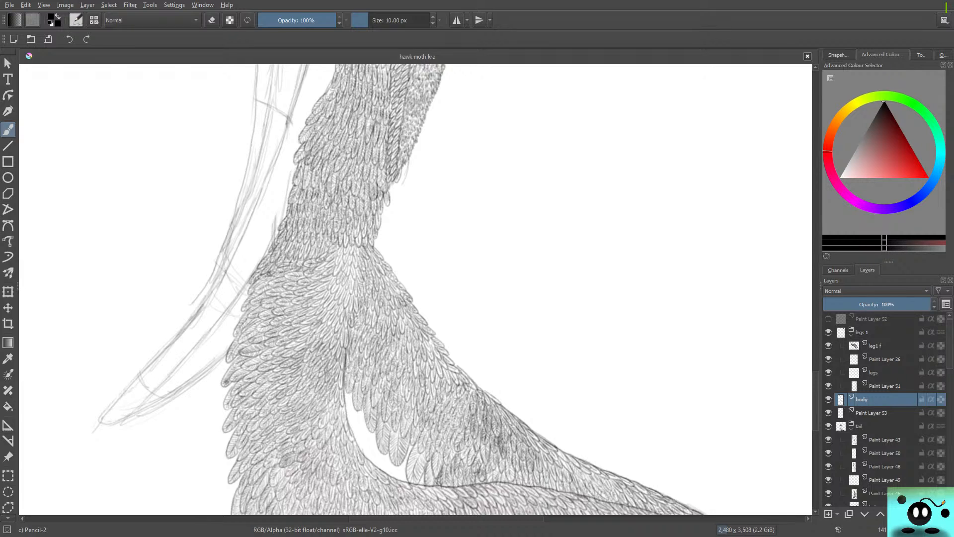
{"action": "scroll", "coordinate": [803, 152], "scroll_direction": "up", "scroll_amount": 15}
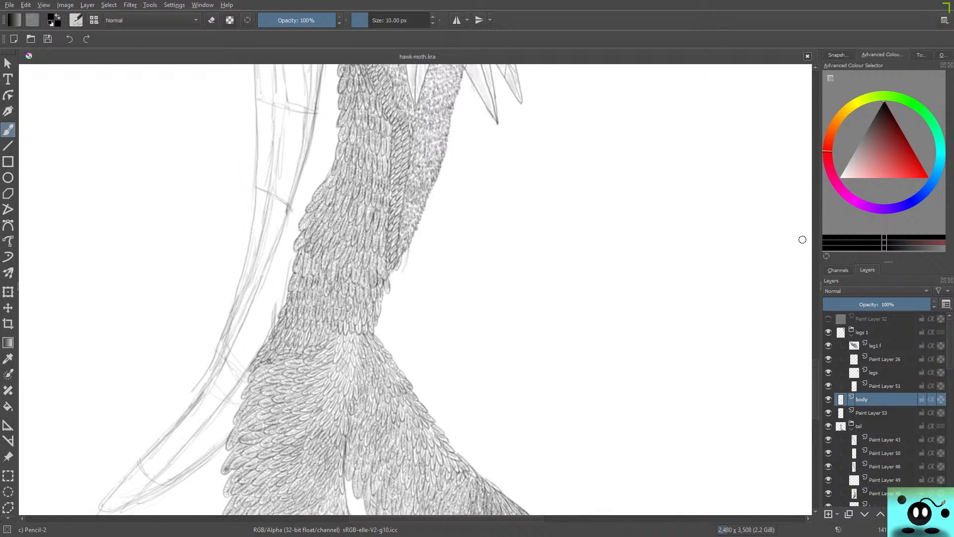
{"action": "scroll", "coordinate": [802, 447], "scroll_direction": "down", "scroll_amount": 5}
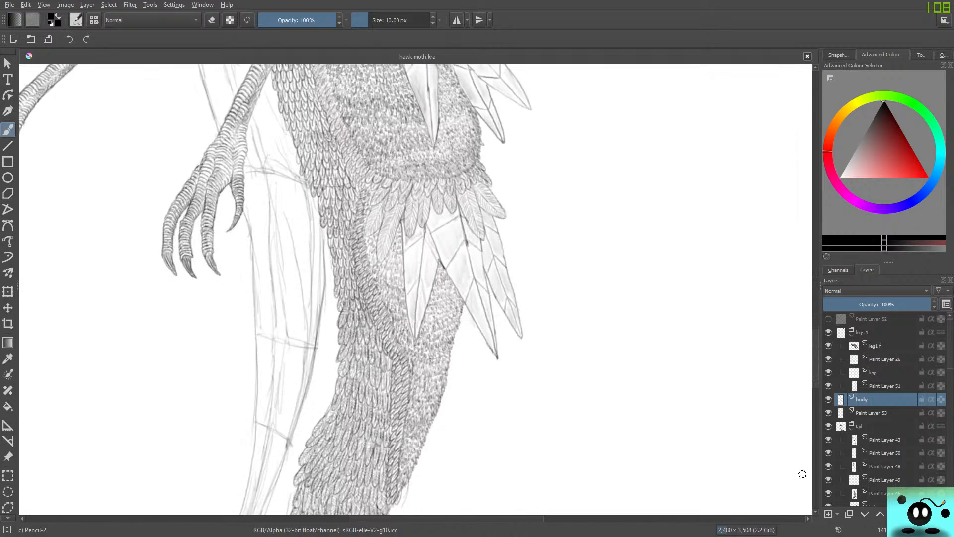
{"action": "scroll", "coordinate": [802, 447], "scroll_direction": "down", "scroll_amount": 5}
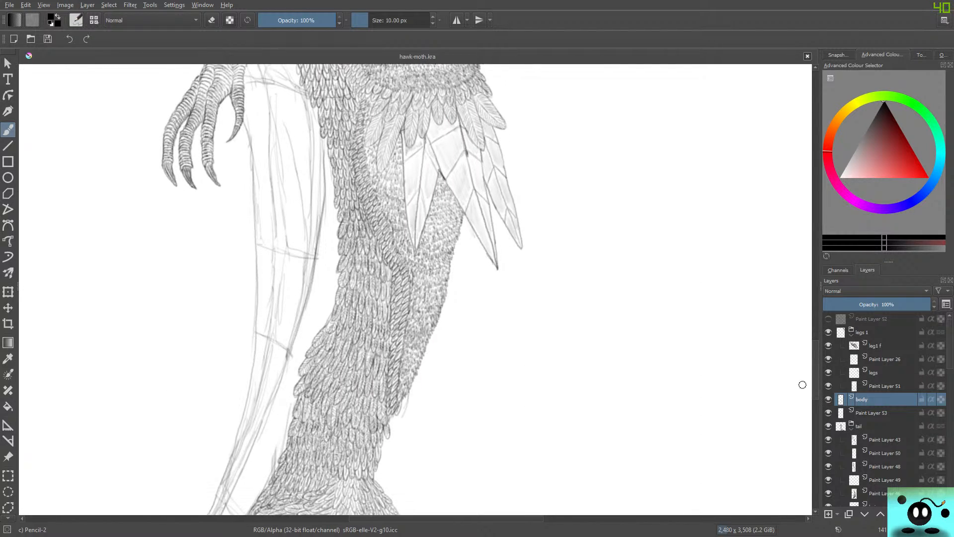
{"action": "mouse_move", "coordinate": [802, 225]}
{"action": "left_mouse_down"}
{"action": "mouse_move", "coordinate": [801, 216]}
{"action": "mouse_move", "coordinate": [803, 464]}
{"action": "mouse_move", "coordinate": [803, 214]}
{"action": "mouse_move", "coordinate": [801, 241]}
{"action": "mouse_move", "coordinate": [801, 221]}
{"action": "left_mouse_up"}
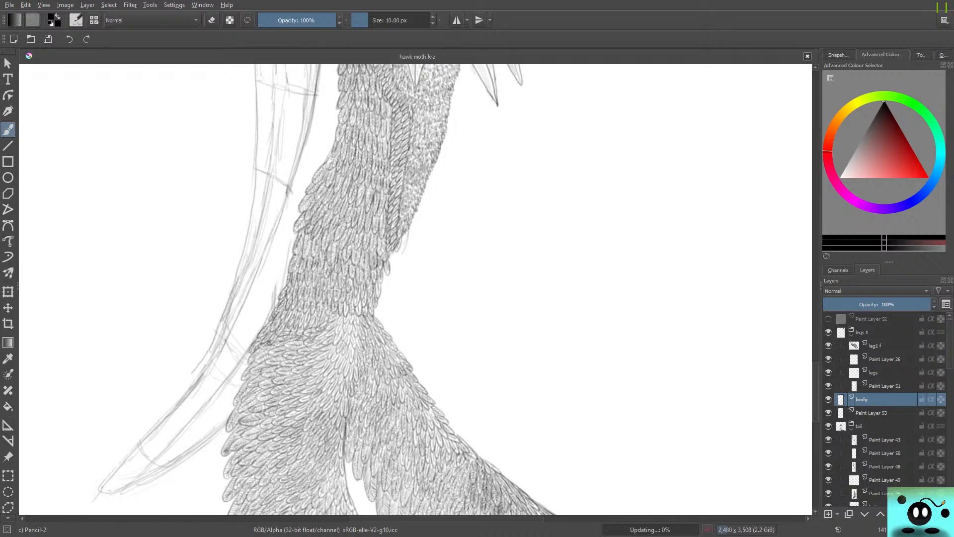
Hide and show the body layer repeatedly to check which sketch lines belong to it.
{"action": "left_click", "coordinate": [829, 399]}
{"action": "left_click", "coordinate": [828, 399]}
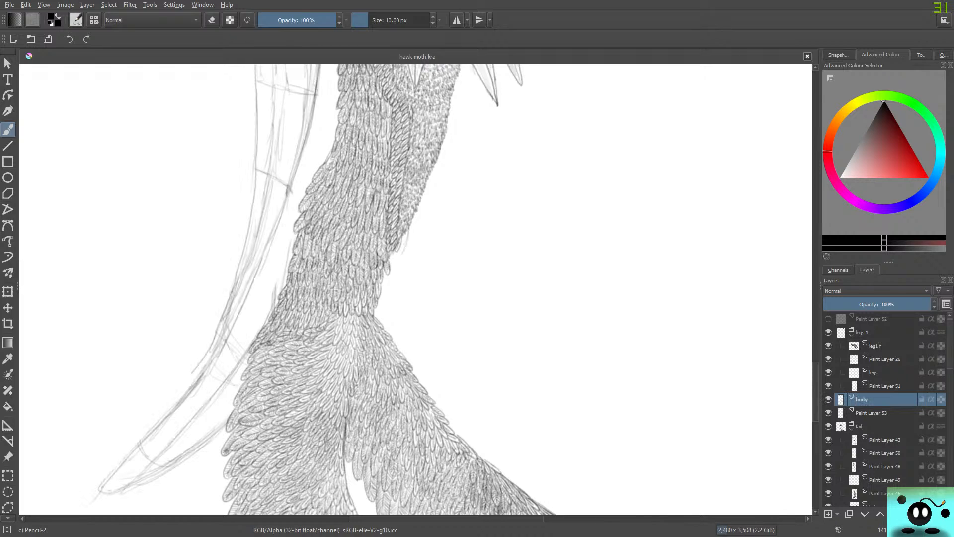
{"action": "left_click", "coordinate": [828, 399]}
{"action": "left_click", "coordinate": [828, 399]}
Erase stray sketch lines beside the tail with the 50 px Eraser Circle and redraw a short cross line with Pencil-2.
{"action": "key", "text": "e"}
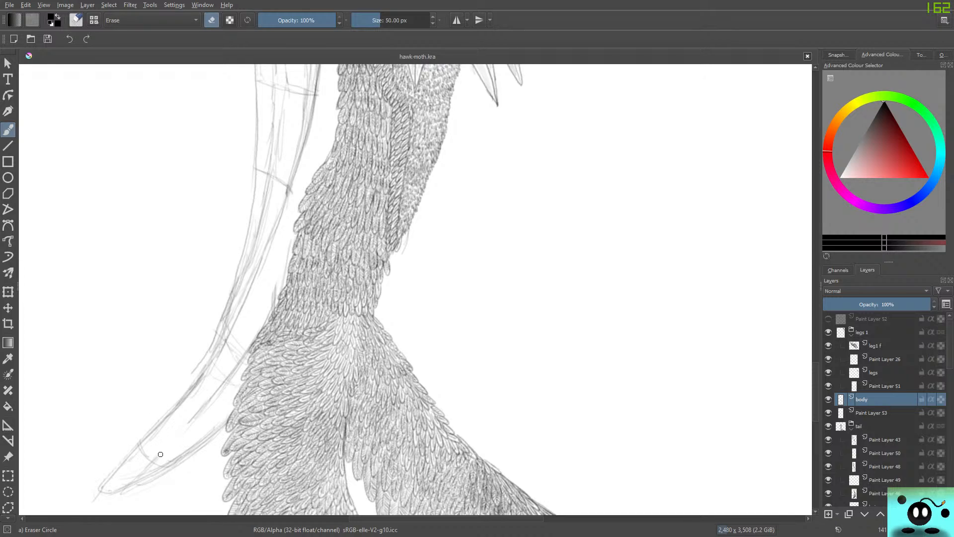
{"action": "mouse_move", "coordinate": [200, 413]}
{"action": "left_mouse_down"}
{"action": "mouse_move", "coordinate": [270, 313]}
{"action": "mouse_move", "coordinate": [292, 244]}
{"action": "left_mouse_up"}
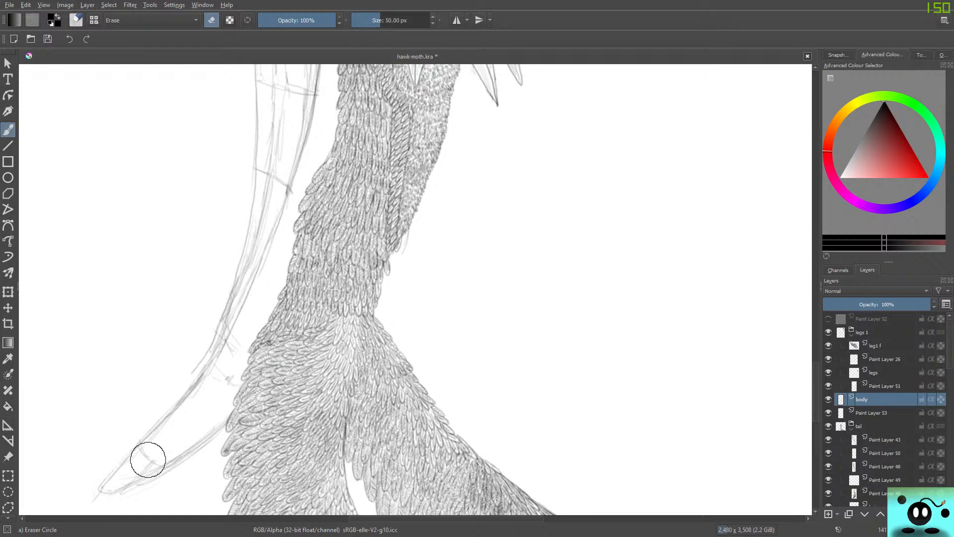
{"action": "mouse_move", "coordinate": [142, 472]}
{"action": "left_mouse_down"}
{"action": "mouse_move", "coordinate": [159, 460]}
{"action": "mouse_move", "coordinate": [134, 469]}
{"action": "mouse_move", "coordinate": [151, 441]}
{"action": "mouse_move", "coordinate": [136, 457]}
{"action": "mouse_move", "coordinate": [191, 419]}
{"action": "mouse_move", "coordinate": [241, 352]}
{"action": "mouse_move", "coordinate": [234, 380]}
{"action": "left_mouse_up"}
{"action": "key", "text": "slash"}
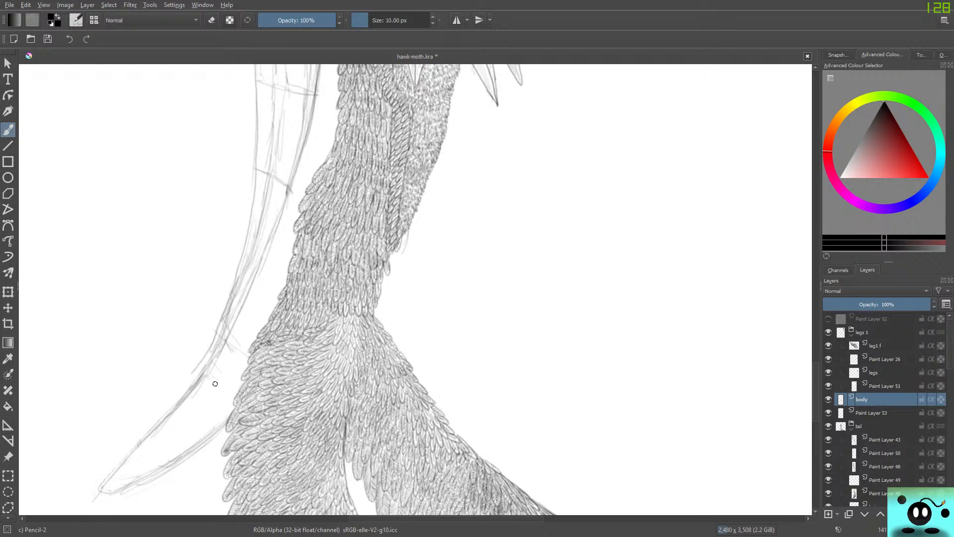
{"action": "left_click_drag", "start_coordinate": [208, 379], "coordinate": [233, 394]}
Add a paint layer in the tail group and place it at the group's end, below the hidden tail layer, keeping the tail end group collapsed.
{"action": "left_click", "coordinate": [887, 439]}
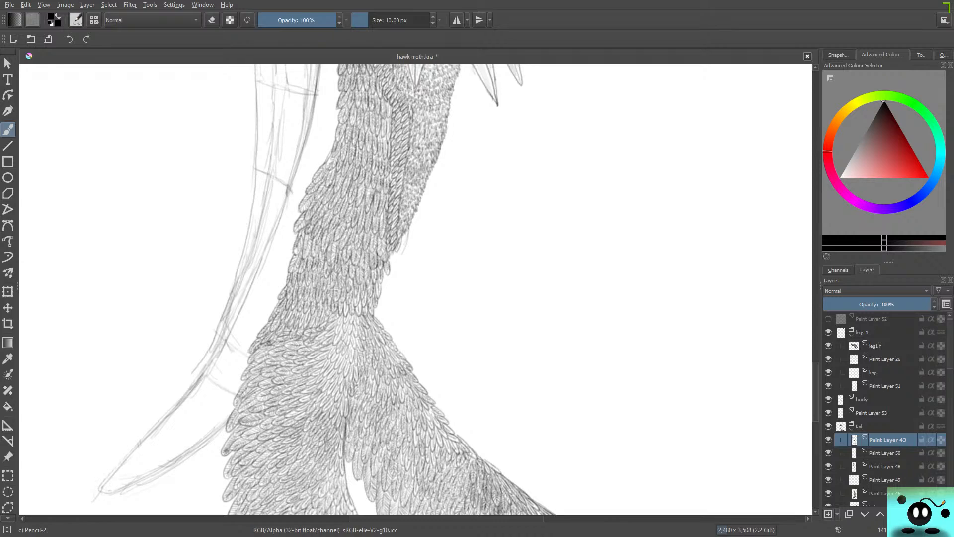
{"action": "key", "text": "Insert"}
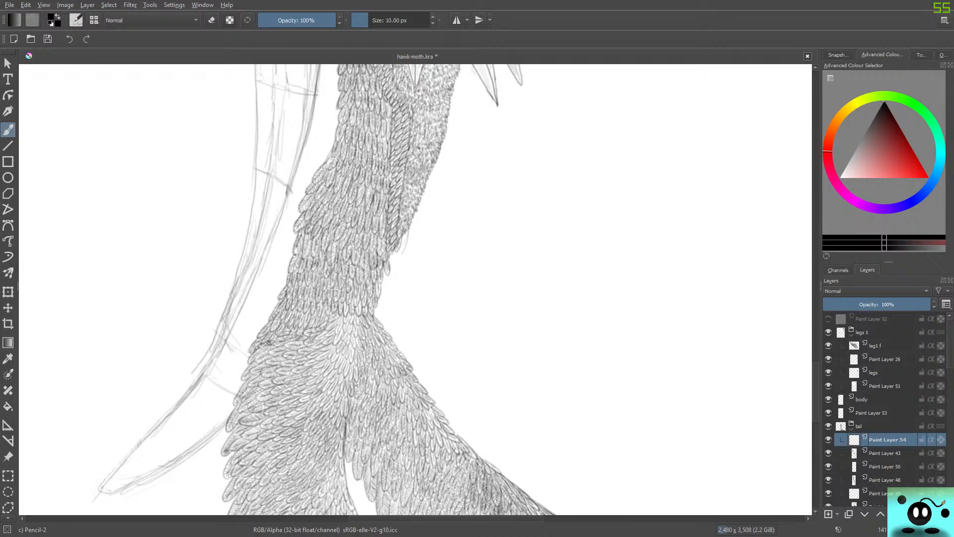
{"action": "left_click_drag", "start_coordinate": [887, 439], "coordinate": [884, 500]}
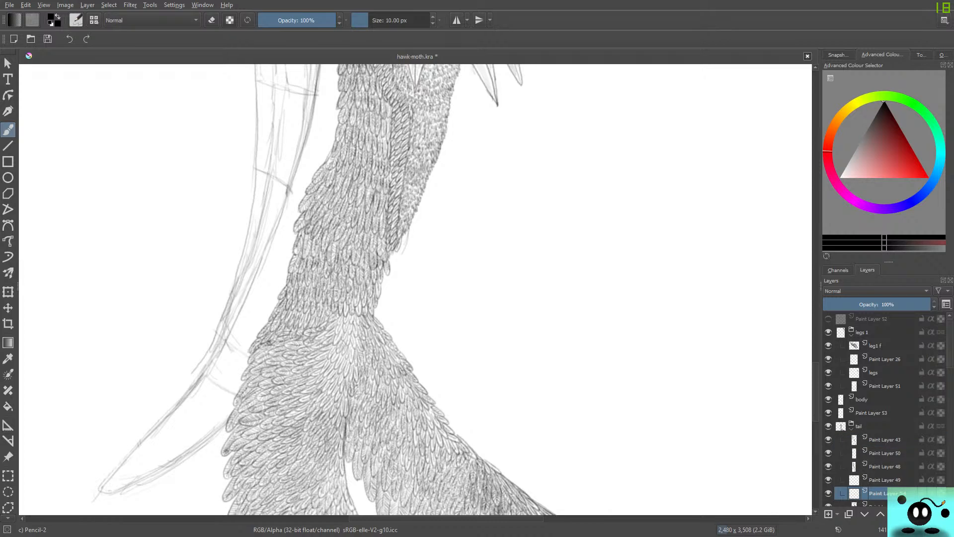
{"action": "scroll", "coordinate": [885, 410], "scroll_direction": "down", "scroll_amount": 4}
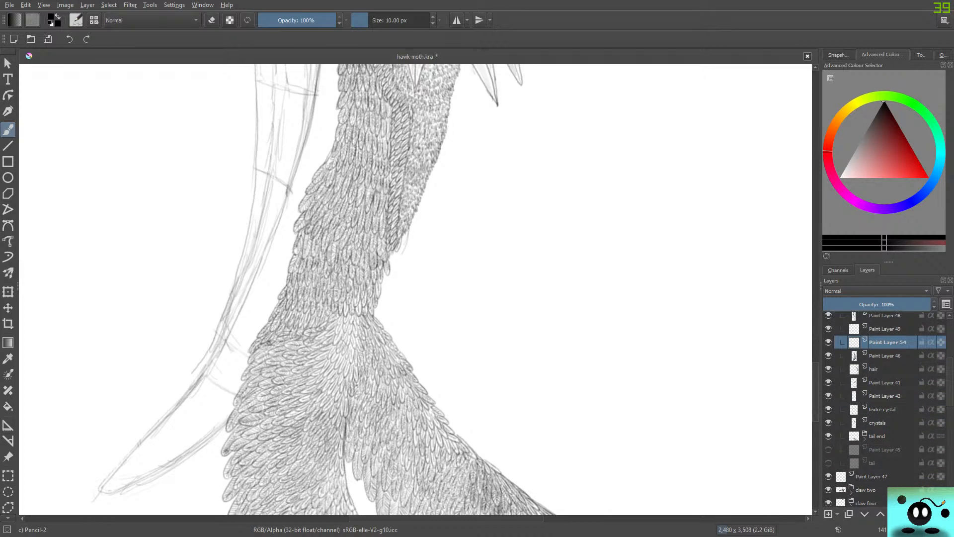
{"action": "left_click_drag", "start_coordinate": [888, 342], "coordinate": [885, 469]}
{"action": "left_click", "coordinate": [865, 425]}
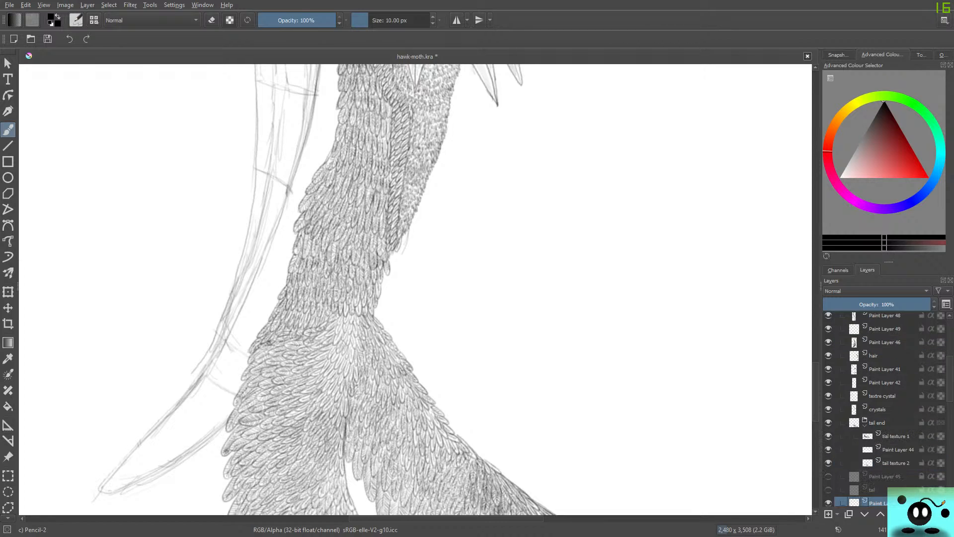
{"action": "left_click", "coordinate": [864, 426]}
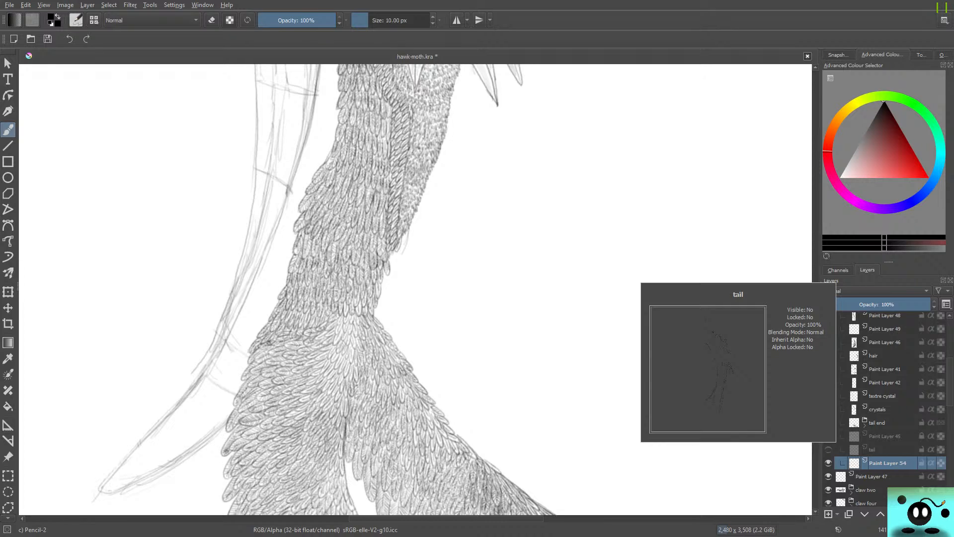
Draw the first rows of small overlapping feather outlines with a 5 px Pencil-2 between the feathered body edge and the neighbouring sketch line.
{"action": "scroll", "coordinate": [415, 288], "scroll_direction": "up", "scroll_amount": 5}
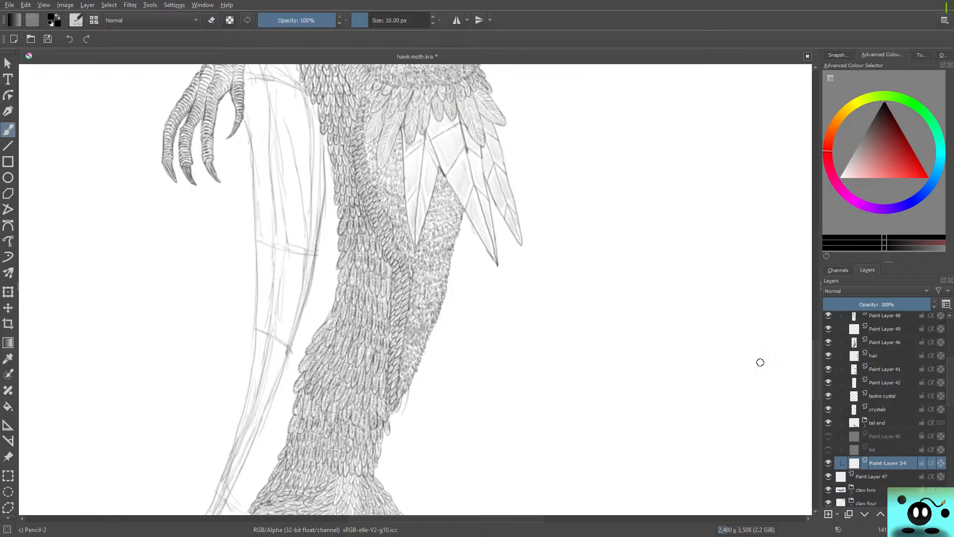
{"action": "key", "text": "4"}
{"action": "key", "text": "4"}
{"action": "key", "text": "4"}
{"action": "key", "text": "4"}
{"action": "key", "text": "4"}
{"action": "key", "text": "4"}
{"action": "key", "text": "4"}
{"action": "key", "text": "4"}
{"action": "key", "text": "4"}
{"action": "key", "text": "4"}
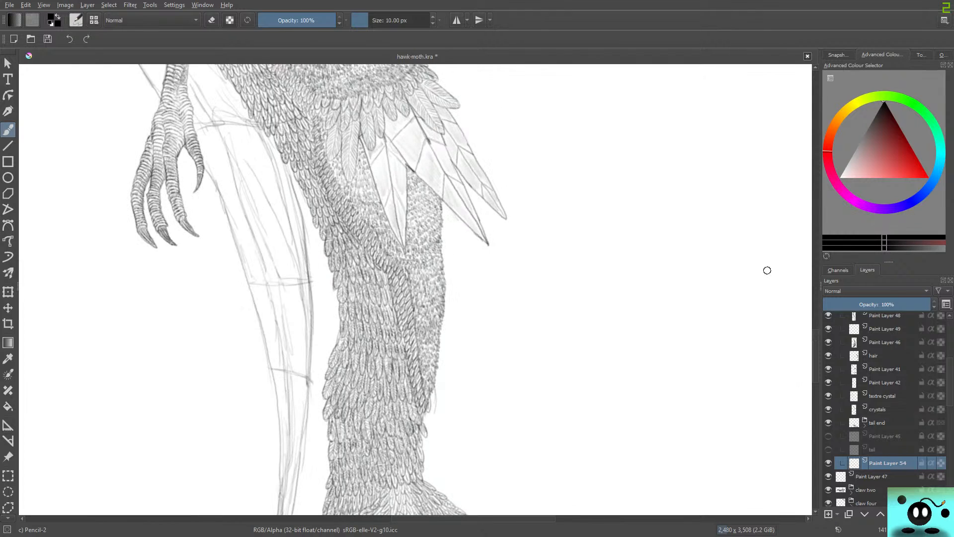
{"action": "key", "text": "4"}
{"action": "key", "text": "4"}
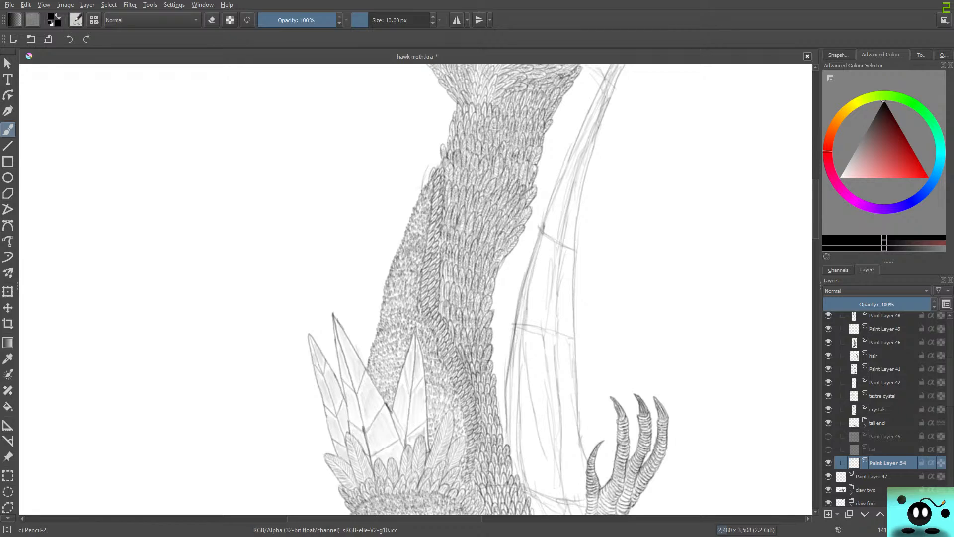
{"action": "scroll", "coordinate": [455, 302], "scroll_direction": "up", "scroll_amount": 1}
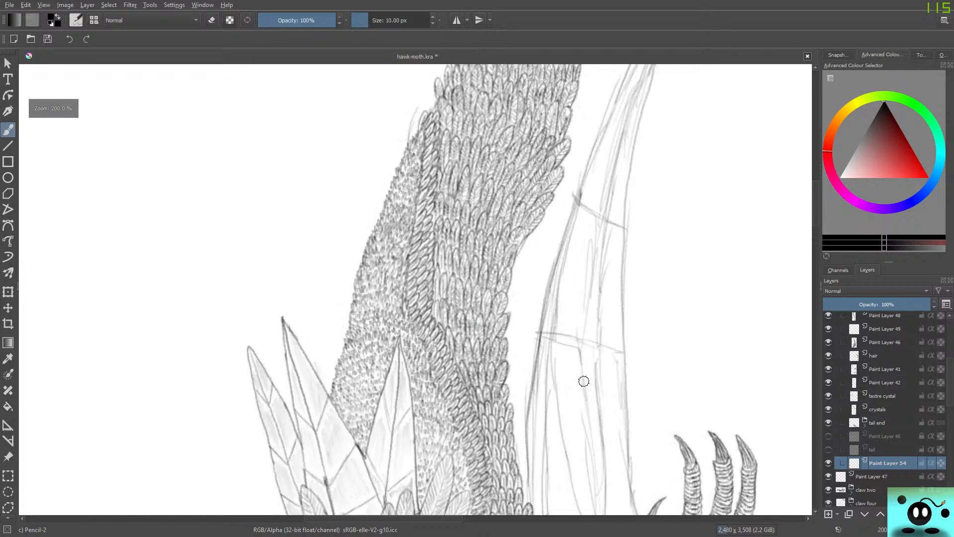
{"action": "scroll", "coordinate": [577, 382], "scroll_direction": "up", "scroll_amount": 1}
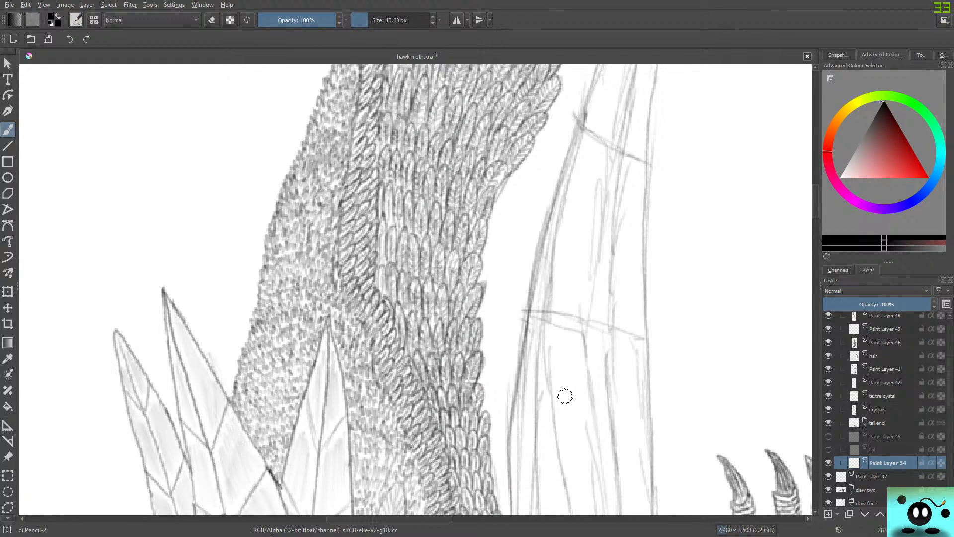
{"action": "left_click_drag", "start_coordinate": [368, 20], "coordinate": [366, 20]}
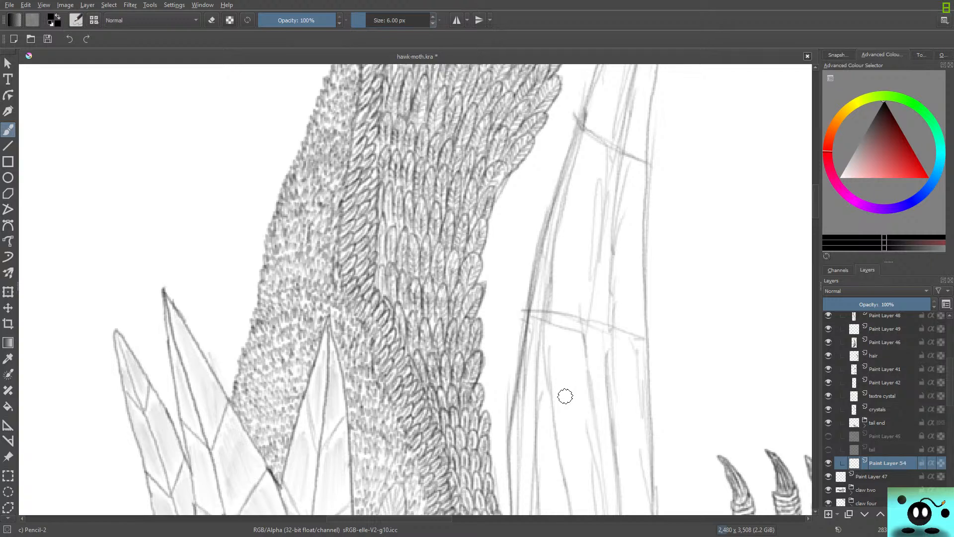
{"action": "key", "text": "bracketleft"}
{"action": "scroll", "coordinate": [415, 289], "scroll_direction": "down", "scroll_amount": 5}
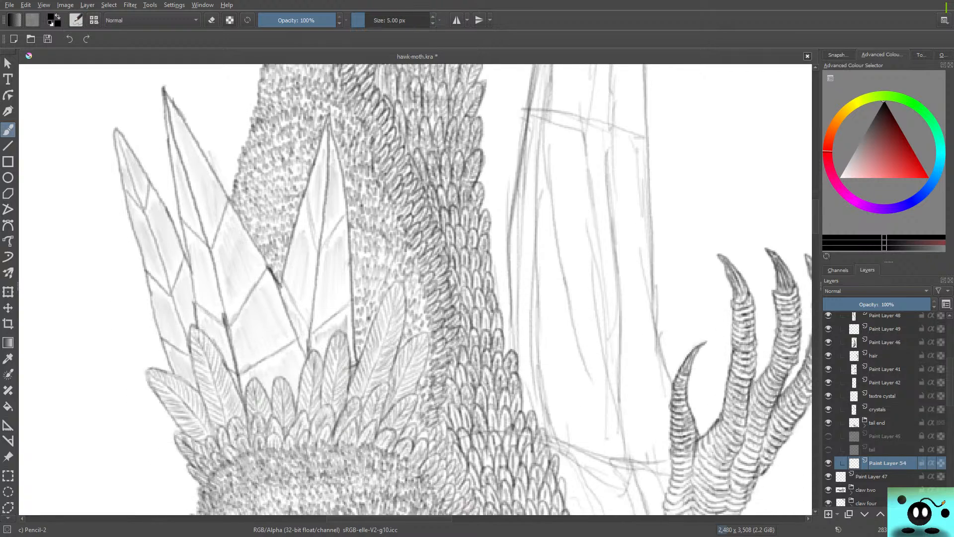
{"action": "scroll", "coordinate": [416, 289], "scroll_direction": "up", "scroll_amount": 3}
{"action": "scroll", "coordinate": [415, 290], "scroll_direction": "down", "scroll_amount": 1}
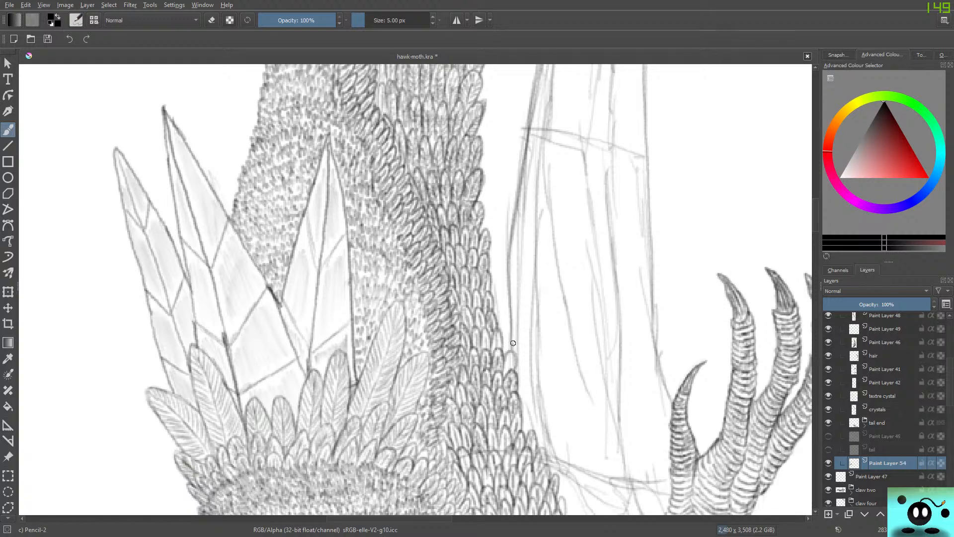
{"action": "mouse_move", "coordinate": [513, 343]}
{"action": "left_mouse_down"}
{"action": "mouse_move", "coordinate": [517, 296]}
{"action": "mouse_move", "coordinate": [470, 313]}
{"action": "mouse_move", "coordinate": [496, 329]}
{"action": "mouse_move", "coordinate": [508, 331]}
{"action": "mouse_move", "coordinate": [499, 305]}
{"action": "mouse_move", "coordinate": [510, 309]}
{"action": "mouse_move", "coordinate": [498, 292]}
{"action": "left_mouse_up"}
{"action": "mouse_move", "coordinate": [498, 275]}
{"action": "left_mouse_down"}
{"action": "mouse_move", "coordinate": [490, 283]}
{"action": "mouse_move", "coordinate": [499, 264]}
{"action": "mouse_move", "coordinate": [490, 267]}
{"action": "left_mouse_up"}
{"action": "mouse_move", "coordinate": [510, 236]}
{"action": "left_mouse_down"}
{"action": "mouse_move", "coordinate": [503, 243]}
{"action": "mouse_move", "coordinate": [492, 249]}
{"action": "mouse_move", "coordinate": [514, 211]}
{"action": "mouse_move", "coordinate": [514, 232]}
{"action": "mouse_move", "coordinate": [500, 207]}
{"action": "mouse_move", "coordinate": [497, 230]}
{"action": "mouse_move", "coordinate": [490, 204]}
{"action": "mouse_move", "coordinate": [482, 230]}
{"action": "left_mouse_up"}
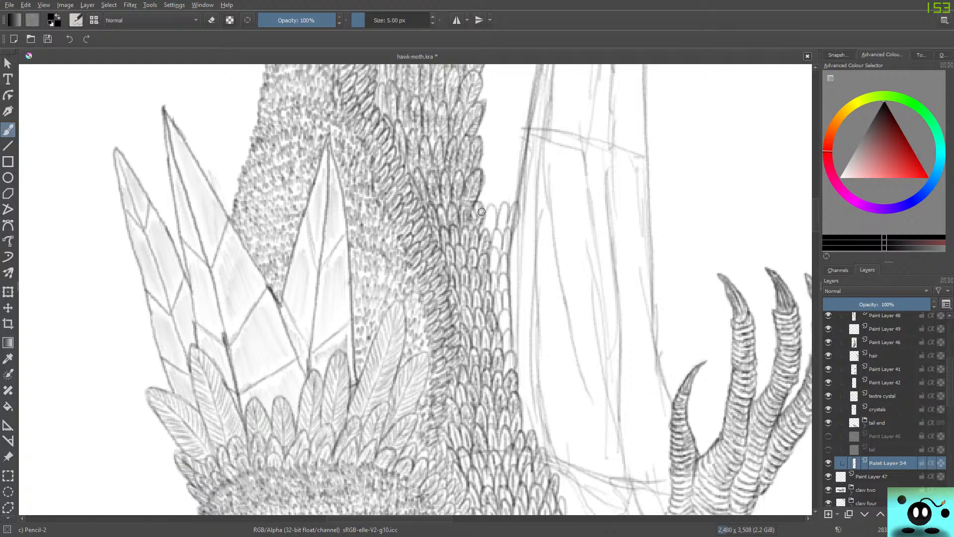
{"action": "mouse_move", "coordinate": [517, 203]}
{"action": "left_mouse_down"}
{"action": "mouse_move", "coordinate": [513, 182]}
{"action": "mouse_move", "coordinate": [506, 205]}
{"action": "mouse_move", "coordinate": [498, 188]}
{"action": "mouse_move", "coordinate": [480, 207]}
{"action": "left_mouse_up"}
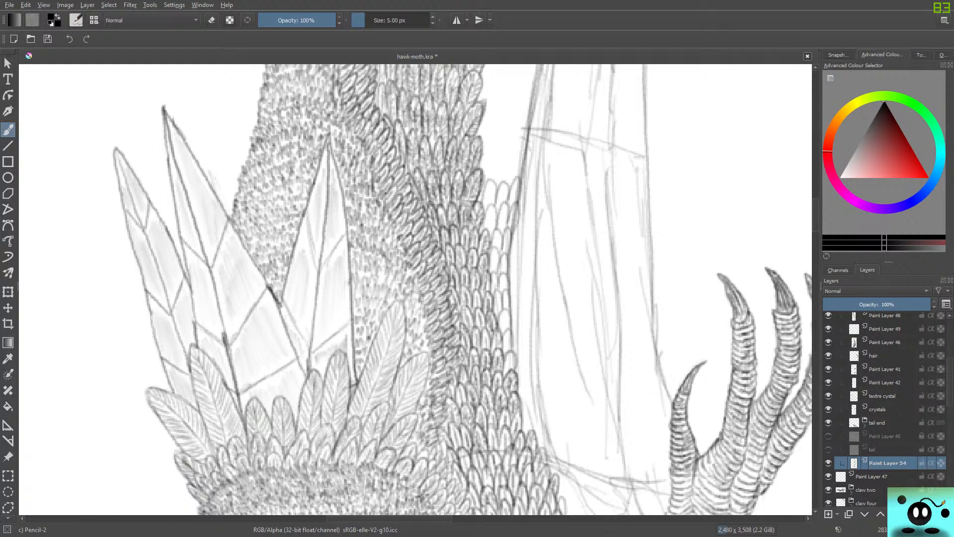
Extend the rows of feather outlines along the gap, past the nearest sketched cross line to where the feathered body edge bulges out.
{"action": "mouse_move", "coordinate": [816, 215]}
{"action": "left_mouse_down"}
{"action": "mouse_move", "coordinate": [815, 187]}
{"action": "mouse_move", "coordinate": [815, 203]}
{"action": "left_mouse_up"}
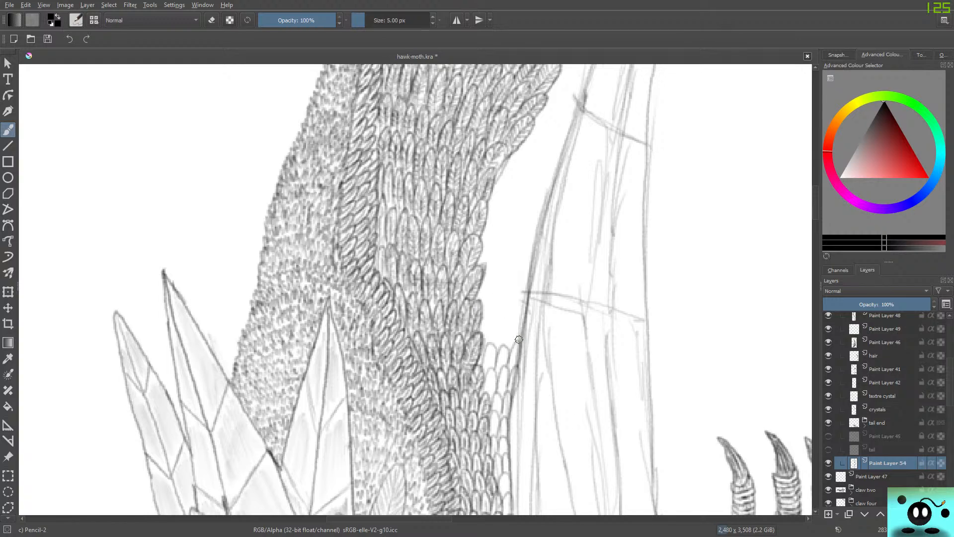
{"action": "mouse_move", "coordinate": [519, 339]}
{"action": "left_mouse_down"}
{"action": "mouse_move", "coordinate": [523, 320]}
{"action": "mouse_move", "coordinate": [498, 350]}
{"action": "mouse_move", "coordinate": [500, 320]}
{"action": "mouse_move", "coordinate": [489, 344]}
{"action": "mouse_move", "coordinate": [480, 321]}
{"action": "mouse_move", "coordinate": [512, 272]}
{"action": "mouse_move", "coordinate": [523, 312]}
{"action": "mouse_move", "coordinate": [524, 278]}
{"action": "mouse_move", "coordinate": [510, 316]}
{"action": "mouse_move", "coordinate": [502, 301]}
{"action": "mouse_move", "coordinate": [491, 315]}
{"action": "mouse_move", "coordinate": [479, 290]}
{"action": "left_mouse_up"}
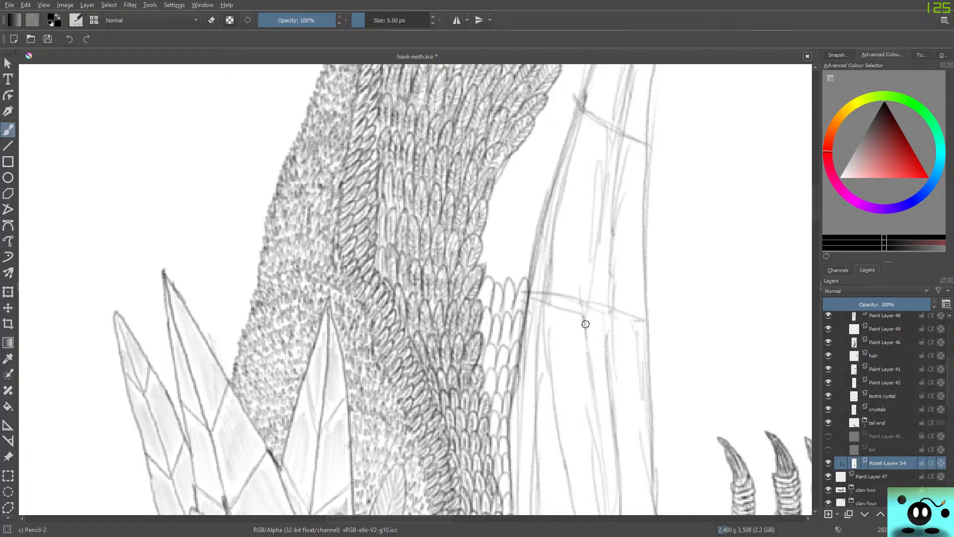
{"action": "mouse_move", "coordinate": [528, 275]}
{"action": "left_mouse_down"}
{"action": "mouse_move", "coordinate": [521, 251]}
{"action": "mouse_move", "coordinate": [513, 284]}
{"action": "mouse_move", "coordinate": [532, 255]}
{"action": "mouse_move", "coordinate": [511, 279]}
{"action": "mouse_move", "coordinate": [511, 250]}
{"action": "mouse_move", "coordinate": [500, 283]}
{"action": "mouse_move", "coordinate": [501, 257]}
{"action": "mouse_move", "coordinate": [480, 270]}
{"action": "left_mouse_up"}
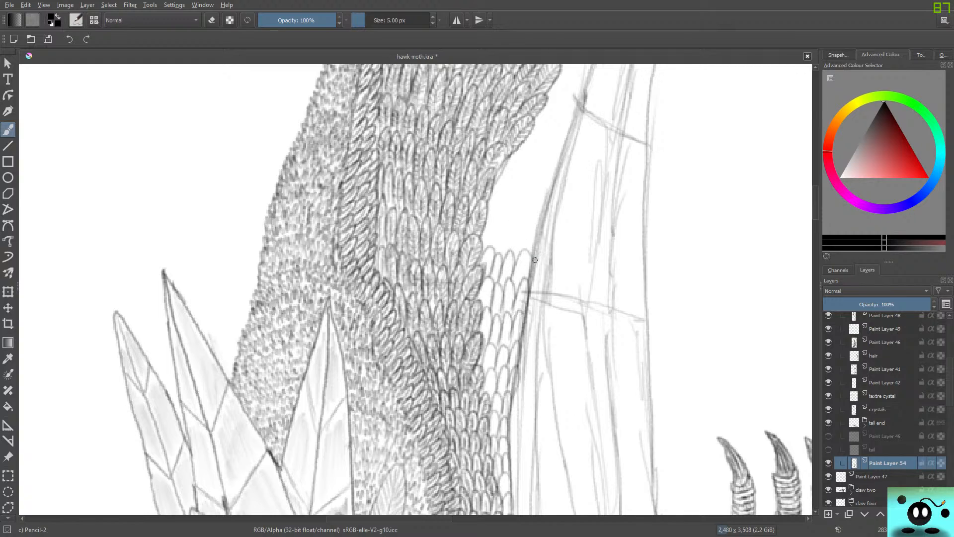
{"action": "mouse_move", "coordinate": [534, 259]}
{"action": "left_mouse_down"}
{"action": "mouse_move", "coordinate": [534, 234]}
{"action": "mouse_move", "coordinate": [517, 253]}
{"action": "mouse_move", "coordinate": [522, 236]}
{"action": "mouse_move", "coordinate": [492, 251]}
{"action": "mouse_move", "coordinate": [489, 211]}
{"action": "mouse_move", "coordinate": [544, 225]}
{"action": "mouse_move", "coordinate": [548, 202]}
{"action": "mouse_move", "coordinate": [528, 229]}
{"action": "mouse_move", "coordinate": [525, 206]}
{"action": "mouse_move", "coordinate": [519, 223]}
{"action": "mouse_move", "coordinate": [523, 204]}
{"action": "mouse_move", "coordinate": [504, 225]}
{"action": "mouse_move", "coordinate": [503, 200]}
{"action": "mouse_move", "coordinate": [490, 201]}
{"action": "mouse_move", "coordinate": [494, 212]}
{"action": "mouse_move", "coordinate": [500, 203]}
{"action": "mouse_move", "coordinate": [490, 204]}
{"action": "mouse_move", "coordinate": [542, 182]}
{"action": "mouse_move", "coordinate": [549, 196]}
{"action": "mouse_move", "coordinate": [516, 200]}
{"action": "mouse_move", "coordinate": [505, 192]}
{"action": "mouse_move", "coordinate": [494, 172]}
{"action": "left_mouse_up"}
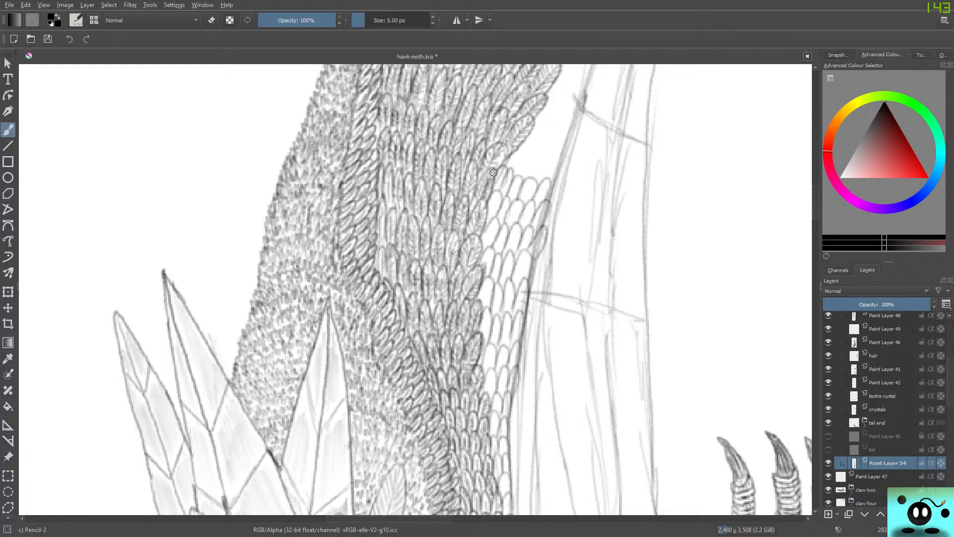
Continue the rows of feather outlines up the gap beside the body, past the next sketched cross line on the neighbouring limb.
{"action": "mouse_move", "coordinate": [815, 208]}
{"action": "left_mouse_down"}
{"action": "mouse_move", "coordinate": [816, 174]}
{"action": "mouse_move", "coordinate": [816, 196]}
{"action": "left_mouse_up"}
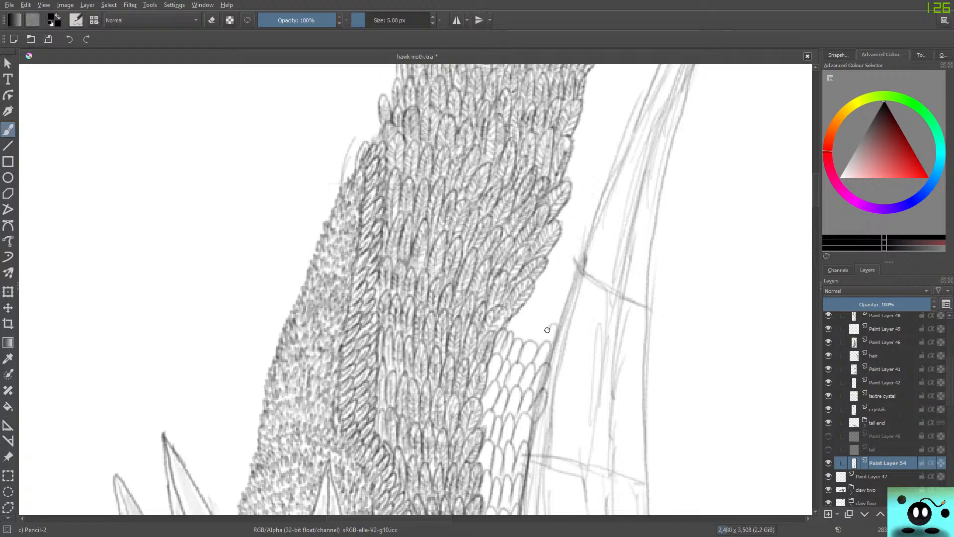
{"action": "mouse_move", "coordinate": [540, 346]}
{"action": "left_mouse_down"}
{"action": "mouse_move", "coordinate": [546, 320]}
{"action": "mouse_move", "coordinate": [534, 313]}
{"action": "mouse_move", "coordinate": [506, 325]}
{"action": "left_mouse_up"}
{"action": "left_click_drag", "start_coordinate": [355, 518], "coordinate": [376, 518]}
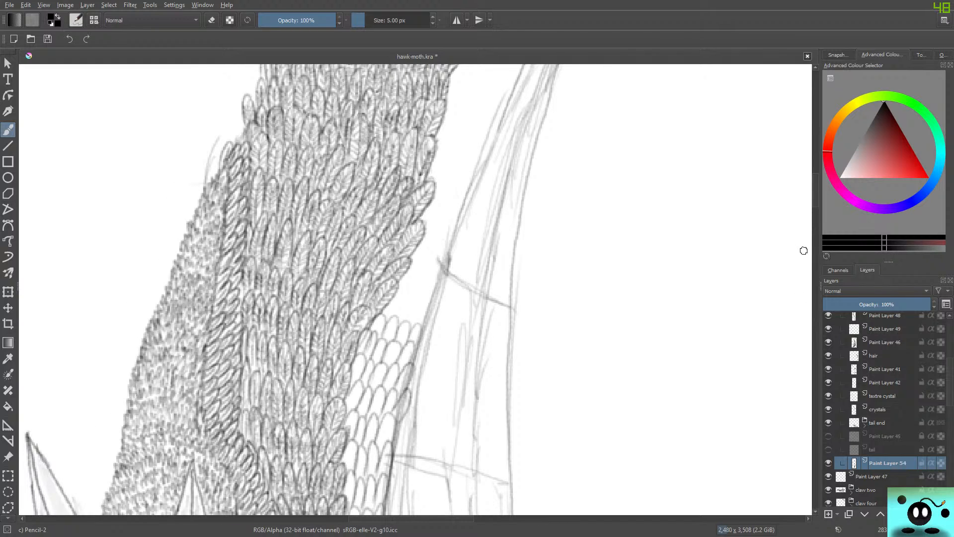
{"action": "scroll", "coordinate": [415, 290], "scroll_direction": "up", "scroll_amount": 5}
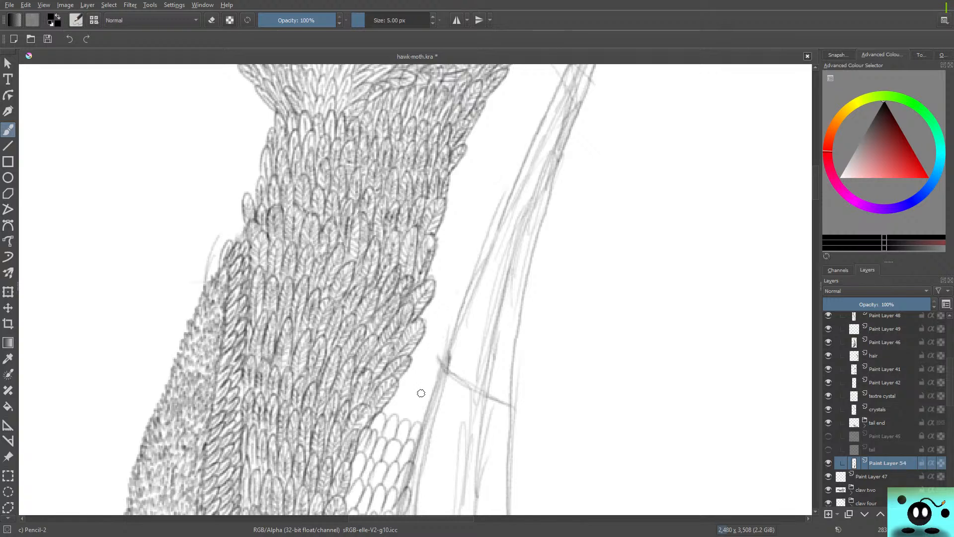
{"action": "mouse_move", "coordinate": [423, 421]}
{"action": "left_mouse_down"}
{"action": "mouse_move", "coordinate": [407, 400]}
{"action": "mouse_move", "coordinate": [396, 419]}
{"action": "mouse_move", "coordinate": [398, 396]}
{"action": "mouse_move", "coordinate": [388, 417]}
{"action": "mouse_move", "coordinate": [389, 403]}
{"action": "mouse_move", "coordinate": [358, 431]}
{"action": "left_mouse_up"}
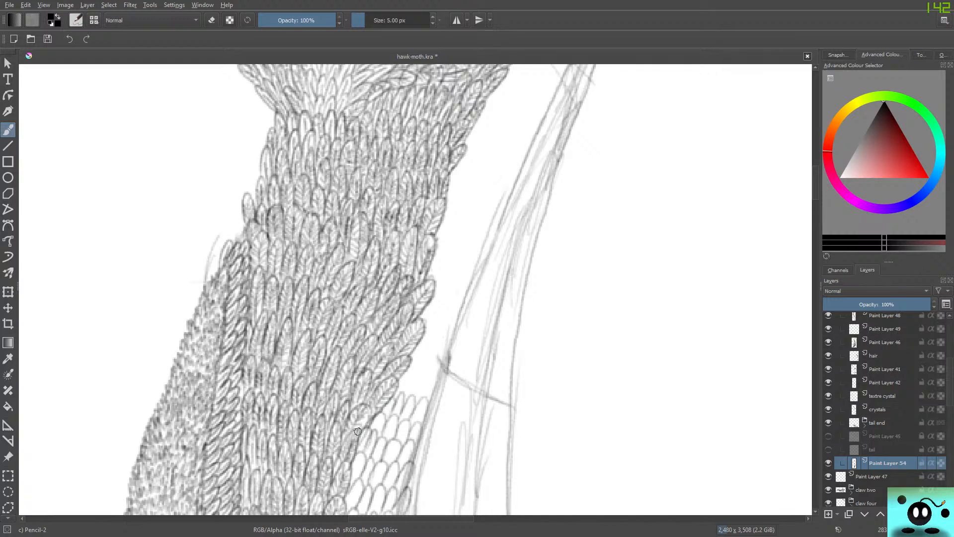
{"action": "mouse_move", "coordinate": [426, 403]}
{"action": "left_mouse_down"}
{"action": "mouse_move", "coordinate": [438, 378]}
{"action": "mouse_move", "coordinate": [419, 399]}
{"action": "mouse_move", "coordinate": [415, 386]}
{"action": "mouse_move", "coordinate": [410, 397]}
{"action": "mouse_move", "coordinate": [416, 381]}
{"action": "mouse_move", "coordinate": [399, 396]}
{"action": "mouse_move", "coordinate": [404, 373]}
{"action": "mouse_move", "coordinate": [442, 352]}
{"action": "mouse_move", "coordinate": [438, 389]}
{"action": "mouse_move", "coordinate": [453, 366]}
{"action": "mouse_move", "coordinate": [421, 375]}
{"action": "mouse_move", "coordinate": [420, 356]}
{"action": "mouse_move", "coordinate": [412, 370]}
{"action": "mouse_move", "coordinate": [420, 345]}
{"action": "mouse_move", "coordinate": [417, 352]}
{"action": "mouse_move", "coordinate": [451, 334]}
{"action": "mouse_move", "coordinate": [452, 352]}
{"action": "mouse_move", "coordinate": [435, 355]}
{"action": "mouse_move", "coordinate": [434, 331]}
{"action": "mouse_move", "coordinate": [421, 331]}
{"action": "mouse_move", "coordinate": [462, 324]}
{"action": "mouse_move", "coordinate": [454, 324]}
{"action": "mouse_move", "coordinate": [461, 315]}
{"action": "mouse_move", "coordinate": [441, 327]}
{"action": "mouse_move", "coordinate": [421, 303]}
{"action": "mouse_move", "coordinate": [427, 323]}
{"action": "mouse_move", "coordinate": [427, 305]}
{"action": "mouse_move", "coordinate": [471, 297]}
{"action": "mouse_move", "coordinate": [462, 305]}
{"action": "mouse_move", "coordinate": [470, 282]}
{"action": "mouse_move", "coordinate": [434, 304]}
{"action": "left_mouse_up"}
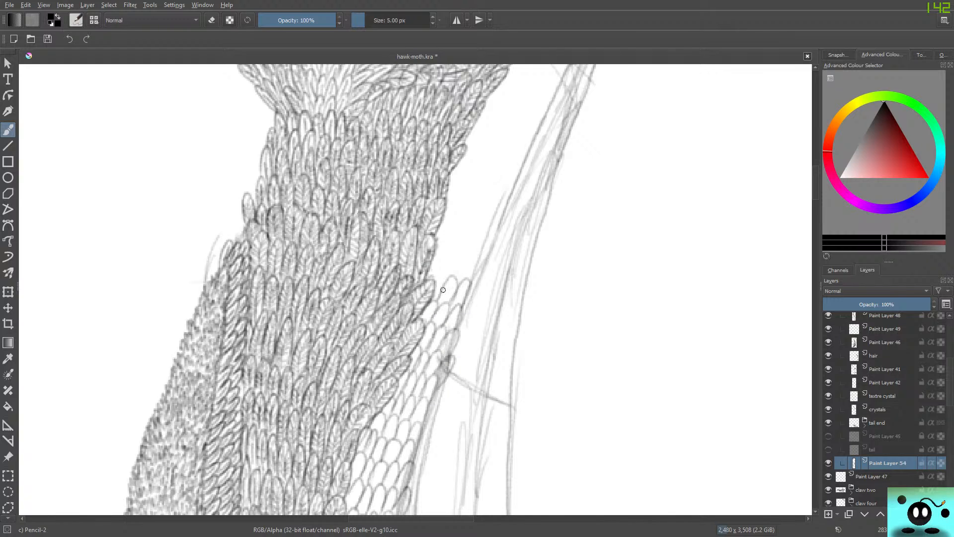
{"action": "left_click_drag", "start_coordinate": [446, 272], "coordinate": [421, 286]}
{"action": "mouse_move", "coordinate": [471, 285]}
{"action": "left_mouse_down"}
{"action": "mouse_move", "coordinate": [475, 257]}
{"action": "mouse_move", "coordinate": [463, 277]}
{"action": "mouse_move", "coordinate": [450, 279]}
{"action": "mouse_move", "coordinate": [440, 276]}
{"action": "mouse_move", "coordinate": [447, 247]}
{"action": "mouse_move", "coordinate": [432, 269]}
{"action": "left_mouse_up"}
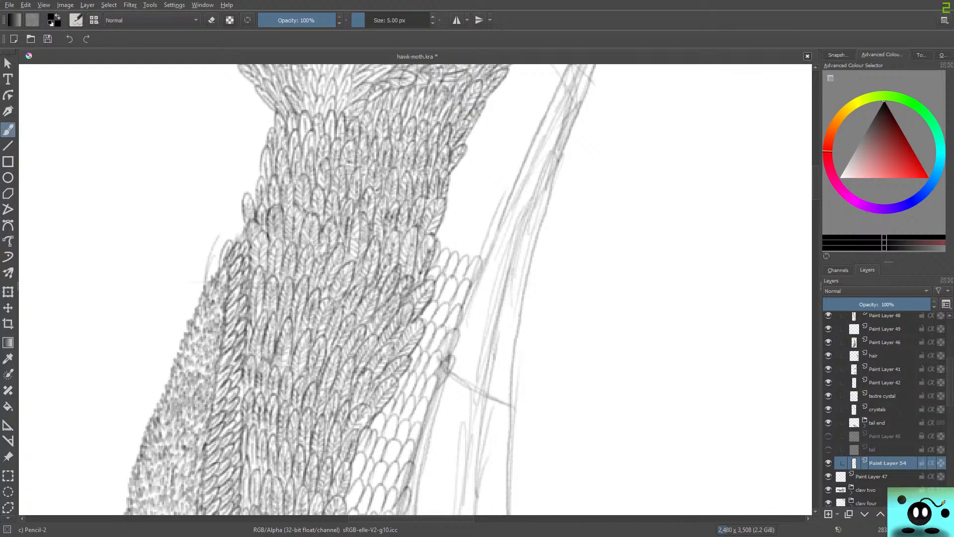
Add more rows of small feather outlines above that cross line, between the narrowing feathered body and the slanted sketch line.
{"action": "scroll", "coordinate": [430, 246], "scroll_direction": "up", "scroll_amount": 5}
{"action": "scroll", "coordinate": [416, 289], "scroll_direction": "down", "scroll_amount": 1}
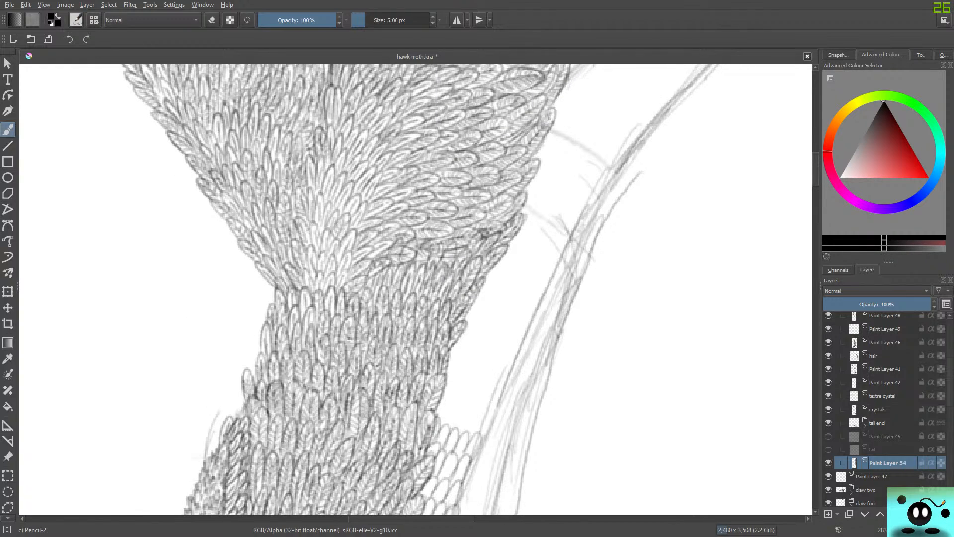
{"action": "mouse_move", "coordinate": [492, 421]}
{"action": "left_mouse_down"}
{"action": "mouse_move", "coordinate": [471, 434]}
{"action": "mouse_move", "coordinate": [468, 419]}
{"action": "mouse_move", "coordinate": [462, 434]}
{"action": "mouse_move", "coordinate": [440, 413]}
{"action": "left_mouse_up"}
{"action": "mouse_move", "coordinate": [500, 397]}
{"action": "left_mouse_down"}
{"action": "mouse_move", "coordinate": [478, 415]}
{"action": "mouse_move", "coordinate": [459, 409]}
{"action": "mouse_move", "coordinate": [465, 386]}
{"action": "mouse_move", "coordinate": [438, 404]}
{"action": "left_mouse_up"}
{"action": "mouse_move", "coordinate": [502, 385]}
{"action": "left_mouse_down"}
{"action": "mouse_move", "coordinate": [511, 365]}
{"action": "mouse_move", "coordinate": [488, 393]}
{"action": "mouse_move", "coordinate": [494, 365]}
{"action": "mouse_move", "coordinate": [480, 389]}
{"action": "mouse_move", "coordinate": [480, 364]}
{"action": "mouse_move", "coordinate": [467, 385]}
{"action": "mouse_move", "coordinate": [473, 365]}
{"action": "mouse_move", "coordinate": [446, 386]}
{"action": "left_mouse_up"}
{"action": "left_click_drag", "start_coordinate": [522, 364], "coordinate": [509, 376]}
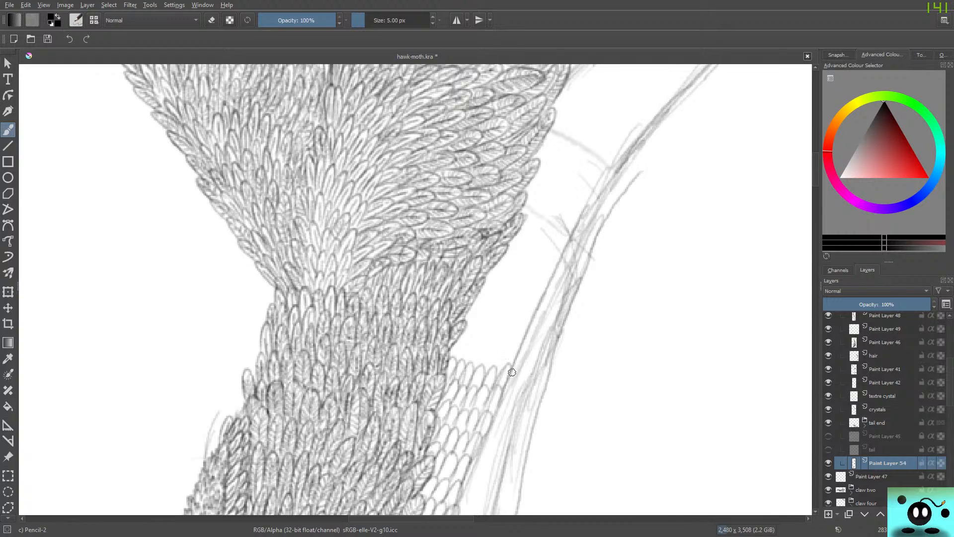
Extend the feather outline rows up to the short sketched cross strokes below the wide fan of body feathers.
{"action": "mouse_move", "coordinate": [523, 342]}
{"action": "left_mouse_down"}
{"action": "mouse_move", "coordinate": [500, 375]}
{"action": "mouse_move", "coordinate": [479, 372]}
{"action": "left_mouse_up"}
{"action": "mouse_move", "coordinate": [488, 336]}
{"action": "left_mouse_down"}
{"action": "mouse_move", "coordinate": [469, 364]}
{"action": "mouse_move", "coordinate": [476, 349]}
{"action": "mouse_move", "coordinate": [460, 363]}
{"action": "mouse_move", "coordinate": [462, 336]}
{"action": "mouse_move", "coordinate": [450, 359]}
{"action": "left_mouse_up"}
{"action": "mouse_move", "coordinate": [528, 323]}
{"action": "left_mouse_down"}
{"action": "mouse_move", "coordinate": [509, 346]}
{"action": "mouse_move", "coordinate": [490, 341]}
{"action": "mouse_move", "coordinate": [485, 323]}
{"action": "mouse_move", "coordinate": [486, 338]}
{"action": "mouse_move", "coordinate": [487, 320]}
{"action": "mouse_move", "coordinate": [462, 341]}
{"action": "left_mouse_up"}
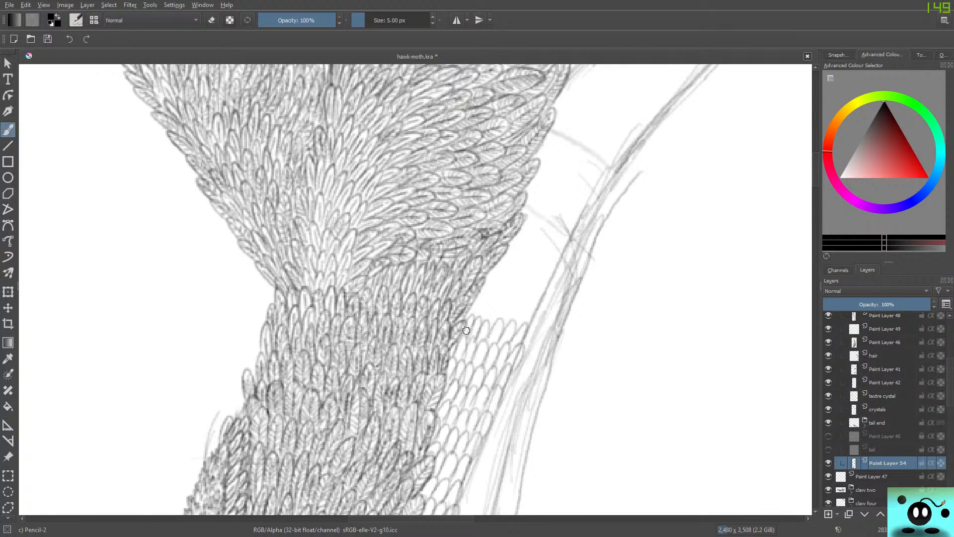
{"action": "mouse_move", "coordinate": [535, 303]}
{"action": "left_mouse_down"}
{"action": "mouse_move", "coordinate": [516, 327]}
{"action": "mouse_move", "coordinate": [524, 311]}
{"action": "mouse_move", "coordinate": [504, 323]}
{"action": "mouse_move", "coordinate": [511, 301]}
{"action": "mouse_move", "coordinate": [498, 322]}
{"action": "mouse_move", "coordinate": [484, 321]}
{"action": "mouse_move", "coordinate": [491, 301]}
{"action": "mouse_move", "coordinate": [469, 321]}
{"action": "left_mouse_up"}
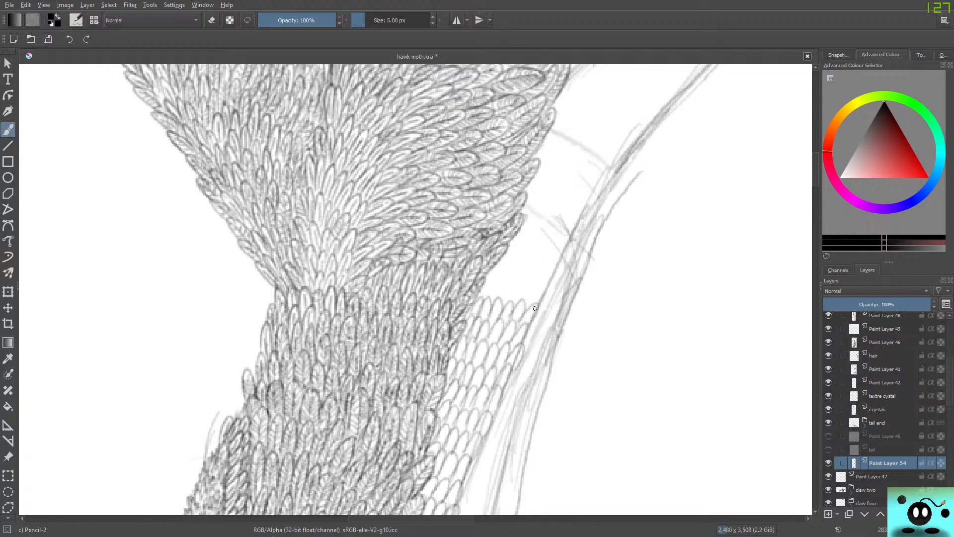
{"action": "mouse_move", "coordinate": [543, 279]}
{"action": "left_mouse_down"}
{"action": "mouse_move", "coordinate": [522, 309]}
{"action": "mouse_move", "coordinate": [490, 302]}
{"action": "left_mouse_up"}
{"action": "left_click_drag", "start_coordinate": [498, 281], "coordinate": [482, 289]}
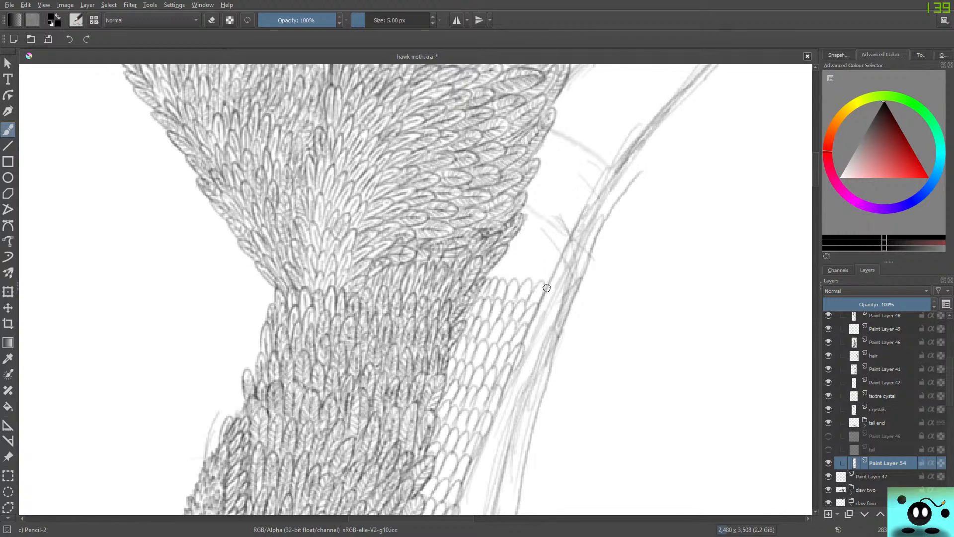
{"action": "mouse_move", "coordinate": [561, 263]}
{"action": "left_mouse_down"}
{"action": "mouse_move", "coordinate": [538, 286]}
{"action": "mouse_move", "coordinate": [547, 265]}
{"action": "mouse_move", "coordinate": [528, 284]}
{"action": "mouse_move", "coordinate": [536, 271]}
{"action": "mouse_move", "coordinate": [489, 276]}
{"action": "left_mouse_up"}
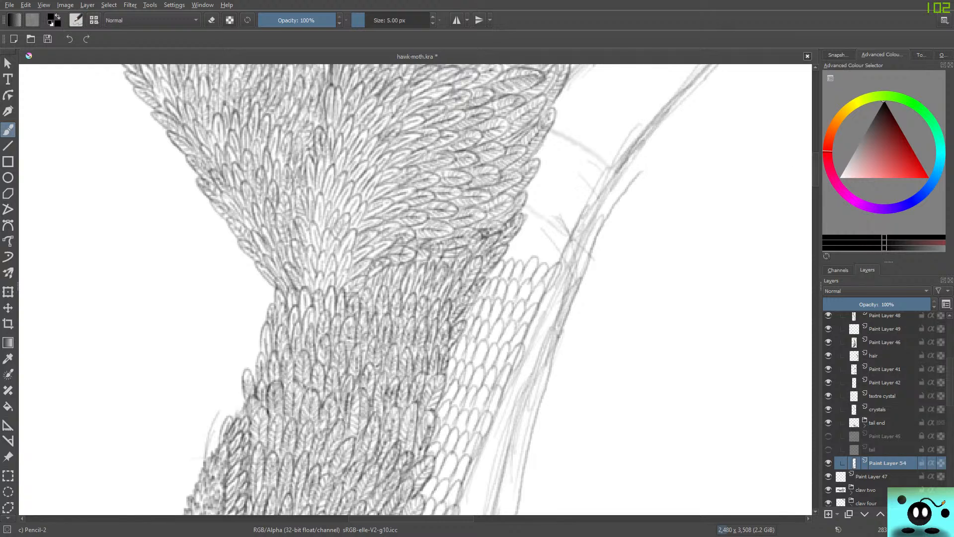
Fill the strip beside the wide feather fan with feather outlines, up to where the sketched tip emerges from behind the body.
{"action": "left_click_drag", "start_coordinate": [816, 177], "coordinate": [815, 165]}
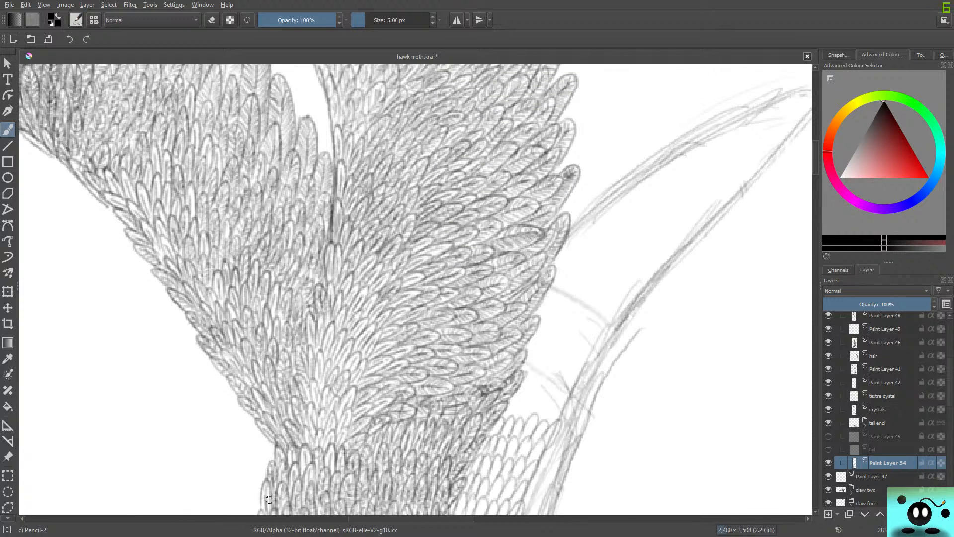
{"action": "left_click_drag", "start_coordinate": [411, 519], "coordinate": [434, 518]}
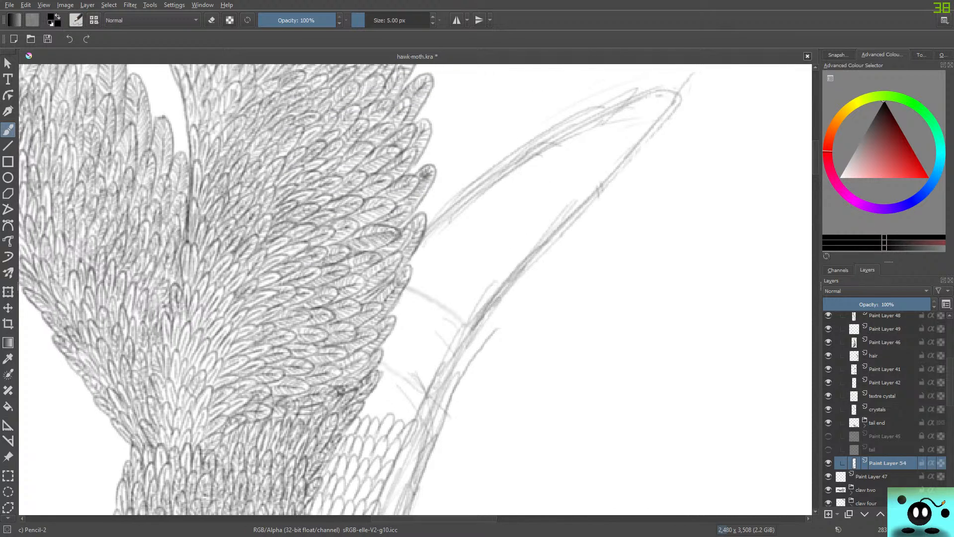
{"action": "mouse_move", "coordinate": [413, 416]}
{"action": "left_mouse_down"}
{"action": "mouse_move", "coordinate": [374, 422]}
{"action": "mouse_move", "coordinate": [373, 403]}
{"action": "mouse_move", "coordinate": [364, 418]}
{"action": "mouse_move", "coordinate": [371, 396]}
{"action": "mouse_move", "coordinate": [433, 378]}
{"action": "mouse_move", "coordinate": [425, 396]}
{"action": "mouse_move", "coordinate": [394, 395]}
{"action": "mouse_move", "coordinate": [396, 372]}
{"action": "mouse_move", "coordinate": [372, 374]}
{"action": "mouse_move", "coordinate": [387, 388]}
{"action": "mouse_move", "coordinate": [396, 374]}
{"action": "mouse_move", "coordinate": [377, 385]}
{"action": "left_mouse_up"}
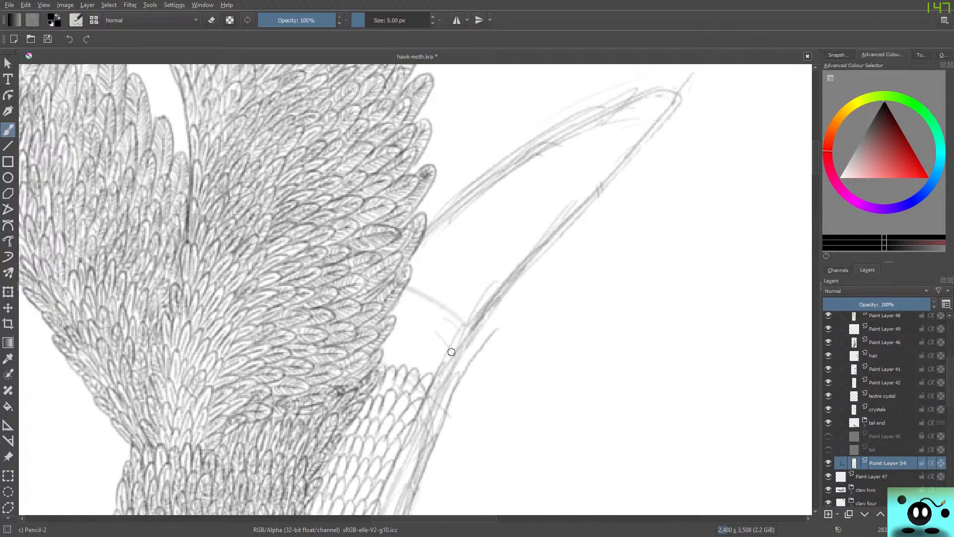
{"action": "mouse_move", "coordinate": [444, 368]}
{"action": "left_mouse_down"}
{"action": "mouse_move", "coordinate": [406, 372]}
{"action": "mouse_move", "coordinate": [390, 357]}
{"action": "mouse_move", "coordinate": [380, 365]}
{"action": "mouse_move", "coordinate": [393, 343]}
{"action": "mouse_move", "coordinate": [382, 338]}
{"action": "left_mouse_up"}
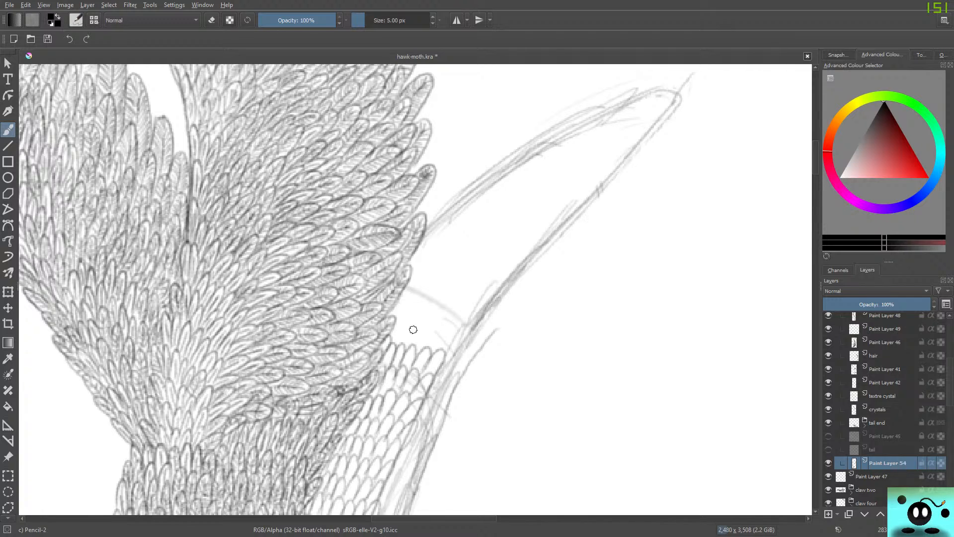
{"action": "mouse_move", "coordinate": [441, 366]}
{"action": "left_mouse_down"}
{"action": "mouse_move", "coordinate": [424, 345]}
{"action": "mouse_move", "coordinate": [438, 328]}
{"action": "mouse_move", "coordinate": [419, 351]}
{"action": "mouse_move", "coordinate": [416, 339]}
{"action": "mouse_move", "coordinate": [415, 349]}
{"action": "mouse_move", "coordinate": [392, 327]}
{"action": "left_mouse_up"}
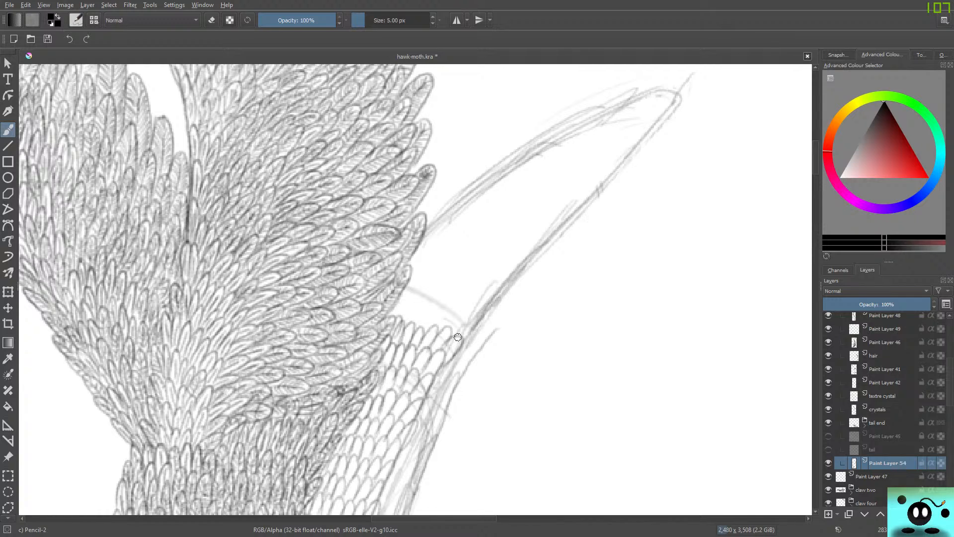
{"action": "mouse_move", "coordinate": [458, 337]}
{"action": "left_mouse_down"}
{"action": "mouse_move", "coordinate": [466, 313]}
{"action": "mouse_move", "coordinate": [450, 324]}
{"action": "mouse_move", "coordinate": [459, 303]}
{"action": "mouse_move", "coordinate": [419, 331]}
{"action": "mouse_move", "coordinate": [403, 301]}
{"action": "left_mouse_up"}
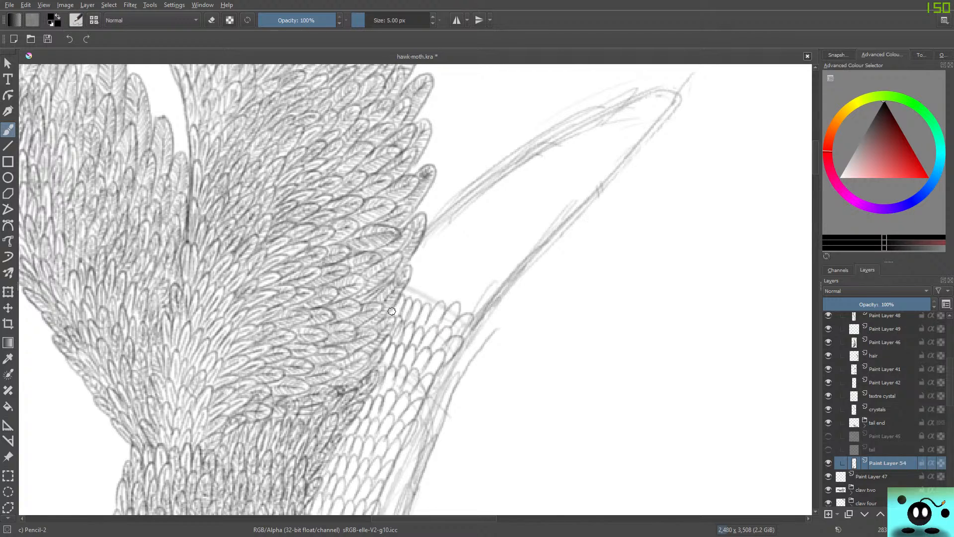
{"action": "mouse_move", "coordinate": [473, 314]}
{"action": "left_mouse_down"}
{"action": "mouse_move", "coordinate": [485, 297]}
{"action": "mouse_move", "coordinate": [437, 303]}
{"action": "mouse_move", "coordinate": [443, 279]}
{"action": "mouse_move", "coordinate": [421, 305]}
{"action": "mouse_move", "coordinate": [433, 280]}
{"action": "mouse_move", "coordinate": [414, 296]}
{"action": "mouse_move", "coordinate": [423, 278]}
{"action": "mouse_move", "coordinate": [403, 283]}
{"action": "left_mouse_up"}
{"action": "mouse_move", "coordinate": [486, 294]}
{"action": "left_mouse_down"}
{"action": "mouse_move", "coordinate": [493, 270]}
{"action": "mouse_move", "coordinate": [471, 288]}
{"action": "mouse_move", "coordinate": [482, 276]}
{"action": "mouse_move", "coordinate": [464, 283]}
{"action": "mouse_move", "coordinate": [452, 274]}
{"action": "mouse_move", "coordinate": [463, 283]}
{"action": "mouse_move", "coordinate": [447, 285]}
{"action": "mouse_move", "coordinate": [451, 263]}
{"action": "mouse_move", "coordinate": [439, 285]}
{"action": "mouse_move", "coordinate": [444, 257]}
{"action": "mouse_move", "coordinate": [429, 279]}
{"action": "mouse_move", "coordinate": [439, 250]}
{"action": "mouse_move", "coordinate": [422, 272]}
{"action": "mouse_move", "coordinate": [430, 249]}
{"action": "mouse_move", "coordinate": [408, 264]}
{"action": "left_mouse_up"}
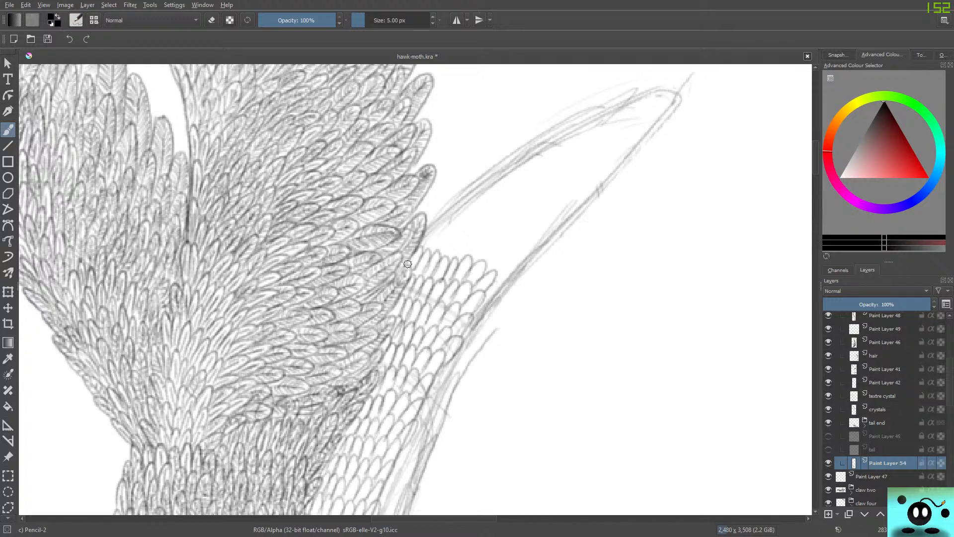
{"action": "mouse_move", "coordinate": [494, 269]}
{"action": "left_mouse_down"}
{"action": "mouse_move", "coordinate": [509, 254]}
{"action": "mouse_move", "coordinate": [489, 266]}
{"action": "mouse_move", "coordinate": [499, 242]}
{"action": "mouse_move", "coordinate": [483, 236]}
{"action": "mouse_move", "coordinate": [477, 259]}
{"action": "mouse_move", "coordinate": [476, 248]}
{"action": "mouse_move", "coordinate": [454, 259]}
{"action": "mouse_move", "coordinate": [460, 234]}
{"action": "mouse_move", "coordinate": [445, 257]}
{"action": "mouse_move", "coordinate": [449, 231]}
{"action": "mouse_move", "coordinate": [431, 242]}
{"action": "left_mouse_up"}
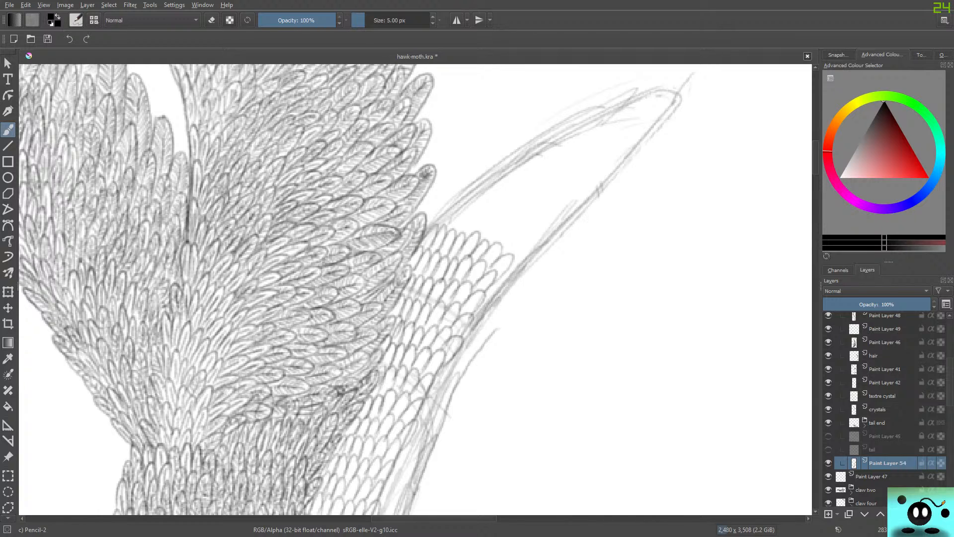
Fill the sketched tapering tip with rows of feather outlines that narrow to its pointed end.
{"action": "left_click_drag", "start_coordinate": [433, 518], "coordinate": [461, 519]}
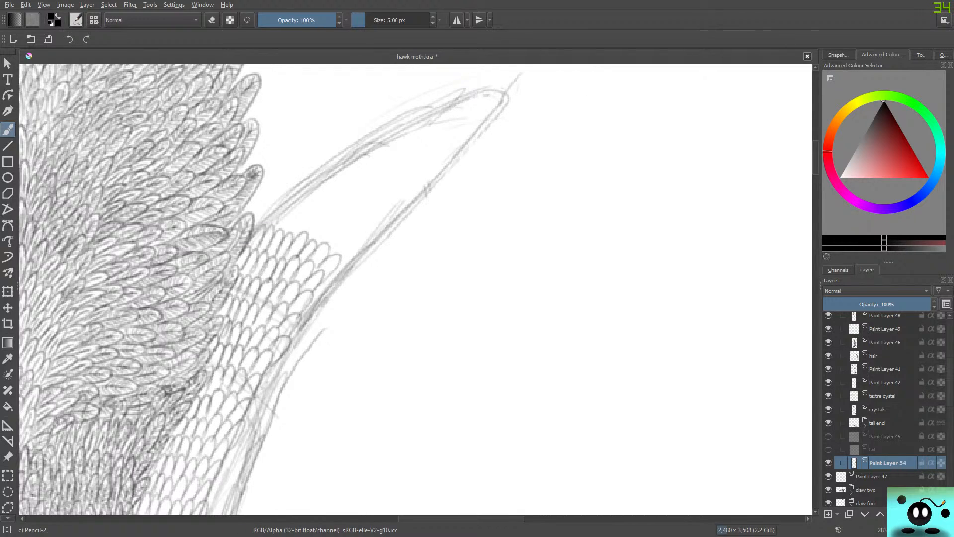
{"action": "mouse_move", "coordinate": [304, 320]}
{"action": "left_mouse_down"}
{"action": "mouse_move", "coordinate": [359, 240]}
{"action": "mouse_move", "coordinate": [352, 262]}
{"action": "mouse_move", "coordinate": [337, 257]}
{"action": "mouse_move", "coordinate": [313, 212]}
{"action": "mouse_move", "coordinate": [336, 243]}
{"action": "mouse_move", "coordinate": [307, 240]}
{"action": "mouse_move", "coordinate": [317, 228]}
{"action": "mouse_move", "coordinate": [295, 233]}
{"action": "mouse_move", "coordinate": [302, 225]}
{"action": "mouse_move", "coordinate": [284, 230]}
{"action": "mouse_move", "coordinate": [280, 221]}
{"action": "mouse_move", "coordinate": [281, 231]}
{"action": "mouse_move", "coordinate": [285, 212]}
{"action": "mouse_move", "coordinate": [261, 196]}
{"action": "mouse_move", "coordinate": [276, 221]}
{"action": "mouse_move", "coordinate": [283, 205]}
{"action": "mouse_move", "coordinate": [253, 225]}
{"action": "mouse_move", "coordinate": [287, 196]}
{"action": "mouse_move", "coordinate": [277, 205]}
{"action": "mouse_move", "coordinate": [286, 212]}
{"action": "mouse_move", "coordinate": [307, 208]}
{"action": "mouse_move", "coordinate": [301, 215]}
{"action": "mouse_move", "coordinate": [318, 214]}
{"action": "mouse_move", "coordinate": [313, 219]}
{"action": "mouse_move", "coordinate": [326, 224]}
{"action": "mouse_move", "coordinate": [344, 211]}
{"action": "mouse_move", "coordinate": [329, 224]}
{"action": "mouse_move", "coordinate": [370, 244]}
{"action": "mouse_move", "coordinate": [392, 219]}
{"action": "mouse_move", "coordinate": [353, 212]}
{"action": "mouse_move", "coordinate": [365, 199]}
{"action": "mouse_move", "coordinate": [343, 201]}
{"action": "mouse_move", "coordinate": [345, 179]}
{"action": "mouse_move", "coordinate": [335, 210]}
{"action": "mouse_move", "coordinate": [335, 191]}
{"action": "mouse_move", "coordinate": [318, 196]}
{"action": "mouse_move", "coordinate": [313, 175]}
{"action": "mouse_move", "coordinate": [328, 167]}
{"action": "mouse_move", "coordinate": [333, 181]}
{"action": "mouse_move", "coordinate": [355, 179]}
{"action": "mouse_move", "coordinate": [383, 198]}
{"action": "mouse_move", "coordinate": [408, 185]}
{"action": "mouse_move", "coordinate": [416, 200]}
{"action": "mouse_move", "coordinate": [428, 181]}
{"action": "mouse_move", "coordinate": [357, 146]}
{"action": "mouse_move", "coordinate": [392, 141]}
{"action": "mouse_move", "coordinate": [419, 151]}
{"action": "mouse_move", "coordinate": [431, 173]}
{"action": "left_mouse_up"}
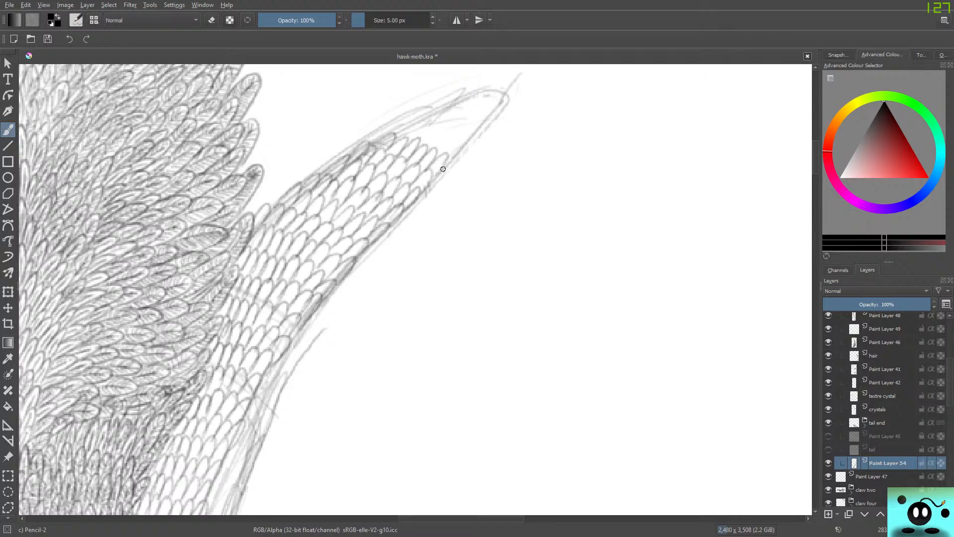
{"action": "mouse_move", "coordinate": [445, 168]}
{"action": "left_mouse_down"}
{"action": "mouse_move", "coordinate": [454, 146]}
{"action": "mouse_move", "coordinate": [442, 155]}
{"action": "mouse_move", "coordinate": [454, 152]}
{"action": "mouse_move", "coordinate": [449, 163]}
{"action": "mouse_move", "coordinate": [449, 140]}
{"action": "mouse_move", "coordinate": [435, 155]}
{"action": "mouse_move", "coordinate": [445, 134]}
{"action": "mouse_move", "coordinate": [429, 148]}
{"action": "mouse_move", "coordinate": [437, 131]}
{"action": "mouse_move", "coordinate": [419, 143]}
{"action": "mouse_move", "coordinate": [434, 125]}
{"action": "mouse_move", "coordinate": [396, 135]}
{"action": "left_mouse_up"}
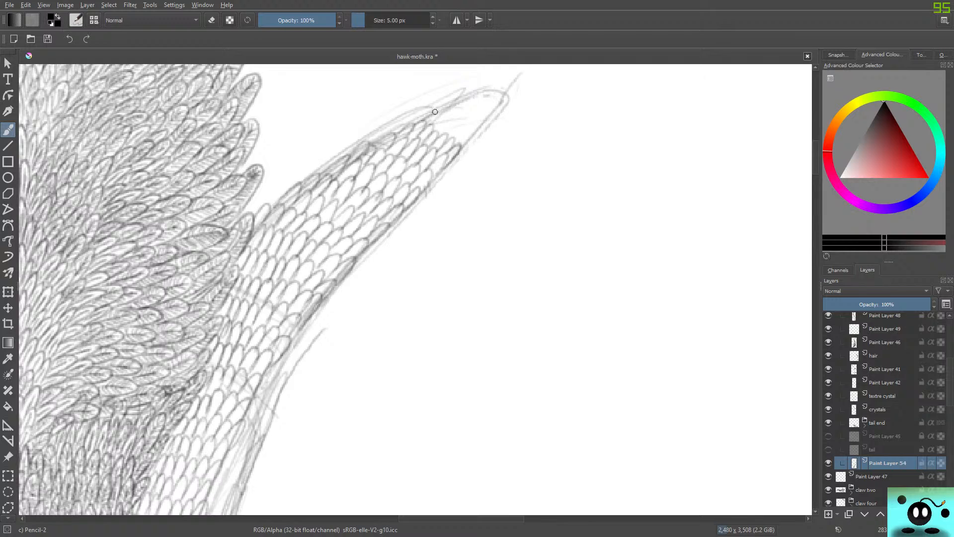
{"action": "mouse_move", "coordinate": [435, 112]}
{"action": "left_mouse_down"}
{"action": "mouse_move", "coordinate": [454, 143]}
{"action": "mouse_move", "coordinate": [467, 140]}
{"action": "mouse_move", "coordinate": [459, 143]}
{"action": "mouse_move", "coordinate": [486, 110]}
{"action": "mouse_move", "coordinate": [467, 128]}
{"action": "mouse_move", "coordinate": [477, 109]}
{"action": "mouse_move", "coordinate": [459, 120]}
{"action": "mouse_move", "coordinate": [470, 101]}
{"action": "mouse_move", "coordinate": [447, 109]}
{"action": "mouse_move", "coordinate": [493, 92]}
{"action": "mouse_move", "coordinate": [480, 112]}
{"action": "mouse_move", "coordinate": [499, 94]}
{"action": "mouse_move", "coordinate": [485, 117]}
{"action": "mouse_move", "coordinate": [505, 88]}
{"action": "left_mouse_up"}
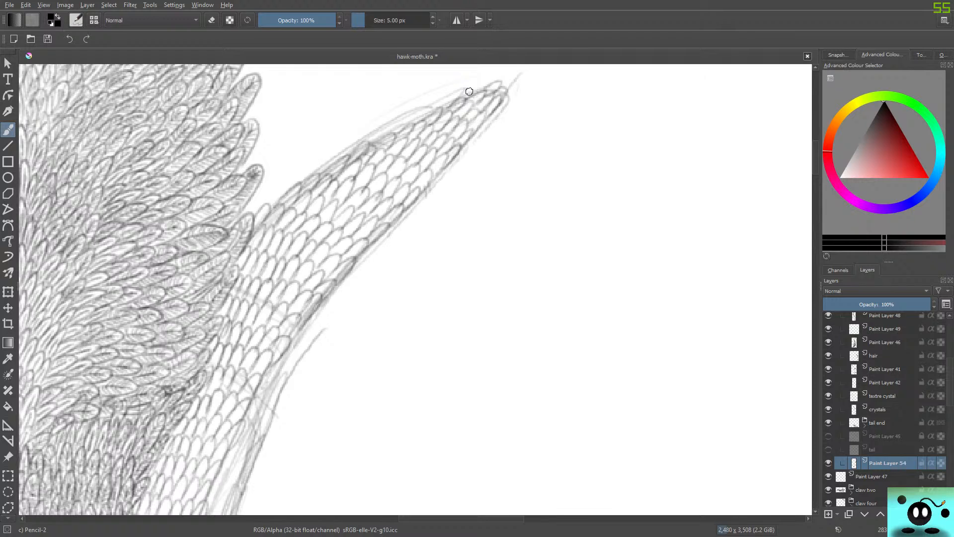
Hide the body sketch layer so only the finished feather line work shows beside the body.
{"action": "left_click_drag", "start_coordinate": [815, 159], "coordinate": [815, 182]}
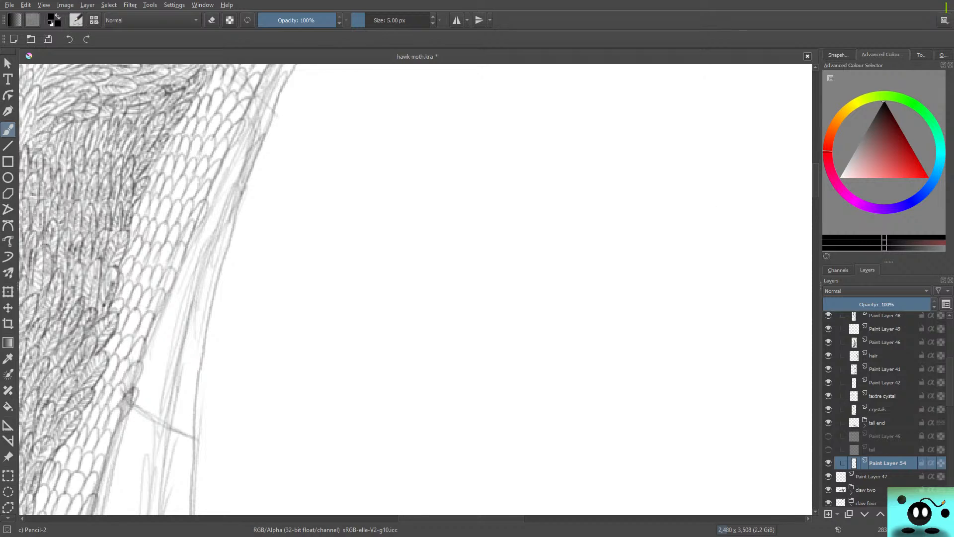
{"action": "left_click_drag", "start_coordinate": [461, 519], "coordinate": [414, 519]}
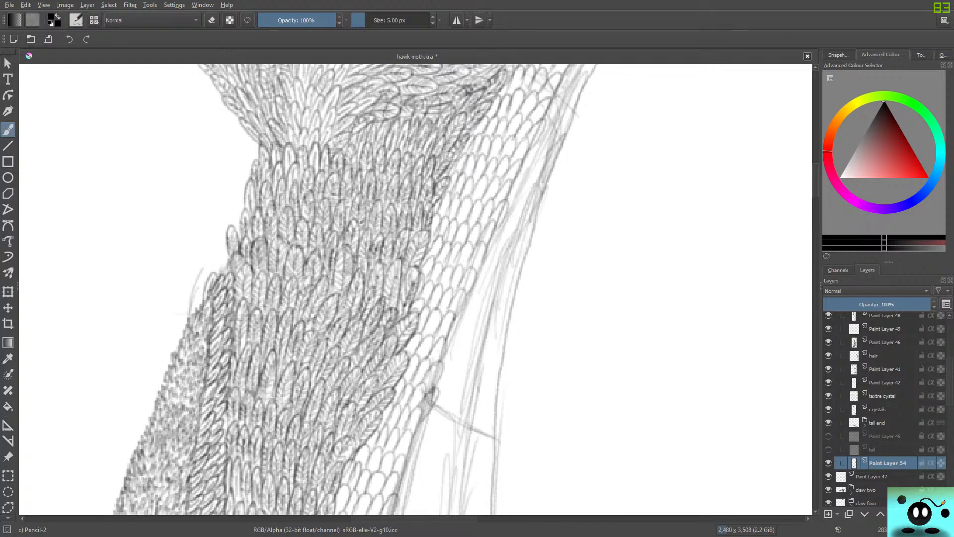
{"action": "scroll", "coordinate": [884, 407], "scroll_direction": "up", "scroll_amount": 4}
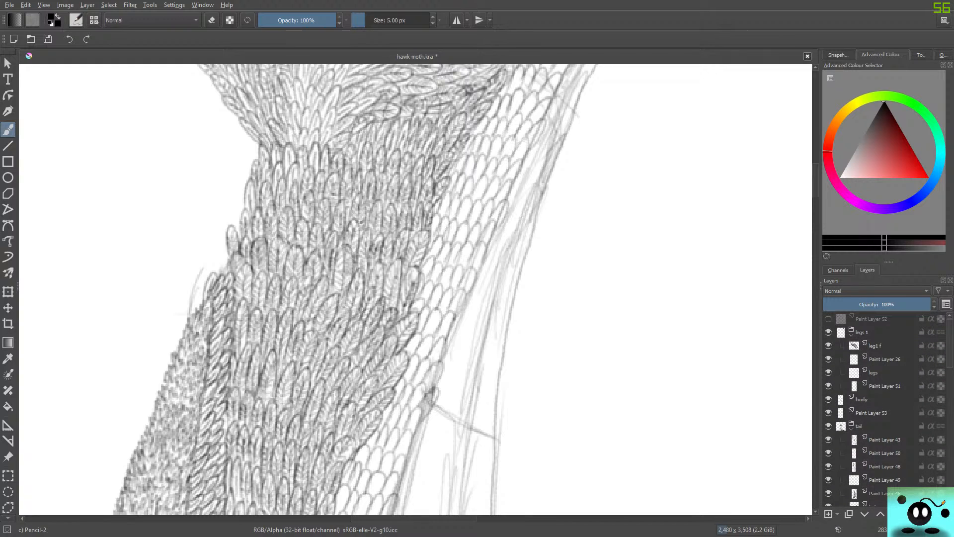
{"action": "left_click", "coordinate": [828, 399]}
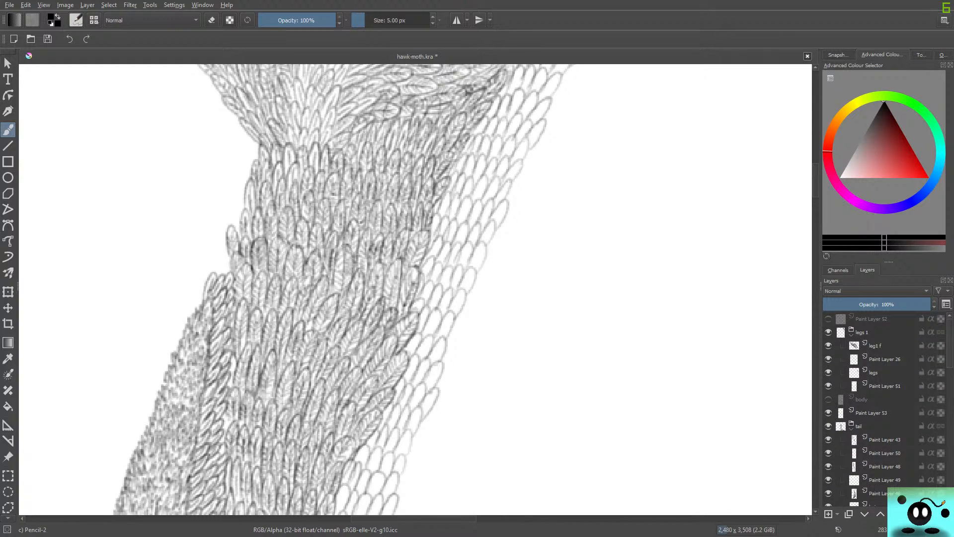
{"action": "scroll", "coordinate": [884, 408], "scroll_direction": "down", "scroll_amount": 2}
{"action": "scroll", "coordinate": [885, 407], "scroll_direction": "down", "scroll_amount": 5}
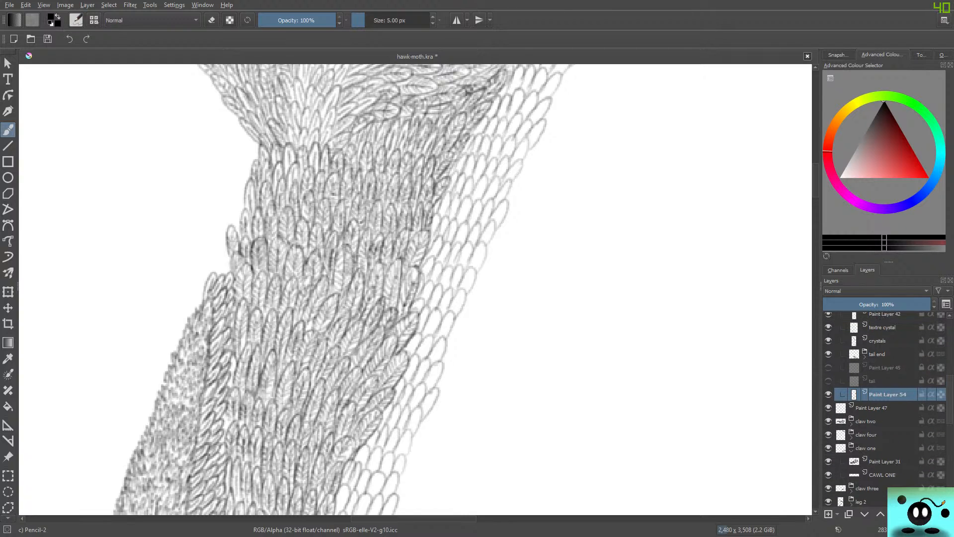
Shade the feathers at the narrow lower end of the outlined strip with short pencil strokes down their centres.
{"action": "left_click_drag", "start_coordinate": [815, 179], "coordinate": [815, 209]}
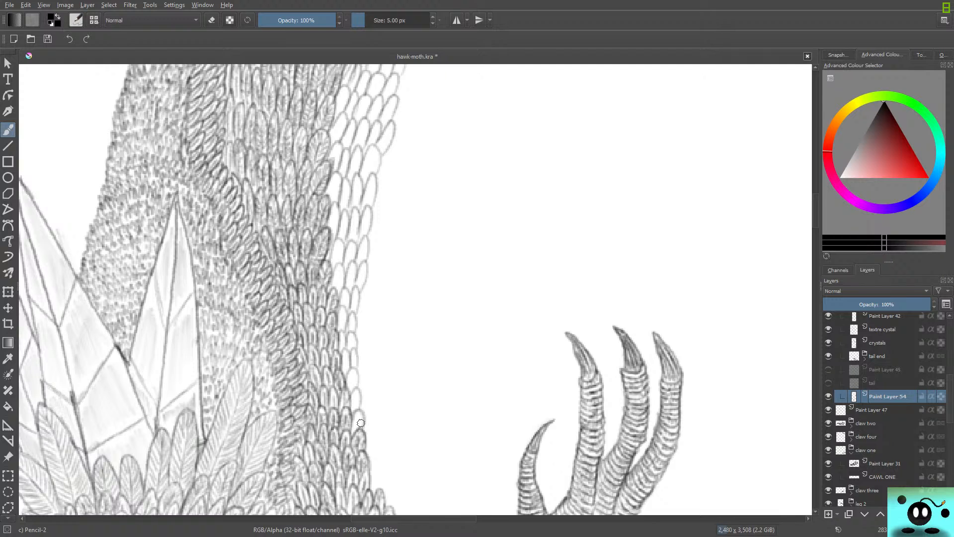
{"action": "scroll", "coordinate": [361, 423], "scroll_direction": "up", "scroll_amount": 4}
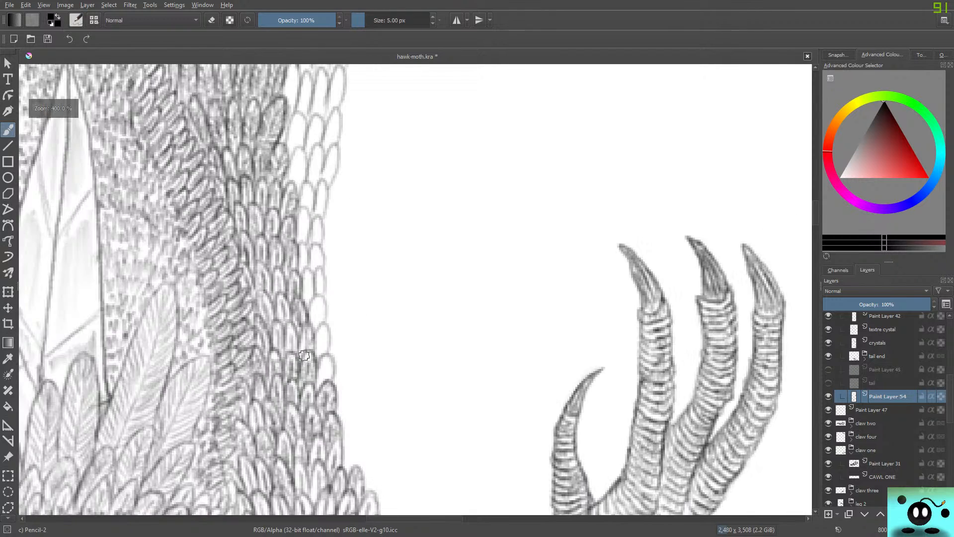
{"action": "scroll", "coordinate": [304, 355], "scroll_direction": "up", "scroll_amount": 3}
{"action": "scroll", "coordinate": [311, 436], "scroll_direction": "down", "scroll_amount": 2}
{"action": "scroll", "coordinate": [311, 473], "scroll_direction": "up", "scroll_amount": 3}
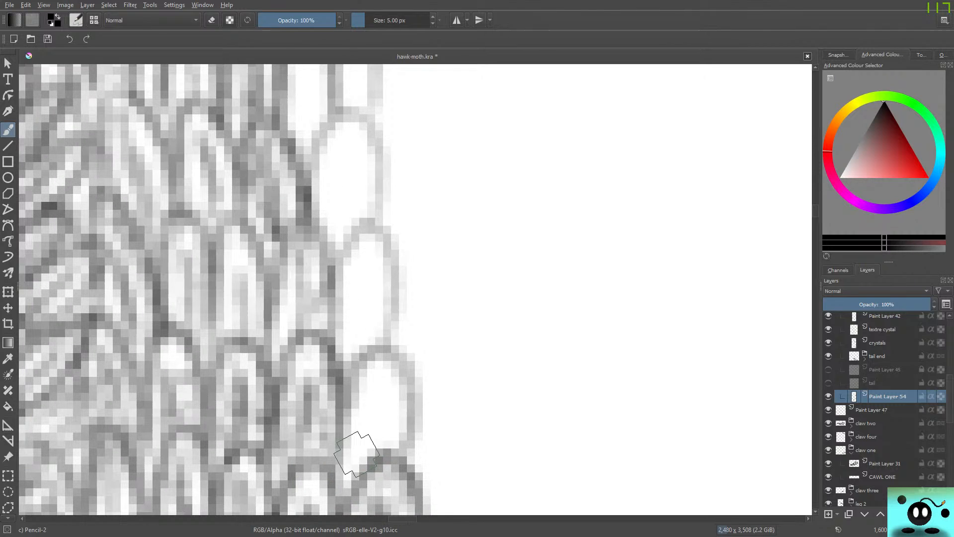
{"action": "scroll", "coordinate": [357, 453], "scroll_direction": "down", "scroll_amount": 3}
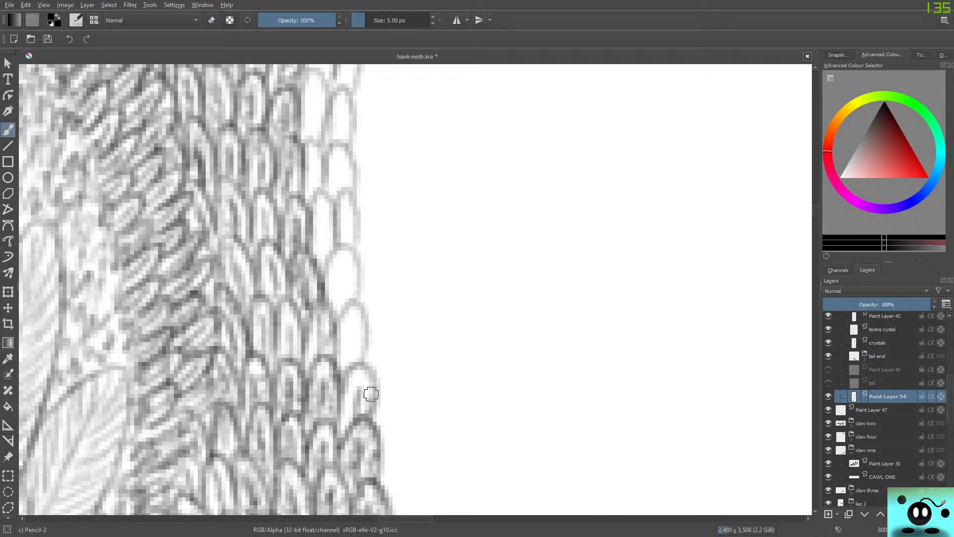
{"action": "mouse_move", "coordinate": [371, 394]}
{"action": "left_mouse_down"}
{"action": "mouse_move", "coordinate": [335, 413]}
{"action": "mouse_move", "coordinate": [354, 324]}
{"action": "mouse_move", "coordinate": [360, 357]}
{"action": "mouse_move", "coordinate": [357, 304]}
{"action": "mouse_move", "coordinate": [334, 306]}
{"action": "mouse_move", "coordinate": [344, 291]}
{"action": "mouse_move", "coordinate": [340, 310]}
{"action": "mouse_move", "coordinate": [344, 275]}
{"action": "mouse_move", "coordinate": [354, 301]}
{"action": "mouse_move", "coordinate": [326, 302]}
{"action": "left_mouse_up"}
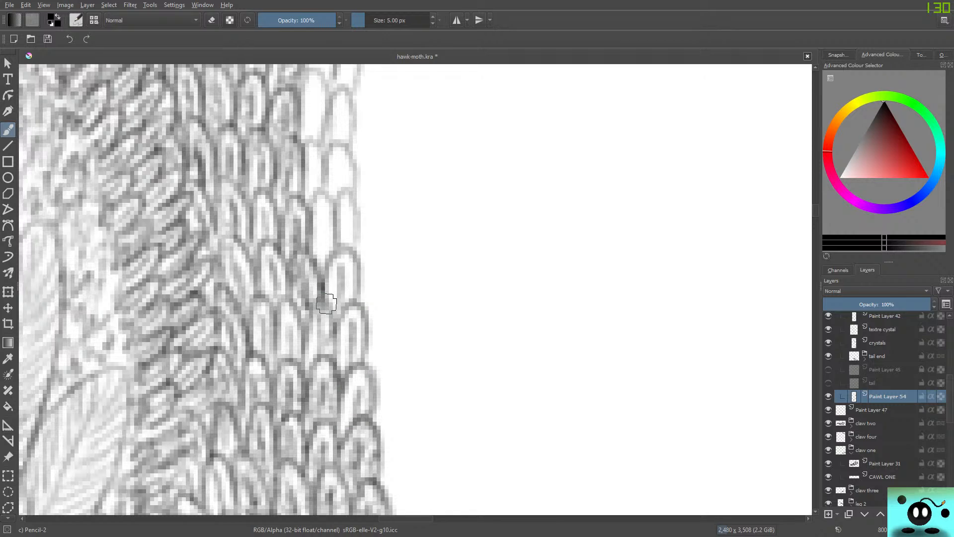
{"action": "mouse_move", "coordinate": [326, 256]}
{"action": "left_mouse_down"}
{"action": "mouse_move", "coordinate": [326, 224]}
{"action": "mouse_move", "coordinate": [349, 245]}
{"action": "mouse_move", "coordinate": [349, 199]}
{"action": "mouse_move", "coordinate": [354, 244]}
{"action": "mouse_move", "coordinate": [359, 225]}
{"action": "mouse_move", "coordinate": [343, 200]}
{"action": "mouse_move", "coordinate": [333, 248]}
{"action": "mouse_move", "coordinate": [331, 214]}
{"action": "mouse_move", "coordinate": [308, 232]}
{"action": "left_mouse_up"}
{"action": "left_click_drag", "start_coordinate": [337, 184], "coordinate": [339, 170]}
{"action": "left_click_drag", "start_coordinate": [309, 198], "coordinate": [316, 153]}
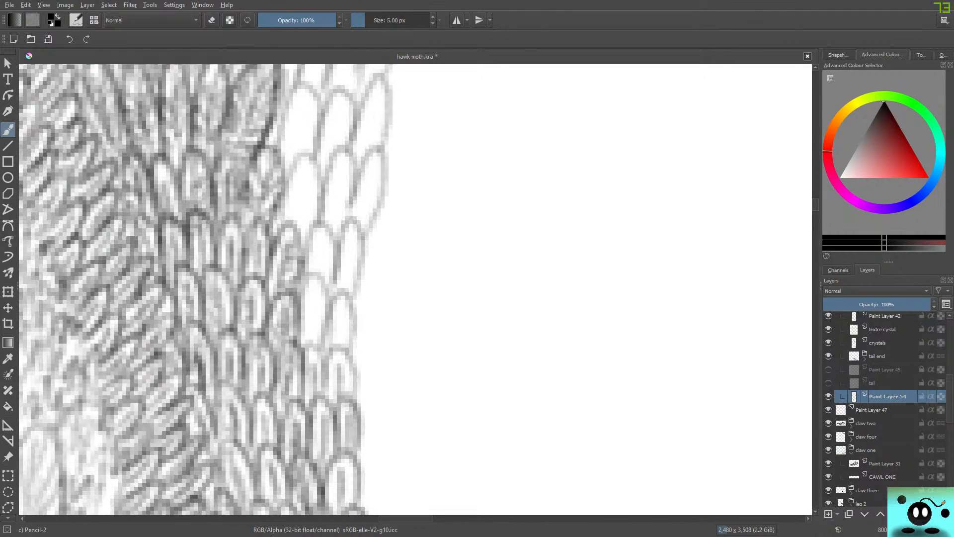
Continue the centre-line shading up the strip through the rows where it widens from two to three feathers.
{"action": "mouse_move", "coordinate": [326, 323]}
{"action": "left_mouse_down"}
{"action": "mouse_move", "coordinate": [343, 333]}
{"action": "mouse_move", "coordinate": [351, 393]}
{"action": "mouse_move", "coordinate": [355, 375]}
{"action": "mouse_move", "coordinate": [347, 365]}
{"action": "mouse_move", "coordinate": [329, 380]}
{"action": "mouse_move", "coordinate": [326, 404]}
{"action": "mouse_move", "coordinate": [318, 403]}
{"action": "mouse_move", "coordinate": [322, 360]}
{"action": "mouse_move", "coordinate": [299, 355]}
{"action": "mouse_move", "coordinate": [318, 325]}
{"action": "mouse_move", "coordinate": [319, 351]}
{"action": "mouse_move", "coordinate": [313, 273]}
{"action": "mouse_move", "coordinate": [313, 289]}
{"action": "mouse_move", "coordinate": [346, 306]}
{"action": "mouse_move", "coordinate": [333, 313]}
{"action": "mouse_move", "coordinate": [345, 350]}
{"action": "mouse_move", "coordinate": [315, 278]}
{"action": "mouse_move", "coordinate": [349, 271]}
{"action": "mouse_move", "coordinate": [315, 277]}
{"action": "mouse_move", "coordinate": [319, 238]}
{"action": "mouse_move", "coordinate": [325, 279]}
{"action": "mouse_move", "coordinate": [319, 224]}
{"action": "mouse_move", "coordinate": [301, 286]}
{"action": "left_mouse_up"}
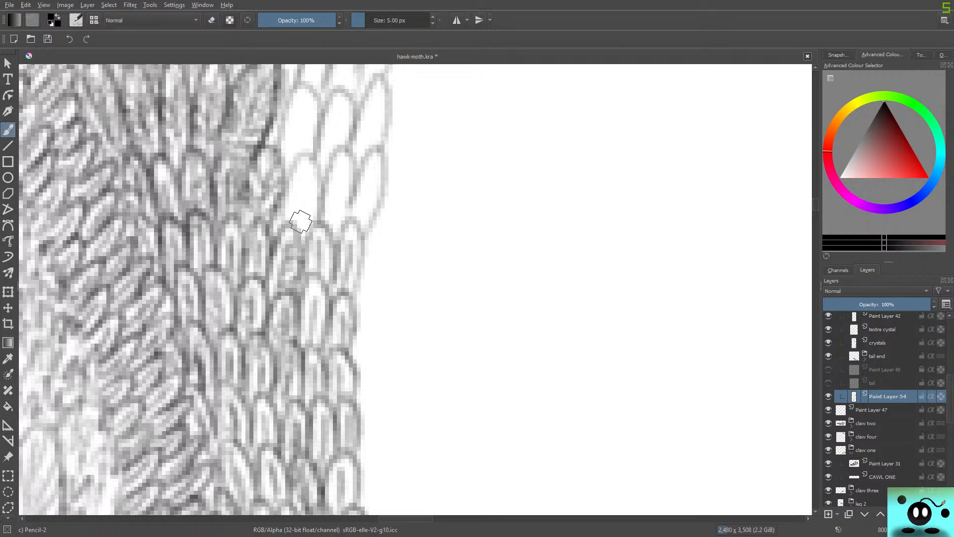
{"action": "mouse_move", "coordinate": [310, 232]}
{"action": "left_mouse_down"}
{"action": "mouse_move", "coordinate": [346, 150]}
{"action": "mouse_move", "coordinate": [329, 166]}
{"action": "mouse_move", "coordinate": [345, 172]}
{"action": "mouse_move", "coordinate": [363, 209]}
{"action": "mouse_move", "coordinate": [372, 176]}
{"action": "mouse_move", "coordinate": [362, 232]}
{"action": "mouse_move", "coordinate": [380, 200]}
{"action": "mouse_move", "coordinate": [377, 154]}
{"action": "mouse_move", "coordinate": [344, 203]}
{"action": "mouse_move", "coordinate": [358, 286]}
{"action": "mouse_move", "coordinate": [347, 297]}
{"action": "mouse_move", "coordinate": [356, 296]}
{"action": "mouse_move", "coordinate": [361, 239]}
{"action": "mouse_move", "coordinate": [345, 231]}
{"action": "mouse_move", "coordinate": [320, 290]}
{"action": "mouse_move", "coordinate": [328, 291]}
{"action": "mouse_move", "coordinate": [318, 228]}
{"action": "mouse_move", "coordinate": [307, 231]}
{"action": "mouse_move", "coordinate": [292, 302]}
{"action": "left_mouse_up"}
{"action": "left_click_drag", "start_coordinate": [815, 203], "coordinate": [816, 199]}
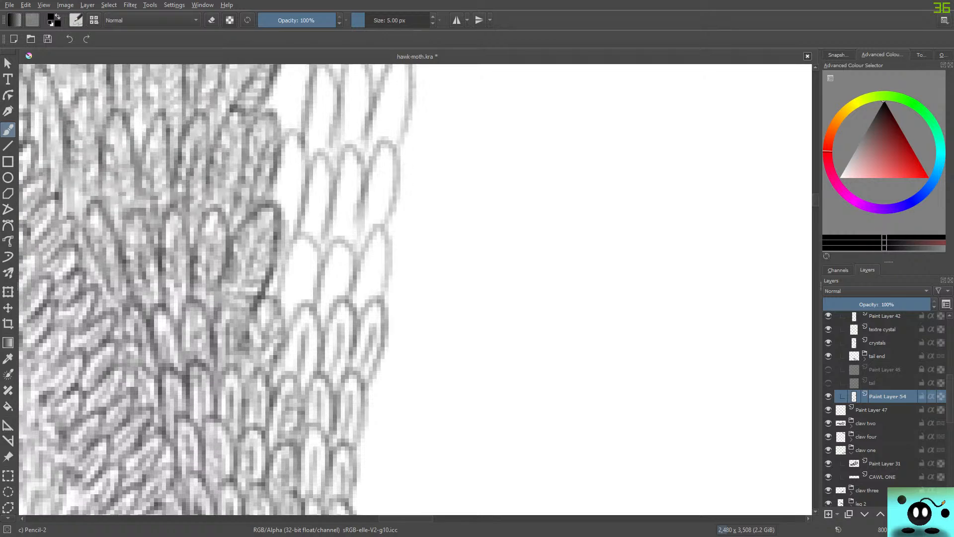
{"action": "mouse_move", "coordinate": [298, 264]}
{"action": "left_mouse_down"}
{"action": "mouse_move", "coordinate": [295, 313]}
{"action": "mouse_move", "coordinate": [306, 252]}
{"action": "mouse_move", "coordinate": [337, 291]}
{"action": "mouse_move", "coordinate": [331, 309]}
{"action": "mouse_move", "coordinate": [340, 270]}
{"action": "mouse_move", "coordinate": [352, 318]}
{"action": "mouse_move", "coordinate": [372, 285]}
{"action": "mouse_move", "coordinate": [368, 298]}
{"action": "mouse_move", "coordinate": [376, 228]}
{"action": "left_mouse_up"}
{"action": "mouse_move", "coordinate": [338, 309]}
{"action": "left_mouse_down"}
{"action": "mouse_move", "coordinate": [341, 262]}
{"action": "mouse_move", "coordinate": [315, 298]}
{"action": "mouse_move", "coordinate": [305, 237]}
{"action": "mouse_move", "coordinate": [286, 265]}
{"action": "left_mouse_up"}
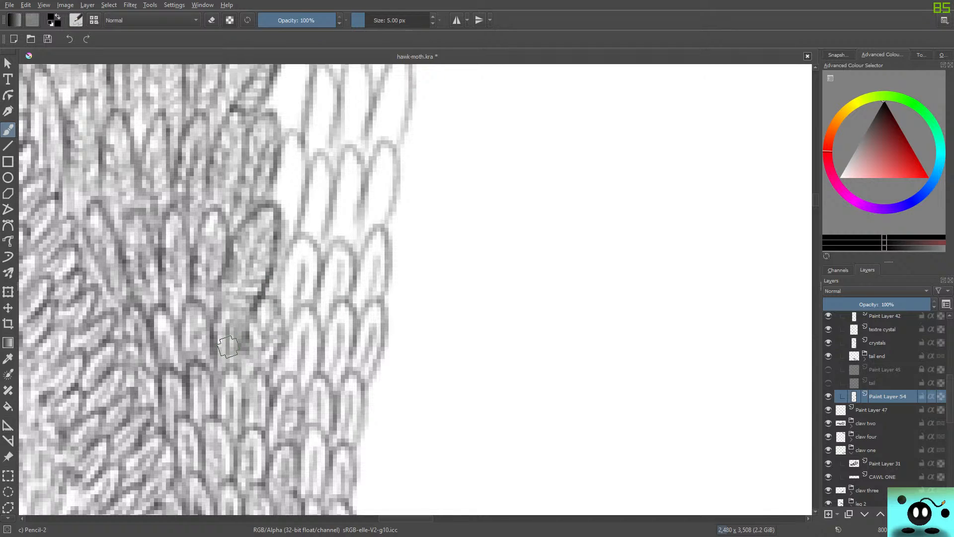
Shade the first four-feather row above and darken the feathers touching the body in the two rows below it.
{"action": "mouse_move", "coordinate": [285, 228]}
{"action": "left_mouse_down"}
{"action": "mouse_move", "coordinate": [296, 164]}
{"action": "mouse_move", "coordinate": [286, 214]}
{"action": "mouse_move", "coordinate": [312, 235]}
{"action": "mouse_move", "coordinate": [323, 177]}
{"action": "mouse_move", "coordinate": [320, 230]}
{"action": "mouse_move", "coordinate": [340, 235]}
{"action": "mouse_move", "coordinate": [352, 167]}
{"action": "left_mouse_up"}
{"action": "mouse_move", "coordinate": [380, 222]}
{"action": "left_mouse_down"}
{"action": "mouse_move", "coordinate": [386, 167]}
{"action": "mouse_move", "coordinate": [397, 156]}
{"action": "mouse_move", "coordinate": [373, 158]}
{"action": "left_mouse_up"}
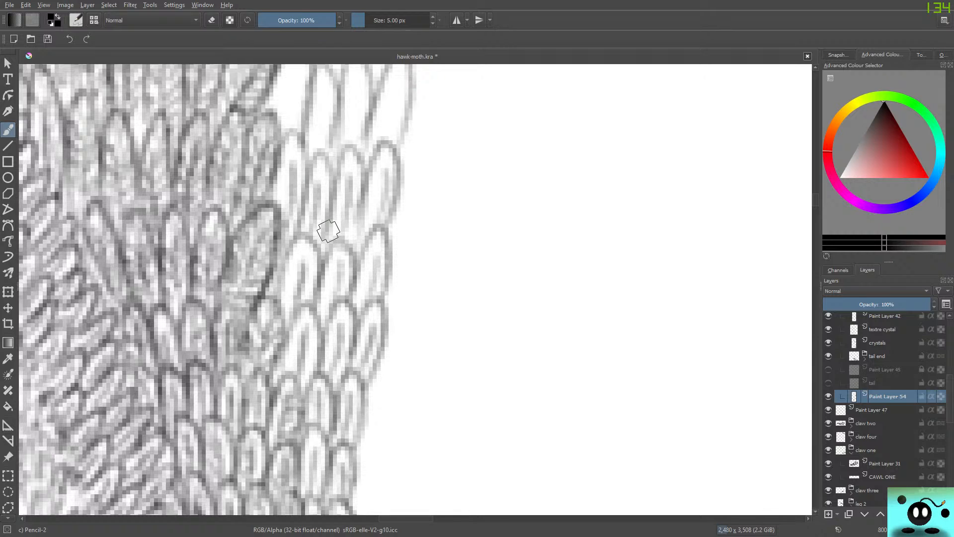
{"action": "mouse_move", "coordinate": [279, 301]}
{"action": "left_mouse_down"}
{"action": "mouse_move", "coordinate": [288, 266]}
{"action": "mouse_move", "coordinate": [307, 250]}
{"action": "mouse_move", "coordinate": [297, 298]}
{"action": "mouse_move", "coordinate": [305, 314]}
{"action": "mouse_move", "coordinate": [313, 249]}
{"action": "mouse_move", "coordinate": [288, 243]}
{"action": "left_mouse_up"}
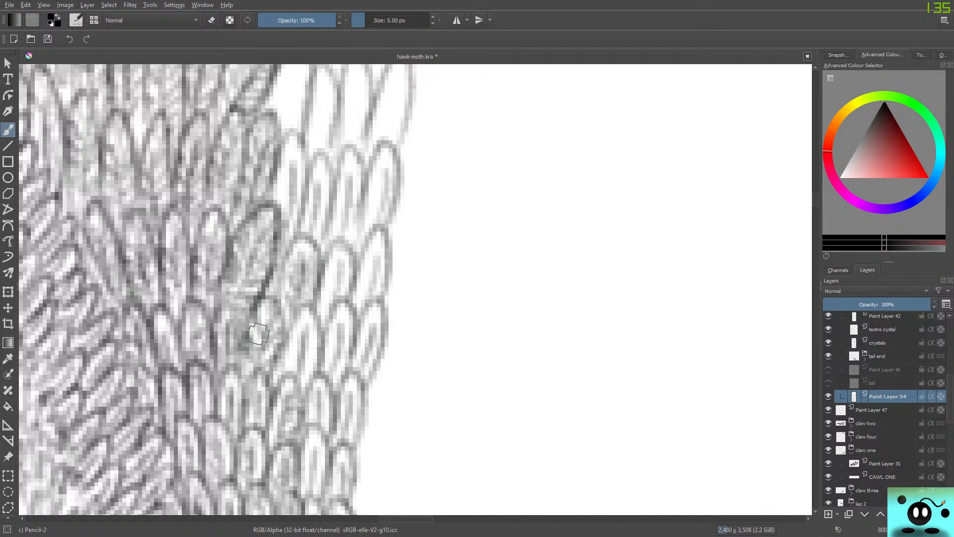
{"action": "mouse_move", "coordinate": [295, 369]}
{"action": "left_mouse_down"}
{"action": "mouse_move", "coordinate": [293, 338]}
{"action": "mouse_move", "coordinate": [308, 313]}
{"action": "mouse_move", "coordinate": [279, 362]}
{"action": "mouse_move", "coordinate": [289, 347]}
{"action": "left_mouse_up"}
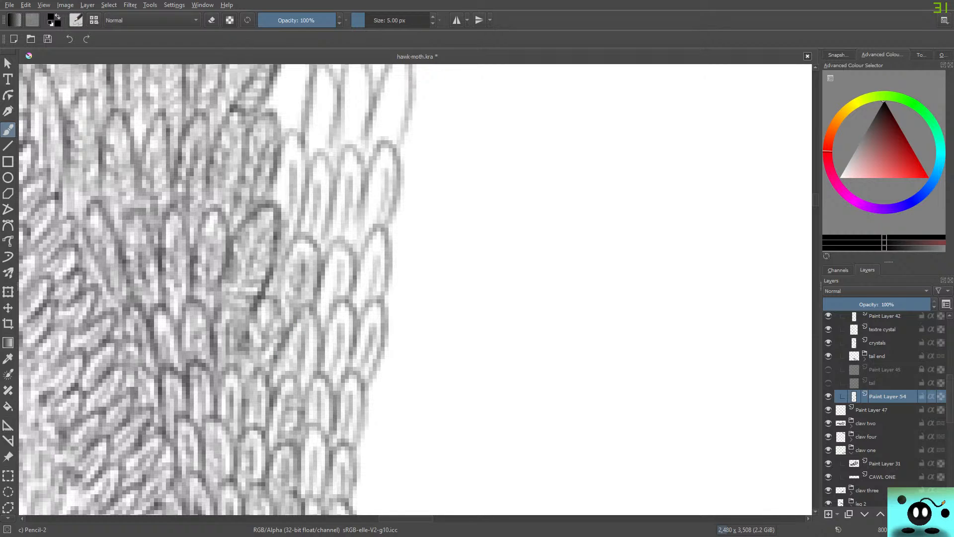
{"action": "left_click_drag", "start_coordinate": [815, 200], "coordinate": [815, 204]}
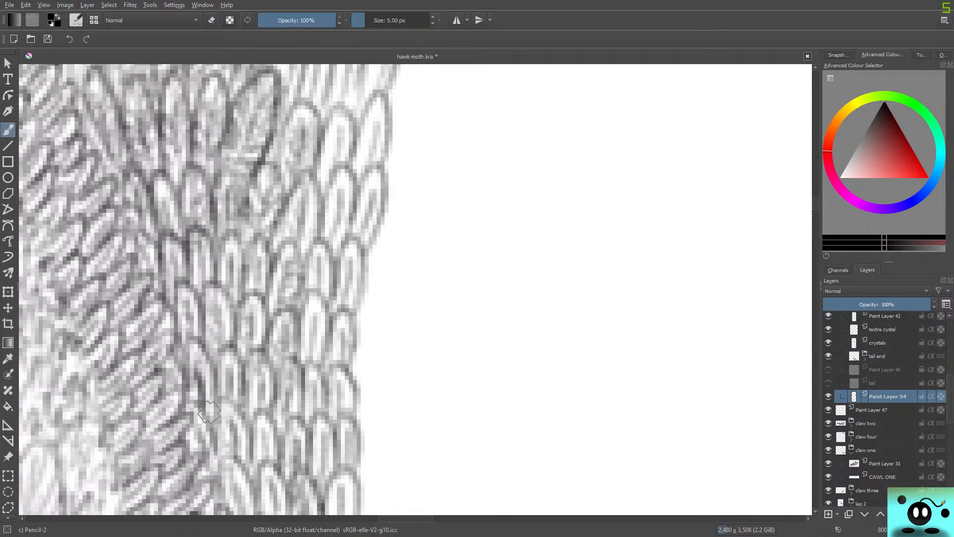
{"action": "left_click_drag", "start_coordinate": [815, 204], "coordinate": [816, 195]}
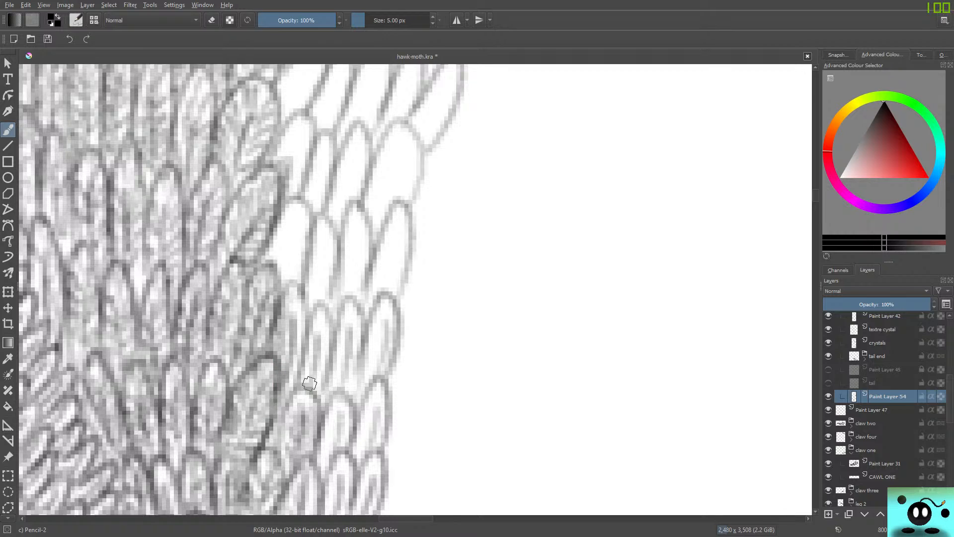
Deepen the shading in the first four-feather row and add centre strokes to each long feather in the row above.
{"action": "left_click_drag", "start_coordinate": [334, 351], "coordinate": [348, 301]}
{"action": "left_click_drag", "start_coordinate": [354, 300], "coordinate": [357, 390]}
{"action": "mouse_move", "coordinate": [363, 332]}
{"action": "left_mouse_down"}
{"action": "mouse_move", "coordinate": [383, 300]}
{"action": "mouse_move", "coordinate": [367, 379]}
{"action": "left_mouse_up"}
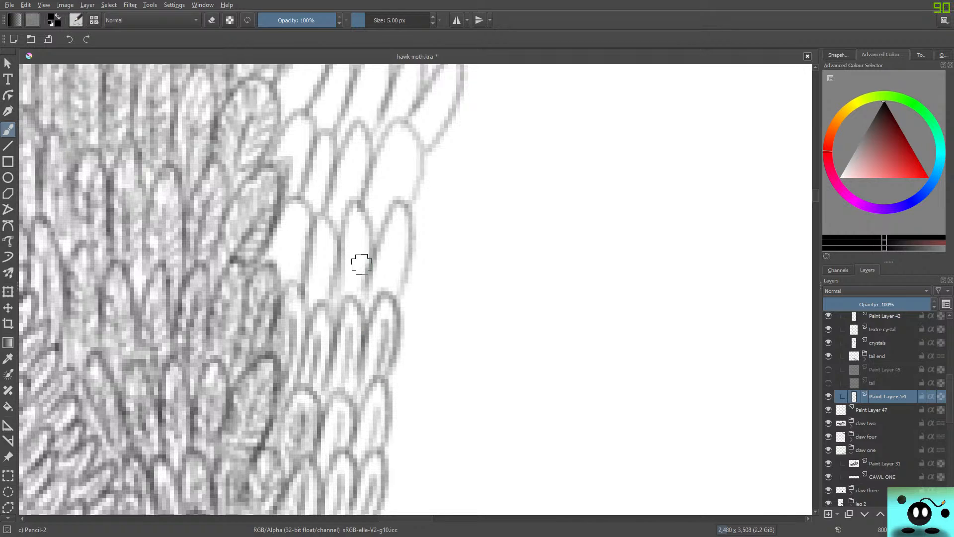
{"action": "mouse_move", "coordinate": [381, 289]}
{"action": "left_mouse_down"}
{"action": "mouse_move", "coordinate": [393, 263]}
{"action": "mouse_move", "coordinate": [386, 285]}
{"action": "mouse_move", "coordinate": [404, 217]}
{"action": "left_mouse_up"}
{"action": "mouse_move", "coordinate": [398, 295]}
{"action": "left_mouse_down"}
{"action": "mouse_move", "coordinate": [408, 226]}
{"action": "mouse_move", "coordinate": [391, 225]}
{"action": "mouse_move", "coordinate": [374, 250]}
{"action": "mouse_move", "coordinate": [372, 297]}
{"action": "mouse_move", "coordinate": [378, 262]}
{"action": "mouse_move", "coordinate": [362, 278]}
{"action": "mouse_move", "coordinate": [360, 312]}
{"action": "mouse_move", "coordinate": [344, 273]}
{"action": "mouse_move", "coordinate": [349, 298]}
{"action": "mouse_move", "coordinate": [357, 228]}
{"action": "mouse_move", "coordinate": [356, 299]}
{"action": "mouse_move", "coordinate": [368, 227]}
{"action": "mouse_move", "coordinate": [353, 210]}
{"action": "mouse_move", "coordinate": [338, 293]}
{"action": "mouse_move", "coordinate": [312, 292]}
{"action": "mouse_move", "coordinate": [314, 308]}
{"action": "mouse_move", "coordinate": [326, 255]}
{"action": "mouse_move", "coordinate": [323, 304]}
{"action": "mouse_move", "coordinate": [329, 226]}
{"action": "mouse_move", "coordinate": [320, 217]}
{"action": "mouse_move", "coordinate": [302, 312]}
{"action": "mouse_move", "coordinate": [291, 241]}
{"action": "mouse_move", "coordinate": [286, 274]}
{"action": "mouse_move", "coordinate": [299, 218]}
{"action": "mouse_move", "coordinate": [290, 220]}
{"action": "mouse_move", "coordinate": [305, 234]}
{"action": "mouse_move", "coordinate": [311, 221]}
{"action": "mouse_move", "coordinate": [296, 205]}
{"action": "mouse_move", "coordinate": [268, 265]}
{"action": "mouse_move", "coordinate": [279, 234]}
{"action": "mouse_move", "coordinate": [266, 255]}
{"action": "left_mouse_up"}
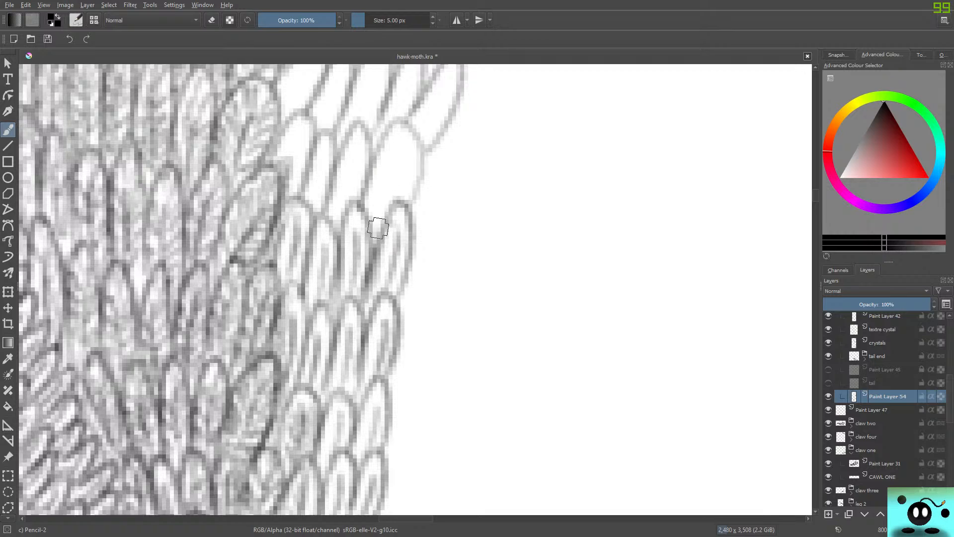
Fill the broad outer feather of the next row up with fine strokes and shade the narrower feathers beside it.
{"action": "mouse_move", "coordinate": [375, 228]}
{"action": "left_mouse_down"}
{"action": "mouse_move", "coordinate": [396, 173]}
{"action": "mouse_move", "coordinate": [400, 206]}
{"action": "mouse_move", "coordinate": [420, 163]}
{"action": "mouse_move", "coordinate": [403, 131]}
{"action": "mouse_move", "coordinate": [364, 215]}
{"action": "mouse_move", "coordinate": [392, 129]}
{"action": "mouse_move", "coordinate": [415, 143]}
{"action": "mouse_move", "coordinate": [410, 192]}
{"action": "mouse_move", "coordinate": [401, 208]}
{"action": "mouse_move", "coordinate": [375, 217]}
{"action": "left_mouse_up"}
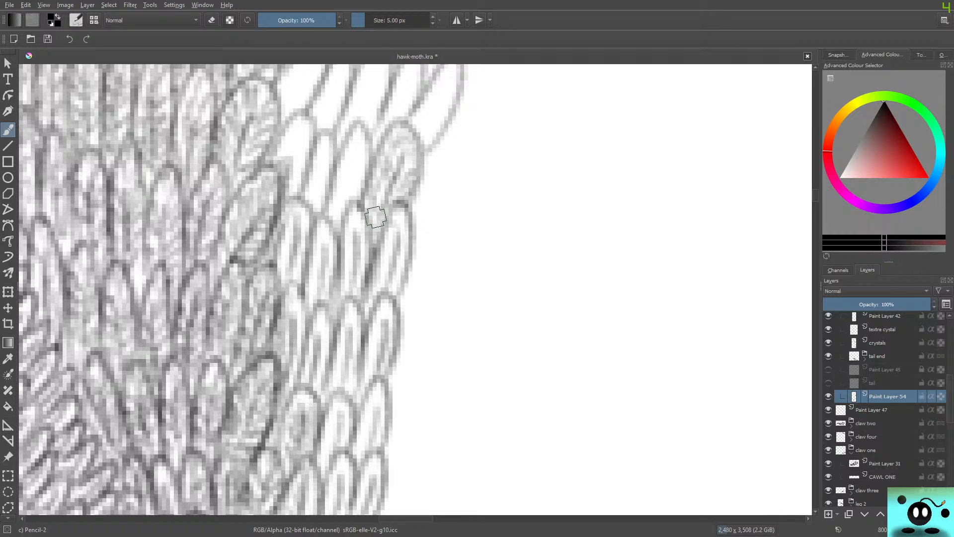
{"action": "mouse_move", "coordinate": [376, 216]}
{"action": "left_mouse_down"}
{"action": "mouse_move", "coordinate": [338, 189]}
{"action": "mouse_move", "coordinate": [349, 186]}
{"action": "mouse_move", "coordinate": [343, 208]}
{"action": "mouse_move", "coordinate": [354, 171]}
{"action": "mouse_move", "coordinate": [362, 200]}
{"action": "mouse_move", "coordinate": [366, 139]}
{"action": "mouse_move", "coordinate": [335, 164]}
{"action": "mouse_move", "coordinate": [327, 210]}
{"action": "mouse_move", "coordinate": [338, 203]}
{"action": "mouse_move", "coordinate": [346, 158]}
{"action": "mouse_move", "coordinate": [338, 211]}
{"action": "left_mouse_up"}
{"action": "mouse_move", "coordinate": [286, 191]}
{"action": "left_mouse_down"}
{"action": "mouse_move", "coordinate": [316, 204]}
{"action": "mouse_move", "coordinate": [326, 154]}
{"action": "mouse_move", "coordinate": [320, 218]}
{"action": "mouse_move", "coordinate": [329, 146]}
{"action": "mouse_move", "coordinate": [318, 146]}
{"action": "mouse_move", "coordinate": [297, 190]}
{"action": "mouse_move", "coordinate": [279, 165]}
{"action": "mouse_move", "coordinate": [285, 182]}
{"action": "mouse_move", "coordinate": [297, 129]}
{"action": "mouse_move", "coordinate": [299, 192]}
{"action": "mouse_move", "coordinate": [300, 115]}
{"action": "mouse_move", "coordinate": [283, 134]}
{"action": "mouse_move", "coordinate": [285, 190]}
{"action": "mouse_move", "coordinate": [300, 183]}
{"action": "mouse_move", "coordinate": [291, 189]}
{"action": "mouse_move", "coordinate": [306, 140]}
{"action": "mouse_move", "coordinate": [302, 170]}
{"action": "left_mouse_up"}
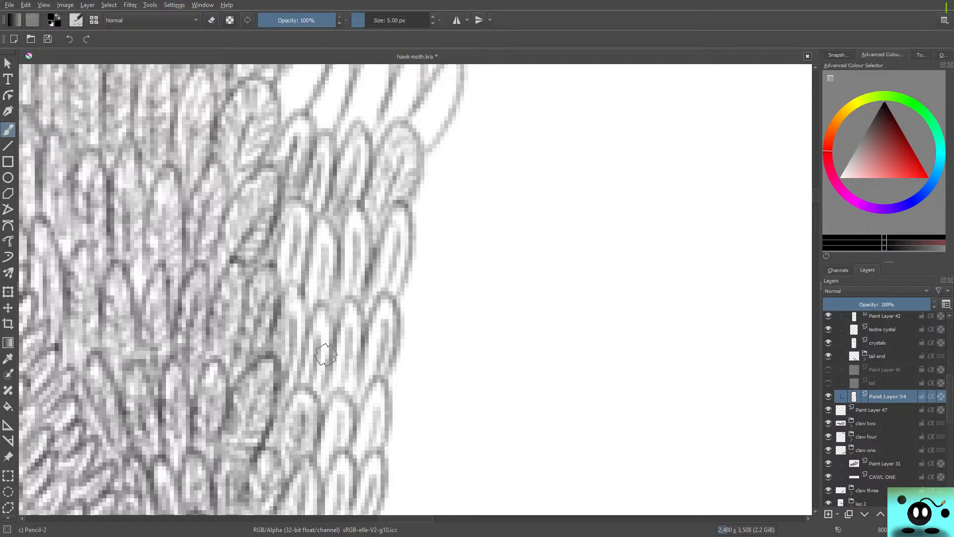
Shade the slanted five-feather row above the broad outer feather, from the body edge to the strip's outer edge.
{"action": "left_click_drag", "start_coordinate": [815, 195], "coordinate": [815, 190]}
{"action": "mouse_move", "coordinate": [332, 229]}
{"action": "left_mouse_down"}
{"action": "mouse_move", "coordinate": [294, 275]}
{"action": "mouse_move", "coordinate": [293, 294]}
{"action": "mouse_move", "coordinate": [308, 245]}
{"action": "mouse_move", "coordinate": [299, 301]}
{"action": "mouse_move", "coordinate": [326, 227]}
{"action": "mouse_move", "coordinate": [310, 221]}
{"action": "mouse_move", "coordinate": [280, 276]}
{"action": "mouse_move", "coordinate": [330, 220]}
{"action": "mouse_move", "coordinate": [300, 291]}
{"action": "mouse_move", "coordinate": [318, 249]}
{"action": "mouse_move", "coordinate": [304, 281]}
{"action": "mouse_move", "coordinate": [297, 277]}
{"action": "mouse_move", "coordinate": [324, 244]}
{"action": "mouse_move", "coordinate": [319, 222]}
{"action": "mouse_move", "coordinate": [292, 252]}
{"action": "mouse_move", "coordinate": [282, 284]}
{"action": "mouse_move", "coordinate": [297, 235]}
{"action": "mouse_move", "coordinate": [259, 310]}
{"action": "mouse_move", "coordinate": [323, 298]}
{"action": "mouse_move", "coordinate": [319, 318]}
{"action": "mouse_move", "coordinate": [343, 251]}
{"action": "mouse_move", "coordinate": [326, 313]}
{"action": "mouse_move", "coordinate": [336, 311]}
{"action": "mouse_move", "coordinate": [347, 267]}
{"action": "mouse_move", "coordinate": [338, 248]}
{"action": "mouse_move", "coordinate": [302, 315]}
{"action": "mouse_move", "coordinate": [318, 296]}
{"action": "left_mouse_up"}
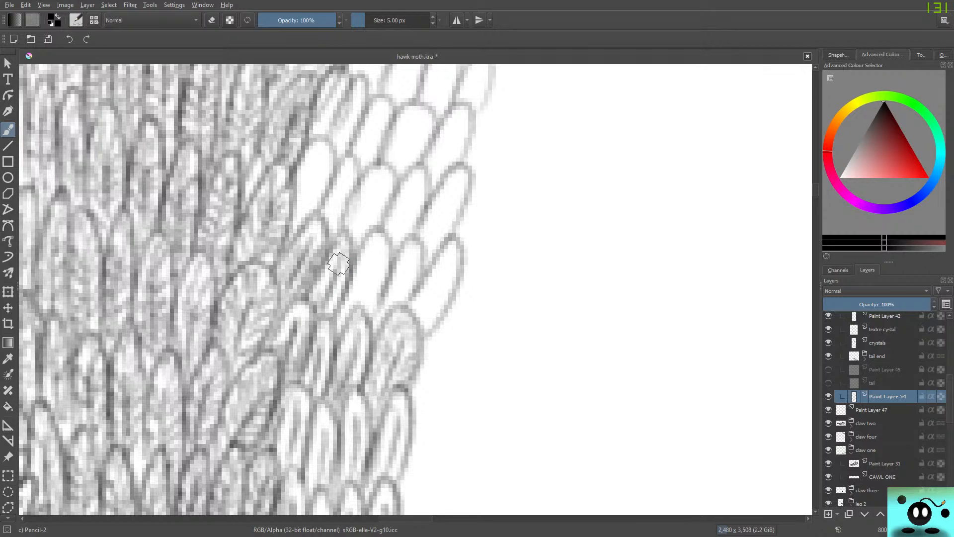
{"action": "mouse_move", "coordinate": [338, 264]}
{"action": "left_mouse_down"}
{"action": "mouse_move", "coordinate": [360, 298]}
{"action": "mouse_move", "coordinate": [385, 268]}
{"action": "mouse_move", "coordinate": [352, 279]}
{"action": "mouse_move", "coordinate": [348, 311]}
{"action": "mouse_move", "coordinate": [365, 278]}
{"action": "mouse_move", "coordinate": [335, 330]}
{"action": "left_mouse_up"}
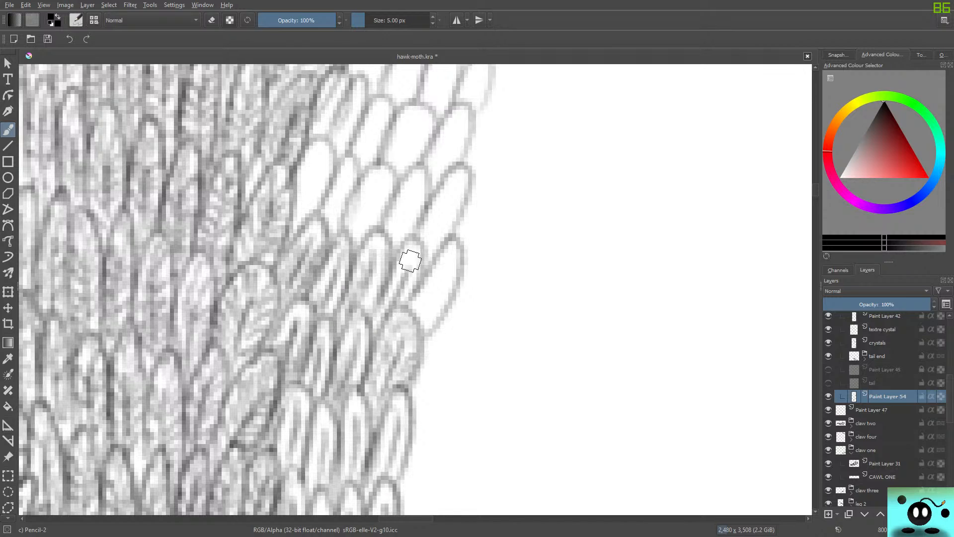
{"action": "left_click_drag", "start_coordinate": [401, 308], "coordinate": [418, 252]}
{"action": "mouse_move", "coordinate": [387, 287]}
{"action": "left_mouse_down"}
{"action": "mouse_move", "coordinate": [368, 336]}
{"action": "mouse_move", "coordinate": [428, 297]}
{"action": "mouse_move", "coordinate": [414, 324]}
{"action": "mouse_move", "coordinate": [445, 267]}
{"action": "mouse_move", "coordinate": [423, 335]}
{"action": "mouse_move", "coordinate": [459, 259]}
{"action": "mouse_move", "coordinate": [448, 244]}
{"action": "mouse_move", "coordinate": [417, 302]}
{"action": "mouse_move", "coordinate": [426, 327]}
{"action": "mouse_move", "coordinate": [453, 272]}
{"action": "mouse_move", "coordinate": [432, 315]}
{"action": "mouse_move", "coordinate": [408, 314]}
{"action": "mouse_move", "coordinate": [434, 270]}
{"action": "left_mouse_up"}
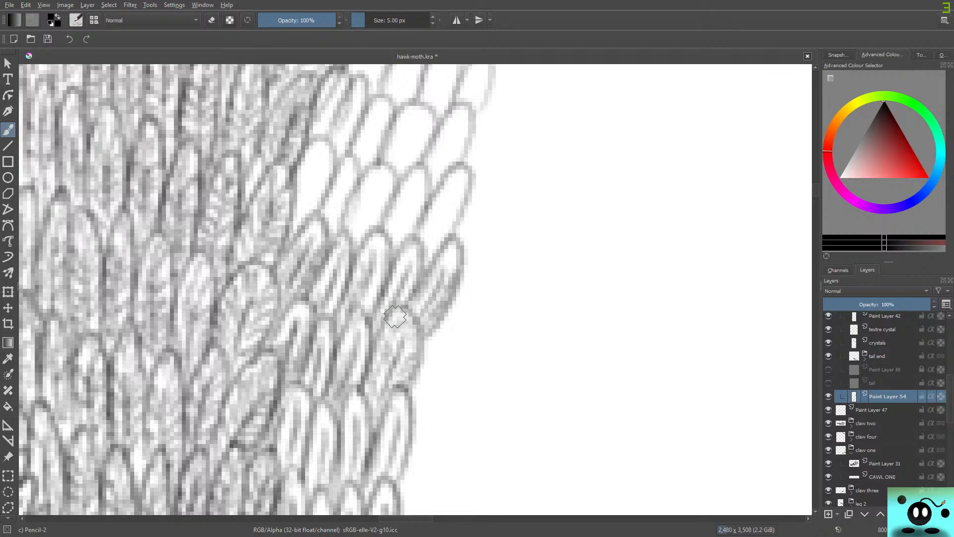
Shade the next two slanted feather rows up the strip, filling the wide middle feather more densely.
{"action": "mouse_move", "coordinate": [318, 185]}
{"action": "left_mouse_down"}
{"action": "mouse_move", "coordinate": [295, 217]}
{"action": "mouse_move", "coordinate": [316, 173]}
{"action": "mouse_move", "coordinate": [303, 199]}
{"action": "mouse_move", "coordinate": [309, 182]}
{"action": "mouse_move", "coordinate": [305, 208]}
{"action": "mouse_move", "coordinate": [316, 207]}
{"action": "mouse_move", "coordinate": [333, 152]}
{"action": "mouse_move", "coordinate": [305, 160]}
{"action": "mouse_move", "coordinate": [296, 195]}
{"action": "mouse_move", "coordinate": [320, 153]}
{"action": "mouse_move", "coordinate": [299, 221]}
{"action": "mouse_move", "coordinate": [325, 148]}
{"action": "mouse_move", "coordinate": [297, 185]}
{"action": "mouse_move", "coordinate": [335, 215]}
{"action": "mouse_move", "coordinate": [344, 183]}
{"action": "mouse_move", "coordinate": [334, 232]}
{"action": "mouse_move", "coordinate": [356, 178]}
{"action": "mouse_move", "coordinate": [350, 160]}
{"action": "mouse_move", "coordinate": [336, 169]}
{"action": "mouse_move", "coordinate": [334, 228]}
{"action": "mouse_move", "coordinate": [362, 228]}
{"action": "mouse_move", "coordinate": [377, 186]}
{"action": "mouse_move", "coordinate": [370, 225]}
{"action": "mouse_move", "coordinate": [391, 194]}
{"action": "mouse_move", "coordinate": [393, 169]}
{"action": "mouse_move", "coordinate": [354, 192]}
{"action": "mouse_move", "coordinate": [343, 234]}
{"action": "mouse_move", "coordinate": [360, 220]}
{"action": "mouse_move", "coordinate": [352, 247]}
{"action": "mouse_move", "coordinate": [343, 226]}
{"action": "mouse_move", "coordinate": [350, 236]}
{"action": "mouse_move", "coordinate": [360, 189]}
{"action": "mouse_move", "coordinate": [374, 176]}
{"action": "mouse_move", "coordinate": [342, 228]}
{"action": "mouse_move", "coordinate": [347, 242]}
{"action": "mouse_move", "coordinate": [396, 231]}
{"action": "mouse_move", "coordinate": [411, 197]}
{"action": "mouse_move", "coordinate": [399, 245]}
{"action": "mouse_move", "coordinate": [427, 173]}
{"action": "mouse_move", "coordinate": [418, 172]}
{"action": "mouse_move", "coordinate": [384, 226]}
{"action": "mouse_move", "coordinate": [429, 231]}
{"action": "mouse_move", "coordinate": [453, 172]}
{"action": "mouse_move", "coordinate": [453, 221]}
{"action": "mouse_move", "coordinate": [434, 248]}
{"action": "mouse_move", "coordinate": [456, 217]}
{"action": "left_mouse_up"}
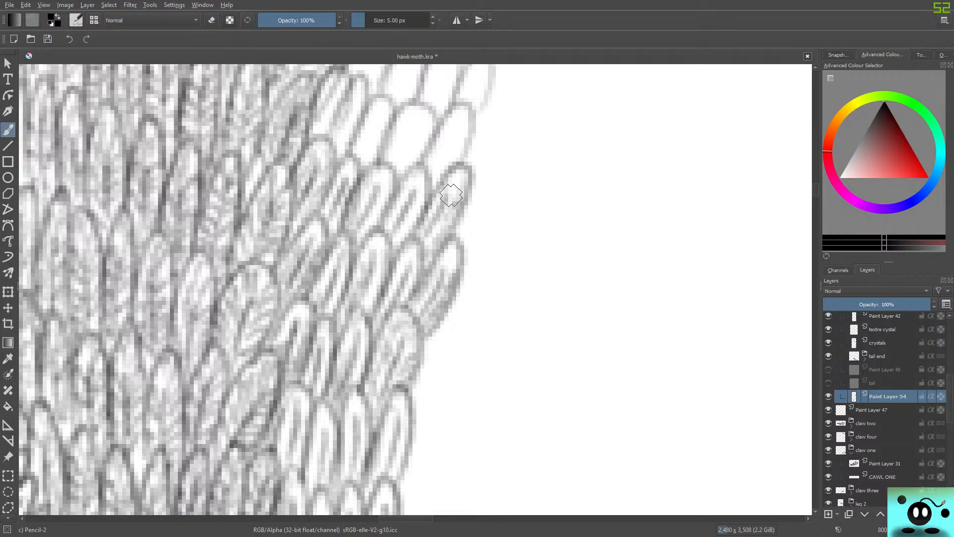
{"action": "left_click_drag", "start_coordinate": [816, 191], "coordinate": [815, 185]}
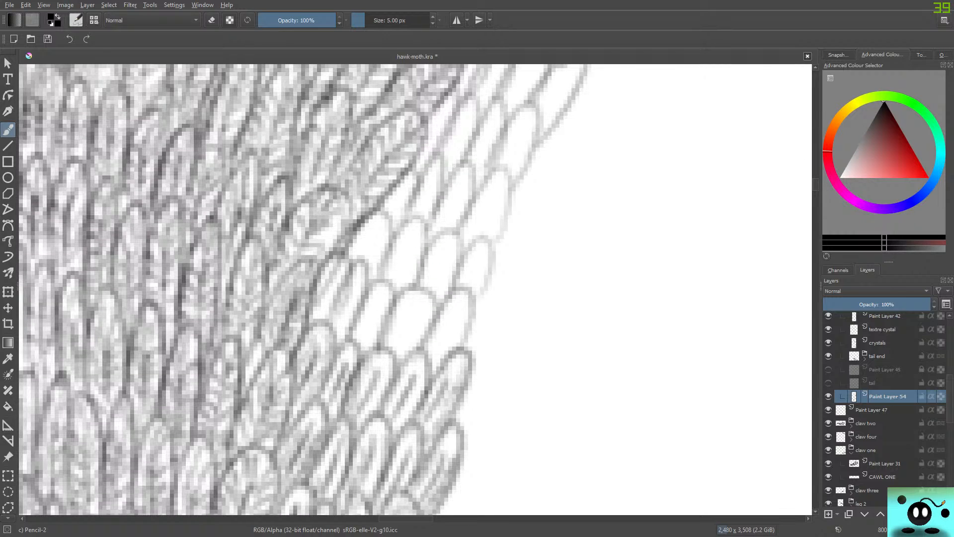
{"action": "left_click_drag", "start_coordinate": [358, 341], "coordinate": [366, 315]}
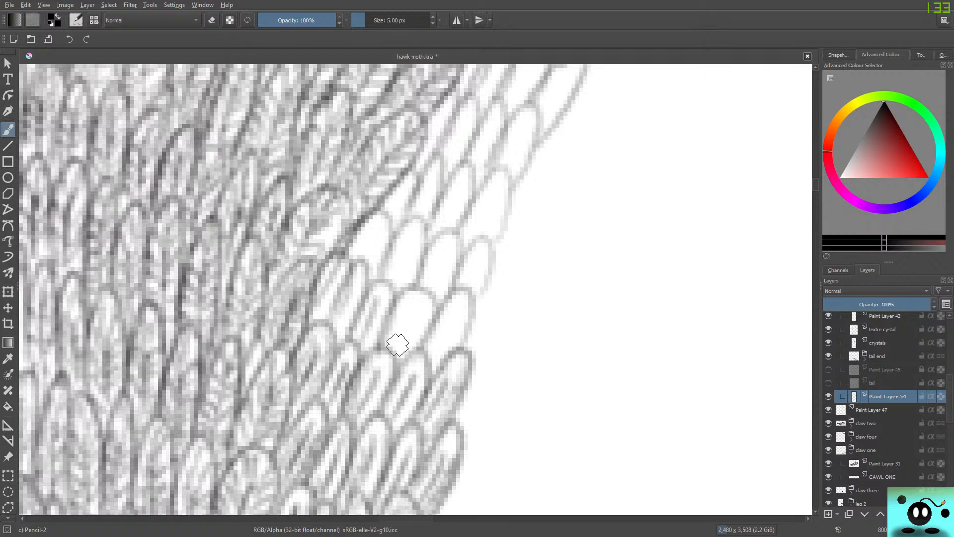
{"action": "mouse_move", "coordinate": [396, 343]}
{"action": "left_mouse_down"}
{"action": "mouse_move", "coordinate": [413, 356]}
{"action": "mouse_move", "coordinate": [434, 306]}
{"action": "mouse_move", "coordinate": [429, 293]}
{"action": "mouse_move", "coordinate": [397, 299]}
{"action": "mouse_move", "coordinate": [378, 350]}
{"action": "mouse_move", "coordinate": [398, 351]}
{"action": "mouse_move", "coordinate": [412, 298]}
{"action": "mouse_move", "coordinate": [422, 314]}
{"action": "mouse_move", "coordinate": [394, 357]}
{"action": "mouse_move", "coordinate": [417, 300]}
{"action": "mouse_move", "coordinate": [420, 308]}
{"action": "mouse_move", "coordinate": [356, 324]}
{"action": "mouse_move", "coordinate": [354, 344]}
{"action": "mouse_move", "coordinate": [377, 302]}
{"action": "mouse_move", "coordinate": [369, 343]}
{"action": "mouse_move", "coordinate": [395, 285]}
{"action": "mouse_move", "coordinate": [370, 296]}
{"action": "mouse_move", "coordinate": [340, 334]}
{"action": "mouse_move", "coordinate": [356, 284]}
{"action": "mouse_move", "coordinate": [344, 335]}
{"action": "mouse_move", "coordinate": [364, 302]}
{"action": "mouse_move", "coordinate": [365, 270]}
{"action": "mouse_move", "coordinate": [340, 286]}
{"action": "mouse_move", "coordinate": [325, 328]}
{"action": "mouse_move", "coordinate": [317, 298]}
{"action": "left_mouse_up"}
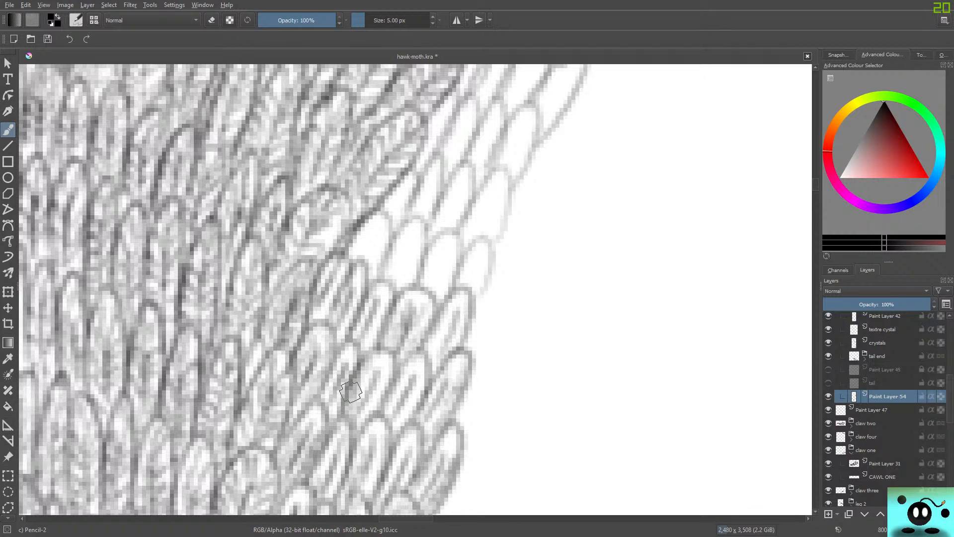
Shade the four-feather row just below the dark slanting body edge with lengthwise strokes out to the faint outermost feather.
{"action": "mouse_move", "coordinate": [367, 253]}
{"action": "left_mouse_down"}
{"action": "mouse_move", "coordinate": [372, 288]}
{"action": "mouse_move", "coordinate": [385, 212]}
{"action": "left_mouse_up"}
{"action": "left_click_drag", "start_coordinate": [392, 287], "coordinate": [418, 224]}
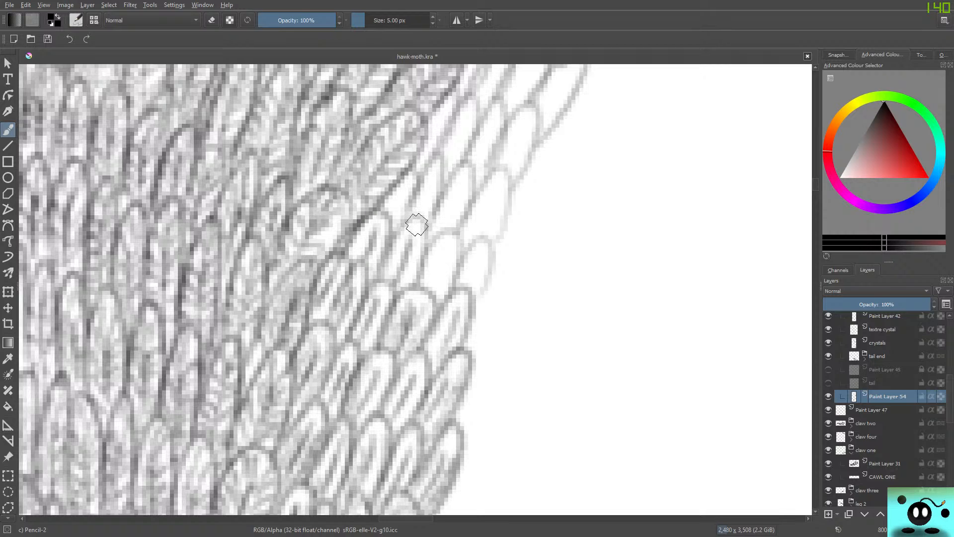
{"action": "mouse_move", "coordinate": [413, 284]}
{"action": "left_mouse_down"}
{"action": "mouse_move", "coordinate": [404, 237]}
{"action": "mouse_move", "coordinate": [379, 283]}
{"action": "mouse_move", "coordinate": [396, 252]}
{"action": "mouse_move", "coordinate": [400, 288]}
{"action": "mouse_move", "coordinate": [417, 248]}
{"action": "left_mouse_up"}
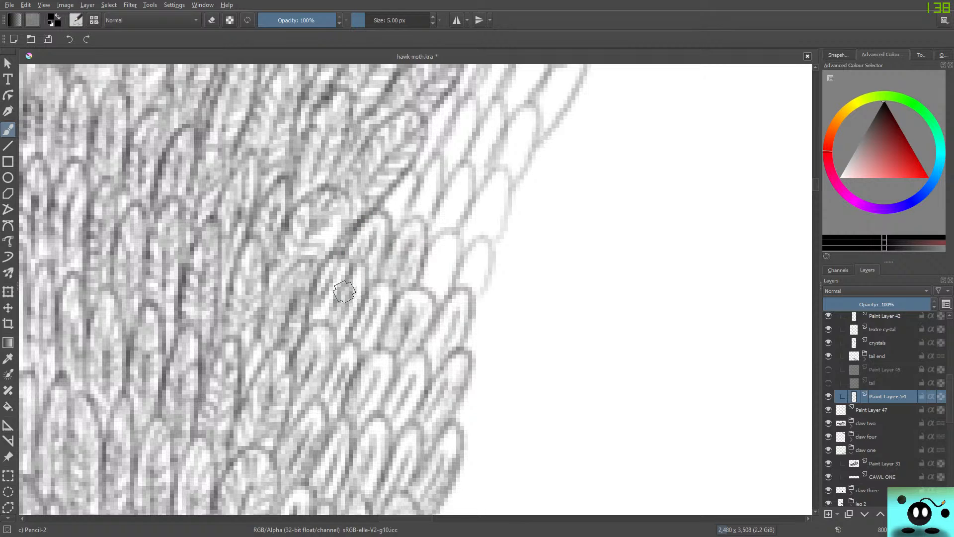
{"action": "mouse_move", "coordinate": [400, 238]}
{"action": "left_mouse_down"}
{"action": "mouse_move", "coordinate": [424, 234]}
{"action": "mouse_move", "coordinate": [384, 309]}
{"action": "mouse_move", "coordinate": [372, 310]}
{"action": "mouse_move", "coordinate": [440, 277]}
{"action": "mouse_move", "coordinate": [427, 290]}
{"action": "mouse_move", "coordinate": [449, 244]}
{"action": "left_mouse_up"}
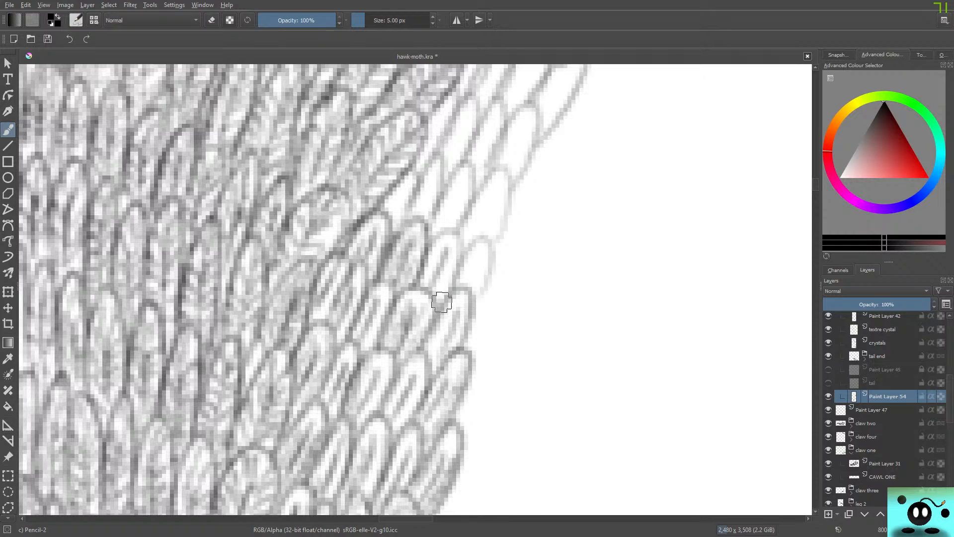
{"action": "left_click_drag", "start_coordinate": [442, 301], "coordinate": [455, 240]}
{"action": "mouse_move", "coordinate": [442, 291]}
{"action": "left_mouse_down"}
{"action": "mouse_move", "coordinate": [449, 269]}
{"action": "mouse_move", "coordinate": [423, 273]}
{"action": "mouse_move", "coordinate": [451, 274]}
{"action": "mouse_move", "coordinate": [430, 283]}
{"action": "mouse_move", "coordinate": [449, 265]}
{"action": "mouse_move", "coordinate": [439, 239]}
{"action": "mouse_move", "coordinate": [419, 294]}
{"action": "mouse_move", "coordinate": [437, 258]}
{"action": "mouse_move", "coordinate": [433, 264]}
{"action": "mouse_move", "coordinate": [472, 268]}
{"action": "mouse_move", "coordinate": [467, 289]}
{"action": "mouse_move", "coordinate": [477, 271]}
{"action": "mouse_move", "coordinate": [475, 296]}
{"action": "mouse_move", "coordinate": [457, 261]}
{"action": "left_mouse_up"}
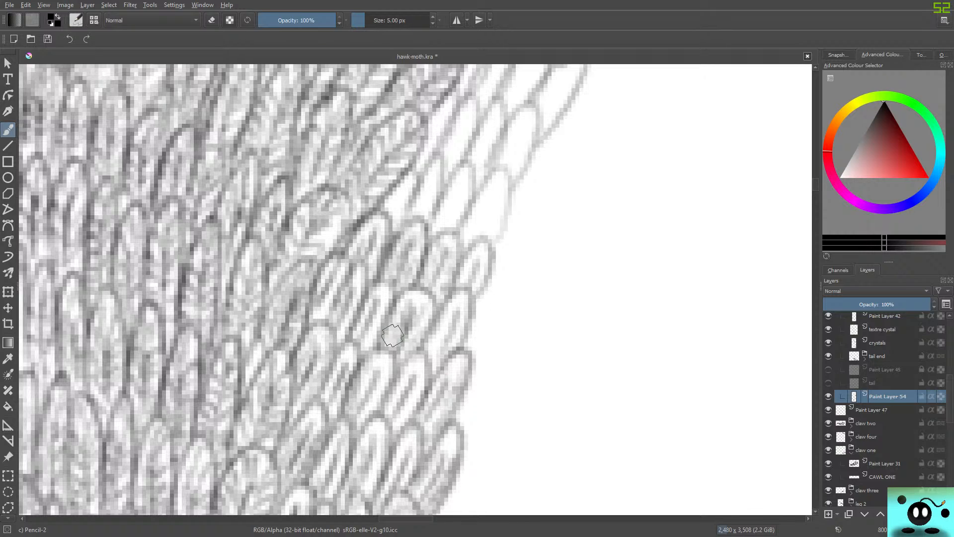
Shade the next feather row up along the slanting body edge, darken its faint outer feather and touch up the row below.
{"action": "mouse_move", "coordinate": [392, 216]}
{"action": "left_mouse_down"}
{"action": "mouse_move", "coordinate": [405, 190]}
{"action": "mouse_move", "coordinate": [395, 230]}
{"action": "mouse_move", "coordinate": [415, 174]}
{"action": "left_mouse_up"}
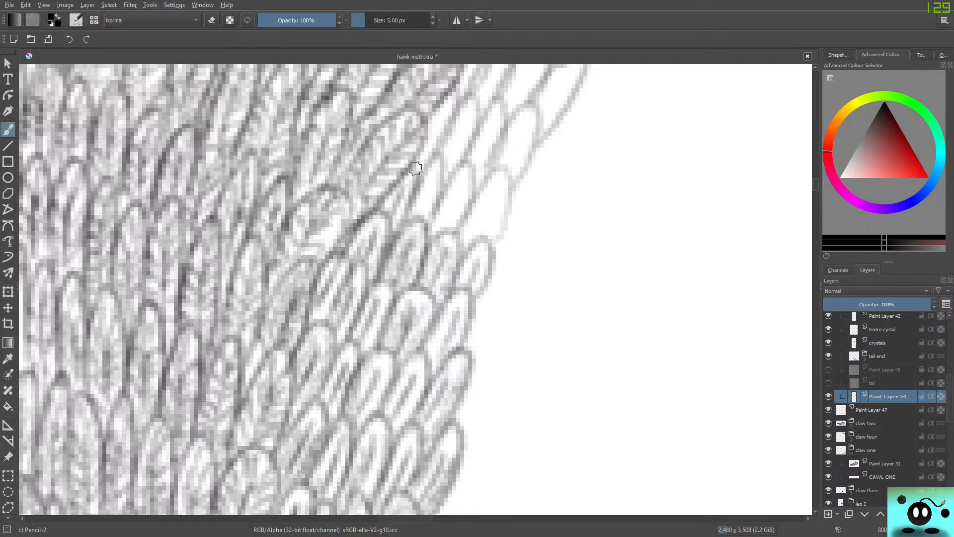
{"action": "mouse_move", "coordinate": [425, 209]}
{"action": "left_mouse_down"}
{"action": "mouse_move", "coordinate": [436, 166]}
{"action": "mouse_move", "coordinate": [428, 187]}
{"action": "left_mouse_up"}
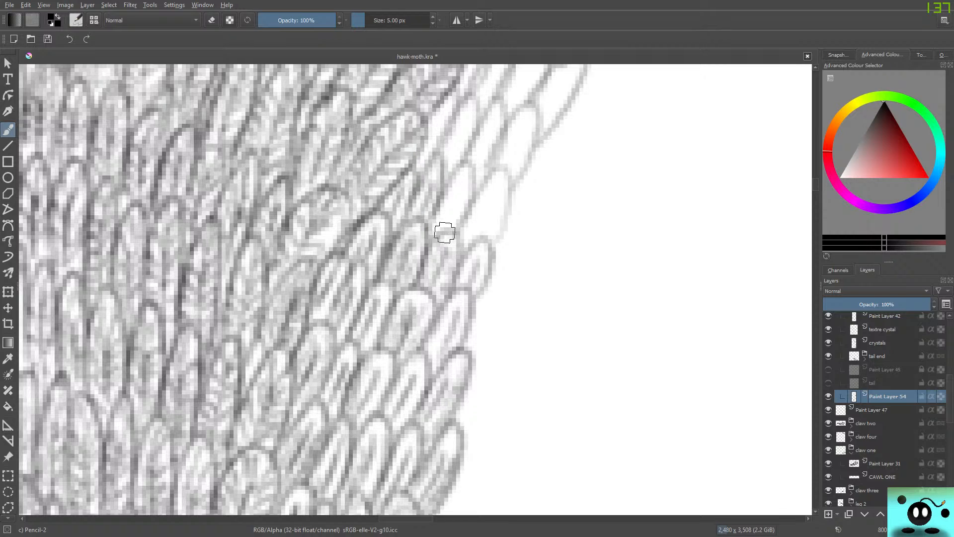
{"action": "mouse_move", "coordinate": [444, 230]}
{"action": "left_mouse_down"}
{"action": "mouse_move", "coordinate": [467, 168]}
{"action": "mouse_move", "coordinate": [439, 213]}
{"action": "mouse_move", "coordinate": [493, 194]}
{"action": "left_mouse_up"}
{"action": "mouse_move", "coordinate": [489, 237]}
{"action": "left_mouse_down"}
{"action": "mouse_move", "coordinate": [498, 207]}
{"action": "mouse_move", "coordinate": [500, 235]}
{"action": "mouse_move", "coordinate": [515, 174]}
{"action": "left_mouse_up"}
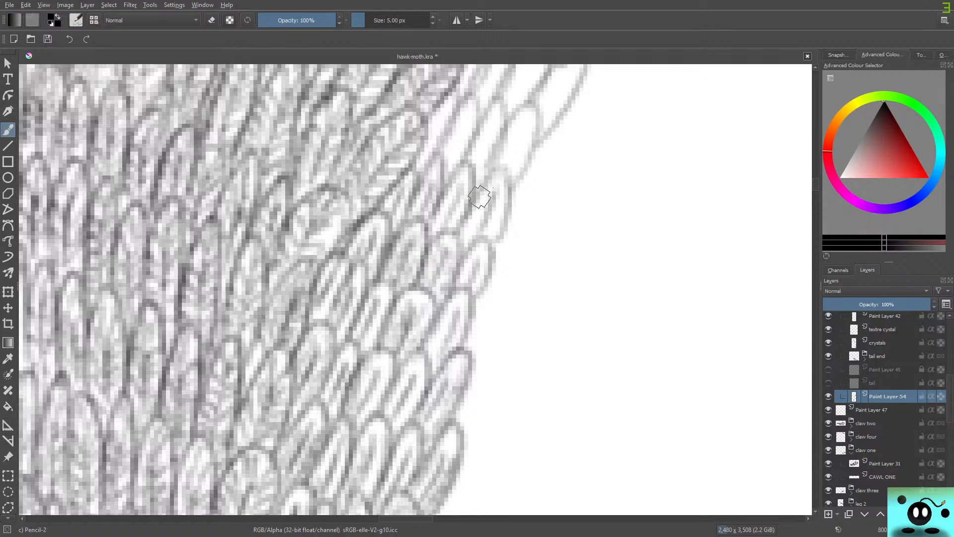
{"action": "left_click_drag", "start_coordinate": [484, 185], "coordinate": [509, 191]}
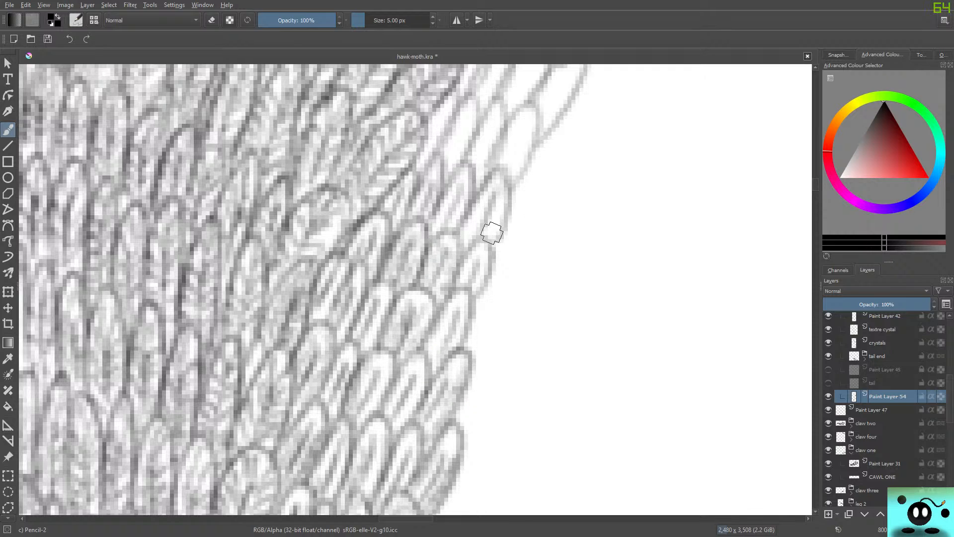
{"action": "mouse_move", "coordinate": [492, 233]}
{"action": "left_mouse_down"}
{"action": "mouse_move", "coordinate": [470, 229]}
{"action": "mouse_move", "coordinate": [477, 215]}
{"action": "mouse_move", "coordinate": [468, 240]}
{"action": "mouse_move", "coordinate": [485, 198]}
{"action": "mouse_move", "coordinate": [468, 250]}
{"action": "mouse_move", "coordinate": [495, 191]}
{"action": "mouse_move", "coordinate": [452, 202]}
{"action": "mouse_move", "coordinate": [438, 221]}
{"action": "mouse_move", "coordinate": [445, 226]}
{"action": "mouse_move", "coordinate": [449, 211]}
{"action": "mouse_move", "coordinate": [456, 230]}
{"action": "mouse_move", "coordinate": [466, 166]}
{"action": "left_mouse_up"}
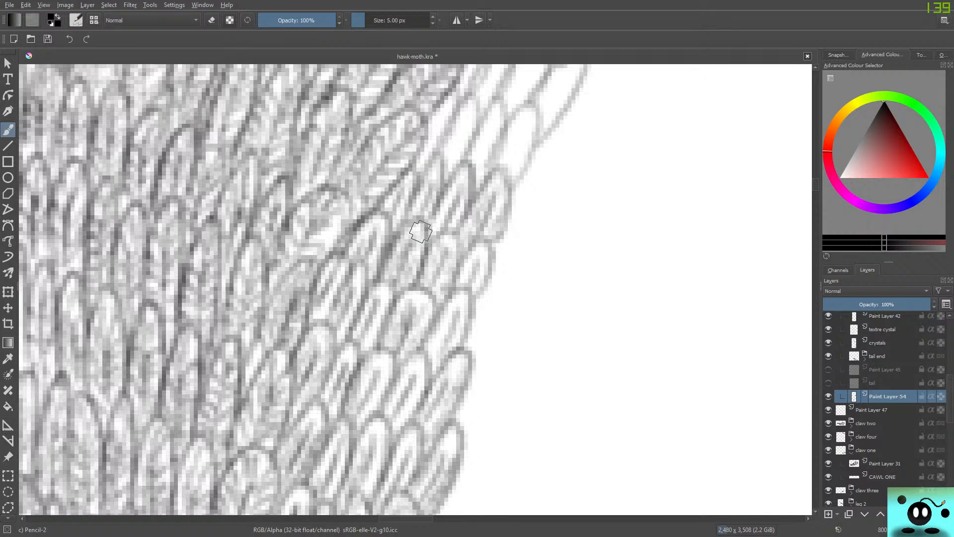
{"action": "left_click_drag", "start_coordinate": [464, 288], "coordinate": [490, 252]}
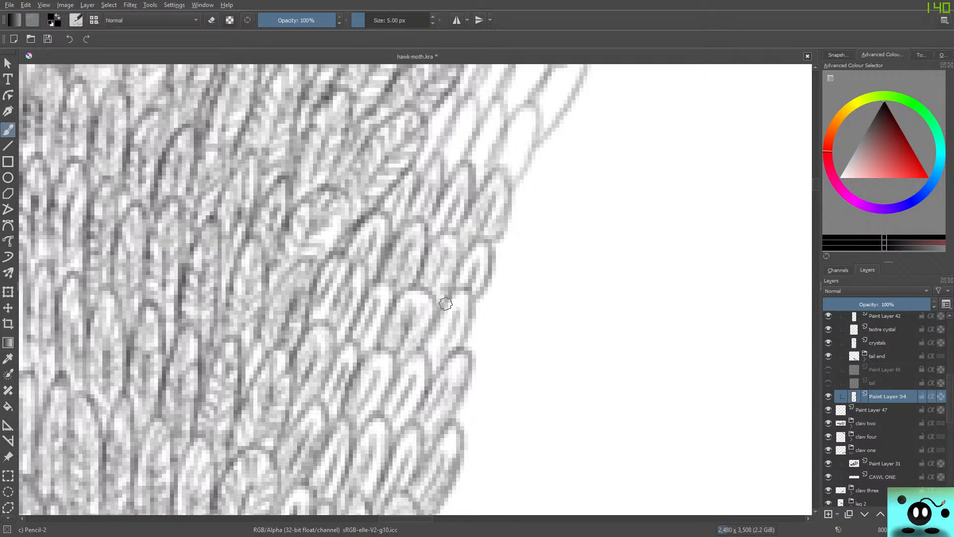
Shade the faint outer feather on the strip's edge and the small outer feathers of the next rows up with lengthwise strokes.
{"action": "left_click_drag", "start_coordinate": [448, 309], "coordinate": [467, 328]}
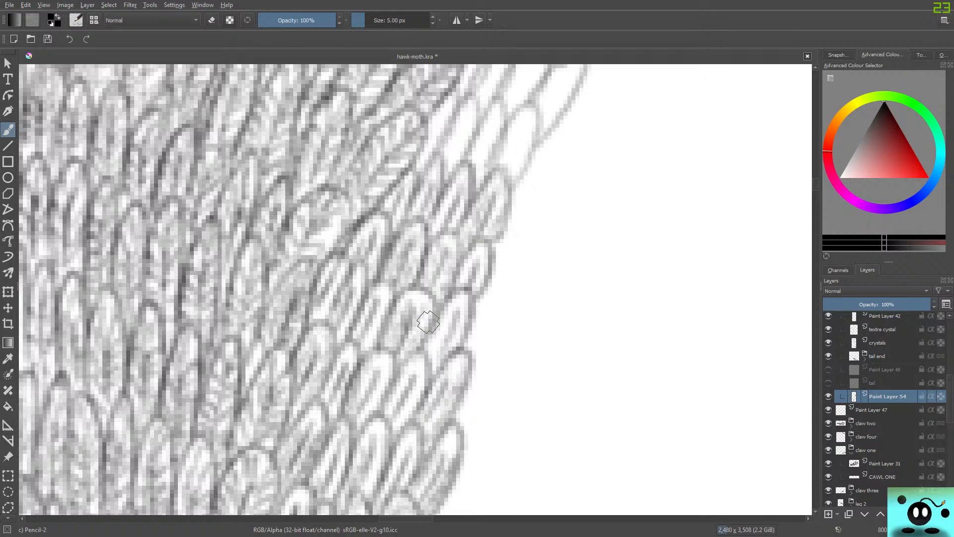
{"action": "left_click_drag", "start_coordinate": [815, 185], "coordinate": [815, 181]}
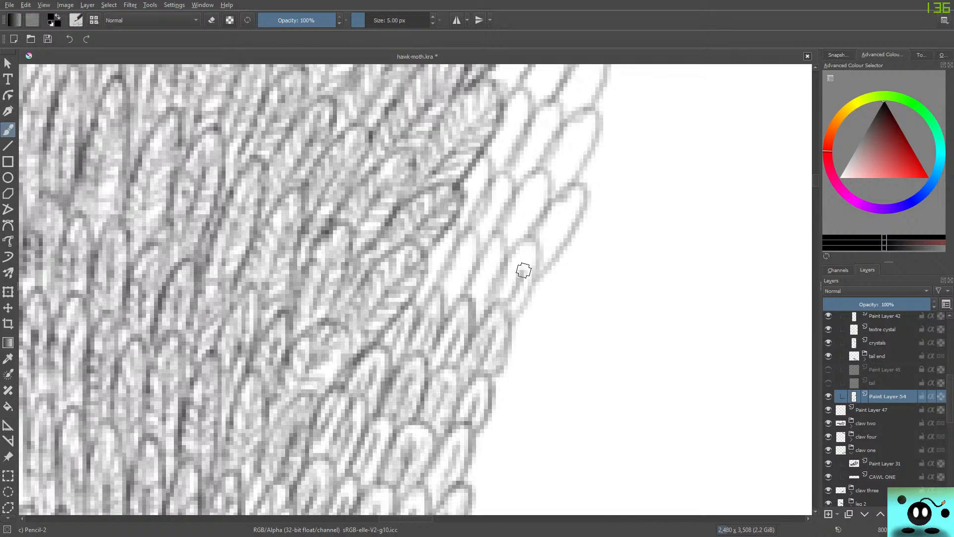
{"action": "left_click_drag", "start_coordinate": [534, 279], "coordinate": [511, 258]}
{"action": "mouse_move", "coordinate": [513, 297]}
{"action": "left_mouse_down"}
{"action": "mouse_move", "coordinate": [522, 256]}
{"action": "mouse_move", "coordinate": [490, 307]}
{"action": "left_mouse_up"}
{"action": "mouse_move", "coordinate": [469, 345]}
{"action": "left_mouse_down"}
{"action": "mouse_move", "coordinate": [486, 322]}
{"action": "mouse_move", "coordinate": [498, 353]}
{"action": "left_mouse_up"}
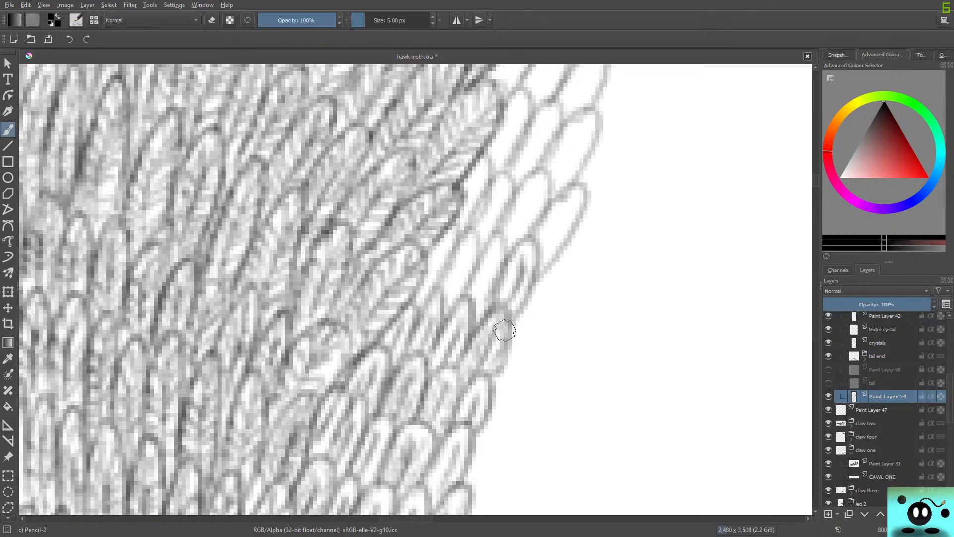
{"action": "mouse_move", "coordinate": [487, 317]}
{"action": "left_mouse_down"}
{"action": "mouse_move", "coordinate": [504, 337]}
{"action": "mouse_move", "coordinate": [497, 373]}
{"action": "left_mouse_up"}
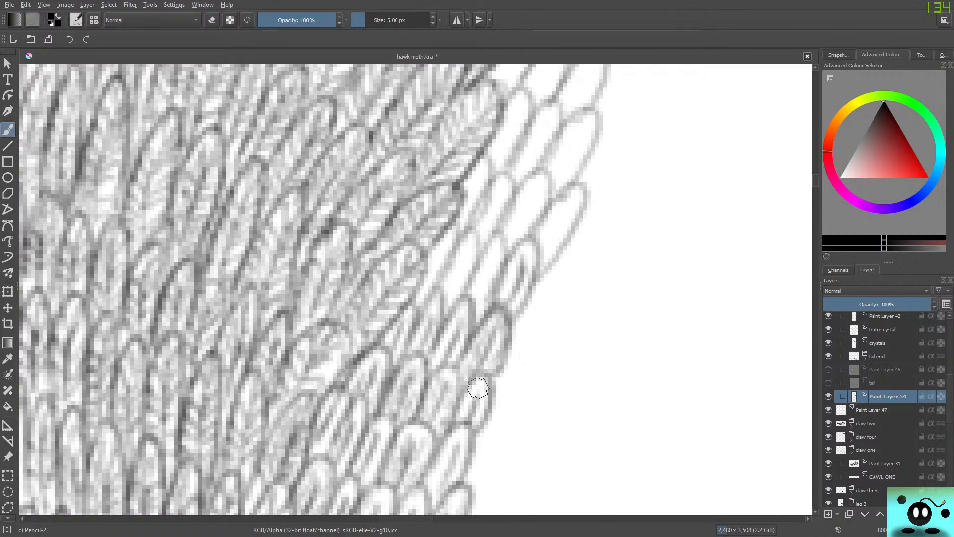
Shade the narrow inner feathers between the small outer feathers and the dark slanting body edge.
{"action": "left_click_drag", "start_coordinate": [495, 261], "coordinate": [480, 301]}
{"action": "left_click_drag", "start_coordinate": [493, 291], "coordinate": [482, 327]}
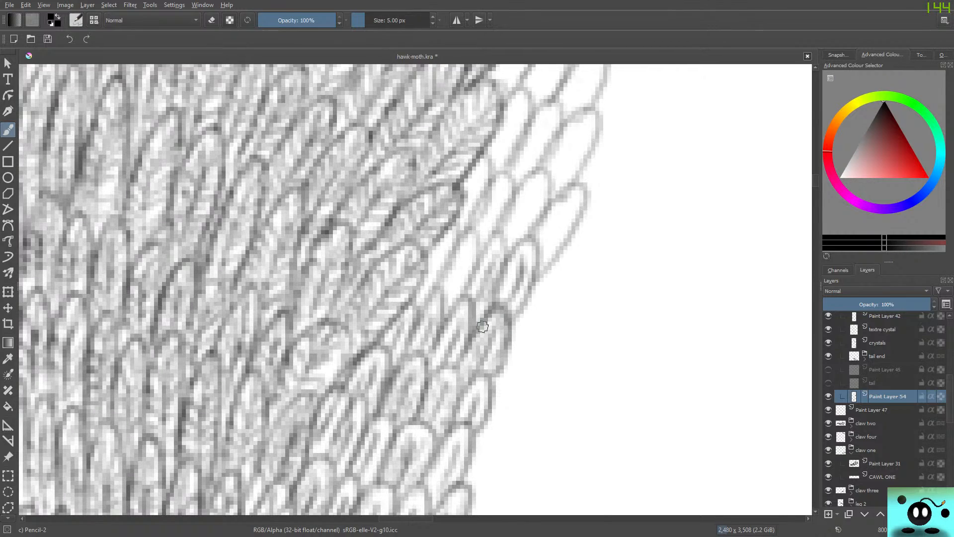
{"action": "mouse_move", "coordinate": [505, 244]}
{"action": "left_mouse_down"}
{"action": "mouse_move", "coordinate": [486, 252]}
{"action": "mouse_move", "coordinate": [465, 303]}
{"action": "mouse_move", "coordinate": [469, 326]}
{"action": "mouse_move", "coordinate": [490, 268]}
{"action": "left_mouse_up"}
{"action": "mouse_move", "coordinate": [449, 298]}
{"action": "left_mouse_down"}
{"action": "mouse_move", "coordinate": [472, 242]}
{"action": "mouse_move", "coordinate": [428, 297]}
{"action": "mouse_move", "coordinate": [450, 240]}
{"action": "mouse_move", "coordinate": [441, 244]}
{"action": "mouse_move", "coordinate": [502, 187]}
{"action": "left_mouse_up"}
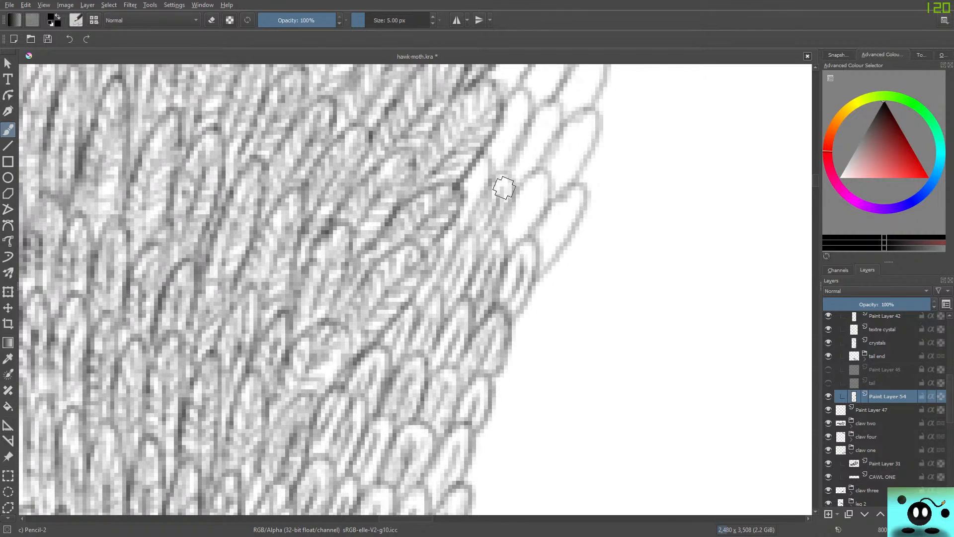
{"action": "left_click_drag", "start_coordinate": [470, 235], "coordinate": [509, 177]}
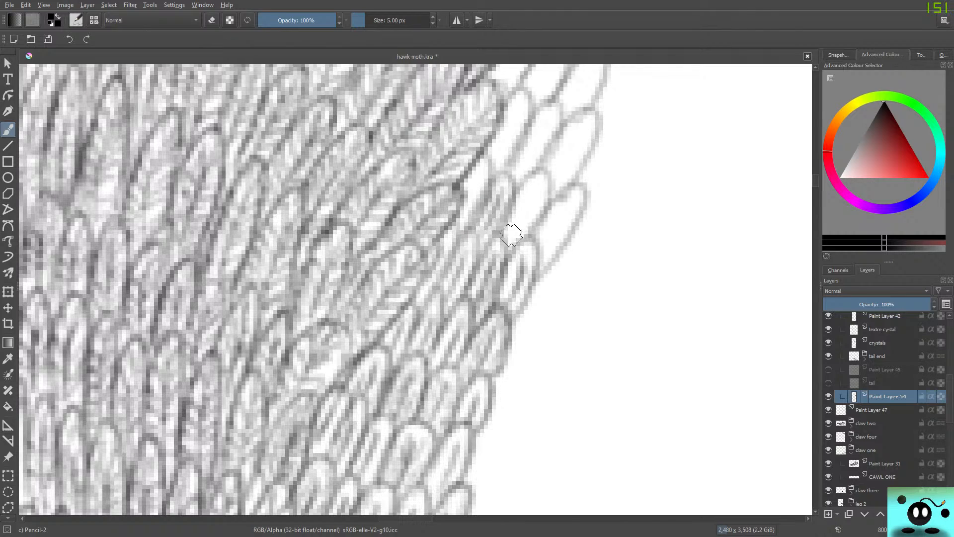
Fill the two outermost slanted feathers of the next row up with lengthwise strokes, darkening the outer one's edge.
{"action": "left_click_drag", "start_coordinate": [512, 235], "coordinate": [535, 194]}
{"action": "left_click_drag", "start_coordinate": [527, 216], "coordinate": [538, 189]}
{"action": "left_click_drag", "start_coordinate": [521, 236], "coordinate": [545, 192]}
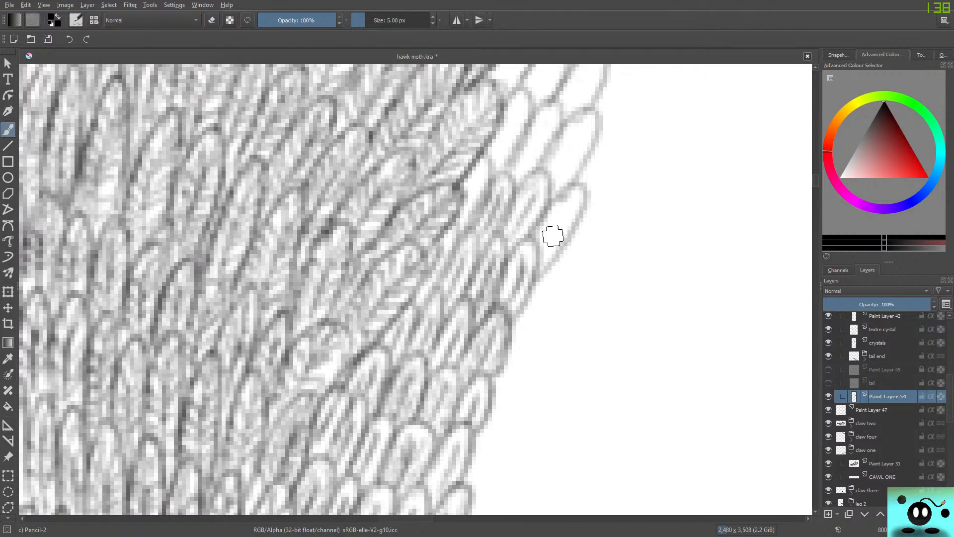
{"action": "left_click_drag", "start_coordinate": [550, 246], "coordinate": [568, 209]}
{"action": "left_click_drag", "start_coordinate": [535, 271], "coordinate": [561, 236]}
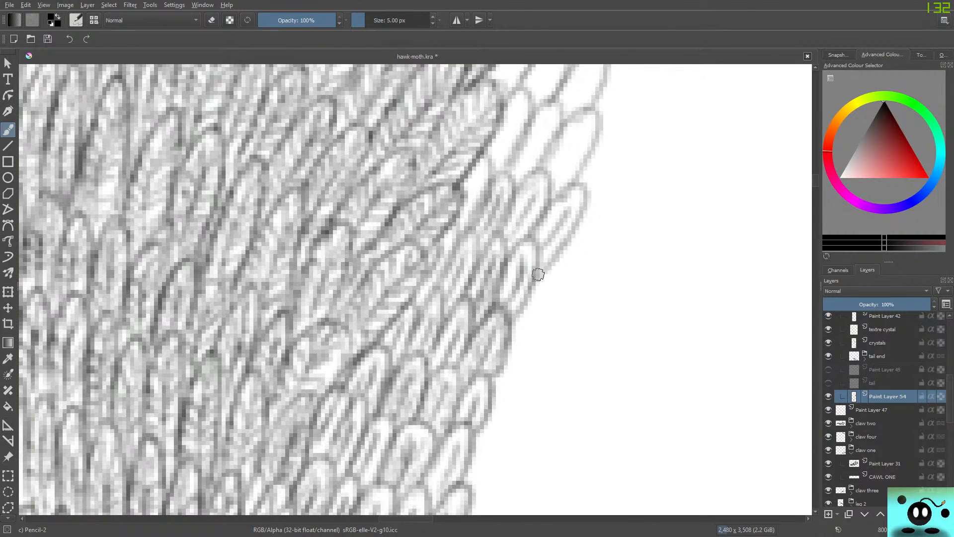
{"action": "left_click_drag", "start_coordinate": [538, 274], "coordinate": [579, 192]}
{"action": "left_click_drag", "start_coordinate": [547, 231], "coordinate": [569, 200]}
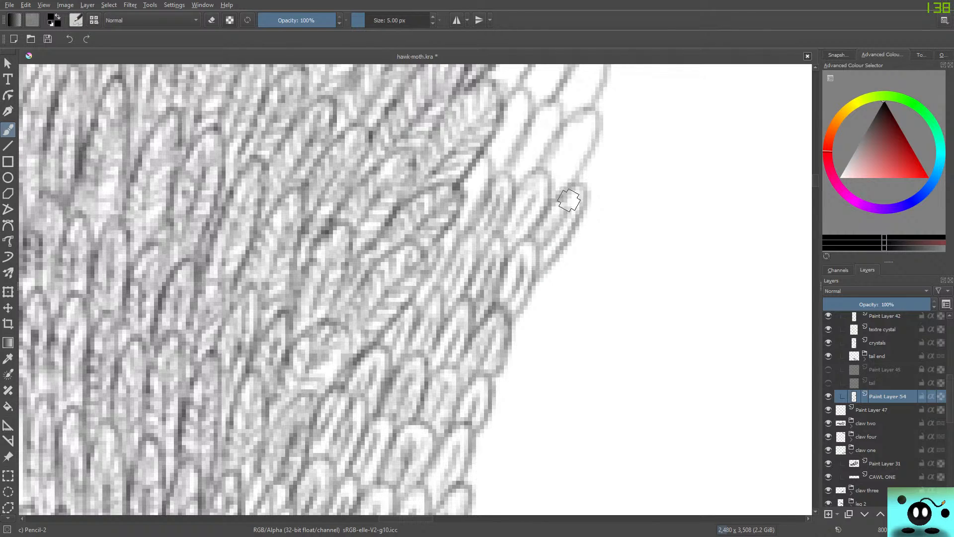
Shade the remaining blank feathers against the slanting body edge and touch up the middle feathers beside them.
{"action": "mouse_move", "coordinate": [462, 205]}
{"action": "left_mouse_down"}
{"action": "mouse_move", "coordinate": [489, 164]}
{"action": "mouse_move", "coordinate": [483, 172]}
{"action": "left_mouse_up"}
{"action": "mouse_move", "coordinate": [450, 231]}
{"action": "left_mouse_down"}
{"action": "mouse_move", "coordinate": [442, 248]}
{"action": "mouse_move", "coordinate": [478, 265]}
{"action": "mouse_move", "coordinate": [436, 279]}
{"action": "mouse_move", "coordinate": [430, 302]}
{"action": "left_mouse_up"}
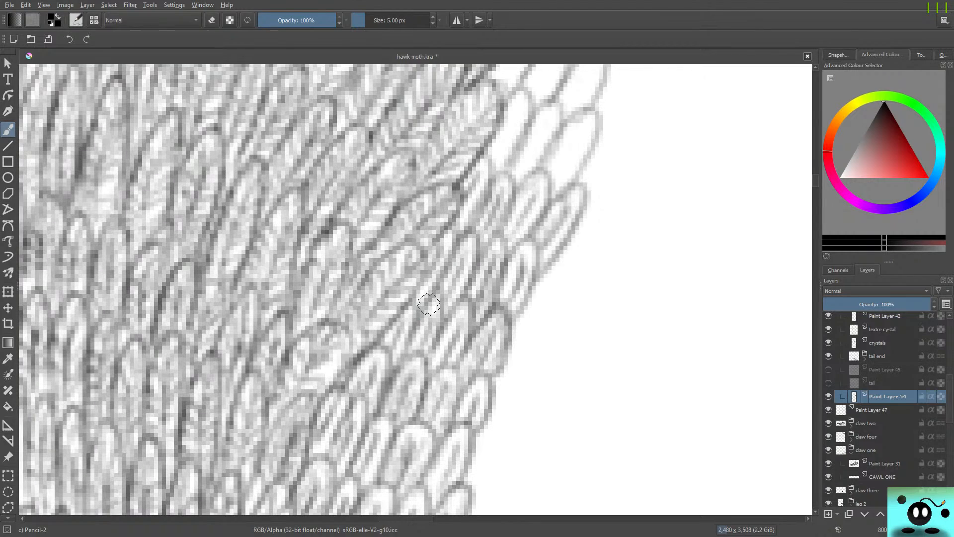
{"action": "mouse_move", "coordinate": [493, 232]}
{"action": "left_mouse_down"}
{"action": "mouse_move", "coordinate": [482, 261]}
{"action": "mouse_move", "coordinate": [495, 236]}
{"action": "mouse_move", "coordinate": [504, 267]}
{"action": "mouse_move", "coordinate": [524, 242]}
{"action": "mouse_move", "coordinate": [535, 279]}
{"action": "left_mouse_up"}
{"action": "mouse_move", "coordinate": [503, 229]}
{"action": "left_mouse_down"}
{"action": "mouse_move", "coordinate": [540, 178]}
{"action": "mouse_move", "coordinate": [509, 252]}
{"action": "mouse_move", "coordinate": [496, 206]}
{"action": "mouse_move", "coordinate": [496, 235]}
{"action": "mouse_move", "coordinate": [505, 191]}
{"action": "left_mouse_up"}
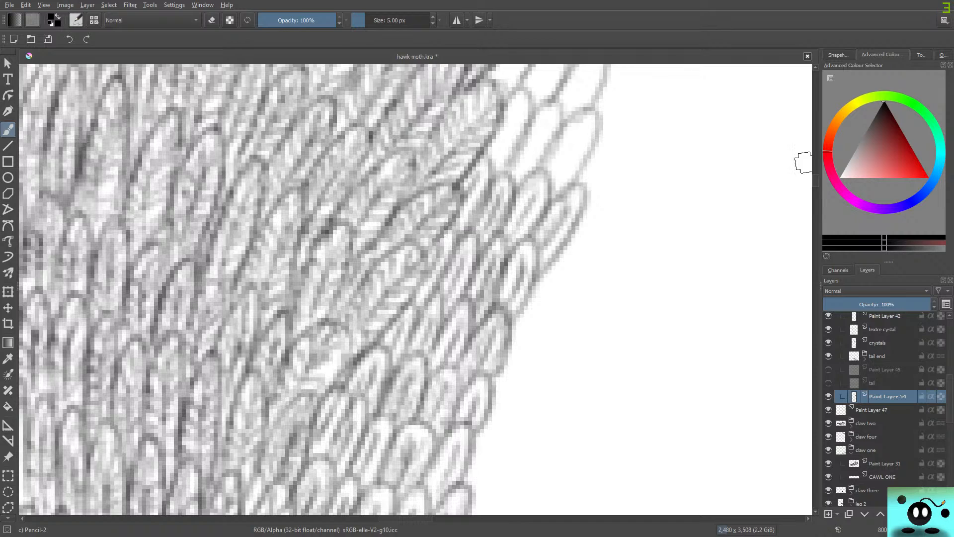
Shade the next two three-feather rows up the strip from the body edge outward and touch up the row below.
{"action": "left_click_drag", "start_coordinate": [816, 180], "coordinate": [816, 175]}
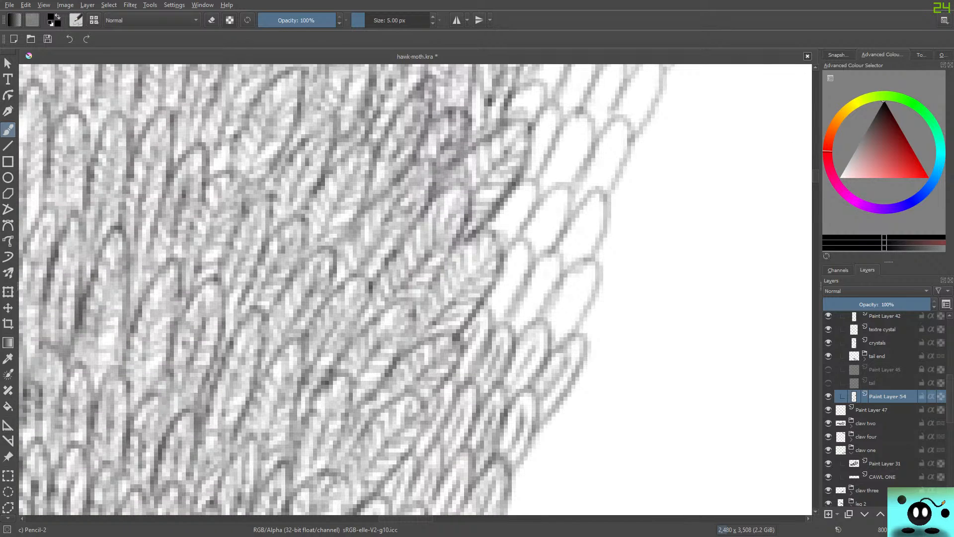
{"action": "left_click_drag", "start_coordinate": [403, 518], "coordinate": [416, 518]}
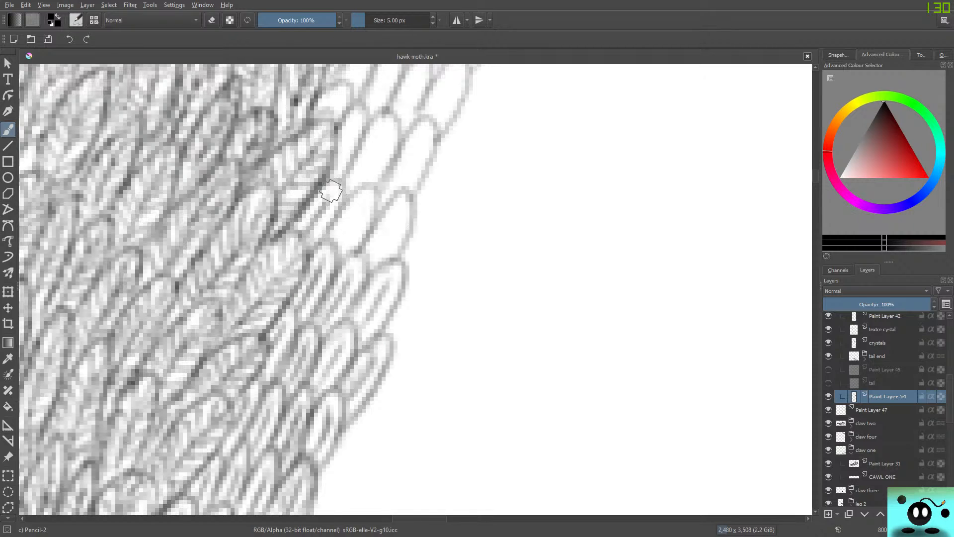
{"action": "left_click_drag", "start_coordinate": [318, 246], "coordinate": [338, 183]}
{"action": "left_click_drag", "start_coordinate": [337, 240], "coordinate": [366, 199]}
{"action": "mouse_move", "coordinate": [352, 256]}
{"action": "left_mouse_down"}
{"action": "mouse_move", "coordinate": [381, 192]}
{"action": "mouse_move", "coordinate": [351, 200]}
{"action": "mouse_move", "coordinate": [347, 211]}
{"action": "mouse_move", "coordinate": [378, 192]}
{"action": "mouse_move", "coordinate": [363, 213]}
{"action": "mouse_move", "coordinate": [367, 260]}
{"action": "mouse_move", "coordinate": [403, 206]}
{"action": "mouse_move", "coordinate": [385, 259]}
{"action": "mouse_move", "coordinate": [413, 198]}
{"action": "mouse_move", "coordinate": [384, 211]}
{"action": "mouse_move", "coordinate": [344, 265]}
{"action": "mouse_move", "coordinate": [355, 329]}
{"action": "mouse_move", "coordinate": [380, 268]}
{"action": "mouse_move", "coordinate": [396, 286]}
{"action": "left_mouse_up"}
{"action": "mouse_move", "coordinate": [330, 345]}
{"action": "left_mouse_down"}
{"action": "mouse_move", "coordinate": [318, 378]}
{"action": "mouse_move", "coordinate": [343, 328]}
{"action": "mouse_move", "coordinate": [311, 383]}
{"action": "left_mouse_up"}
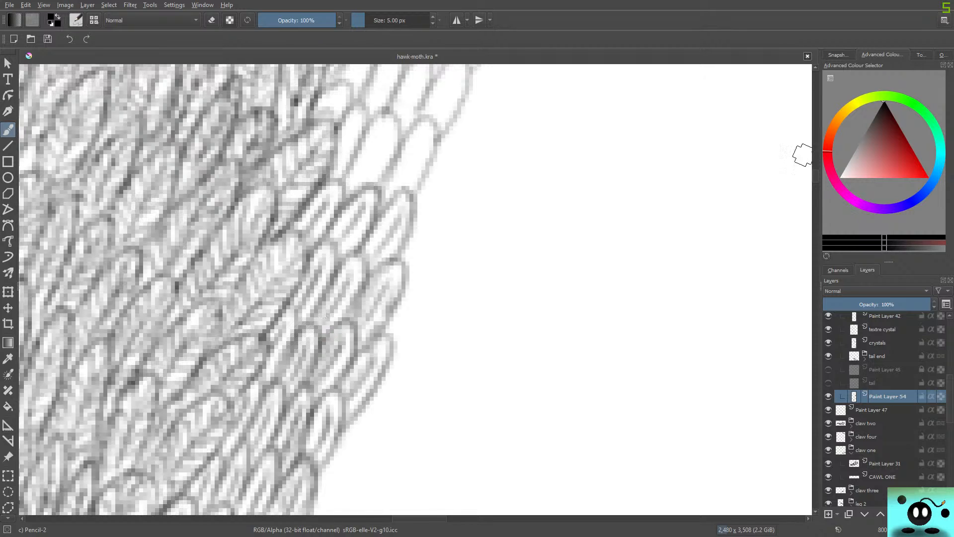
Shade the next two slanted feather rows where the strip begins to widen, darkening their outlines out to the outer edge.
{"action": "scroll", "coordinate": [803, 154], "scroll_direction": "up", "scroll_amount": 4}
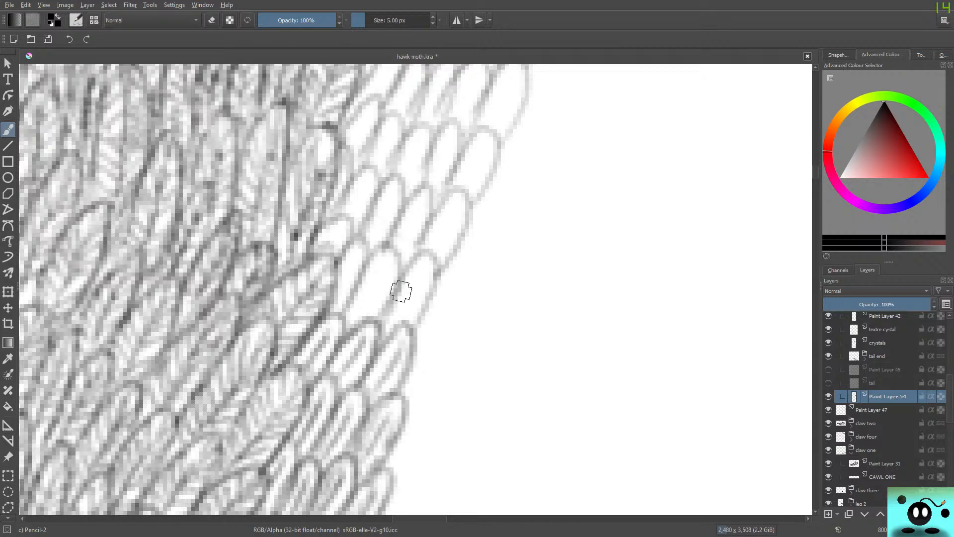
{"action": "mouse_move", "coordinate": [399, 327]}
{"action": "left_mouse_down"}
{"action": "mouse_move", "coordinate": [420, 283]}
{"action": "mouse_move", "coordinate": [405, 333]}
{"action": "mouse_move", "coordinate": [423, 311]}
{"action": "mouse_move", "coordinate": [435, 269]}
{"action": "mouse_move", "coordinate": [418, 258]}
{"action": "mouse_move", "coordinate": [388, 328]}
{"action": "mouse_move", "coordinate": [420, 268]}
{"action": "left_mouse_up"}
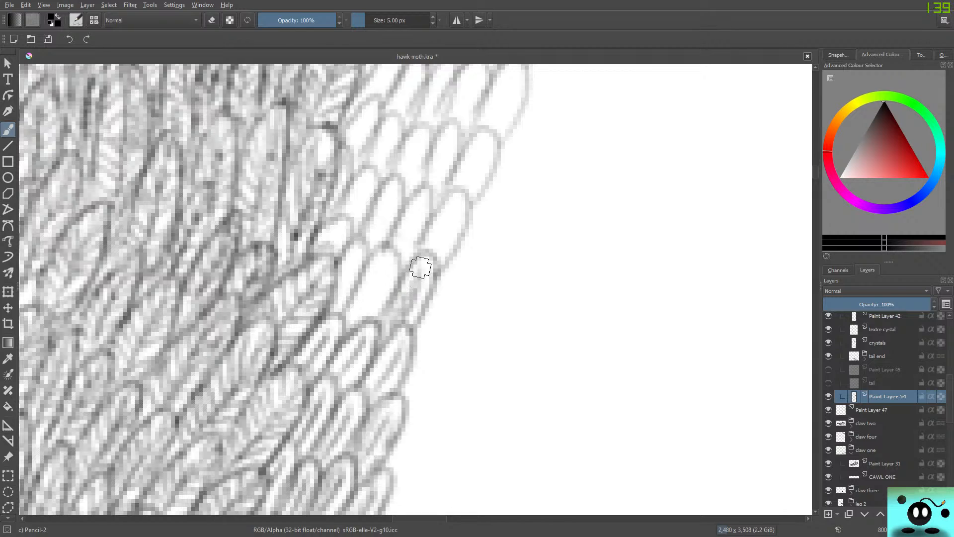
{"action": "mouse_move", "coordinate": [363, 296]}
{"action": "left_mouse_down"}
{"action": "mouse_move", "coordinate": [396, 251]}
{"action": "mouse_move", "coordinate": [367, 263]}
{"action": "mouse_move", "coordinate": [340, 316]}
{"action": "mouse_move", "coordinate": [381, 254]}
{"action": "mouse_move", "coordinate": [338, 289]}
{"action": "mouse_move", "coordinate": [347, 269]}
{"action": "mouse_move", "coordinate": [336, 313]}
{"action": "mouse_move", "coordinate": [357, 242]}
{"action": "mouse_move", "coordinate": [305, 213]}
{"action": "mouse_move", "coordinate": [334, 230]}
{"action": "mouse_move", "coordinate": [330, 259]}
{"action": "mouse_move", "coordinate": [310, 247]}
{"action": "mouse_move", "coordinate": [351, 211]}
{"action": "mouse_move", "coordinate": [365, 179]}
{"action": "mouse_move", "coordinate": [348, 239]}
{"action": "mouse_move", "coordinate": [340, 202]}
{"action": "mouse_move", "coordinate": [373, 245]}
{"action": "mouse_move", "coordinate": [396, 183]}
{"action": "mouse_move", "coordinate": [358, 248]}
{"action": "mouse_move", "coordinate": [403, 244]}
{"action": "mouse_move", "coordinate": [409, 264]}
{"action": "mouse_move", "coordinate": [412, 202]}
{"action": "mouse_move", "coordinate": [447, 219]}
{"action": "mouse_move", "coordinate": [437, 240]}
{"action": "mouse_move", "coordinate": [443, 258]}
{"action": "mouse_move", "coordinate": [438, 212]}
{"action": "mouse_move", "coordinate": [422, 238]}
{"action": "left_mouse_up"}
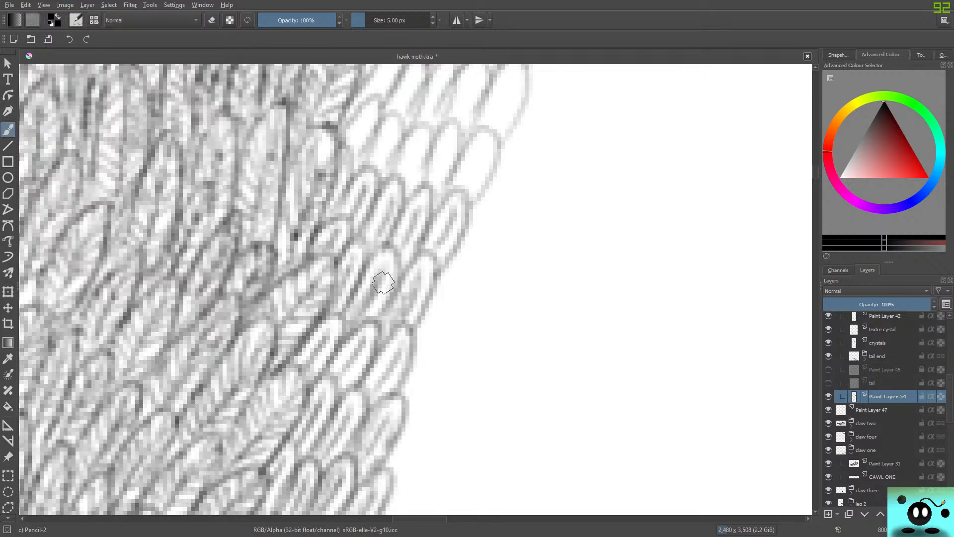
Shade the next five-feather row from the body edge outward, plus the long outermost feather of the row above.
{"action": "scroll", "coordinate": [383, 283], "scroll_direction": "up", "scroll_amount": 4}
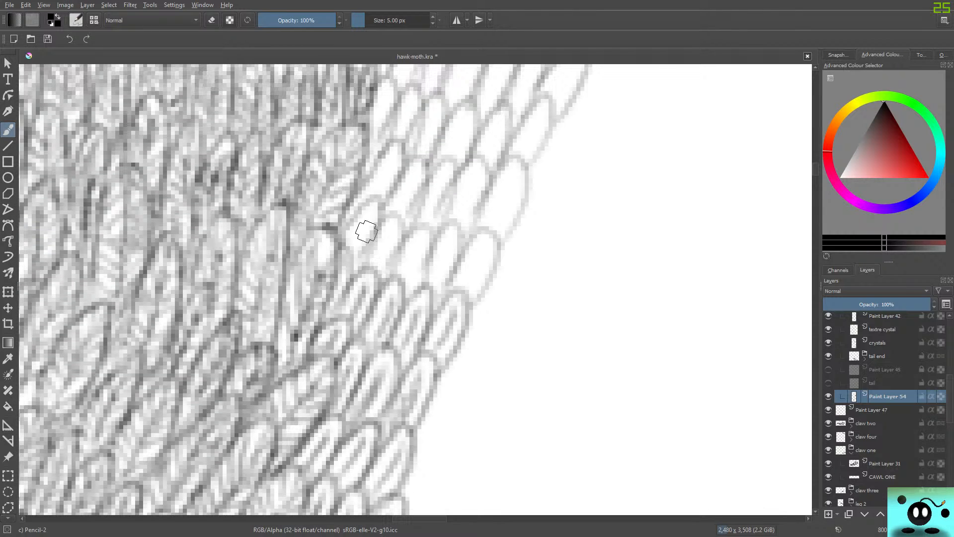
{"action": "mouse_move", "coordinate": [367, 231]}
{"action": "left_mouse_down"}
{"action": "mouse_move", "coordinate": [361, 262]}
{"action": "mouse_move", "coordinate": [379, 220]}
{"action": "mouse_move", "coordinate": [363, 208]}
{"action": "mouse_move", "coordinate": [337, 241]}
{"action": "mouse_move", "coordinate": [382, 258]}
{"action": "mouse_move", "coordinate": [377, 270]}
{"action": "mouse_move", "coordinate": [391, 233]}
{"action": "mouse_move", "coordinate": [374, 270]}
{"action": "mouse_move", "coordinate": [390, 236]}
{"action": "mouse_move", "coordinate": [375, 275]}
{"action": "mouse_move", "coordinate": [384, 290]}
{"action": "mouse_move", "coordinate": [402, 229]}
{"action": "mouse_move", "coordinate": [384, 222]}
{"action": "mouse_move", "coordinate": [369, 240]}
{"action": "left_mouse_up"}
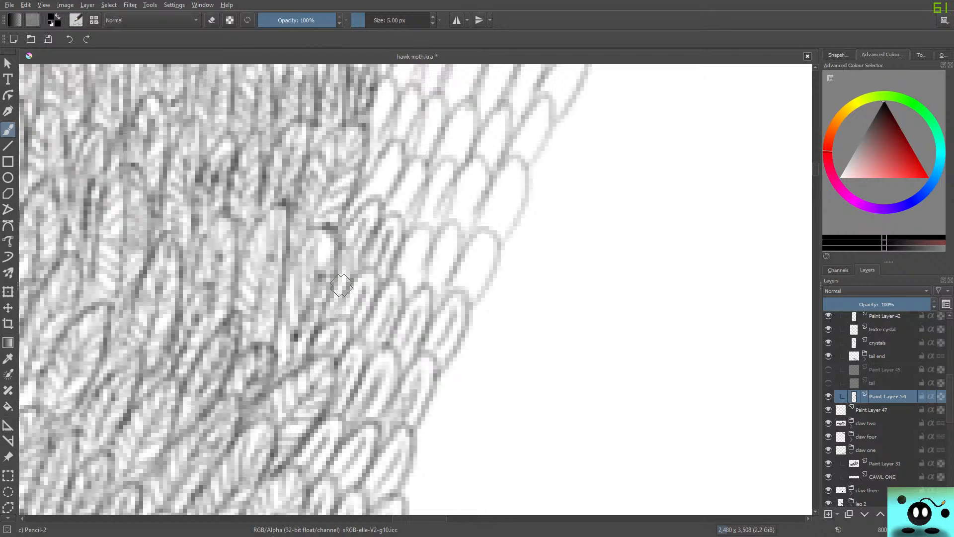
{"action": "mouse_move", "coordinate": [405, 264]}
{"action": "left_mouse_down"}
{"action": "mouse_move", "coordinate": [411, 277]}
{"action": "mouse_move", "coordinate": [431, 240]}
{"action": "mouse_move", "coordinate": [420, 265]}
{"action": "mouse_move", "coordinate": [447, 258]}
{"action": "mouse_move", "coordinate": [440, 282]}
{"action": "mouse_move", "coordinate": [429, 262]}
{"action": "mouse_move", "coordinate": [477, 270]}
{"action": "mouse_move", "coordinate": [477, 290]}
{"action": "mouse_move", "coordinate": [472, 240]}
{"action": "mouse_move", "coordinate": [433, 302]}
{"action": "left_mouse_up"}
{"action": "mouse_move", "coordinate": [494, 224]}
{"action": "left_mouse_down"}
{"action": "mouse_move", "coordinate": [509, 183]}
{"action": "mouse_move", "coordinate": [487, 187]}
{"action": "left_mouse_up"}
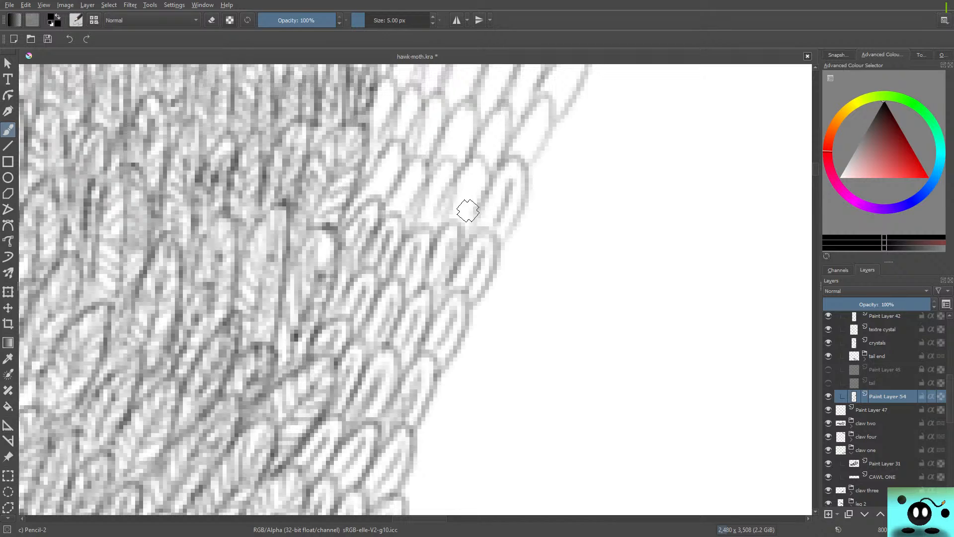
Shade the rest of the row with the long outermost feather and darken the middle feathers of the row below.
{"action": "mouse_move", "coordinate": [467, 211]}
{"action": "left_mouse_down"}
{"action": "mouse_move", "coordinate": [469, 236]}
{"action": "mouse_move", "coordinate": [490, 177]}
{"action": "mouse_move", "coordinate": [472, 165]}
{"action": "mouse_move", "coordinate": [454, 184]}
{"action": "mouse_move", "coordinate": [435, 235]}
{"action": "mouse_move", "coordinate": [486, 173]}
{"action": "mouse_move", "coordinate": [485, 217]}
{"action": "mouse_move", "coordinate": [507, 164]}
{"action": "mouse_move", "coordinate": [509, 220]}
{"action": "mouse_move", "coordinate": [466, 256]}
{"action": "mouse_move", "coordinate": [467, 247]}
{"action": "mouse_move", "coordinate": [472, 300]}
{"action": "left_mouse_up"}
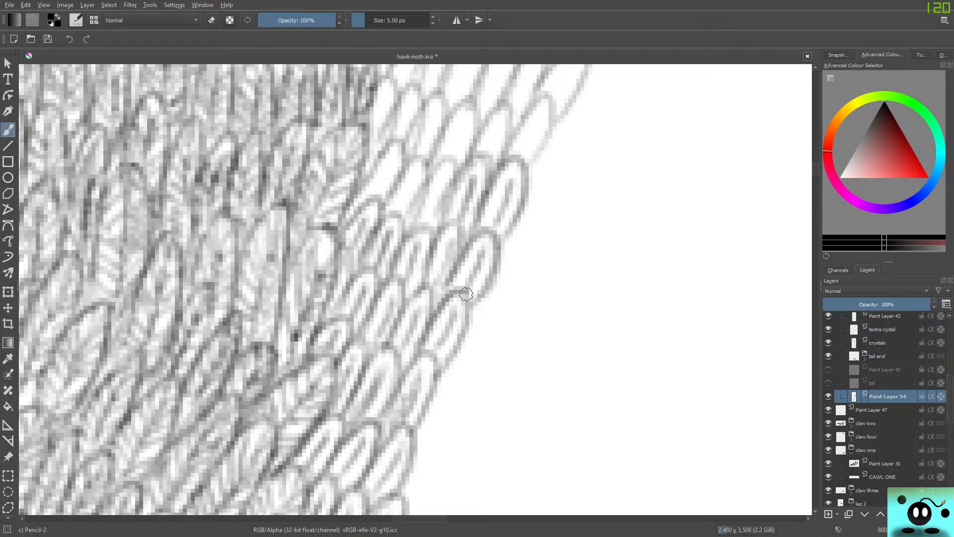
{"action": "mouse_move", "coordinate": [465, 292]}
{"action": "left_mouse_down"}
{"action": "mouse_move", "coordinate": [462, 338]}
{"action": "mouse_move", "coordinate": [432, 385]}
{"action": "mouse_move", "coordinate": [398, 386]}
{"action": "mouse_move", "coordinate": [418, 361]}
{"action": "mouse_move", "coordinate": [387, 442]}
{"action": "left_mouse_up"}
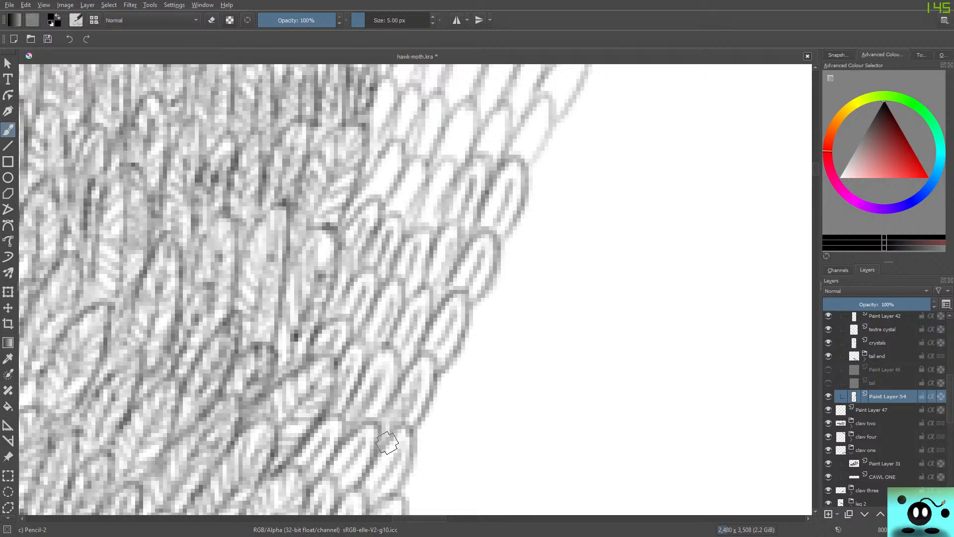
{"action": "mouse_move", "coordinate": [422, 226]}
{"action": "left_mouse_down"}
{"action": "mouse_move", "coordinate": [435, 204]}
{"action": "mouse_move", "coordinate": [440, 234]}
{"action": "mouse_move", "coordinate": [457, 168]}
{"action": "mouse_move", "coordinate": [443, 167]}
{"action": "mouse_move", "coordinate": [411, 213]}
{"action": "mouse_move", "coordinate": [399, 207]}
{"action": "mouse_move", "coordinate": [407, 198]}
{"action": "mouse_move", "coordinate": [408, 226]}
{"action": "mouse_move", "coordinate": [428, 173]}
{"action": "mouse_move", "coordinate": [410, 217]}
{"action": "mouse_move", "coordinate": [425, 171]}
{"action": "mouse_move", "coordinate": [411, 163]}
{"action": "mouse_move", "coordinate": [383, 207]}
{"action": "mouse_move", "coordinate": [370, 178]}
{"action": "mouse_move", "coordinate": [376, 193]}
{"action": "mouse_move", "coordinate": [395, 161]}
{"action": "mouse_move", "coordinate": [384, 208]}
{"action": "mouse_move", "coordinate": [391, 157]}
{"action": "mouse_move", "coordinate": [375, 160]}
{"action": "mouse_move", "coordinate": [337, 231]}
{"action": "mouse_move", "coordinate": [381, 199]}
{"action": "mouse_move", "coordinate": [341, 235]}
{"action": "mouse_move", "coordinate": [371, 199]}
{"action": "mouse_move", "coordinate": [359, 254]}
{"action": "mouse_move", "coordinate": [342, 275]}
{"action": "mouse_move", "coordinate": [398, 213]}
{"action": "mouse_move", "coordinate": [388, 252]}
{"action": "mouse_move", "coordinate": [395, 275]}
{"action": "mouse_move", "coordinate": [384, 287]}
{"action": "mouse_move", "coordinate": [425, 230]}
{"action": "mouse_move", "coordinate": [428, 262]}
{"action": "mouse_move", "coordinate": [387, 309]}
{"action": "left_mouse_up"}
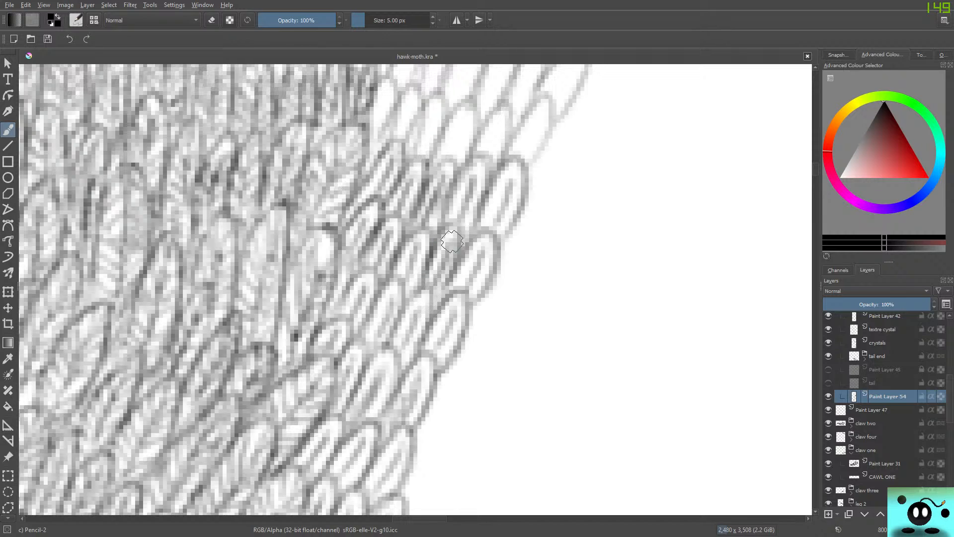
{"action": "mouse_move", "coordinate": [452, 242]}
{"action": "left_mouse_down"}
{"action": "mouse_move", "coordinate": [432, 288]}
{"action": "mouse_move", "coordinate": [442, 295]}
{"action": "left_mouse_up"}
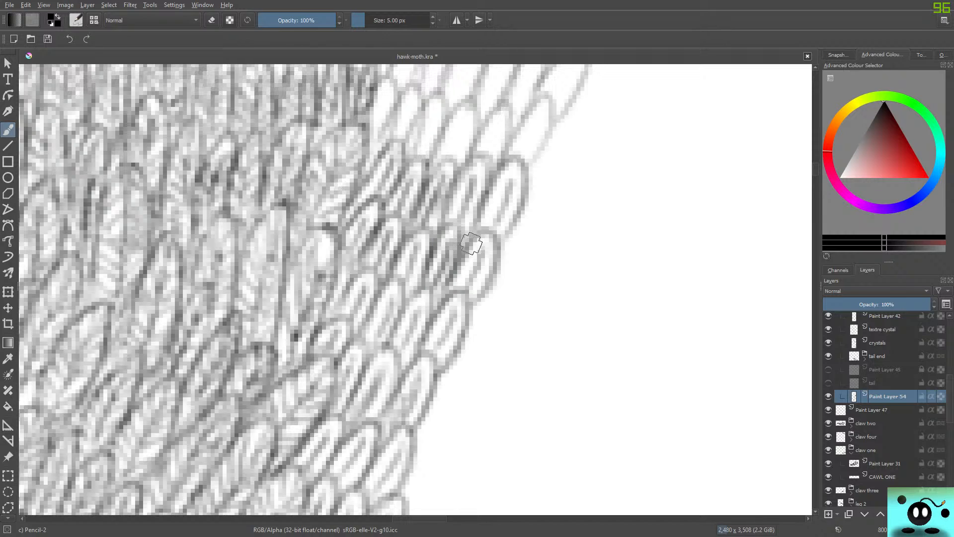
{"action": "left_click_drag", "start_coordinate": [470, 249], "coordinate": [492, 270]}
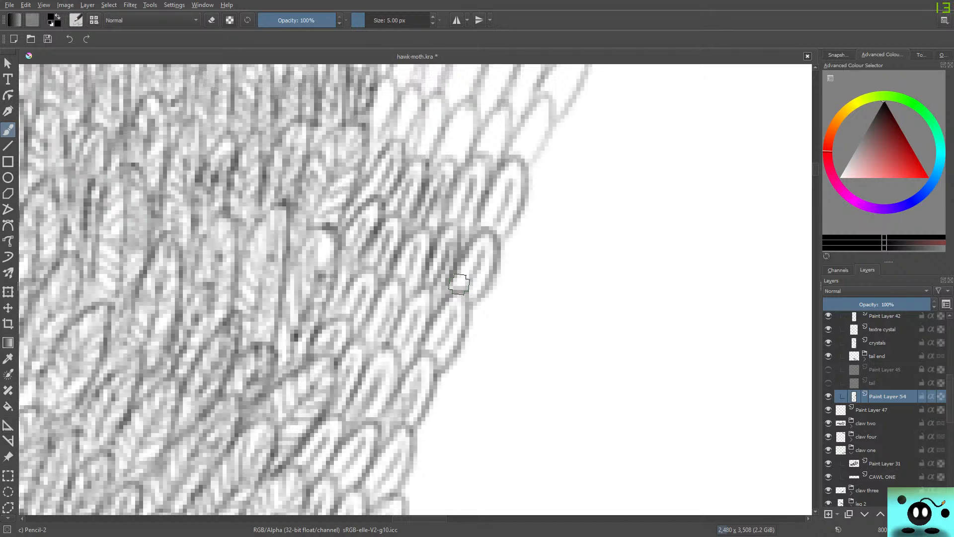
Shade the inner feathers of the next row up, starting with the narrow ones against the dark body edge.
{"action": "scroll", "coordinate": [415, 289], "scroll_direction": "up", "scroll_amount": 2}
{"action": "scroll", "coordinate": [416, 290], "scroll_direction": "down", "scroll_amount": 1}
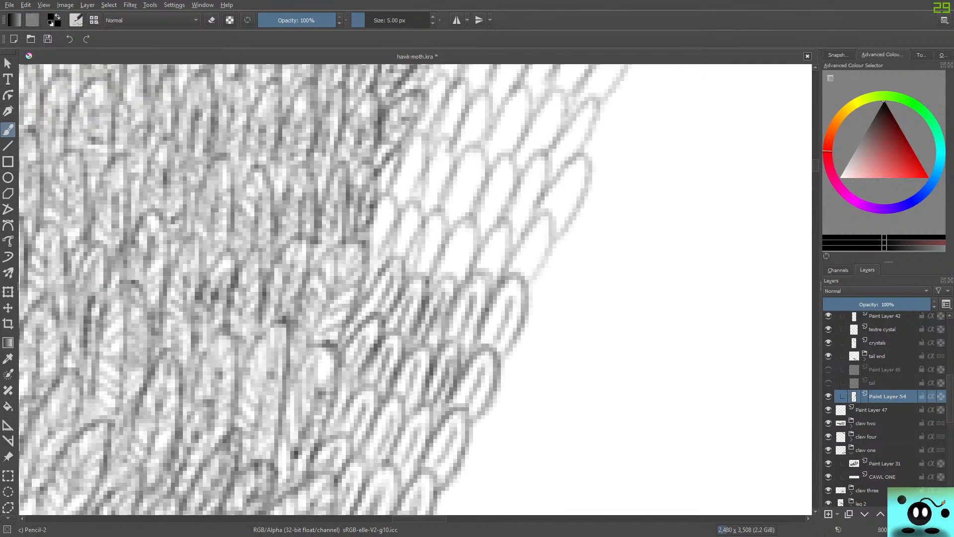
{"action": "left_click_drag", "start_coordinate": [373, 250], "coordinate": [389, 212]}
{"action": "left_click_drag", "start_coordinate": [372, 273], "coordinate": [397, 209]}
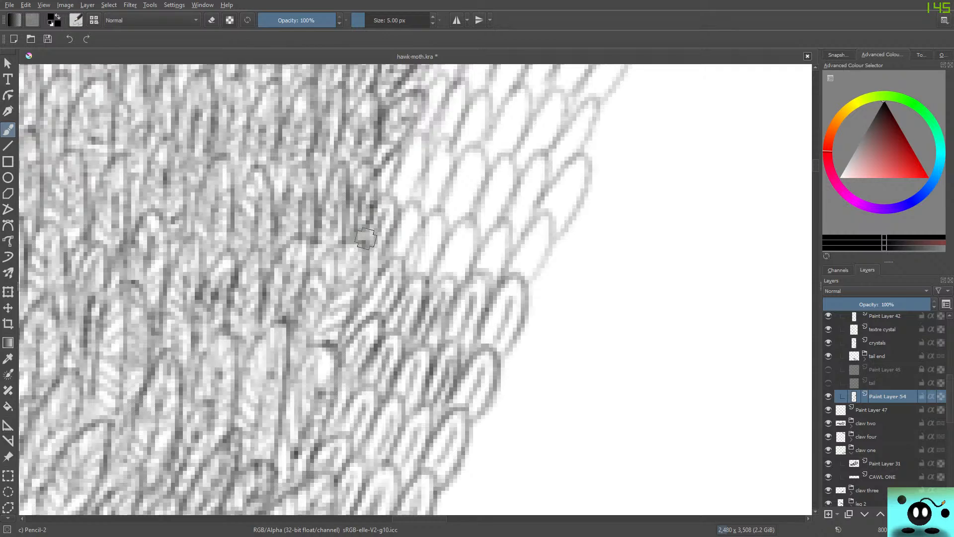
{"action": "mouse_move", "coordinate": [398, 255]}
{"action": "left_mouse_down"}
{"action": "mouse_move", "coordinate": [420, 207]}
{"action": "mouse_move", "coordinate": [387, 252]}
{"action": "mouse_move", "coordinate": [440, 222]}
{"action": "left_mouse_up"}
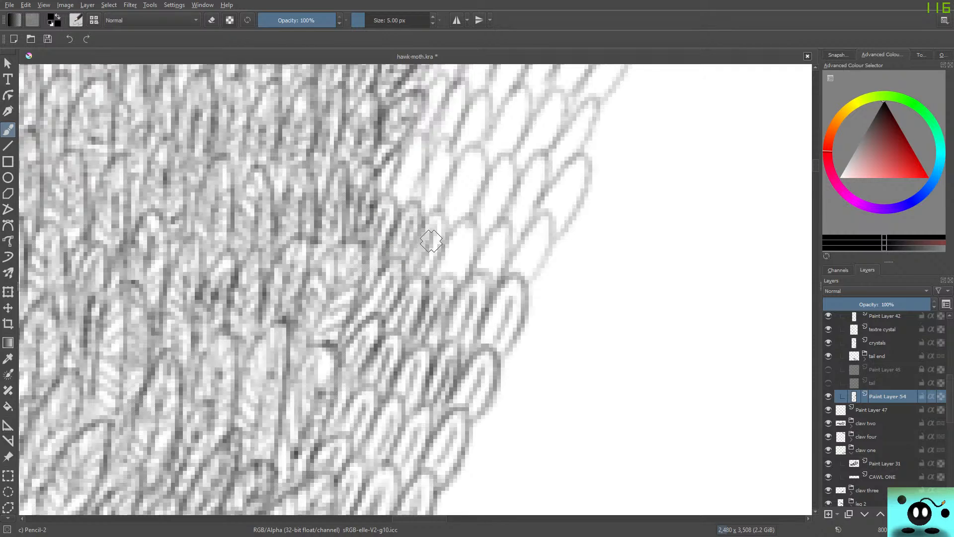
{"action": "mouse_move", "coordinate": [428, 285]}
{"action": "left_mouse_down"}
{"action": "mouse_move", "coordinate": [443, 229]}
{"action": "mouse_move", "coordinate": [410, 249]}
{"action": "left_mouse_up"}
{"action": "left_click_drag", "start_coordinate": [403, 292], "coordinate": [424, 238]}
Shade the three outer feathers of the same row with lengthwise strokes out to the strip's edge.
{"action": "left_click_drag", "start_coordinate": [451, 270], "coordinate": [475, 226]}
{"action": "mouse_move", "coordinate": [472, 215]}
{"action": "left_mouse_down"}
{"action": "mouse_move", "coordinate": [456, 232]}
{"action": "mouse_move", "coordinate": [435, 273]}
{"action": "mouse_move", "coordinate": [487, 269]}
{"action": "mouse_move", "coordinate": [511, 229]}
{"action": "left_mouse_up"}
{"action": "left_click_drag", "start_coordinate": [490, 281], "coordinate": [515, 223]}
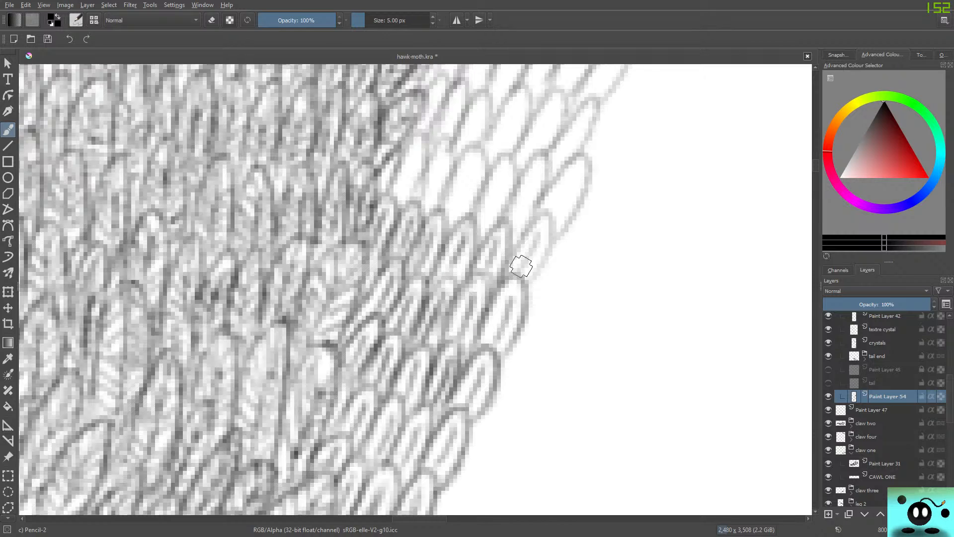
{"action": "mouse_move", "coordinate": [517, 276]}
{"action": "left_mouse_down"}
{"action": "mouse_move", "coordinate": [541, 224]}
{"action": "mouse_move", "coordinate": [554, 219]}
{"action": "left_mouse_up"}
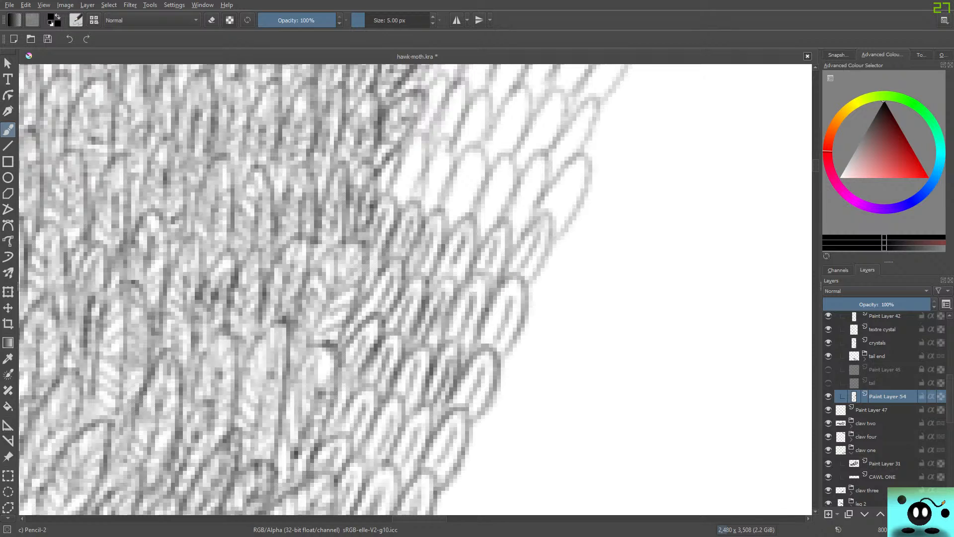
Shade the next two slanted feather rows up the strip, including the wide outermost feather of the lower row.
{"action": "left_click_drag", "start_coordinate": [420, 518], "coordinate": [426, 518]}
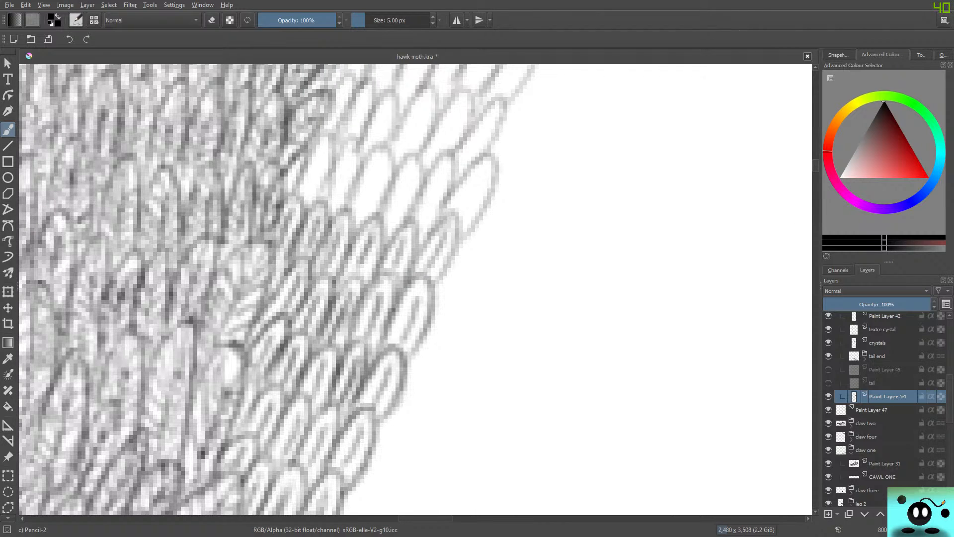
{"action": "left_click_drag", "start_coordinate": [815, 166], "coordinate": [816, 161]}
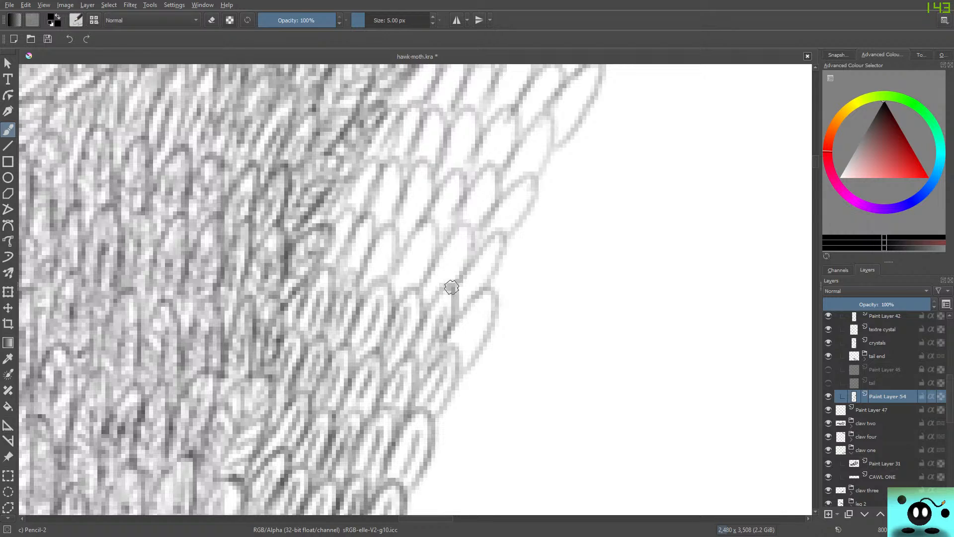
{"action": "mouse_move", "coordinate": [480, 311]}
{"action": "left_mouse_down"}
{"action": "mouse_move", "coordinate": [465, 365]}
{"action": "mouse_move", "coordinate": [494, 303]}
{"action": "mouse_move", "coordinate": [476, 301]}
{"action": "mouse_move", "coordinate": [447, 350]}
{"action": "mouse_move", "coordinate": [439, 376]}
{"action": "mouse_move", "coordinate": [439, 367]}
{"action": "mouse_move", "coordinate": [448, 393]}
{"action": "mouse_move", "coordinate": [428, 420]}
{"action": "left_mouse_up"}
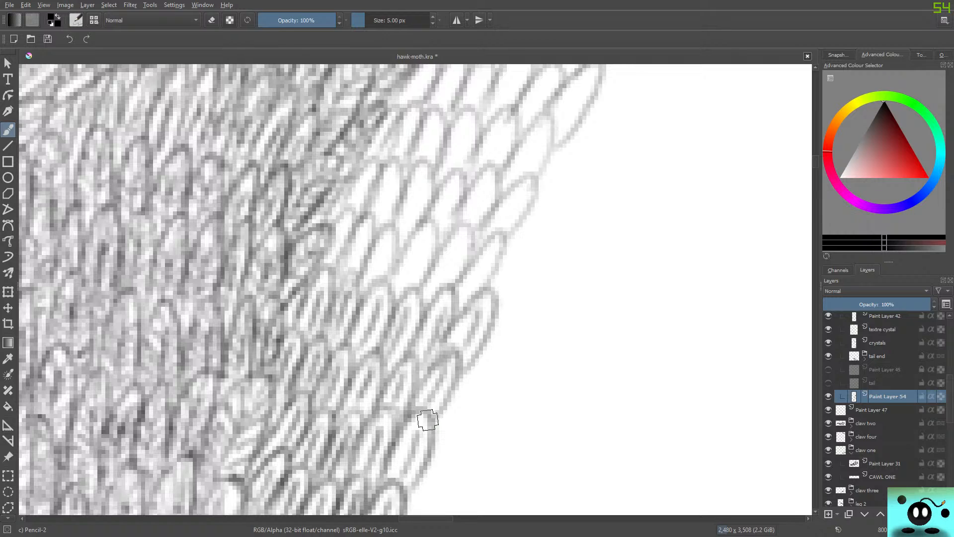
{"action": "mouse_move", "coordinate": [367, 233]}
{"action": "left_mouse_down"}
{"action": "mouse_move", "coordinate": [361, 288]}
{"action": "mouse_move", "coordinate": [400, 294]}
{"action": "mouse_move", "coordinate": [424, 242]}
{"action": "mouse_move", "coordinate": [407, 276]}
{"action": "mouse_move", "coordinate": [434, 257]}
{"action": "mouse_move", "coordinate": [423, 222]}
{"action": "mouse_move", "coordinate": [405, 261]}
{"action": "mouse_move", "coordinate": [441, 253]}
{"action": "mouse_move", "coordinate": [444, 287]}
{"action": "mouse_move", "coordinate": [455, 259]}
{"action": "mouse_move", "coordinate": [446, 278]}
{"action": "mouse_move", "coordinate": [468, 257]}
{"action": "mouse_move", "coordinate": [462, 221]}
{"action": "mouse_move", "coordinate": [428, 278]}
{"action": "mouse_move", "coordinate": [465, 292]}
{"action": "mouse_move", "coordinate": [462, 304]}
{"action": "mouse_move", "coordinate": [503, 240]}
{"action": "mouse_move", "coordinate": [467, 267]}
{"action": "mouse_move", "coordinate": [452, 303]}
{"action": "left_mouse_up"}
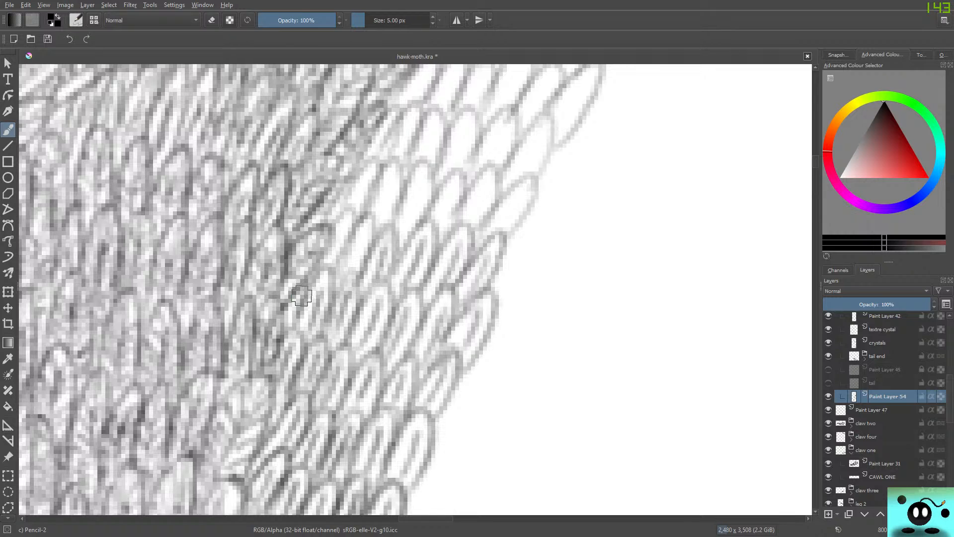
Shade the small inner feathers beside the dark body edge and the whole unshaded row above them out to the strip's edge.
{"action": "left_click_drag", "start_coordinate": [333, 260], "coordinate": [342, 231]}
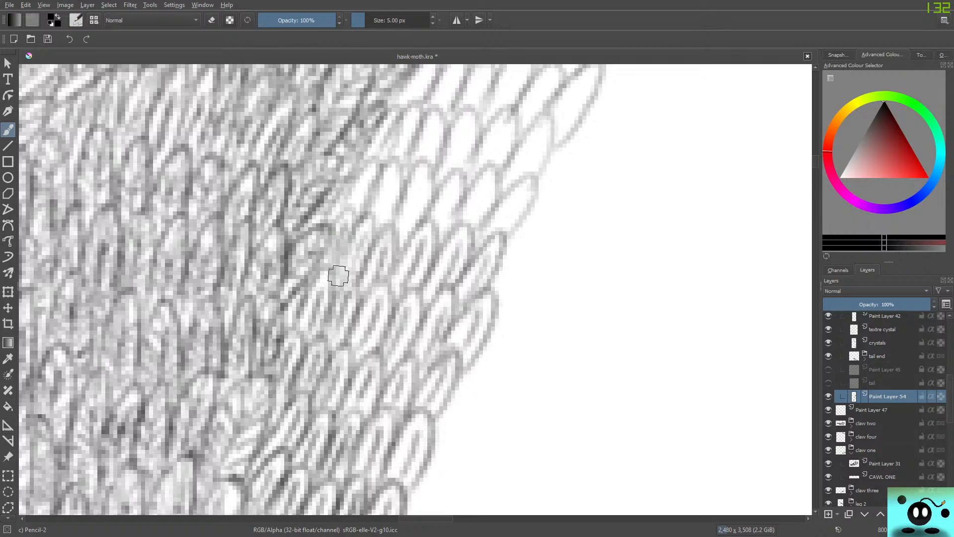
{"action": "left_click_drag", "start_coordinate": [339, 275], "coordinate": [341, 261]}
{"action": "mouse_move", "coordinate": [333, 303]}
{"action": "left_mouse_down"}
{"action": "mouse_move", "coordinate": [359, 311]}
{"action": "mouse_move", "coordinate": [330, 303]}
{"action": "mouse_move", "coordinate": [341, 290]}
{"action": "mouse_move", "coordinate": [329, 269]}
{"action": "mouse_move", "coordinate": [320, 316]}
{"action": "mouse_move", "coordinate": [315, 276]}
{"action": "mouse_move", "coordinate": [303, 296]}
{"action": "mouse_move", "coordinate": [335, 272]}
{"action": "mouse_move", "coordinate": [336, 220]}
{"action": "left_mouse_up"}
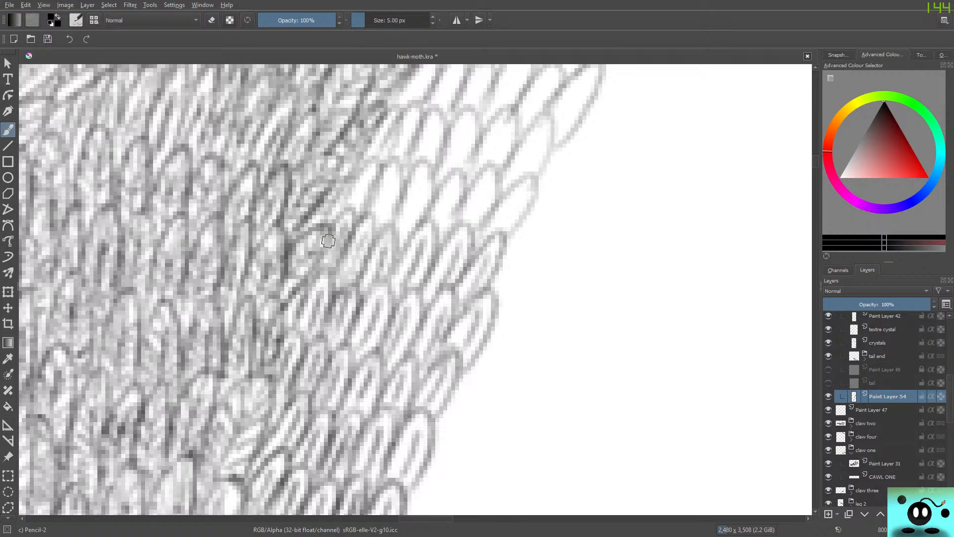
{"action": "mouse_move", "coordinate": [350, 193]}
{"action": "left_mouse_down"}
{"action": "mouse_move", "coordinate": [360, 195]}
{"action": "mouse_move", "coordinate": [365, 180]}
{"action": "left_mouse_up"}
{"action": "mouse_move", "coordinate": [359, 219]}
{"action": "left_mouse_down"}
{"action": "mouse_move", "coordinate": [379, 155]}
{"action": "mouse_move", "coordinate": [359, 169]}
{"action": "mouse_move", "coordinate": [338, 213]}
{"action": "mouse_move", "coordinate": [325, 193]}
{"action": "mouse_move", "coordinate": [348, 185]}
{"action": "mouse_move", "coordinate": [340, 206]}
{"action": "mouse_move", "coordinate": [369, 157]}
{"action": "mouse_move", "coordinate": [355, 177]}
{"action": "mouse_move", "coordinate": [376, 224]}
{"action": "mouse_move", "coordinate": [391, 189]}
{"action": "mouse_move", "coordinate": [383, 212]}
{"action": "mouse_move", "coordinate": [390, 209]}
{"action": "mouse_move", "coordinate": [392, 224]}
{"action": "mouse_move", "coordinate": [400, 172]}
{"action": "mouse_move", "coordinate": [388, 166]}
{"action": "mouse_move", "coordinate": [383, 183]}
{"action": "mouse_move", "coordinate": [408, 229]}
{"action": "mouse_move", "coordinate": [426, 166]}
{"action": "mouse_move", "coordinate": [437, 218]}
{"action": "mouse_move", "coordinate": [451, 188]}
{"action": "mouse_move", "coordinate": [445, 232]}
{"action": "mouse_move", "coordinate": [455, 175]}
{"action": "mouse_move", "coordinate": [422, 226]}
{"action": "mouse_move", "coordinate": [412, 177]}
{"action": "mouse_move", "coordinate": [421, 169]}
{"action": "mouse_move", "coordinate": [479, 206]}
{"action": "mouse_move", "coordinate": [466, 222]}
{"action": "mouse_move", "coordinate": [482, 194]}
{"action": "mouse_move", "coordinate": [474, 229]}
{"action": "mouse_move", "coordinate": [496, 192]}
{"action": "mouse_move", "coordinate": [467, 198]}
{"action": "mouse_move", "coordinate": [483, 233]}
{"action": "mouse_move", "coordinate": [498, 236]}
{"action": "mouse_move", "coordinate": [525, 188]}
{"action": "mouse_move", "coordinate": [508, 192]}
{"action": "mouse_move", "coordinate": [512, 237]}
{"action": "mouse_move", "coordinate": [531, 197]}
{"action": "mouse_move", "coordinate": [511, 195]}
{"action": "mouse_move", "coordinate": [484, 232]}
{"action": "left_mouse_up"}
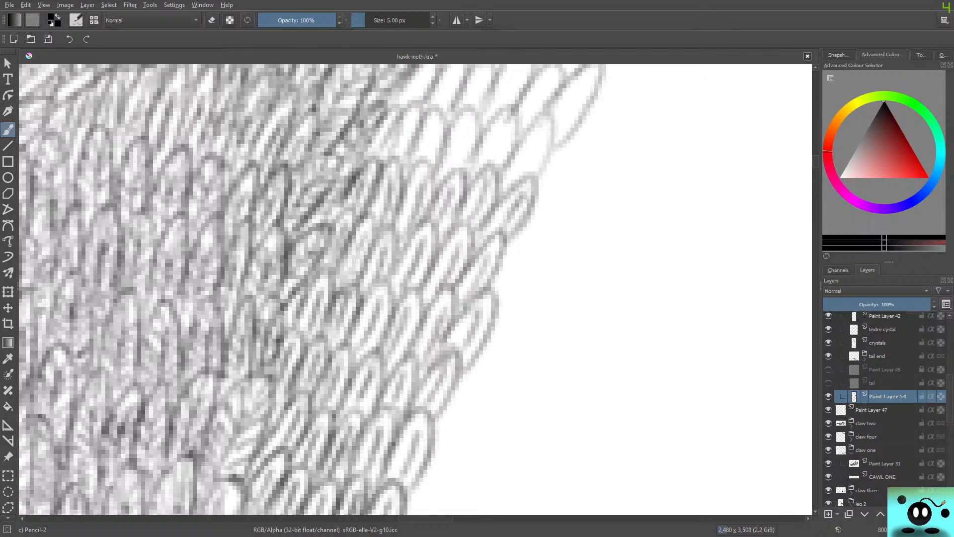
Shade the next two feather rows up the strip, including the long outermost feather of the upper one.
{"action": "left_click_drag", "start_coordinate": [815, 161], "coordinate": [816, 157]}
{"action": "mouse_move", "coordinate": [407, 303]}
{"action": "left_mouse_down"}
{"action": "mouse_move", "coordinate": [404, 277]}
{"action": "mouse_move", "coordinate": [401, 304]}
{"action": "mouse_move", "coordinate": [417, 278]}
{"action": "left_mouse_up"}
{"action": "mouse_move", "coordinate": [417, 317]}
{"action": "left_mouse_down"}
{"action": "mouse_move", "coordinate": [430, 283]}
{"action": "mouse_move", "coordinate": [431, 324]}
{"action": "mouse_move", "coordinate": [437, 256]}
{"action": "mouse_move", "coordinate": [410, 310]}
{"action": "left_mouse_up"}
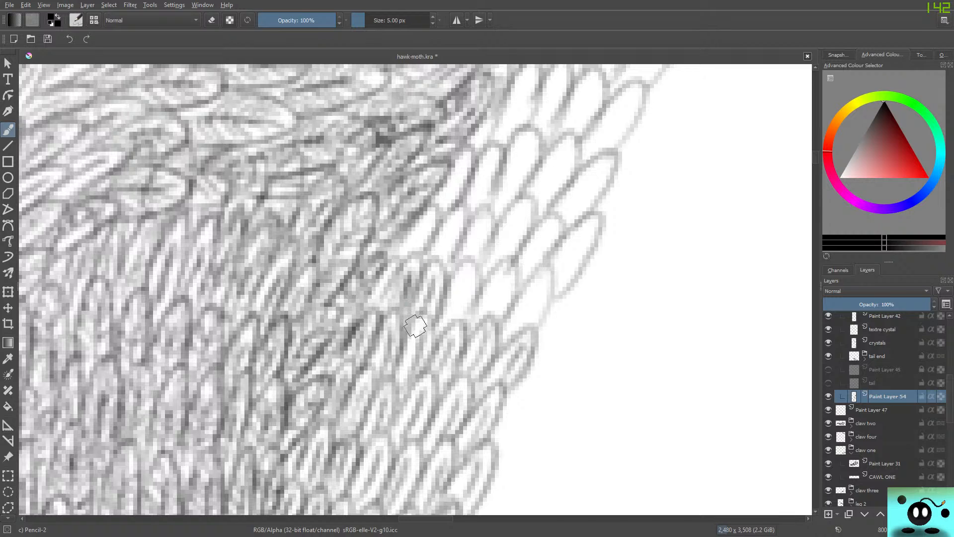
{"action": "mouse_move", "coordinate": [459, 288]}
{"action": "left_mouse_down"}
{"action": "mouse_move", "coordinate": [455, 317]}
{"action": "mouse_move", "coordinate": [462, 288]}
{"action": "mouse_move", "coordinate": [456, 313]}
{"action": "mouse_move", "coordinate": [475, 305]}
{"action": "mouse_move", "coordinate": [476, 270]}
{"action": "mouse_move", "coordinate": [458, 272]}
{"action": "mouse_move", "coordinate": [450, 298]}
{"action": "mouse_move", "coordinate": [489, 311]}
{"action": "mouse_move", "coordinate": [501, 293]}
{"action": "mouse_move", "coordinate": [496, 320]}
{"action": "mouse_move", "coordinate": [518, 272]}
{"action": "mouse_move", "coordinate": [497, 266]}
{"action": "mouse_move", "coordinate": [489, 319]}
{"action": "mouse_move", "coordinate": [521, 320]}
{"action": "mouse_move", "coordinate": [512, 339]}
{"action": "mouse_move", "coordinate": [544, 285]}
{"action": "mouse_move", "coordinate": [533, 332]}
{"action": "mouse_move", "coordinate": [516, 302]}
{"action": "left_mouse_up"}
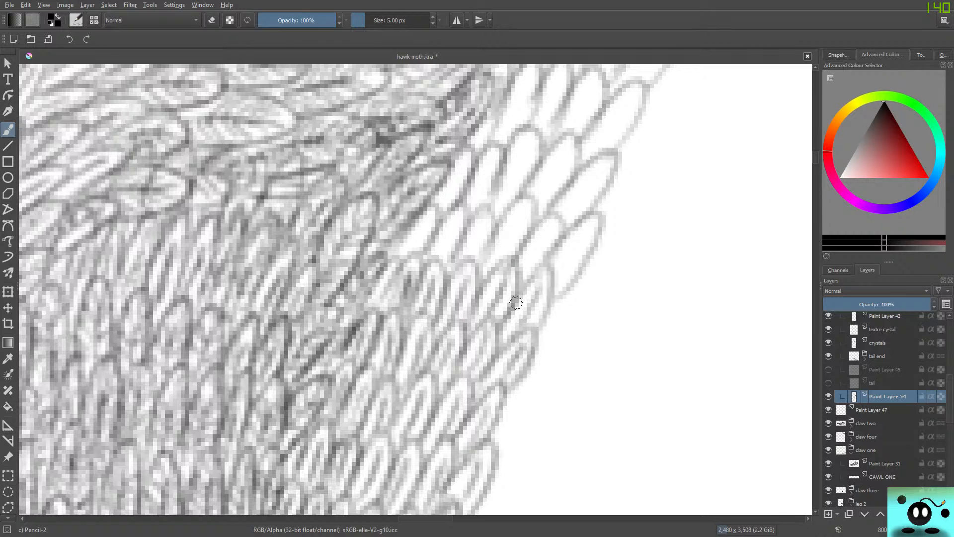
{"action": "mouse_move", "coordinate": [573, 238]}
{"action": "left_mouse_down"}
{"action": "mouse_move", "coordinate": [552, 277]}
{"action": "mouse_move", "coordinate": [573, 255]}
{"action": "mouse_move", "coordinate": [555, 300]}
{"action": "mouse_move", "coordinate": [597, 237]}
{"action": "mouse_move", "coordinate": [597, 216]}
{"action": "mouse_move", "coordinate": [522, 271]}
{"action": "mouse_move", "coordinate": [546, 235]}
{"action": "mouse_move", "coordinate": [535, 251]}
{"action": "mouse_move", "coordinate": [547, 259]}
{"action": "mouse_move", "coordinate": [549, 218]}
{"action": "mouse_move", "coordinate": [501, 258]}
{"action": "mouse_move", "coordinate": [522, 215]}
{"action": "mouse_move", "coordinate": [508, 262]}
{"action": "mouse_move", "coordinate": [527, 237]}
{"action": "mouse_move", "coordinate": [526, 202]}
{"action": "mouse_move", "coordinate": [497, 223]}
{"action": "mouse_move", "coordinate": [478, 278]}
{"action": "mouse_move", "coordinate": [477, 255]}
{"action": "mouse_move", "coordinate": [469, 261]}
{"action": "mouse_move", "coordinate": [480, 225]}
{"action": "mouse_move", "coordinate": [475, 267]}
{"action": "mouse_move", "coordinate": [488, 207]}
{"action": "mouse_move", "coordinate": [439, 243]}
{"action": "mouse_move", "coordinate": [439, 257]}
{"action": "mouse_move", "coordinate": [443, 251]}
{"action": "mouse_move", "coordinate": [411, 252]}
{"action": "left_mouse_up"}
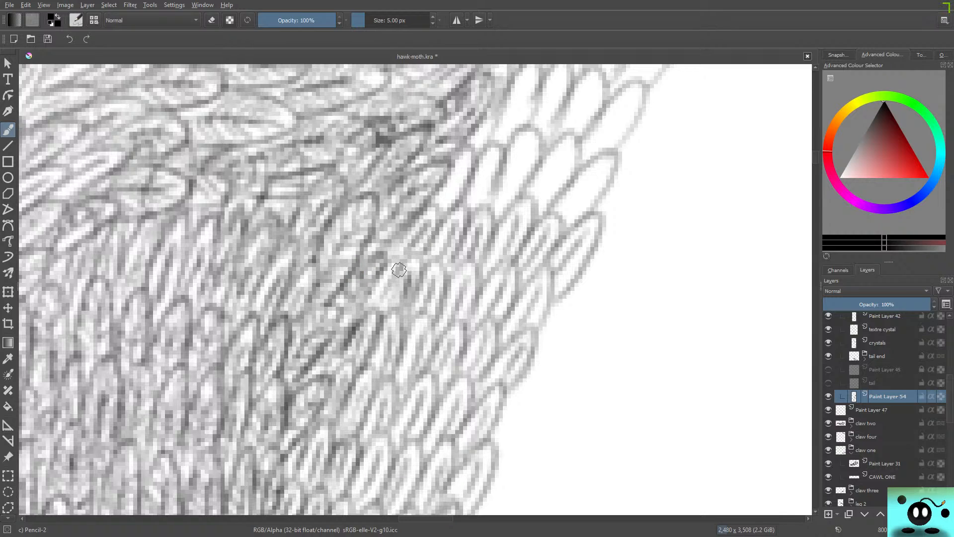
Darken the inner feathers of the lower of these two rows and the outlines of the row beneath it.
{"action": "mouse_move", "coordinate": [399, 268]}
{"action": "left_mouse_down"}
{"action": "mouse_move", "coordinate": [378, 306]}
{"action": "mouse_move", "coordinate": [382, 299]}
{"action": "mouse_move", "coordinate": [388, 315]}
{"action": "mouse_move", "coordinate": [420, 277]}
{"action": "mouse_move", "coordinate": [403, 315]}
{"action": "mouse_move", "coordinate": [419, 280]}
{"action": "left_mouse_up"}
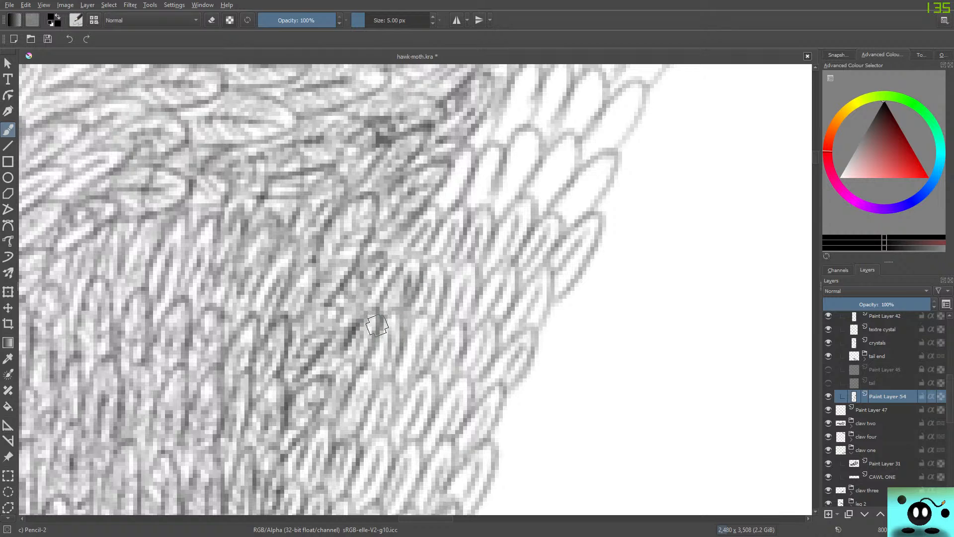
{"action": "mouse_move", "coordinate": [396, 310]}
{"action": "left_mouse_down"}
{"action": "mouse_move", "coordinate": [399, 350]}
{"action": "mouse_move", "coordinate": [425, 308]}
{"action": "mouse_move", "coordinate": [428, 358]}
{"action": "mouse_move", "coordinate": [451, 324]}
{"action": "mouse_move", "coordinate": [453, 359]}
{"action": "mouse_move", "coordinate": [464, 339]}
{"action": "mouse_move", "coordinate": [463, 349]}
{"action": "mouse_move", "coordinate": [469, 336]}
{"action": "mouse_move", "coordinate": [488, 357]}
{"action": "mouse_move", "coordinate": [495, 340]}
{"action": "mouse_move", "coordinate": [482, 373]}
{"action": "mouse_move", "coordinate": [532, 326]}
{"action": "mouse_move", "coordinate": [522, 357]}
{"action": "left_mouse_up"}
{"action": "mouse_move", "coordinate": [539, 318]}
{"action": "left_mouse_down"}
{"action": "mouse_move", "coordinate": [547, 283]}
{"action": "mouse_move", "coordinate": [514, 310]}
{"action": "mouse_move", "coordinate": [509, 270]}
{"action": "mouse_move", "coordinate": [463, 321]}
{"action": "mouse_move", "coordinate": [468, 266]}
{"action": "mouse_move", "coordinate": [437, 288]}
{"action": "mouse_move", "coordinate": [431, 264]}
{"action": "mouse_move", "coordinate": [409, 313]}
{"action": "mouse_move", "coordinate": [395, 254]}
{"action": "mouse_move", "coordinate": [381, 282]}
{"action": "left_mouse_up"}
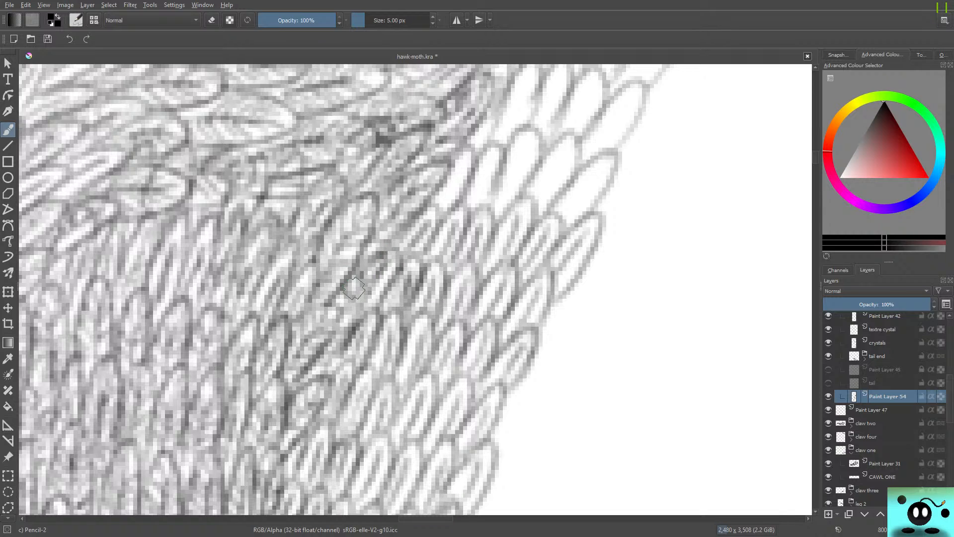
Shade the next row up with lengthwise strokes, from the narrow feathers at the body edge to the wide outermost one.
{"action": "left_click_drag", "start_coordinate": [454, 184], "coordinate": [446, 200]}
{"action": "mouse_move", "coordinate": [462, 167]}
{"action": "left_mouse_down"}
{"action": "mouse_move", "coordinate": [441, 212]}
{"action": "mouse_move", "coordinate": [469, 202]}
{"action": "left_mouse_up"}
{"action": "mouse_move", "coordinate": [494, 165]}
{"action": "left_mouse_down"}
{"action": "mouse_move", "coordinate": [475, 204]}
{"action": "mouse_move", "coordinate": [499, 157]}
{"action": "mouse_move", "coordinate": [485, 207]}
{"action": "mouse_move", "coordinate": [501, 154]}
{"action": "mouse_move", "coordinate": [486, 154]}
{"action": "mouse_move", "coordinate": [470, 188]}
{"action": "mouse_move", "coordinate": [517, 187]}
{"action": "left_mouse_up"}
{"action": "mouse_move", "coordinate": [527, 148]}
{"action": "left_mouse_down"}
{"action": "mouse_move", "coordinate": [516, 192]}
{"action": "mouse_move", "coordinate": [530, 171]}
{"action": "left_mouse_up"}
{"action": "left_click_drag", "start_coordinate": [546, 213], "coordinate": [563, 164]}
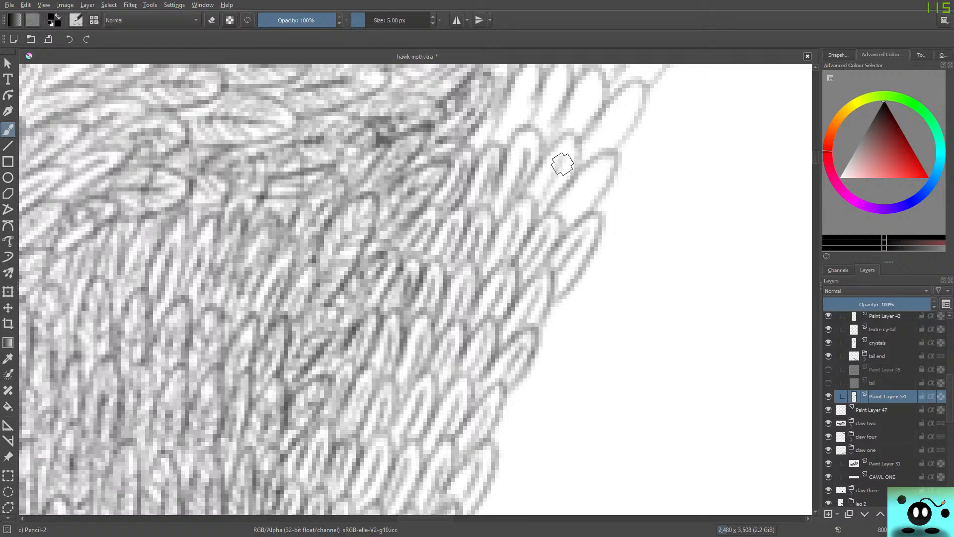
{"action": "left_click_drag", "start_coordinate": [544, 195], "coordinate": [568, 138]}
{"action": "left_click_drag", "start_coordinate": [566, 214], "coordinate": [596, 166]}
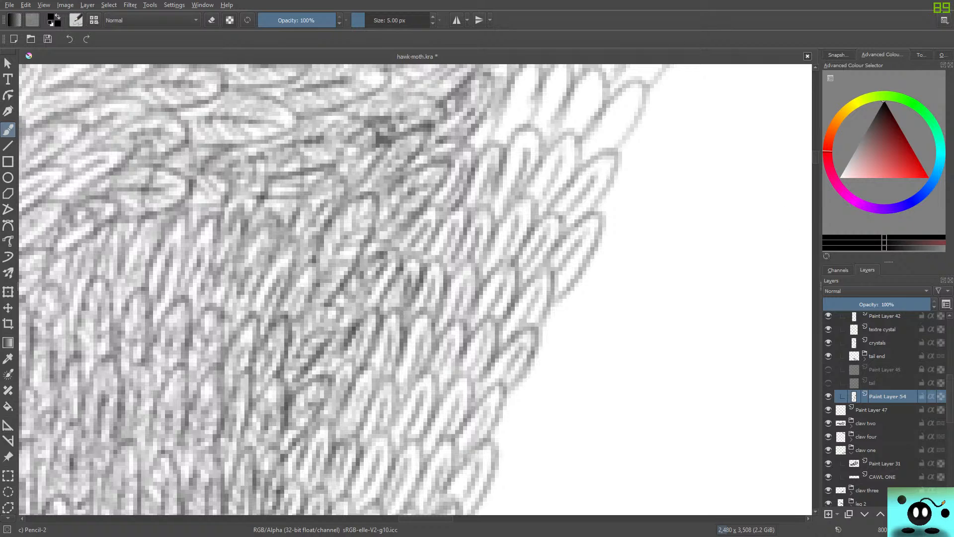
Shade the inner and middle feathers of the next row up, including the narrow gap beside the dark body edge.
{"action": "scroll", "coordinate": [415, 288], "scroll_direction": "up", "scroll_amount": 3}
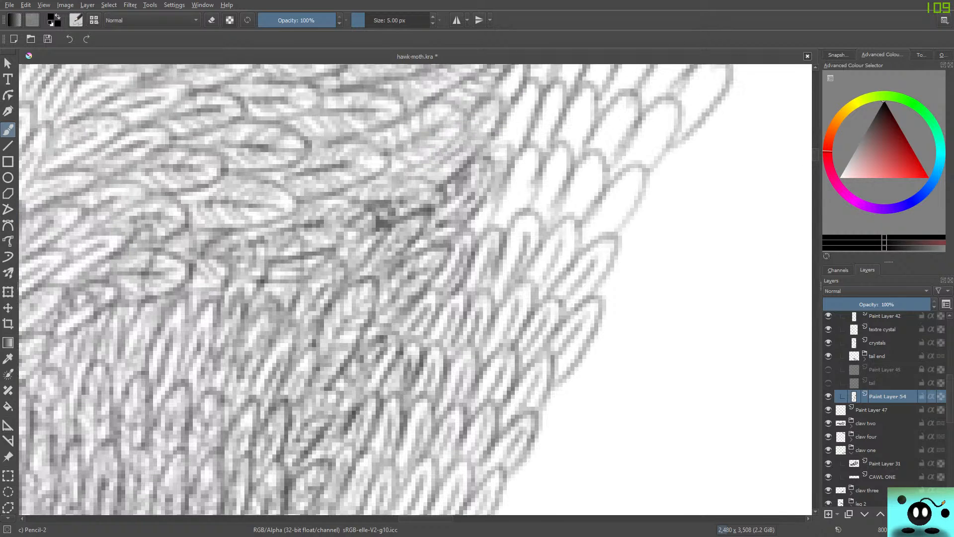
{"action": "mouse_move", "coordinate": [510, 208]}
{"action": "left_mouse_down"}
{"action": "mouse_move", "coordinate": [528, 166]}
{"action": "mouse_move", "coordinate": [546, 203]}
{"action": "mouse_move", "coordinate": [571, 148]}
{"action": "left_mouse_up"}
{"action": "mouse_move", "coordinate": [574, 208]}
{"action": "left_mouse_down"}
{"action": "mouse_move", "coordinate": [593, 175]}
{"action": "mouse_move", "coordinate": [577, 208]}
{"action": "mouse_move", "coordinate": [593, 209]}
{"action": "mouse_move", "coordinate": [585, 240]}
{"action": "mouse_move", "coordinate": [626, 192]}
{"action": "mouse_move", "coordinate": [591, 219]}
{"action": "left_mouse_up"}
{"action": "mouse_move", "coordinate": [478, 222]}
{"action": "left_mouse_down"}
{"action": "mouse_move", "coordinate": [498, 201]}
{"action": "mouse_move", "coordinate": [479, 228]}
{"action": "mouse_move", "coordinate": [495, 209]}
{"action": "left_mouse_up"}
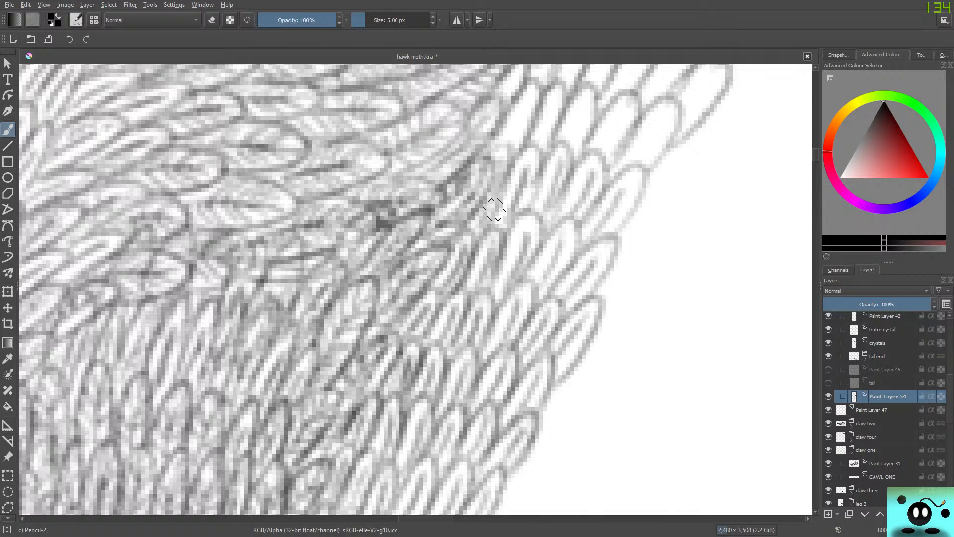
Fill that row's outermost feather with grey tone and deepen the outer feathers of the two rows below.
{"action": "mouse_move", "coordinate": [630, 220]}
{"action": "left_mouse_down"}
{"action": "mouse_move", "coordinate": [614, 235]}
{"action": "mouse_move", "coordinate": [645, 179]}
{"action": "mouse_move", "coordinate": [637, 166]}
{"action": "mouse_move", "coordinate": [599, 212]}
{"action": "mouse_move", "coordinate": [618, 224]}
{"action": "mouse_move", "coordinate": [599, 232]}
{"action": "mouse_move", "coordinate": [638, 176]}
{"action": "mouse_move", "coordinate": [586, 220]}
{"action": "mouse_move", "coordinate": [632, 175]}
{"action": "mouse_move", "coordinate": [587, 236]}
{"action": "mouse_move", "coordinate": [547, 266]}
{"action": "mouse_move", "coordinate": [551, 276]}
{"action": "mouse_move", "coordinate": [573, 240]}
{"action": "mouse_move", "coordinate": [565, 236]}
{"action": "mouse_move", "coordinate": [552, 281]}
{"action": "mouse_move", "coordinate": [577, 243]}
{"action": "mouse_move", "coordinate": [566, 226]}
{"action": "left_mouse_up"}
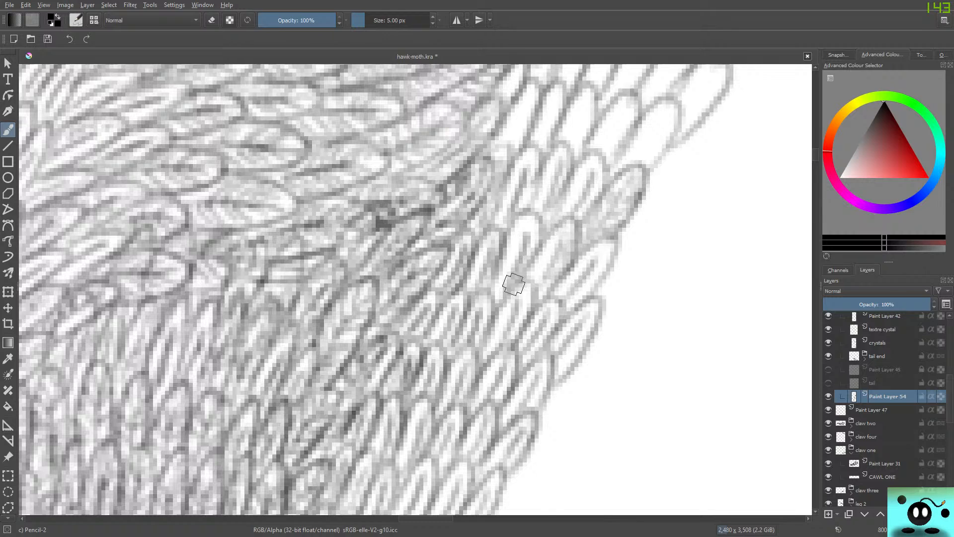
{"action": "mouse_move", "coordinate": [542, 269]}
{"action": "left_mouse_down"}
{"action": "mouse_move", "coordinate": [566, 238]}
{"action": "mouse_move", "coordinate": [536, 287]}
{"action": "mouse_move", "coordinate": [556, 245]}
{"action": "mouse_move", "coordinate": [562, 303]}
{"action": "mouse_move", "coordinate": [595, 255]}
{"action": "mouse_move", "coordinate": [561, 304]}
{"action": "mouse_move", "coordinate": [566, 314]}
{"action": "mouse_move", "coordinate": [615, 253]}
{"action": "mouse_move", "coordinate": [609, 239]}
{"action": "mouse_move", "coordinate": [562, 283]}
{"action": "mouse_move", "coordinate": [600, 266]}
{"action": "mouse_move", "coordinate": [576, 301]}
{"action": "mouse_move", "coordinate": [521, 322]}
{"action": "mouse_move", "coordinate": [589, 327]}
{"action": "mouse_move", "coordinate": [554, 372]}
{"action": "mouse_move", "coordinate": [584, 322]}
{"action": "left_mouse_up"}
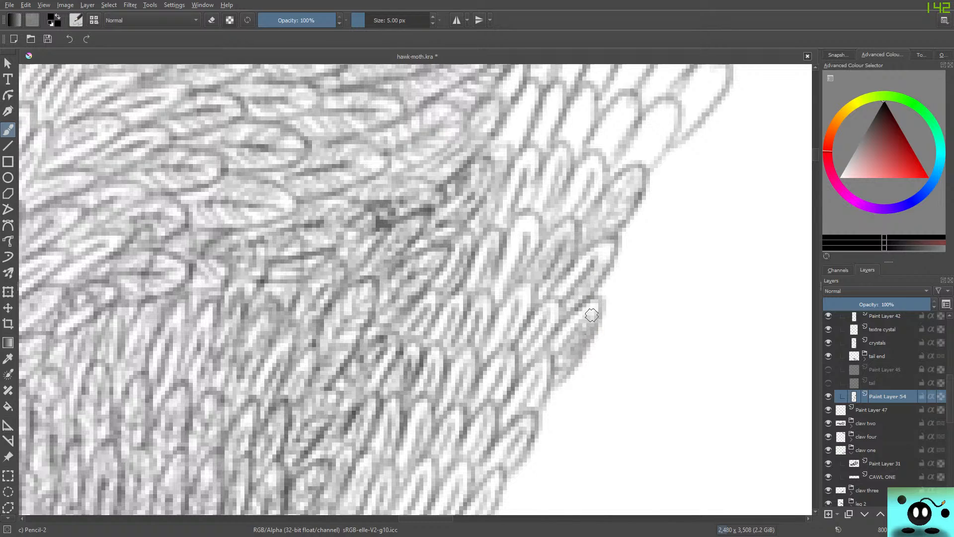
{"action": "mouse_move", "coordinate": [492, 347]}
{"action": "left_mouse_down"}
{"action": "mouse_move", "coordinate": [513, 302]}
{"action": "mouse_move", "coordinate": [484, 347]}
{"action": "mouse_move", "coordinate": [525, 285]}
{"action": "mouse_move", "coordinate": [522, 325]}
{"action": "mouse_move", "coordinate": [533, 298]}
{"action": "mouse_move", "coordinate": [522, 291]}
{"action": "mouse_move", "coordinate": [506, 294]}
{"action": "mouse_move", "coordinate": [487, 326]}
{"action": "mouse_move", "coordinate": [519, 320]}
{"action": "left_mouse_up"}
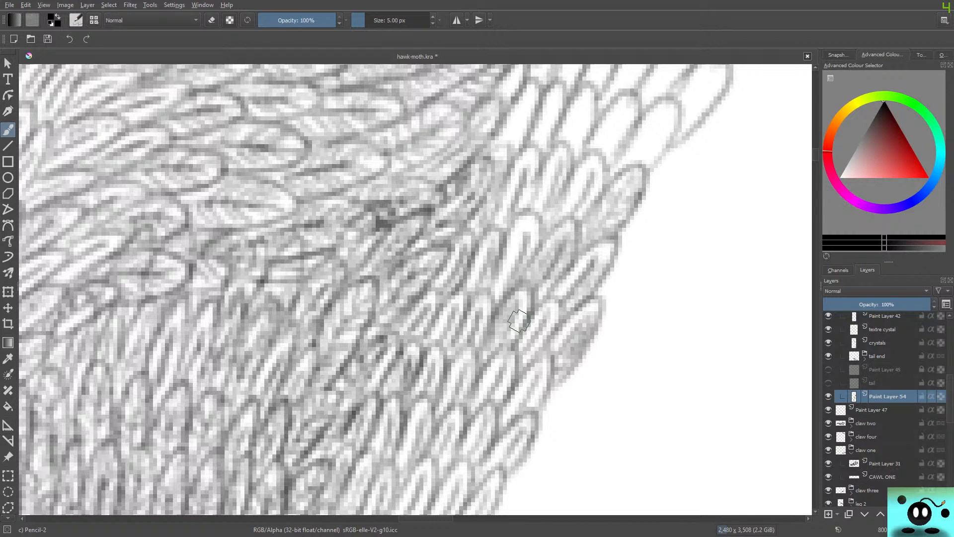
Darken the inner and middle feathers of the recently shaded rows, working from the lower row up to the body edge.
{"action": "left_click_drag", "start_coordinate": [430, 518], "coordinate": [438, 519]}
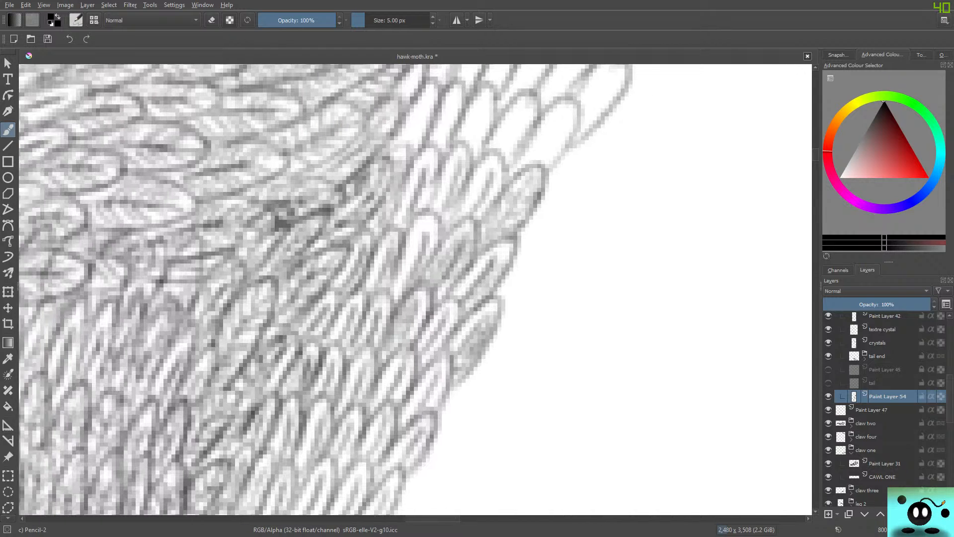
{"action": "left_click_drag", "start_coordinate": [816, 155], "coordinate": [815, 156]}
{"action": "mouse_move", "coordinate": [408, 241]}
{"action": "left_mouse_down"}
{"action": "mouse_move", "coordinate": [398, 249]}
{"action": "mouse_move", "coordinate": [423, 188]}
{"action": "mouse_move", "coordinate": [433, 194]}
{"action": "mouse_move", "coordinate": [432, 217]}
{"action": "mouse_move", "coordinate": [407, 184]}
{"action": "mouse_move", "coordinate": [394, 268]}
{"action": "left_mouse_up"}
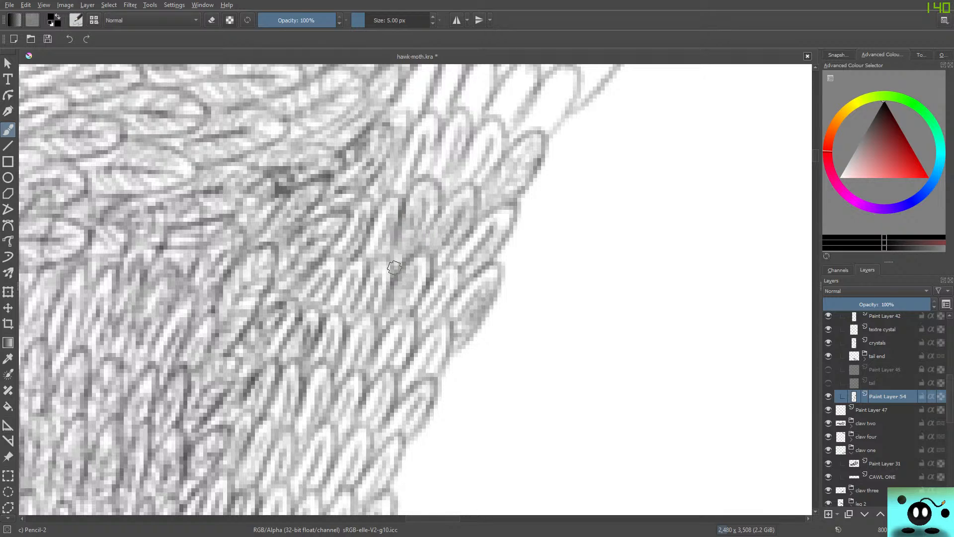
{"action": "mouse_move", "coordinate": [438, 200]}
{"action": "left_mouse_down"}
{"action": "mouse_move", "coordinate": [413, 241]}
{"action": "mouse_move", "coordinate": [431, 245]}
{"action": "mouse_move", "coordinate": [444, 211]}
{"action": "mouse_move", "coordinate": [475, 205]}
{"action": "mouse_move", "coordinate": [430, 256]}
{"action": "left_mouse_up"}
{"action": "mouse_move", "coordinate": [495, 150]}
{"action": "left_mouse_down"}
{"action": "mouse_move", "coordinate": [469, 182]}
{"action": "mouse_move", "coordinate": [479, 192]}
{"action": "mouse_move", "coordinate": [500, 134]}
{"action": "mouse_move", "coordinate": [484, 128]}
{"action": "mouse_move", "coordinate": [448, 188]}
{"action": "mouse_move", "coordinate": [465, 181]}
{"action": "mouse_move", "coordinate": [480, 143]}
{"action": "mouse_move", "coordinate": [442, 195]}
{"action": "mouse_move", "coordinate": [457, 193]}
{"action": "mouse_move", "coordinate": [485, 146]}
{"action": "mouse_move", "coordinate": [472, 184]}
{"action": "mouse_move", "coordinate": [489, 146]}
{"action": "mouse_move", "coordinate": [451, 200]}
{"action": "mouse_move", "coordinate": [435, 167]}
{"action": "mouse_move", "coordinate": [435, 183]}
{"action": "mouse_move", "coordinate": [453, 122]}
{"action": "mouse_move", "coordinate": [425, 164]}
{"action": "mouse_move", "coordinate": [417, 172]}
{"action": "mouse_move", "coordinate": [418, 143]}
{"action": "mouse_move", "coordinate": [400, 174]}
{"action": "mouse_move", "coordinate": [431, 151]}
{"action": "mouse_move", "coordinate": [417, 181]}
{"action": "mouse_move", "coordinate": [412, 163]}
{"action": "mouse_move", "coordinate": [436, 121]}
{"action": "mouse_move", "coordinate": [424, 116]}
{"action": "mouse_move", "coordinate": [385, 194]}
{"action": "left_mouse_up"}
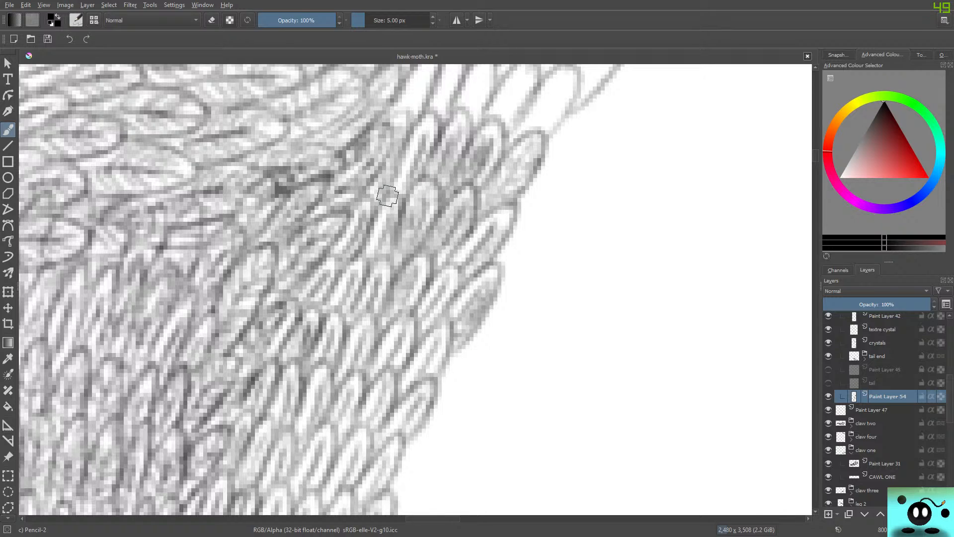
{"action": "mouse_move", "coordinate": [410, 125]}
{"action": "left_mouse_down"}
{"action": "mouse_move", "coordinate": [406, 117]}
{"action": "mouse_move", "coordinate": [388, 122]}
{"action": "left_mouse_up"}
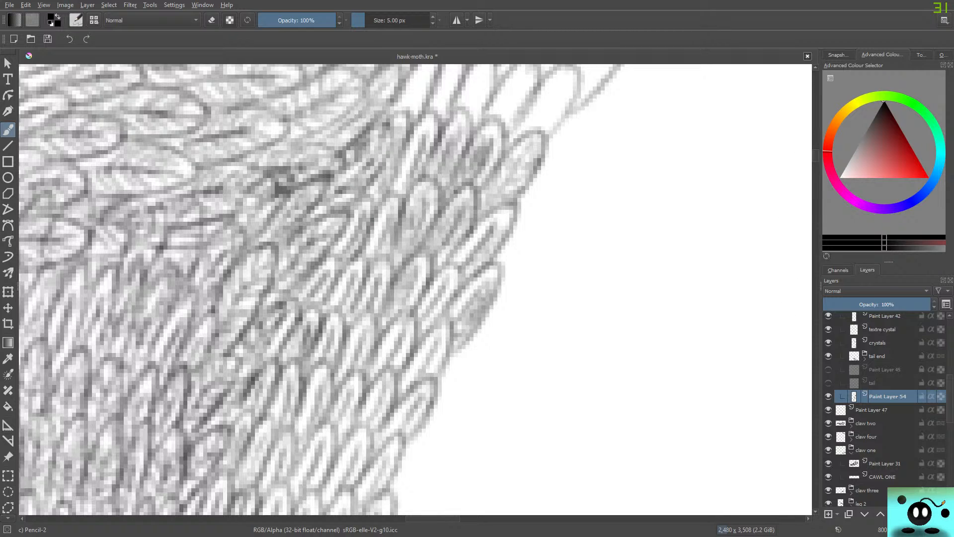
Shade the next two rows up the strip and fill the lower row's wide outermost feather with darker tone.
{"action": "scroll", "coordinate": [416, 289], "scroll_direction": "up", "scroll_amount": 6}
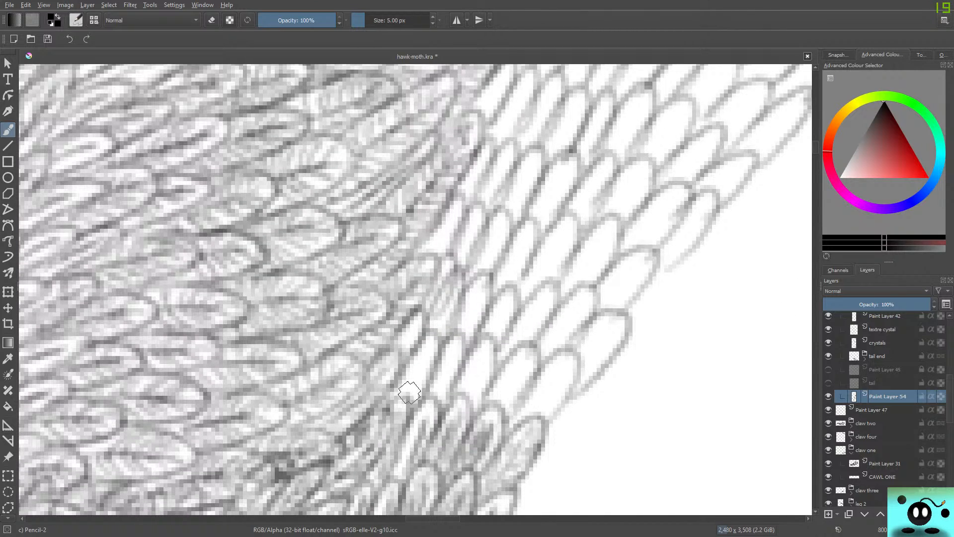
{"action": "left_click_drag", "start_coordinate": [409, 393], "coordinate": [433, 341]}
{"action": "mouse_move", "coordinate": [437, 401]}
{"action": "left_mouse_down"}
{"action": "mouse_move", "coordinate": [460, 361]}
{"action": "mouse_move", "coordinate": [476, 393]}
{"action": "mouse_move", "coordinate": [470, 402]}
{"action": "mouse_move", "coordinate": [489, 353]}
{"action": "mouse_move", "coordinate": [505, 396]}
{"action": "mouse_move", "coordinate": [526, 363]}
{"action": "mouse_move", "coordinate": [541, 392]}
{"action": "mouse_move", "coordinate": [532, 410]}
{"action": "mouse_move", "coordinate": [562, 368]}
{"action": "mouse_move", "coordinate": [532, 411]}
{"action": "mouse_move", "coordinate": [560, 388]}
{"action": "mouse_move", "coordinate": [551, 416]}
{"action": "mouse_move", "coordinate": [574, 359]}
{"action": "mouse_move", "coordinate": [540, 377]}
{"action": "mouse_move", "coordinate": [546, 384]}
{"action": "mouse_move", "coordinate": [590, 351]}
{"action": "mouse_move", "coordinate": [577, 365]}
{"action": "mouse_move", "coordinate": [607, 332]}
{"action": "mouse_move", "coordinate": [548, 333]}
{"action": "mouse_move", "coordinate": [533, 356]}
{"action": "left_mouse_up"}
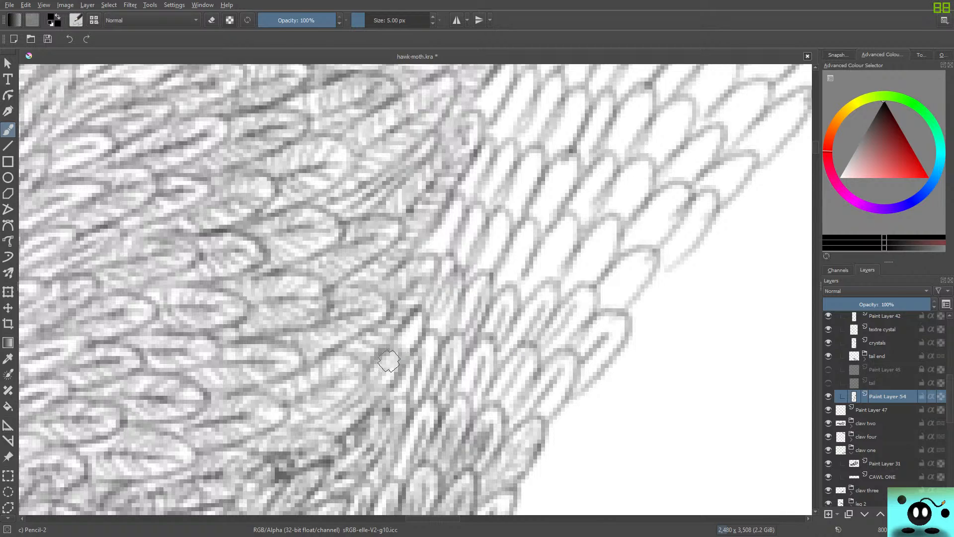
{"action": "mouse_move", "coordinate": [458, 322]}
{"action": "left_mouse_down"}
{"action": "mouse_move", "coordinate": [490, 269]}
{"action": "mouse_move", "coordinate": [484, 319]}
{"action": "mouse_move", "coordinate": [468, 295]}
{"action": "left_mouse_up"}
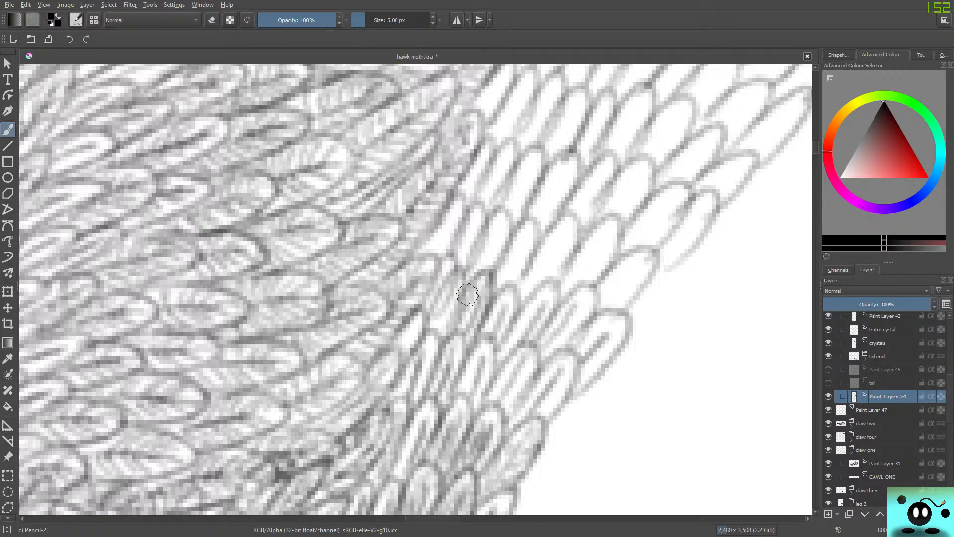
{"action": "mouse_move", "coordinate": [481, 335]}
{"action": "left_mouse_down"}
{"action": "mouse_move", "coordinate": [510, 282]}
{"action": "mouse_move", "coordinate": [518, 292]}
{"action": "mouse_move", "coordinate": [508, 343]}
{"action": "mouse_move", "coordinate": [529, 300]}
{"action": "mouse_move", "coordinate": [561, 299]}
{"action": "mouse_move", "coordinate": [534, 344]}
{"action": "mouse_move", "coordinate": [588, 286]}
{"action": "mouse_move", "coordinate": [573, 337]}
{"action": "mouse_move", "coordinate": [555, 356]}
{"action": "mouse_move", "coordinate": [576, 333]}
{"action": "mouse_move", "coordinate": [553, 356]}
{"action": "left_mouse_up"}
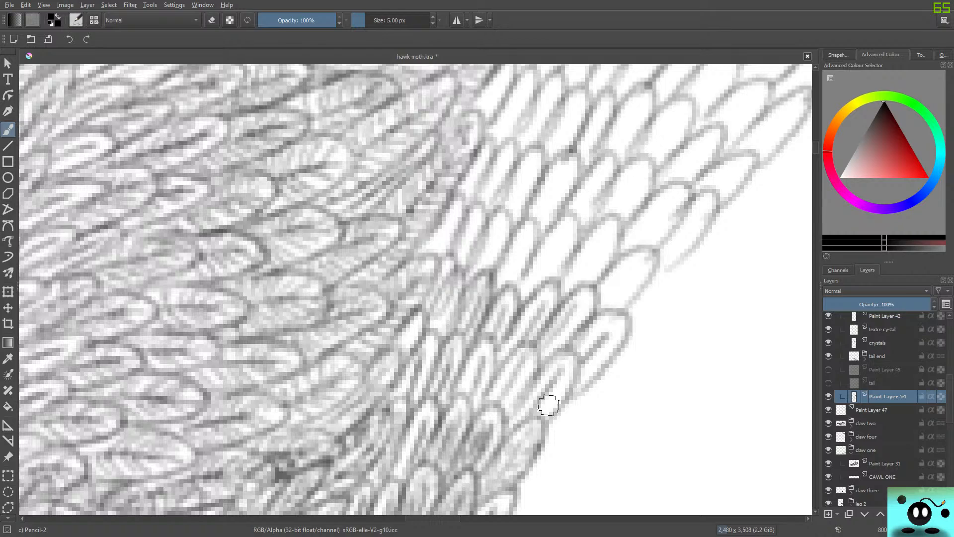
{"action": "mouse_move", "coordinate": [548, 404]}
{"action": "left_mouse_down"}
{"action": "mouse_move", "coordinate": [573, 376]}
{"action": "mouse_move", "coordinate": [592, 375]}
{"action": "mouse_move", "coordinate": [618, 337]}
{"action": "mouse_move", "coordinate": [604, 319]}
{"action": "mouse_move", "coordinate": [580, 358]}
{"action": "mouse_move", "coordinate": [583, 346]}
{"action": "mouse_move", "coordinate": [567, 344]}
{"action": "mouse_move", "coordinate": [597, 320]}
{"action": "mouse_move", "coordinate": [629, 320]}
{"action": "mouse_move", "coordinate": [596, 370]}
{"action": "mouse_move", "coordinate": [535, 401]}
{"action": "mouse_move", "coordinate": [524, 380]}
{"action": "mouse_move", "coordinate": [504, 415]}
{"action": "mouse_move", "coordinate": [534, 363]}
{"action": "mouse_move", "coordinate": [527, 386]}
{"action": "mouse_move", "coordinate": [529, 358]}
{"action": "mouse_move", "coordinate": [502, 366]}
{"action": "mouse_move", "coordinate": [485, 394]}
{"action": "left_mouse_up"}
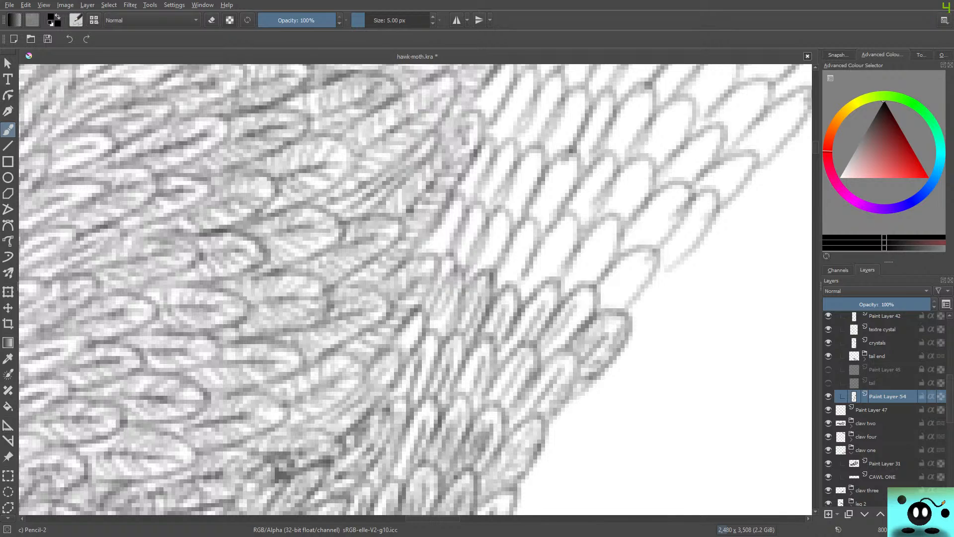
Shade the next row up from its outermost feather inward to the body edge, then darken its outlines.
{"action": "scroll", "coordinate": [178, 232], "scroll_direction": "down", "scroll_amount": 5}
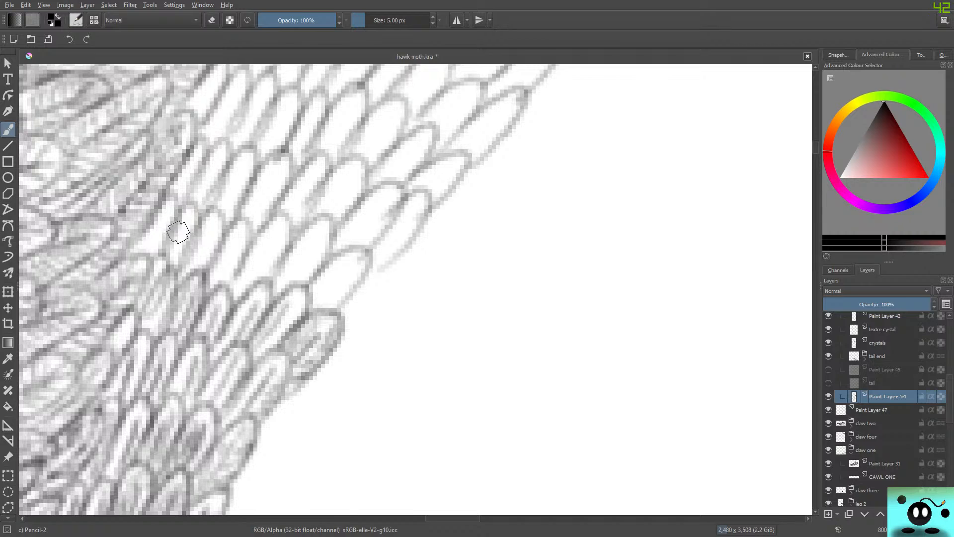
{"action": "left_click_drag", "start_coordinate": [328, 280], "coordinate": [342, 270]}
{"action": "left_click_drag", "start_coordinate": [279, 285], "coordinate": [315, 237]}
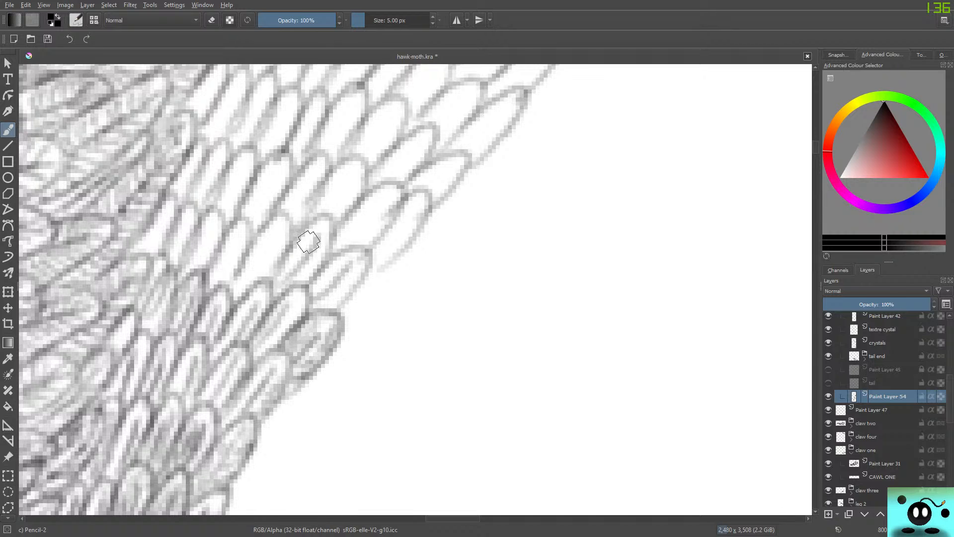
{"action": "left_click_drag", "start_coordinate": [244, 283], "coordinate": [274, 232]}
{"action": "mouse_move", "coordinate": [215, 277]}
{"action": "left_mouse_down"}
{"action": "mouse_move", "coordinate": [241, 237]}
{"action": "mouse_move", "coordinate": [196, 255]}
{"action": "mouse_move", "coordinate": [188, 270]}
{"action": "mouse_move", "coordinate": [209, 228]}
{"action": "left_mouse_up"}
{"action": "left_click_drag", "start_coordinate": [166, 263], "coordinate": [183, 218]}
{"action": "mouse_move", "coordinate": [152, 249]}
{"action": "left_mouse_down"}
{"action": "mouse_move", "coordinate": [169, 201]}
{"action": "mouse_move", "coordinate": [154, 257]}
{"action": "mouse_move", "coordinate": [187, 204]}
{"action": "mouse_move", "coordinate": [176, 258]}
{"action": "mouse_move", "coordinate": [223, 219]}
{"action": "mouse_move", "coordinate": [184, 277]}
{"action": "mouse_move", "coordinate": [216, 260]}
{"action": "mouse_move", "coordinate": [239, 227]}
{"action": "mouse_move", "coordinate": [217, 295]}
{"action": "mouse_move", "coordinate": [276, 214]}
{"action": "mouse_move", "coordinate": [261, 281]}
{"action": "mouse_move", "coordinate": [301, 235]}
{"action": "mouse_move", "coordinate": [323, 256]}
{"action": "mouse_move", "coordinate": [283, 285]}
{"action": "mouse_move", "coordinate": [345, 254]}
{"action": "mouse_move", "coordinate": [291, 320]}
{"action": "left_mouse_up"}
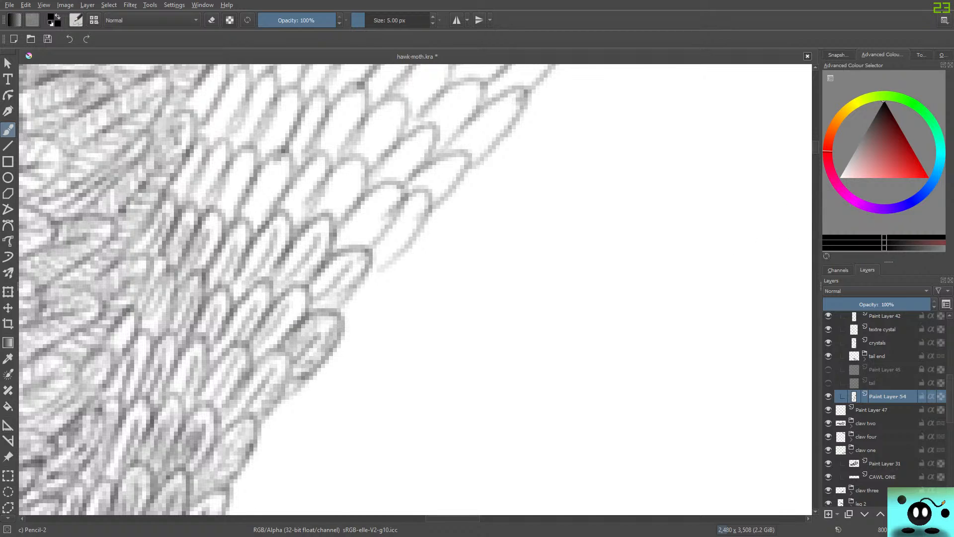
Add lengthwise strokes to the outer and middle feathers of the next row up, starting at the strip's outer edge.
{"action": "left_click_drag", "start_coordinate": [816, 147], "coordinate": [816, 142]}
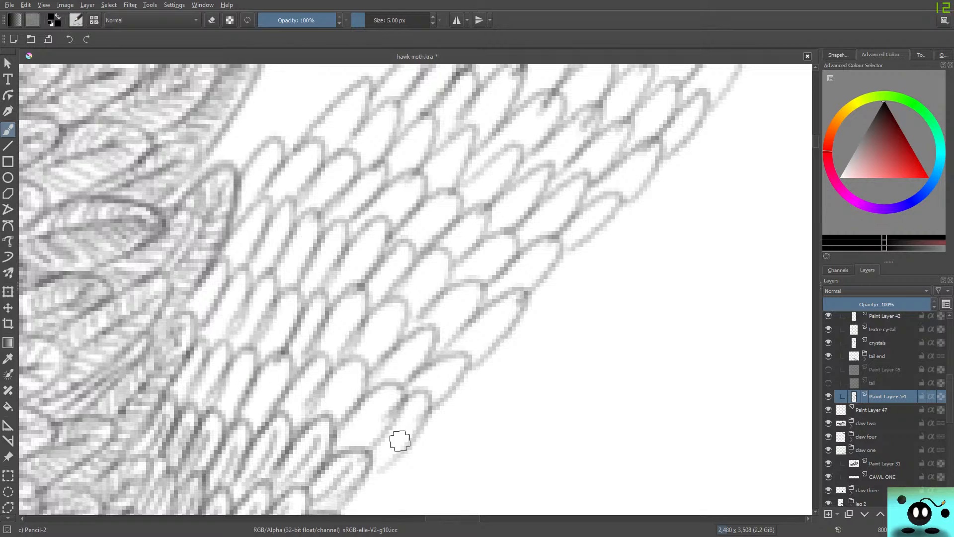
{"action": "left_click_drag", "start_coordinate": [378, 456], "coordinate": [413, 414]}
{"action": "left_click_drag", "start_coordinate": [344, 440], "coordinate": [380, 408]}
{"action": "left_click_drag", "start_coordinate": [321, 410], "coordinate": [350, 378]}
{"action": "left_click_drag", "start_coordinate": [287, 416], "coordinate": [314, 377]}
{"action": "left_click_drag", "start_coordinate": [252, 417], "coordinate": [285, 364]}
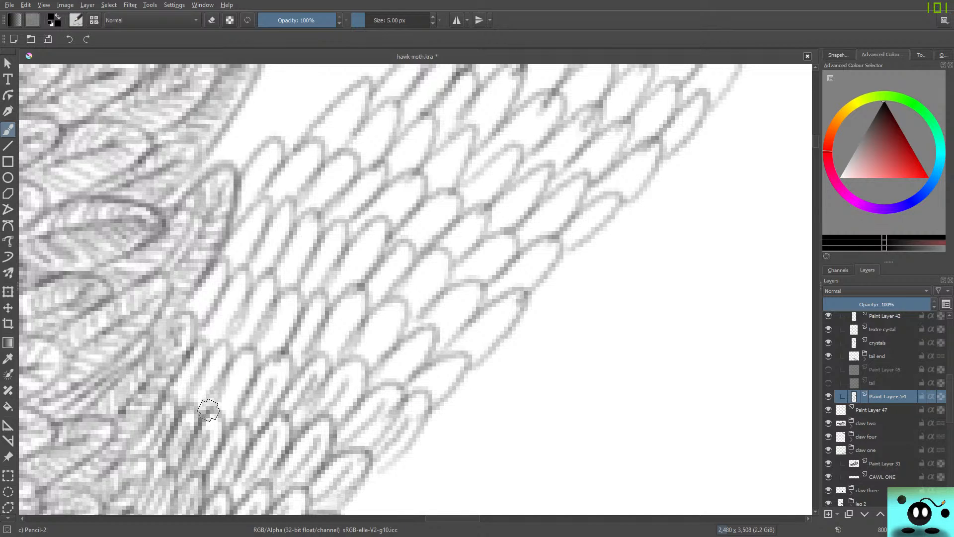
Shade the row's narrow inner feathers beside the body and darken the outlines across the row.
{"action": "left_click_drag", "start_coordinate": [211, 422], "coordinate": [243, 377]}
{"action": "left_click_drag", "start_coordinate": [181, 414], "coordinate": [223, 360]}
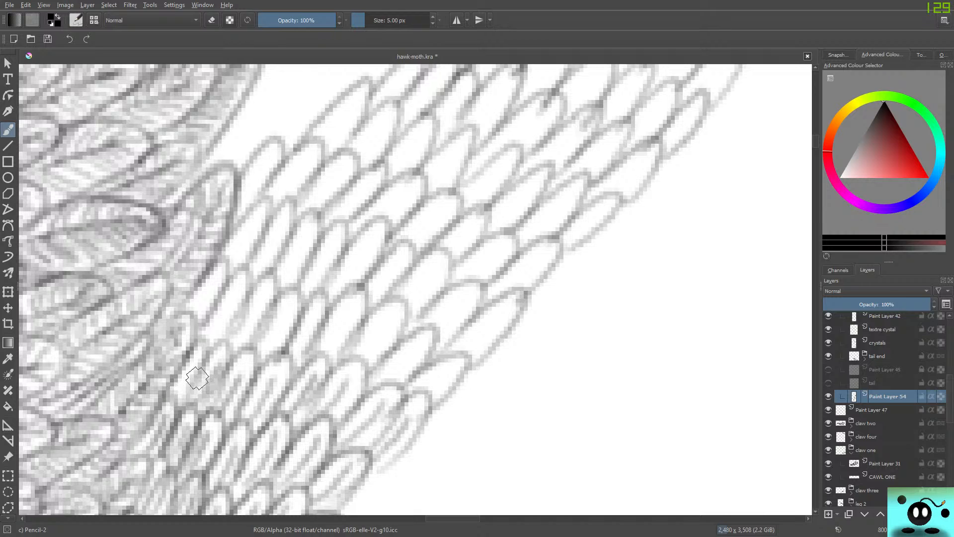
{"action": "mouse_move", "coordinate": [178, 390]}
{"action": "left_mouse_down"}
{"action": "mouse_move", "coordinate": [188, 369]}
{"action": "mouse_move", "coordinate": [175, 407]}
{"action": "mouse_move", "coordinate": [209, 353]}
{"action": "mouse_move", "coordinate": [216, 385]}
{"action": "mouse_move", "coordinate": [245, 353]}
{"action": "left_mouse_up"}
{"action": "mouse_move", "coordinate": [219, 433]}
{"action": "left_mouse_down"}
{"action": "mouse_move", "coordinate": [268, 362]}
{"action": "mouse_move", "coordinate": [268, 414]}
{"action": "mouse_move", "coordinate": [322, 359]}
{"action": "mouse_move", "coordinate": [301, 411]}
{"action": "mouse_move", "coordinate": [355, 412]}
{"action": "mouse_move", "coordinate": [392, 387]}
{"action": "mouse_move", "coordinate": [363, 441]}
{"action": "mouse_move", "coordinate": [424, 395]}
{"action": "mouse_move", "coordinate": [347, 459]}
{"action": "left_mouse_up"}
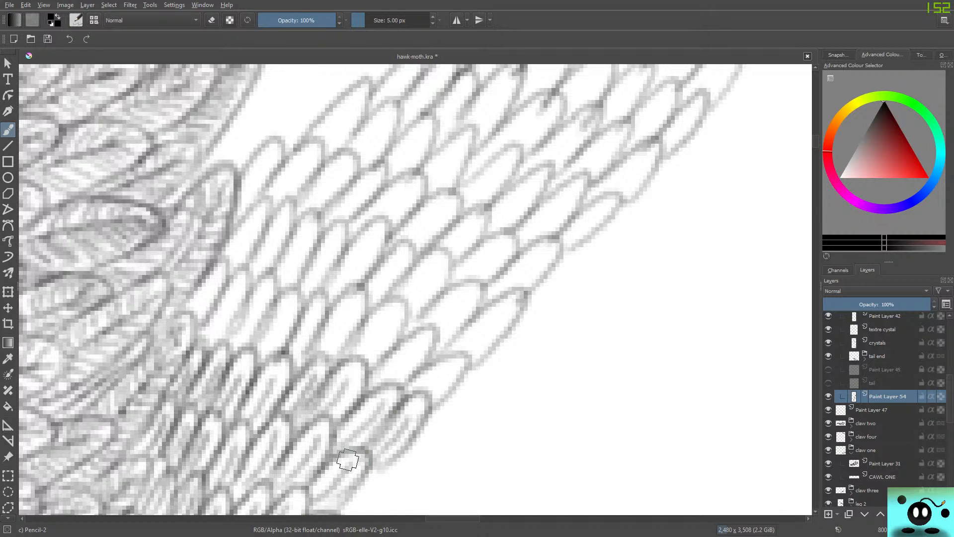
Shade the following row from its pointed outermost feather to the body edge and darken its feather outlines.
{"action": "mouse_move", "coordinate": [423, 392]}
{"action": "left_mouse_down"}
{"action": "mouse_move", "coordinate": [443, 371]}
{"action": "mouse_move", "coordinate": [366, 354]}
{"action": "mouse_move", "coordinate": [386, 323]}
{"action": "mouse_move", "coordinate": [328, 348]}
{"action": "mouse_move", "coordinate": [355, 309]}
{"action": "left_mouse_up"}
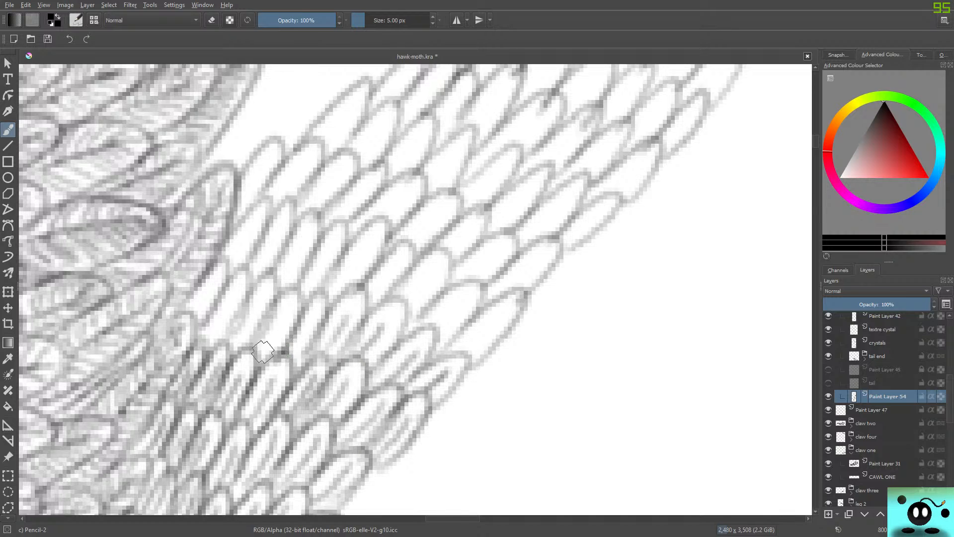
{"action": "mouse_move", "coordinate": [262, 352]}
{"action": "left_mouse_down"}
{"action": "mouse_move", "coordinate": [288, 308]}
{"action": "mouse_move", "coordinate": [258, 303]}
{"action": "mouse_move", "coordinate": [214, 331]}
{"action": "mouse_move", "coordinate": [223, 306]}
{"action": "mouse_move", "coordinate": [186, 315]}
{"action": "mouse_move", "coordinate": [211, 283]}
{"action": "mouse_move", "coordinate": [201, 308]}
{"action": "mouse_move", "coordinate": [237, 275]}
{"action": "mouse_move", "coordinate": [233, 318]}
{"action": "mouse_move", "coordinate": [245, 291]}
{"action": "mouse_move", "coordinate": [236, 299]}
{"action": "mouse_move", "coordinate": [260, 320]}
{"action": "mouse_move", "coordinate": [252, 297]}
{"action": "mouse_move", "coordinate": [283, 294]}
{"action": "mouse_move", "coordinate": [264, 363]}
{"action": "left_mouse_up"}
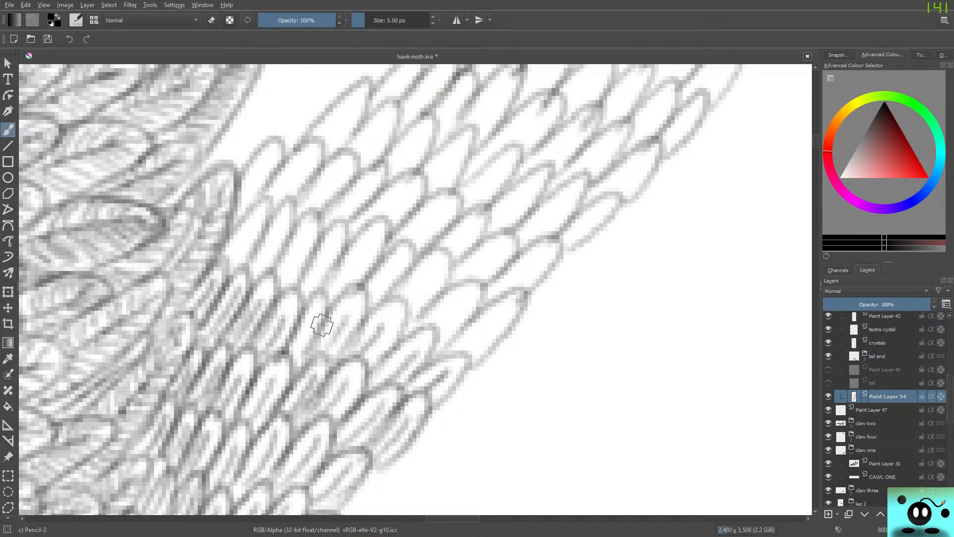
{"action": "mouse_move", "coordinate": [322, 325]}
{"action": "left_mouse_down"}
{"action": "mouse_move", "coordinate": [315, 305]}
{"action": "mouse_move", "coordinate": [296, 343]}
{"action": "mouse_move", "coordinate": [326, 333]}
{"action": "mouse_move", "coordinate": [354, 299]}
{"action": "mouse_move", "coordinate": [304, 354]}
{"action": "mouse_move", "coordinate": [350, 297]}
{"action": "mouse_move", "coordinate": [338, 358]}
{"action": "mouse_move", "coordinate": [406, 329]}
{"action": "mouse_move", "coordinate": [367, 372]}
{"action": "mouse_move", "coordinate": [410, 337]}
{"action": "mouse_move", "coordinate": [425, 371]}
{"action": "mouse_move", "coordinate": [375, 383]}
{"action": "mouse_move", "coordinate": [405, 387]}
{"action": "mouse_move", "coordinate": [464, 370]}
{"action": "mouse_move", "coordinate": [398, 416]}
{"action": "left_mouse_up"}
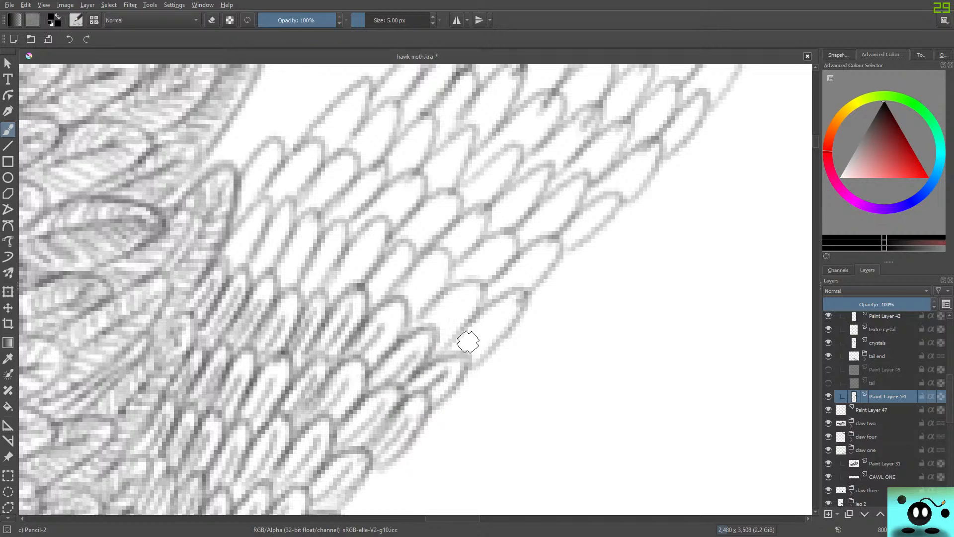
Shade the next feather row from its outermost feather to the body edge, then touch up the tones of its outer feathers.
{"action": "mouse_move", "coordinate": [468, 342]}
{"action": "left_mouse_down"}
{"action": "mouse_move", "coordinate": [496, 317]}
{"action": "mouse_move", "coordinate": [443, 315]}
{"action": "mouse_move", "coordinate": [464, 305]}
{"action": "mouse_move", "coordinate": [402, 293]}
{"action": "mouse_move", "coordinate": [417, 277]}
{"action": "mouse_move", "coordinate": [397, 269]}
{"action": "mouse_move", "coordinate": [404, 258]}
{"action": "mouse_move", "coordinate": [329, 296]}
{"action": "mouse_move", "coordinate": [341, 267]}
{"action": "mouse_move", "coordinate": [305, 283]}
{"action": "mouse_move", "coordinate": [334, 234]}
{"action": "mouse_move", "coordinate": [287, 272]}
{"action": "mouse_move", "coordinate": [268, 256]}
{"action": "mouse_move", "coordinate": [284, 222]}
{"action": "left_mouse_up"}
{"action": "mouse_move", "coordinate": [231, 256]}
{"action": "left_mouse_down"}
{"action": "mouse_move", "coordinate": [244, 215]}
{"action": "mouse_move", "coordinate": [258, 239]}
{"action": "mouse_move", "coordinate": [274, 219]}
{"action": "mouse_move", "coordinate": [283, 254]}
{"action": "mouse_move", "coordinate": [304, 214]}
{"action": "mouse_move", "coordinate": [288, 293]}
{"action": "mouse_move", "coordinate": [345, 230]}
{"action": "mouse_move", "coordinate": [299, 292]}
{"action": "left_mouse_up"}
{"action": "mouse_move", "coordinate": [345, 249]}
{"action": "left_mouse_down"}
{"action": "mouse_move", "coordinate": [379, 252]}
{"action": "mouse_move", "coordinate": [392, 298]}
{"action": "mouse_move", "coordinate": [425, 254]}
{"action": "left_mouse_up"}
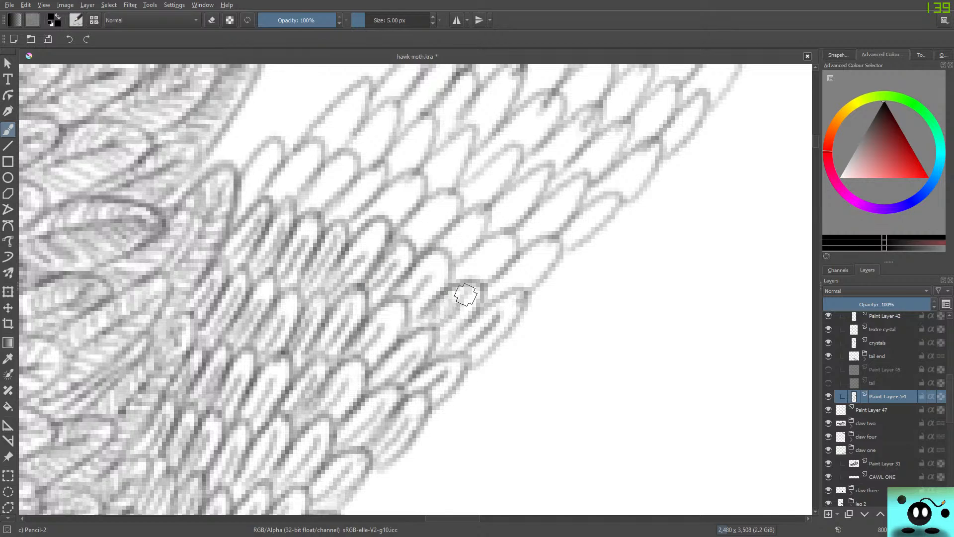
{"action": "mouse_move", "coordinate": [452, 312]}
{"action": "left_mouse_down"}
{"action": "mouse_move", "coordinate": [437, 282]}
{"action": "mouse_move", "coordinate": [410, 287]}
{"action": "mouse_move", "coordinate": [411, 311]}
{"action": "mouse_move", "coordinate": [445, 270]}
{"action": "mouse_move", "coordinate": [433, 256]}
{"action": "mouse_move", "coordinate": [401, 285]}
{"action": "mouse_move", "coordinate": [391, 316]}
{"action": "mouse_move", "coordinate": [428, 276]}
{"action": "left_mouse_up"}
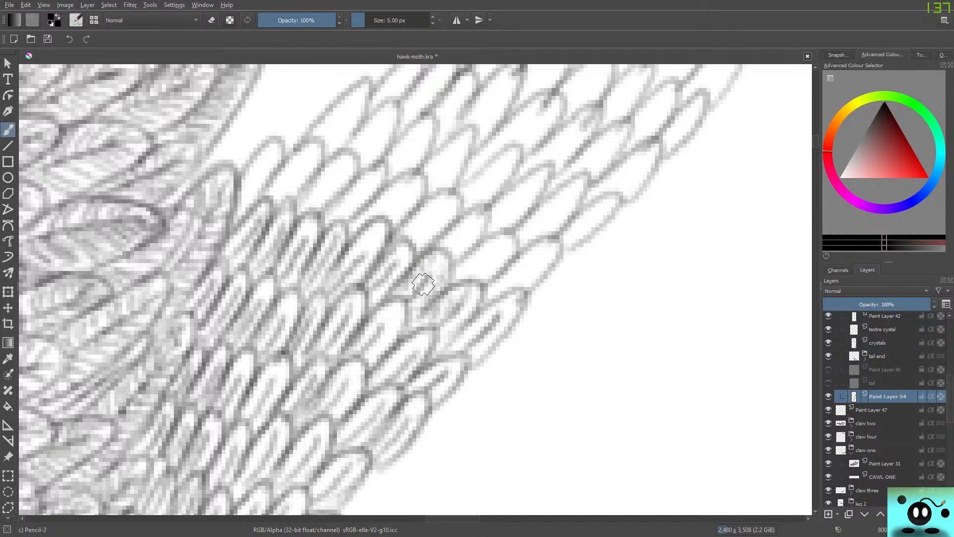
{"action": "mouse_move", "coordinate": [375, 353]}
{"action": "left_mouse_down"}
{"action": "mouse_move", "coordinate": [400, 323]}
{"action": "mouse_move", "coordinate": [370, 365]}
{"action": "left_mouse_up"}
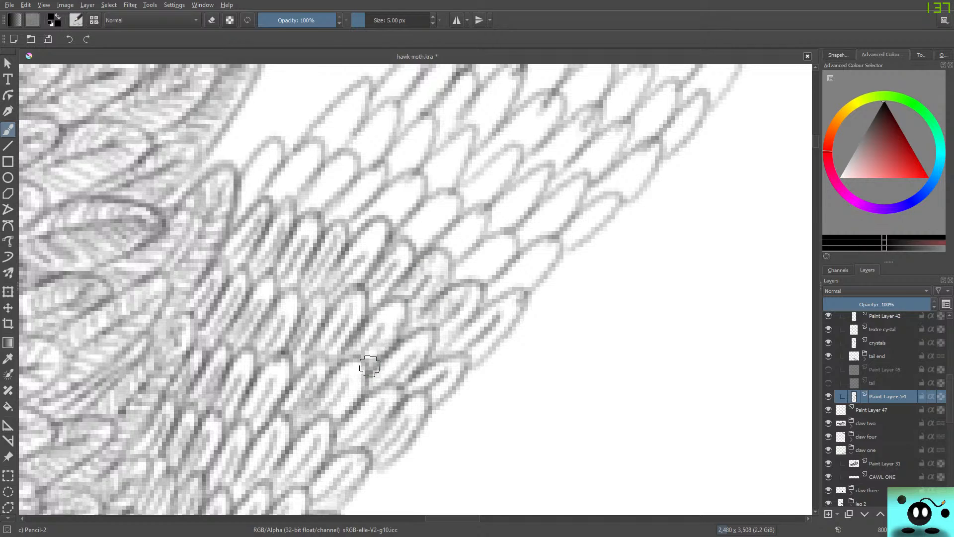
{"action": "left_click_drag", "start_coordinate": [402, 329], "coordinate": [371, 351]}
Add lengthwise strokes across the following row, from the feather beside the body to the outer edge, and darken its outlines.
{"action": "left_click_drag", "start_coordinate": [242, 202], "coordinate": [261, 166]}
{"action": "mouse_move", "coordinate": [247, 195]}
{"action": "left_mouse_down"}
{"action": "mouse_move", "coordinate": [269, 163]}
{"action": "mouse_move", "coordinate": [283, 190]}
{"action": "mouse_move", "coordinate": [301, 161]}
{"action": "left_mouse_up"}
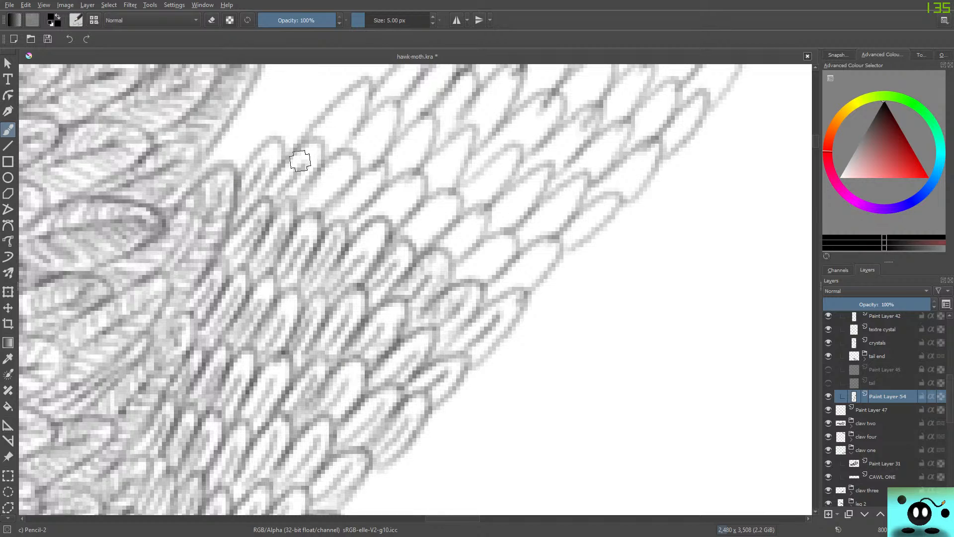
{"action": "left_click_drag", "start_coordinate": [312, 197], "coordinate": [338, 172]}
{"action": "left_click_drag", "start_coordinate": [341, 211], "coordinate": [374, 179]}
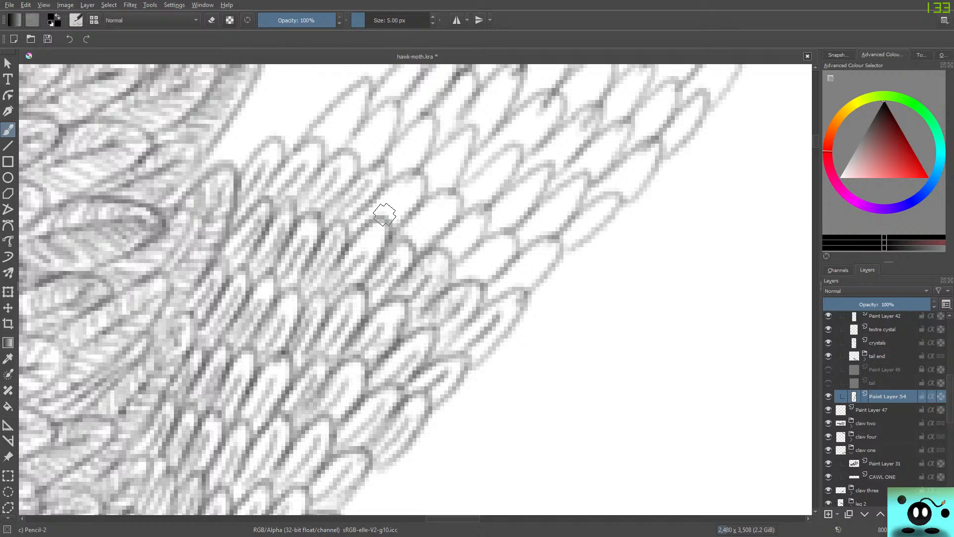
{"action": "mouse_move", "coordinate": [384, 213]}
{"action": "left_mouse_down"}
{"action": "mouse_move", "coordinate": [402, 222]}
{"action": "mouse_move", "coordinate": [397, 228]}
{"action": "mouse_move", "coordinate": [413, 174]}
{"action": "mouse_move", "coordinate": [359, 218]}
{"action": "mouse_move", "coordinate": [342, 213]}
{"action": "mouse_move", "coordinate": [342, 191]}
{"action": "mouse_move", "coordinate": [352, 219]}
{"action": "mouse_move", "coordinate": [381, 168]}
{"action": "mouse_move", "coordinate": [316, 214]}
{"action": "mouse_move", "coordinate": [307, 194]}
{"action": "mouse_move", "coordinate": [317, 209]}
{"action": "mouse_move", "coordinate": [352, 162]}
{"action": "mouse_move", "coordinate": [344, 153]}
{"action": "mouse_move", "coordinate": [296, 193]}
{"action": "mouse_move", "coordinate": [319, 155]}
{"action": "mouse_move", "coordinate": [296, 153]}
{"action": "mouse_move", "coordinate": [260, 186]}
{"action": "mouse_move", "coordinate": [272, 181]}
{"action": "mouse_move", "coordinate": [275, 147]}
{"action": "mouse_move", "coordinate": [248, 164]}
{"action": "mouse_move", "coordinate": [224, 196]}
{"action": "left_mouse_up"}
{"action": "mouse_move", "coordinate": [426, 219]}
{"action": "left_mouse_down"}
{"action": "mouse_move", "coordinate": [415, 254]}
{"action": "mouse_move", "coordinate": [437, 200]}
{"action": "mouse_move", "coordinate": [406, 227]}
{"action": "mouse_move", "coordinate": [411, 240]}
{"action": "mouse_move", "coordinate": [415, 219]}
{"action": "mouse_move", "coordinate": [430, 210]}
{"action": "mouse_move", "coordinate": [364, 200]}
{"action": "mouse_move", "coordinate": [386, 221]}
{"action": "mouse_move", "coordinate": [417, 193]}
{"action": "mouse_move", "coordinate": [396, 195]}
{"action": "mouse_move", "coordinate": [389, 217]}
{"action": "mouse_move", "coordinate": [456, 240]}
{"action": "mouse_move", "coordinate": [475, 240]}
{"action": "mouse_move", "coordinate": [478, 208]}
{"action": "mouse_move", "coordinate": [448, 252]}
{"action": "mouse_move", "coordinate": [466, 283]}
{"action": "mouse_move", "coordinate": [516, 240]}
{"action": "mouse_move", "coordinate": [483, 240]}
{"action": "mouse_move", "coordinate": [448, 276]}
{"action": "mouse_move", "coordinate": [516, 269]}
{"action": "mouse_move", "coordinate": [520, 292]}
{"action": "mouse_move", "coordinate": [534, 286]}
{"action": "mouse_move", "coordinate": [552, 241]}
{"action": "left_mouse_up"}
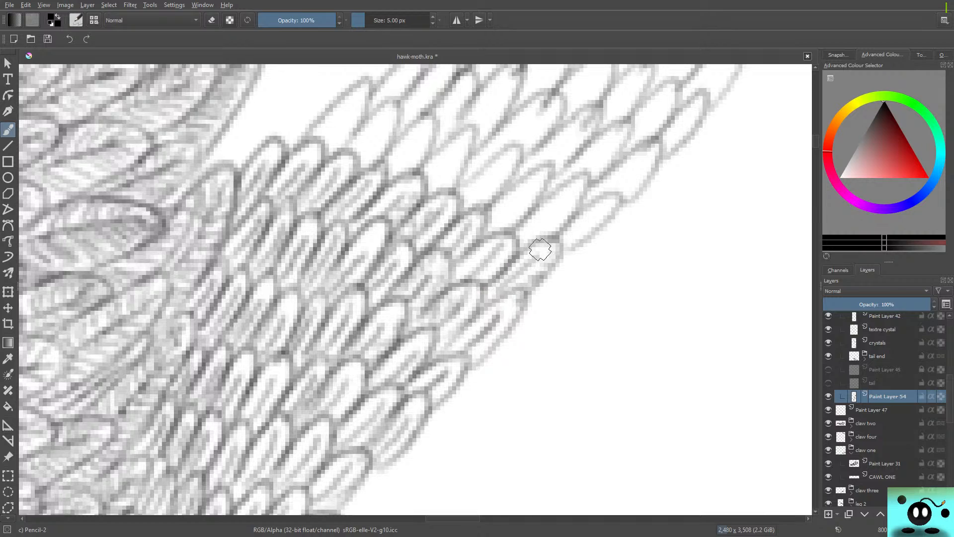
Shade that row's outermost feather and darken the feather outlines down the strip's outer edge.
{"action": "left_click_drag", "start_coordinate": [525, 252], "coordinate": [529, 283]}
{"action": "mouse_move", "coordinate": [487, 313]}
{"action": "left_mouse_down"}
{"action": "mouse_move", "coordinate": [520, 296]}
{"action": "mouse_move", "coordinate": [508, 313]}
{"action": "mouse_move", "coordinate": [506, 298]}
{"action": "mouse_move", "coordinate": [479, 345]}
{"action": "mouse_move", "coordinate": [489, 349]}
{"action": "mouse_move", "coordinate": [419, 371]}
{"action": "mouse_move", "coordinate": [465, 357]}
{"action": "mouse_move", "coordinate": [417, 411]}
{"action": "mouse_move", "coordinate": [388, 407]}
{"action": "mouse_move", "coordinate": [421, 397]}
{"action": "mouse_move", "coordinate": [372, 453]}
{"action": "mouse_move", "coordinate": [397, 447]}
{"action": "mouse_move", "coordinate": [370, 458]}
{"action": "left_mouse_up"}
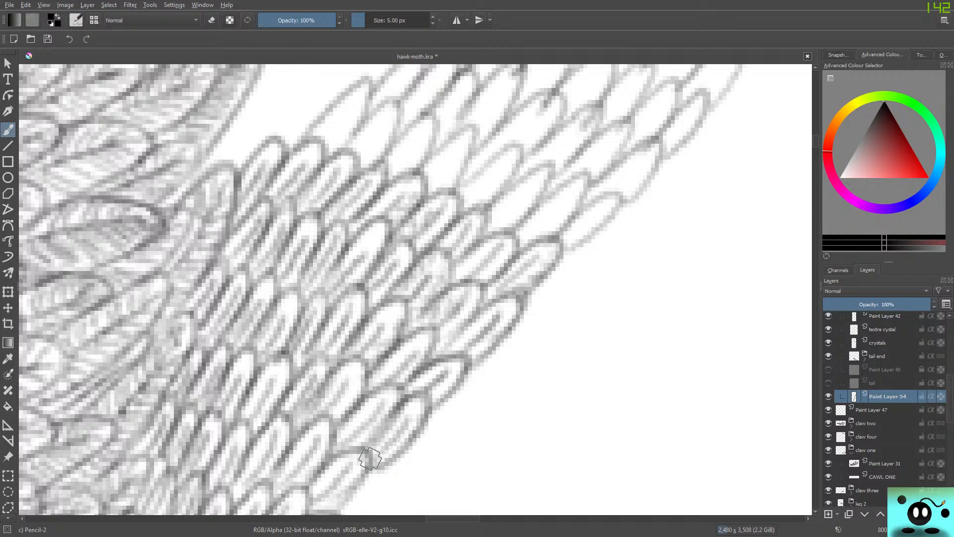
{"action": "scroll", "coordinate": [805, 159], "scroll_direction": "down", "scroll_amount": 3}
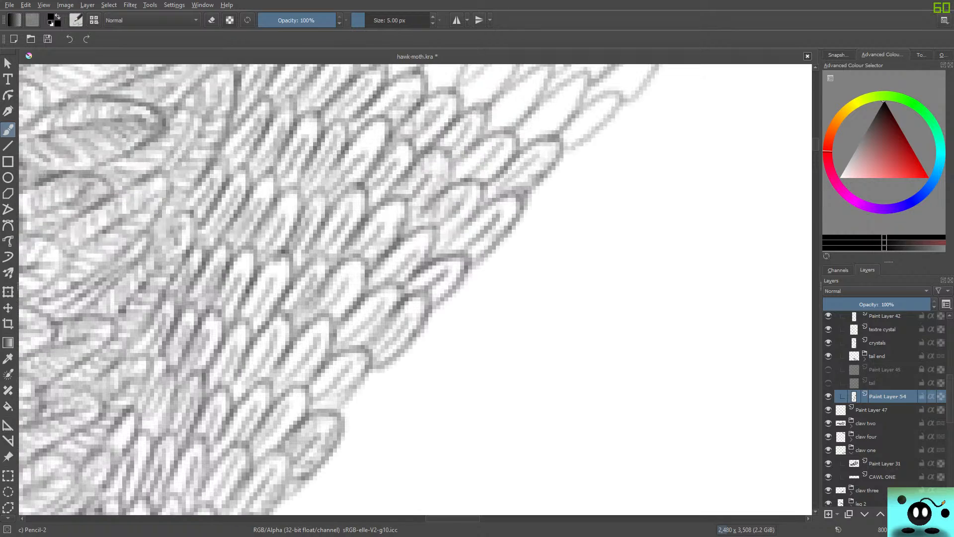
{"action": "mouse_move", "coordinate": [354, 349]}
{"action": "left_mouse_down"}
{"action": "mouse_move", "coordinate": [341, 362]}
{"action": "mouse_move", "coordinate": [356, 348]}
{"action": "mouse_move", "coordinate": [366, 392]}
{"action": "mouse_move", "coordinate": [308, 409]}
{"action": "left_mouse_up"}
{"action": "left_click_drag", "start_coordinate": [390, 351], "coordinate": [359, 375]}
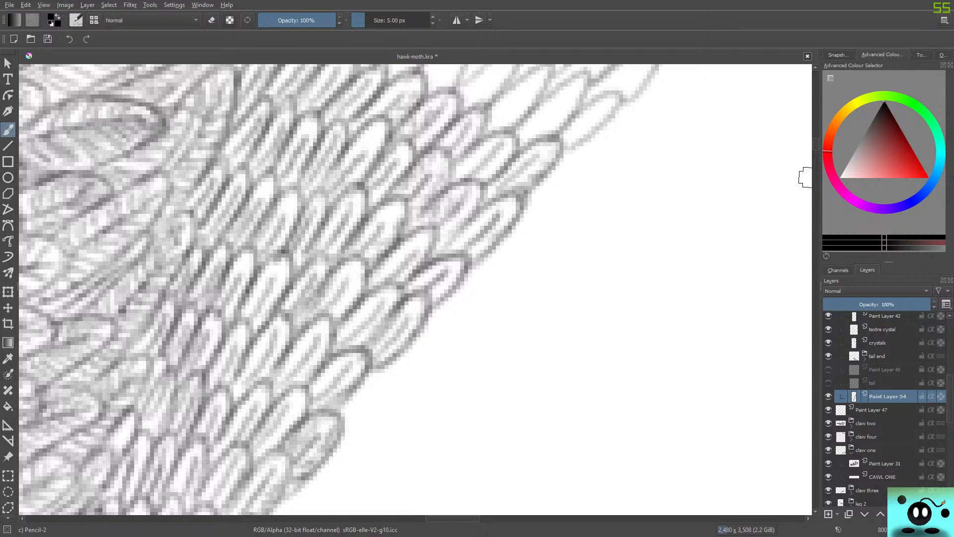
Shade the next row up from its pointed inner-edge feather across to the outermost feather on the strip's far side.
{"action": "left_click_drag", "start_coordinate": [816, 144], "coordinate": [816, 138]}
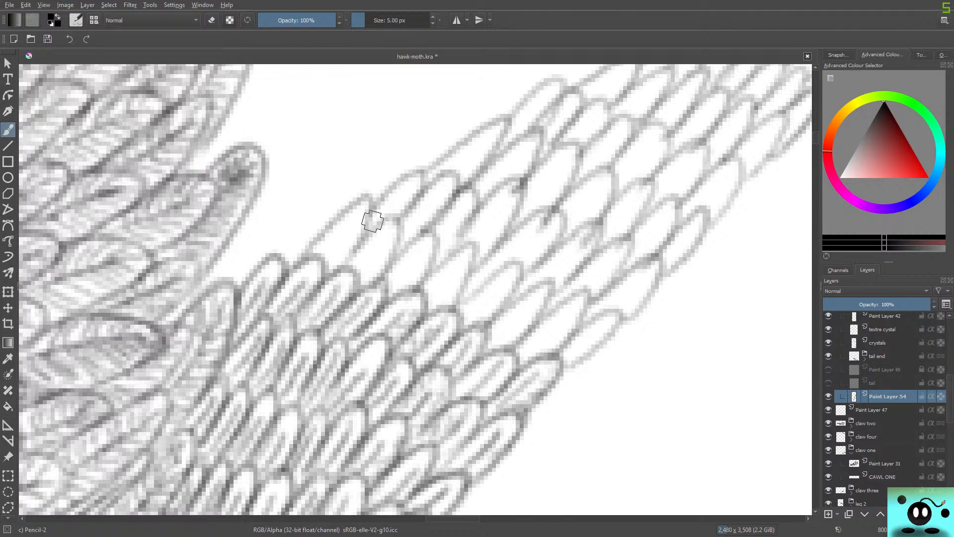
{"action": "mouse_move", "coordinate": [328, 261]}
{"action": "left_mouse_down"}
{"action": "mouse_move", "coordinate": [349, 231]}
{"action": "mouse_move", "coordinate": [333, 276]}
{"action": "mouse_move", "coordinate": [364, 223]}
{"action": "mouse_move", "coordinate": [359, 205]}
{"action": "mouse_move", "coordinate": [334, 220]}
{"action": "mouse_move", "coordinate": [315, 245]}
{"action": "mouse_move", "coordinate": [342, 256]}
{"action": "mouse_move", "coordinate": [344, 270]}
{"action": "mouse_move", "coordinate": [391, 220]}
{"action": "mouse_move", "coordinate": [396, 241]}
{"action": "mouse_move", "coordinate": [368, 270]}
{"action": "mouse_move", "coordinate": [367, 257]}
{"action": "mouse_move", "coordinate": [348, 274]}
{"action": "mouse_move", "coordinate": [416, 256]}
{"action": "mouse_move", "coordinate": [403, 282]}
{"action": "mouse_move", "coordinate": [415, 285]}
{"action": "mouse_move", "coordinate": [432, 255]}
{"action": "mouse_move", "coordinate": [423, 237]}
{"action": "mouse_move", "coordinate": [388, 284]}
{"action": "mouse_move", "coordinate": [436, 276]}
{"action": "mouse_move", "coordinate": [423, 307]}
{"action": "mouse_move", "coordinate": [460, 268]}
{"action": "mouse_move", "coordinate": [436, 314]}
{"action": "mouse_move", "coordinate": [474, 240]}
{"action": "mouse_move", "coordinate": [431, 277]}
{"action": "mouse_move", "coordinate": [465, 311]}
{"action": "mouse_move", "coordinate": [508, 266]}
{"action": "mouse_move", "coordinate": [497, 342]}
{"action": "mouse_move", "coordinate": [530, 301]}
{"action": "mouse_move", "coordinate": [509, 343]}
{"action": "mouse_move", "coordinate": [548, 286]}
{"action": "mouse_move", "coordinate": [485, 309]}
{"action": "mouse_move", "coordinate": [485, 321]}
{"action": "mouse_move", "coordinate": [516, 266]}
{"action": "mouse_move", "coordinate": [500, 271]}
{"action": "mouse_move", "coordinate": [446, 336]}
{"action": "left_mouse_up"}
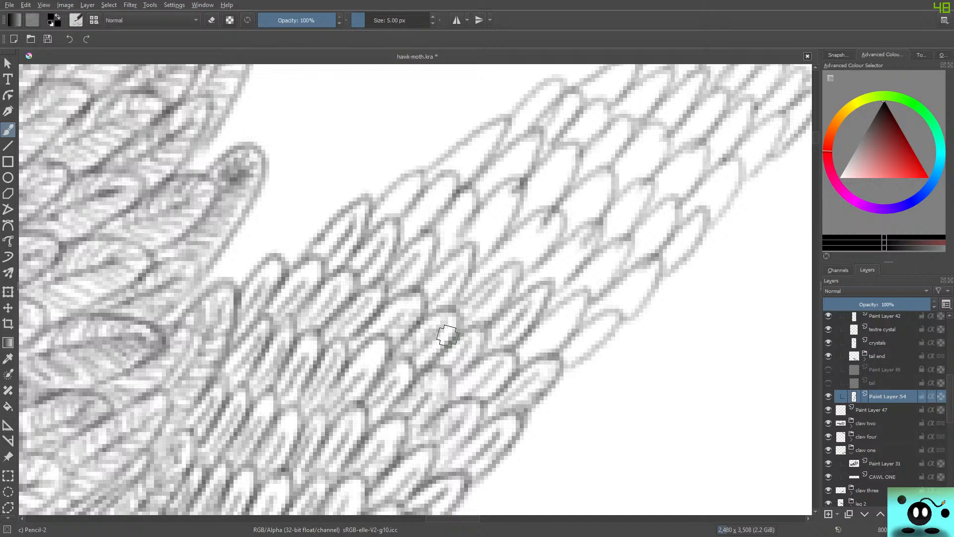
{"action": "mouse_move", "coordinate": [447, 336]}
{"action": "left_mouse_down"}
{"action": "mouse_move", "coordinate": [555, 341]}
{"action": "mouse_move", "coordinate": [524, 356]}
{"action": "mouse_move", "coordinate": [612, 299]}
{"action": "mouse_move", "coordinate": [519, 353]}
{"action": "mouse_move", "coordinate": [541, 348]}
{"action": "mouse_move", "coordinate": [554, 329]}
{"action": "mouse_move", "coordinate": [531, 353]}
{"action": "mouse_move", "coordinate": [557, 329]}
{"action": "mouse_move", "coordinate": [546, 353]}
{"action": "mouse_move", "coordinate": [567, 337]}
{"action": "left_mouse_up"}
{"action": "right_click", "coordinate": [529, 265]}
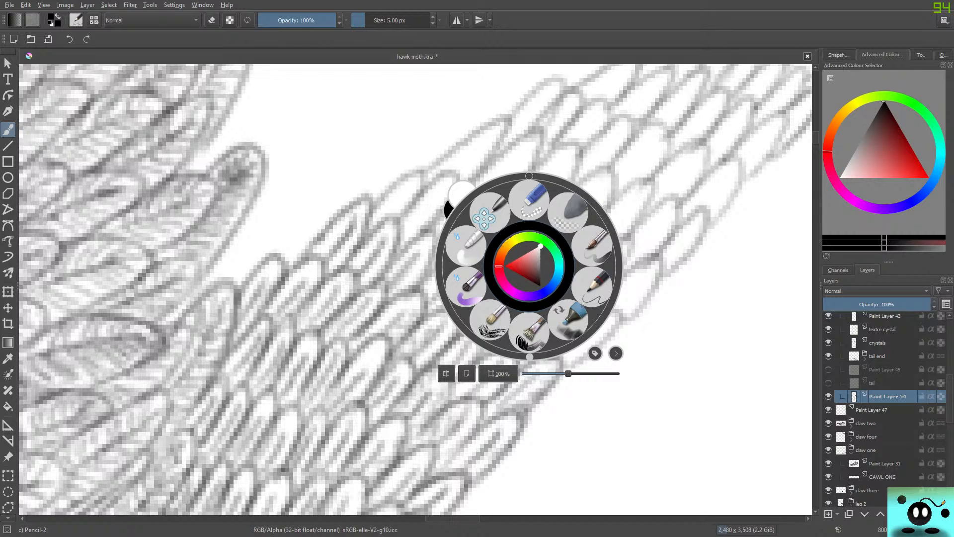
{"action": "left_click", "coordinate": [528, 170]}
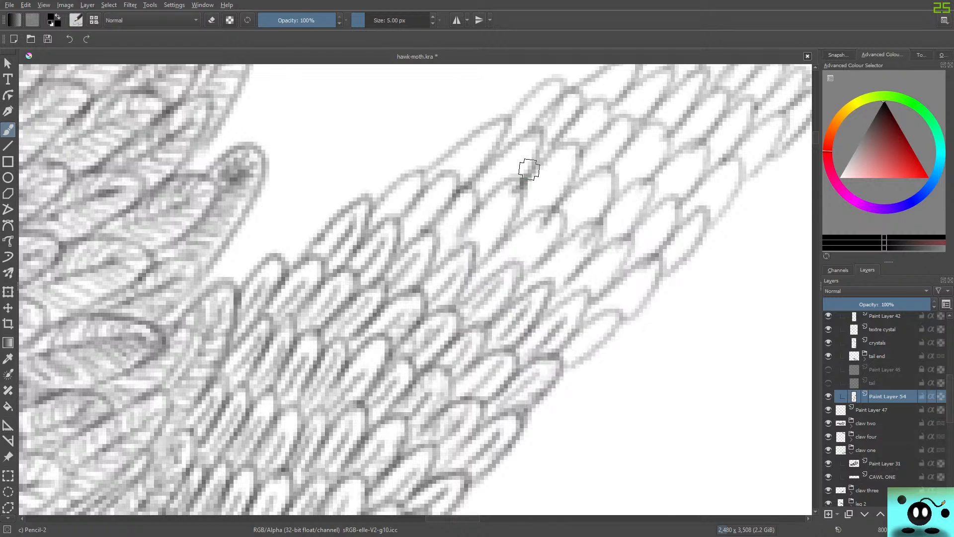
{"action": "mouse_move", "coordinate": [549, 348]}
{"action": "left_mouse_down"}
{"action": "mouse_move", "coordinate": [563, 322]}
{"action": "mouse_move", "coordinate": [584, 310]}
{"action": "mouse_move", "coordinate": [547, 320]}
{"action": "left_mouse_up"}
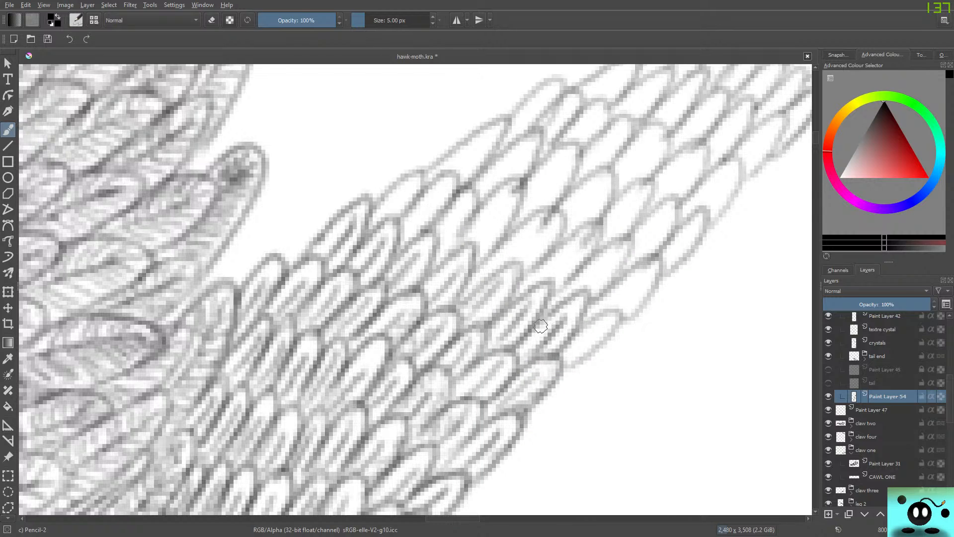
{"action": "mouse_move", "coordinate": [569, 352]}
{"action": "left_mouse_down"}
{"action": "mouse_move", "coordinate": [599, 328]}
{"action": "mouse_move", "coordinate": [572, 364]}
{"action": "mouse_move", "coordinate": [615, 315]}
{"action": "mouse_move", "coordinate": [567, 341]}
{"action": "left_mouse_up"}
Fill in the pale feather near the outer edge and shade the feathers at the inner edge of the row above.
{"action": "mouse_move", "coordinate": [488, 388]}
{"action": "left_mouse_down"}
{"action": "mouse_move", "coordinate": [516, 363]}
{"action": "mouse_move", "coordinate": [468, 400]}
{"action": "left_mouse_up"}
{"action": "left_click_drag", "start_coordinate": [484, 365], "coordinate": [462, 400]}
{"action": "mouse_move", "coordinate": [425, 262]}
{"action": "left_mouse_down"}
{"action": "mouse_move", "coordinate": [412, 285]}
{"action": "mouse_move", "coordinate": [427, 253]}
{"action": "left_mouse_up"}
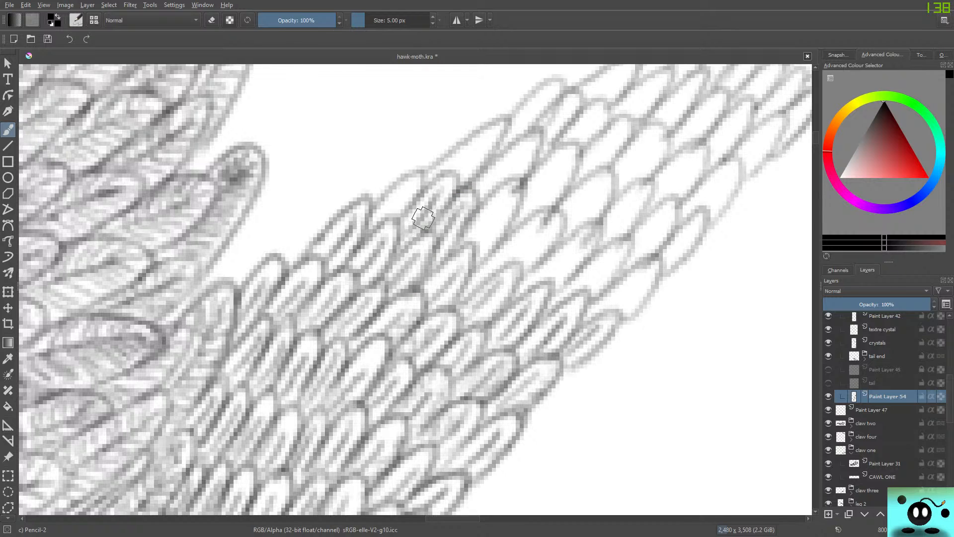
{"action": "left_click_drag", "start_coordinate": [388, 209], "coordinate": [414, 180]}
Deepen the shadows on the pointed inner-edge feather and on scattered feathers in the middle and lower rows of the strip.
{"action": "mouse_move", "coordinate": [343, 245]}
{"action": "left_mouse_down"}
{"action": "mouse_move", "coordinate": [325, 269]}
{"action": "mouse_move", "coordinate": [355, 233]}
{"action": "mouse_move", "coordinate": [342, 228]}
{"action": "mouse_move", "coordinate": [363, 208]}
{"action": "mouse_move", "coordinate": [317, 251]}
{"action": "mouse_move", "coordinate": [347, 218]}
{"action": "mouse_move", "coordinate": [335, 253]}
{"action": "mouse_move", "coordinate": [362, 265]}
{"action": "mouse_move", "coordinate": [371, 246]}
{"action": "mouse_move", "coordinate": [386, 255]}
{"action": "mouse_move", "coordinate": [358, 281]}
{"action": "mouse_move", "coordinate": [387, 238]}
{"action": "mouse_move", "coordinate": [391, 249]}
{"action": "mouse_move", "coordinate": [329, 293]}
{"action": "mouse_move", "coordinate": [325, 313]}
{"action": "mouse_move", "coordinate": [342, 299]}
{"action": "mouse_move", "coordinate": [320, 295]}
{"action": "mouse_move", "coordinate": [307, 316]}
{"action": "left_mouse_up"}
{"action": "mouse_move", "coordinate": [354, 380]}
{"action": "left_mouse_down"}
{"action": "mouse_move", "coordinate": [346, 400]}
{"action": "mouse_move", "coordinate": [366, 378]}
{"action": "mouse_move", "coordinate": [338, 411]}
{"action": "mouse_move", "coordinate": [300, 432]}
{"action": "mouse_move", "coordinate": [379, 361]}
{"action": "mouse_move", "coordinate": [325, 403]}
{"action": "left_mouse_up"}
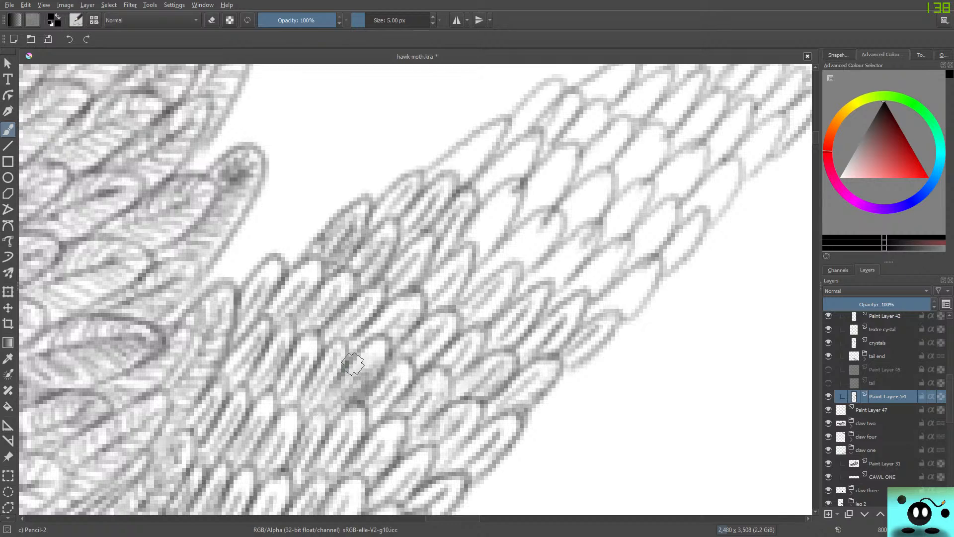
{"action": "left_click_drag", "start_coordinate": [353, 363], "coordinate": [324, 409]}
{"action": "left_click_drag", "start_coordinate": [373, 352], "coordinate": [331, 404]}
{"action": "left_click_drag", "start_coordinate": [361, 369], "coordinate": [348, 390]}
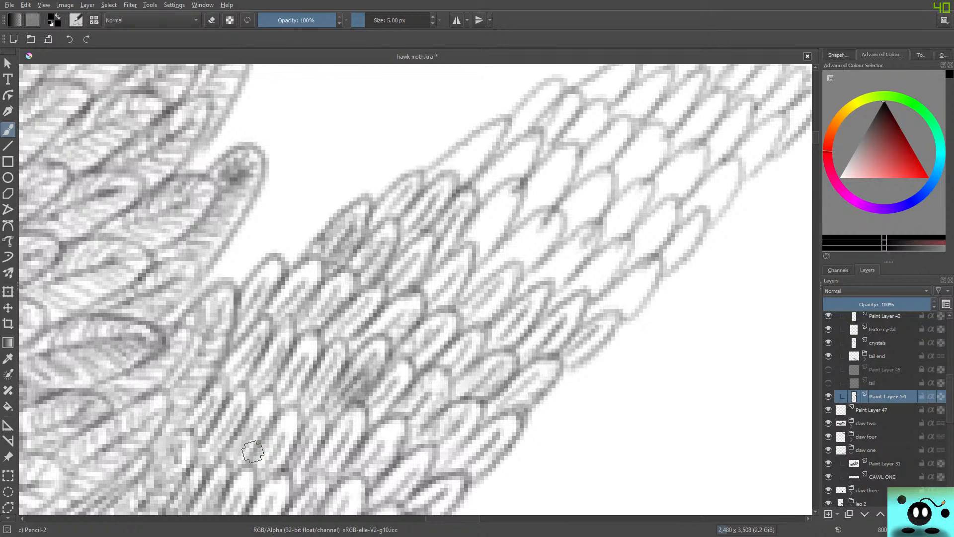
{"action": "left_click_drag", "start_coordinate": [371, 351], "coordinate": [339, 389]}
{"action": "mouse_move", "coordinate": [412, 464]}
{"action": "left_mouse_down"}
{"action": "mouse_move", "coordinate": [385, 499]}
{"action": "mouse_move", "coordinate": [387, 485]}
{"action": "mouse_move", "coordinate": [415, 462]}
{"action": "left_mouse_up"}
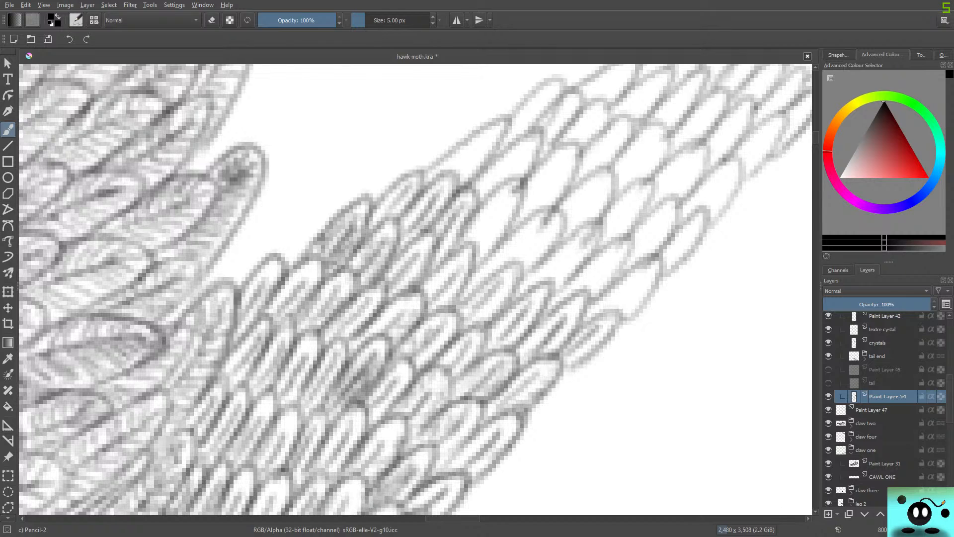
Shade the two blank feathers in the middle of the strip just above the finished rows.
{"action": "left_click_drag", "start_coordinate": [453, 519], "coordinate": [464, 518]}
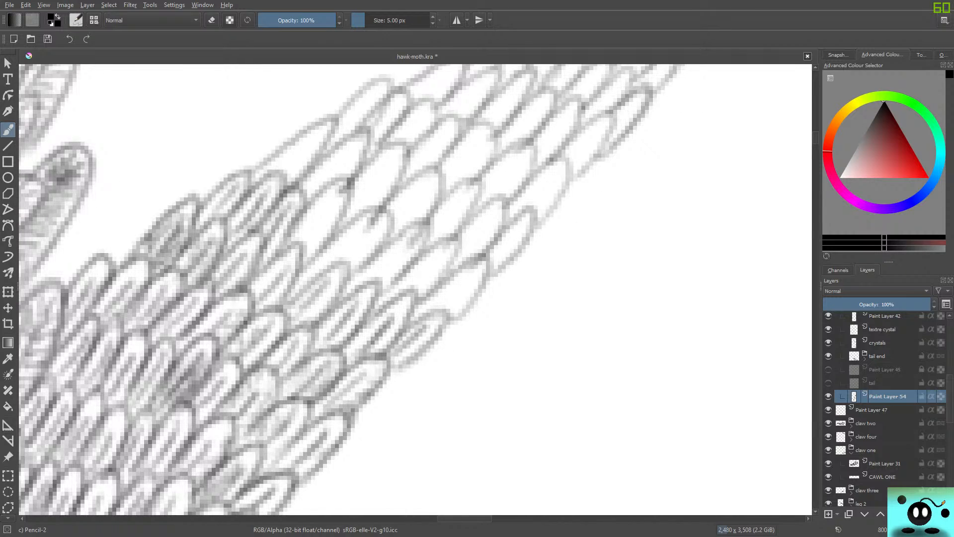
{"action": "mouse_move", "coordinate": [305, 243]}
{"action": "left_mouse_down"}
{"action": "mouse_move", "coordinate": [337, 190]}
{"action": "mouse_move", "coordinate": [313, 249]}
{"action": "mouse_move", "coordinate": [343, 203]}
{"action": "mouse_move", "coordinate": [313, 242]}
{"action": "mouse_move", "coordinate": [343, 211]}
{"action": "mouse_move", "coordinate": [348, 195]}
{"action": "mouse_move", "coordinate": [335, 178]}
{"action": "left_mouse_up"}
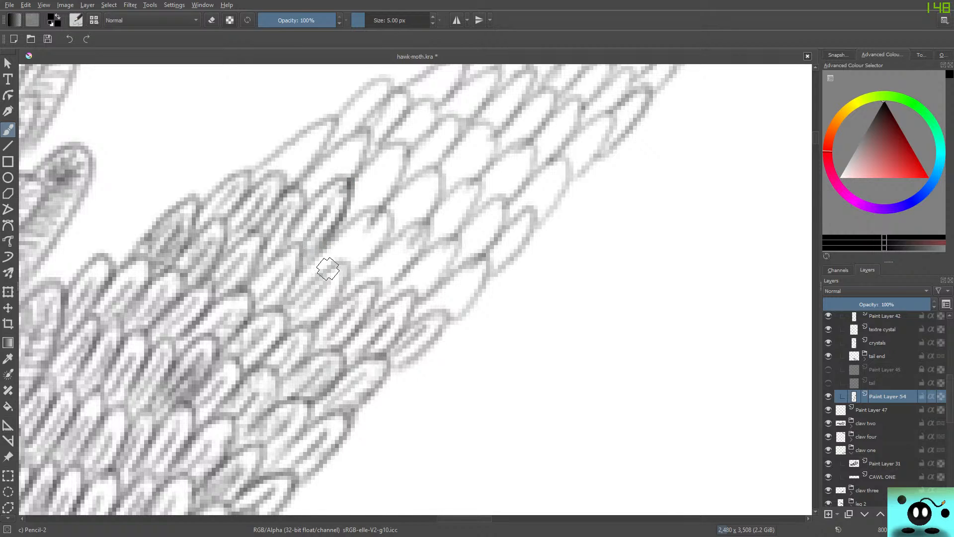
{"action": "left_click_drag", "start_coordinate": [341, 256], "coordinate": [379, 219]}
{"action": "mouse_move", "coordinate": [337, 259]}
{"action": "left_mouse_down"}
{"action": "mouse_move", "coordinate": [360, 237]}
{"action": "mouse_move", "coordinate": [383, 234]}
{"action": "mouse_move", "coordinate": [347, 223]}
{"action": "mouse_move", "coordinate": [301, 289]}
{"action": "mouse_move", "coordinate": [318, 261]}
{"action": "mouse_move", "coordinate": [360, 231]}
{"action": "mouse_move", "coordinate": [338, 267]}
{"action": "mouse_move", "coordinate": [362, 238]}
{"action": "left_mouse_up"}
Switch to the Eraser Circle brush and set its size to 2.81 px.
{"action": "key", "text": "slash"}
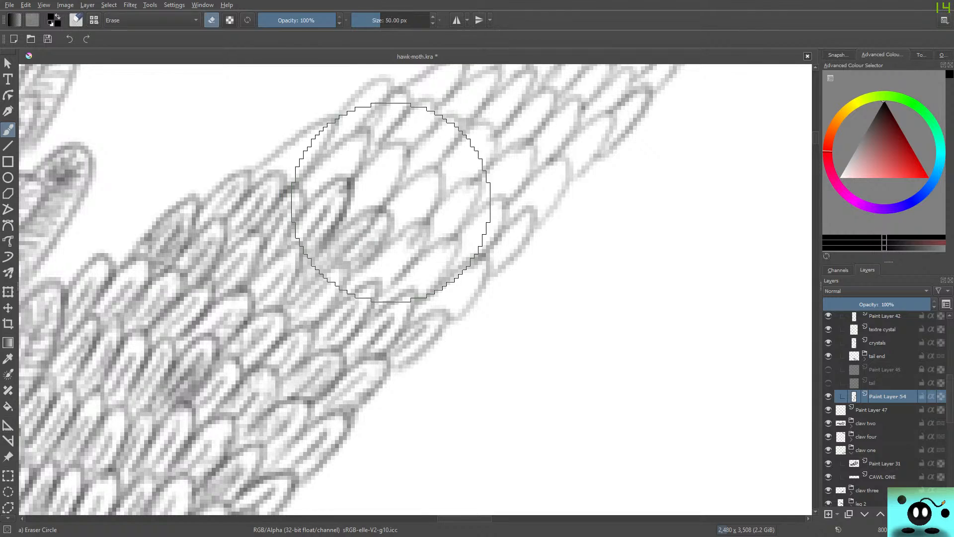
{"action": "left_click", "coordinate": [362, 21]}
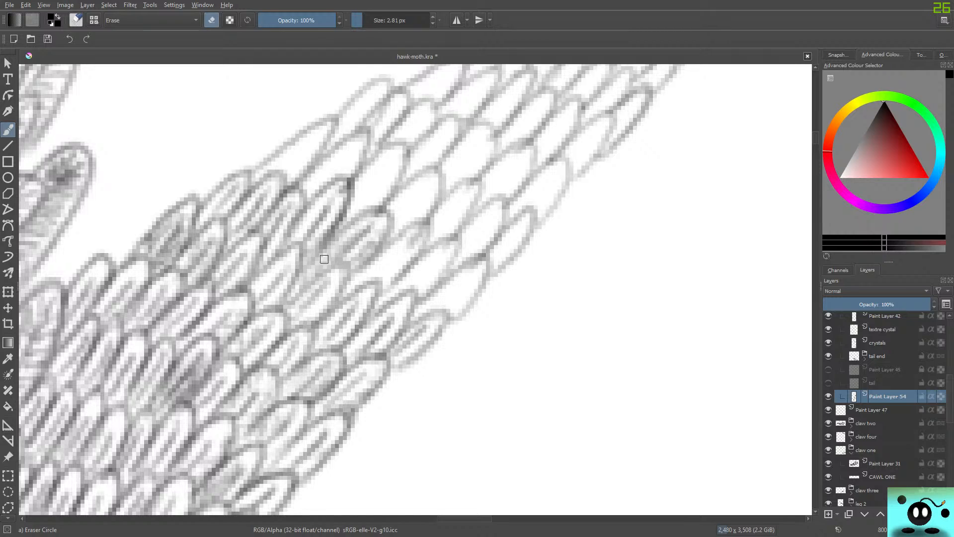
Switch back to the Pencil-2 brush and shade the blank feathers between the middle of the strip and its outer edge.
{"action": "key", "text": "slash"}
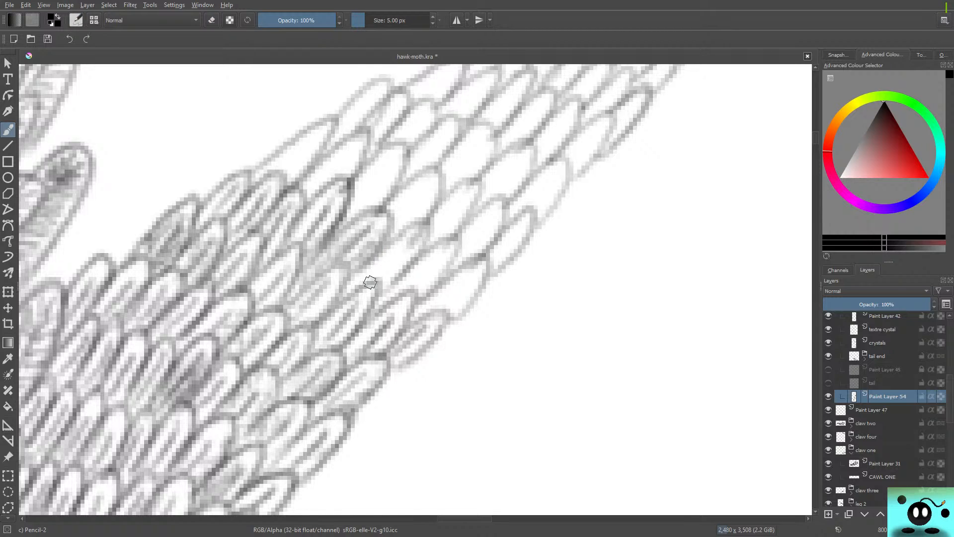
{"action": "mouse_move", "coordinate": [375, 289]}
{"action": "left_mouse_down"}
{"action": "mouse_move", "coordinate": [427, 227]}
{"action": "mouse_move", "coordinate": [393, 238]}
{"action": "mouse_move", "coordinate": [379, 267]}
{"action": "left_mouse_up"}
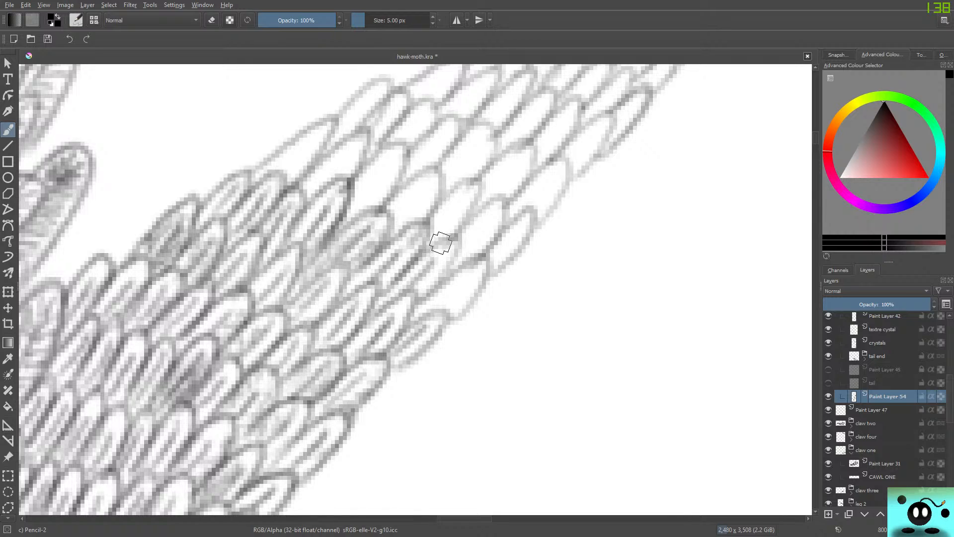
{"action": "mouse_move", "coordinate": [426, 309]}
{"action": "left_mouse_down"}
{"action": "mouse_move", "coordinate": [481, 268]}
{"action": "mouse_move", "coordinate": [438, 283]}
{"action": "left_mouse_up"}
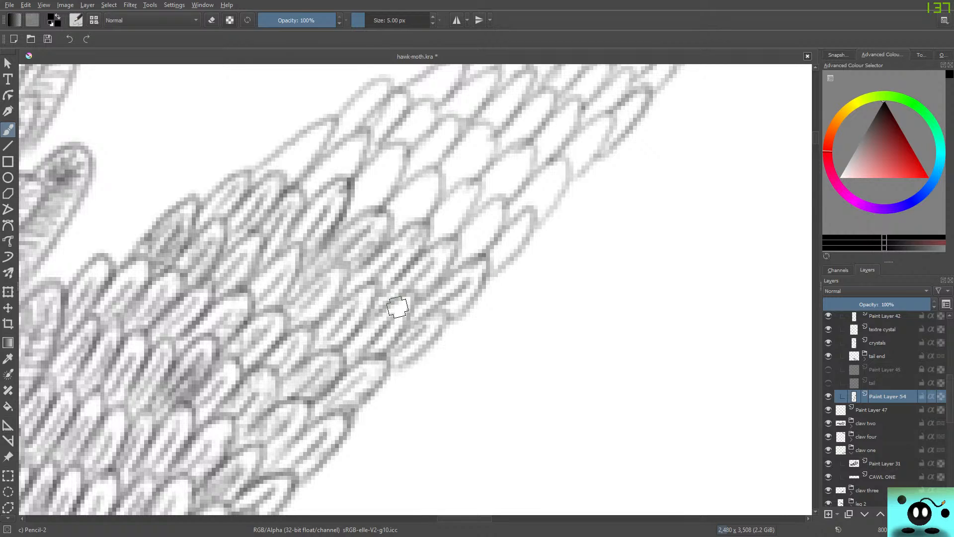
Shade the long blank feather on the inner edge of the strip and the two feathers beside it.
{"action": "left_click_drag", "start_coordinate": [285, 172], "coordinate": [336, 120]}
{"action": "left_click_drag", "start_coordinate": [334, 120], "coordinate": [257, 170]}
{"action": "left_click_drag", "start_coordinate": [312, 188], "coordinate": [344, 151]}
{"action": "left_click_drag", "start_coordinate": [326, 174], "coordinate": [355, 146]}
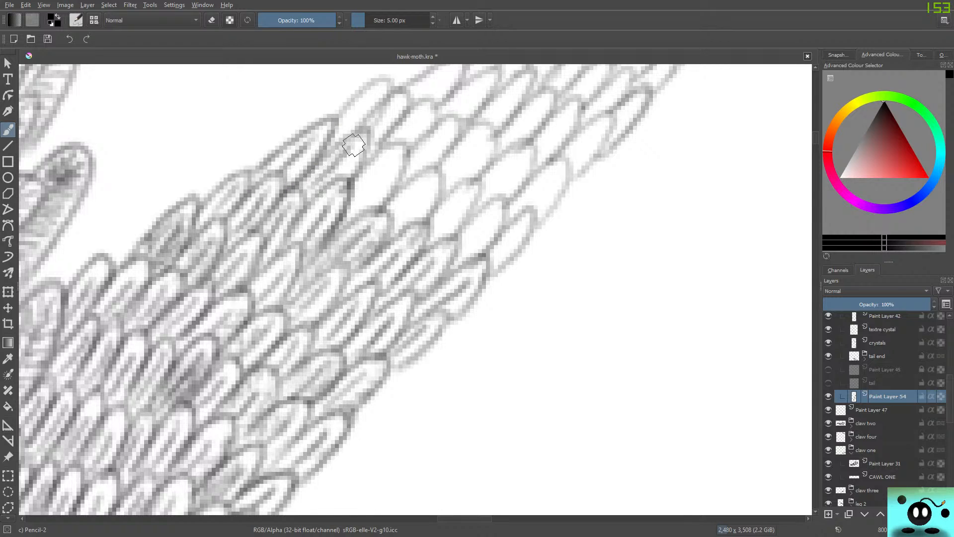
{"action": "left_click_drag", "start_coordinate": [348, 179], "coordinate": [369, 131]}
{"action": "left_click_drag", "start_coordinate": [369, 131], "coordinate": [340, 143]}
{"action": "mouse_move", "coordinate": [359, 204]}
{"action": "left_mouse_down"}
{"action": "mouse_move", "coordinate": [406, 149]}
{"action": "mouse_move", "coordinate": [368, 171]}
{"action": "left_mouse_up"}
Shade the two wide blank feathers in the middle of the strip, with darker tone at their bases.
{"action": "mouse_move", "coordinate": [398, 220]}
{"action": "left_mouse_down"}
{"action": "mouse_move", "coordinate": [440, 194]}
{"action": "mouse_move", "coordinate": [437, 174]}
{"action": "mouse_move", "coordinate": [390, 197]}
{"action": "mouse_move", "coordinate": [384, 219]}
{"action": "mouse_move", "coordinate": [416, 161]}
{"action": "mouse_move", "coordinate": [432, 193]}
{"action": "left_mouse_up"}
{"action": "mouse_move", "coordinate": [423, 208]}
{"action": "left_mouse_down"}
{"action": "mouse_move", "coordinate": [386, 232]}
{"action": "mouse_move", "coordinate": [404, 188]}
{"action": "mouse_move", "coordinate": [438, 175]}
{"action": "mouse_move", "coordinate": [436, 195]}
{"action": "mouse_move", "coordinate": [414, 214]}
{"action": "left_mouse_up"}
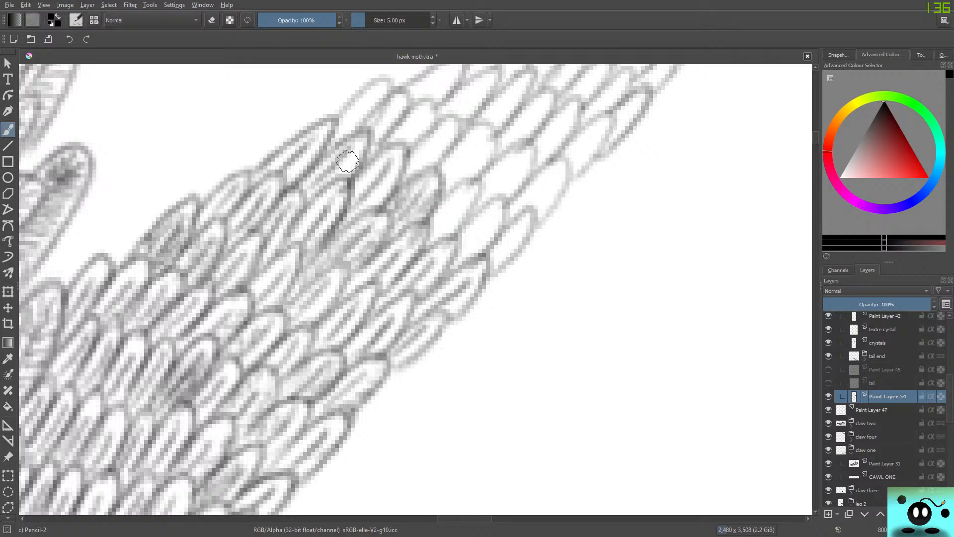
{"action": "mouse_move", "coordinate": [359, 201]}
{"action": "left_mouse_down"}
{"action": "mouse_move", "coordinate": [365, 206]}
{"action": "mouse_move", "coordinate": [394, 175]}
{"action": "left_mouse_up"}
{"action": "mouse_move", "coordinate": [380, 209]}
{"action": "left_mouse_down"}
{"action": "mouse_move", "coordinate": [406, 152]}
{"action": "mouse_move", "coordinate": [377, 151]}
{"action": "left_mouse_up"}
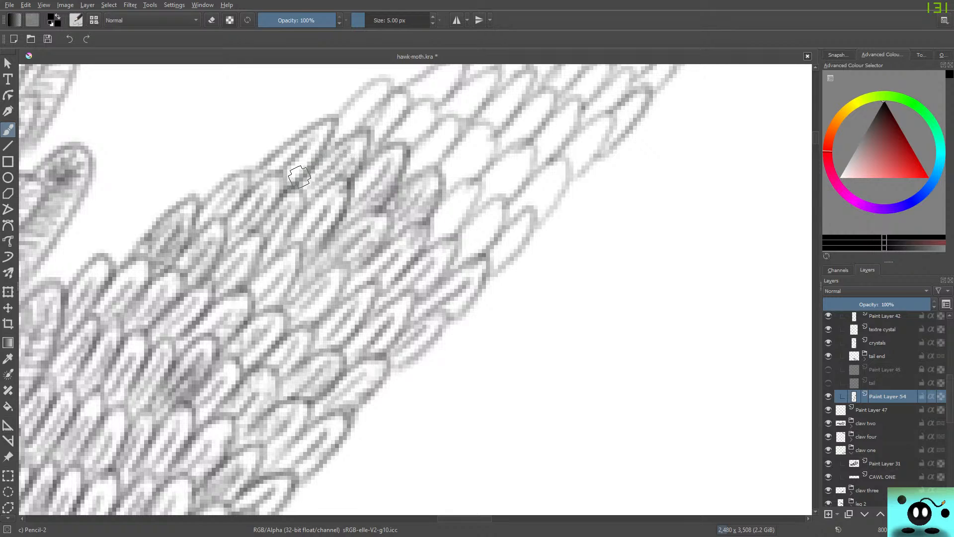
Deepen the shadows at the base of the long inner-edge feather and between the finished feathers in the middle rows.
{"action": "mouse_move", "coordinate": [310, 159]}
{"action": "left_mouse_down"}
{"action": "mouse_move", "coordinate": [265, 183]}
{"action": "mouse_move", "coordinate": [308, 154]}
{"action": "mouse_move", "coordinate": [285, 182]}
{"action": "mouse_move", "coordinate": [277, 161]}
{"action": "mouse_move", "coordinate": [260, 171]}
{"action": "left_mouse_up"}
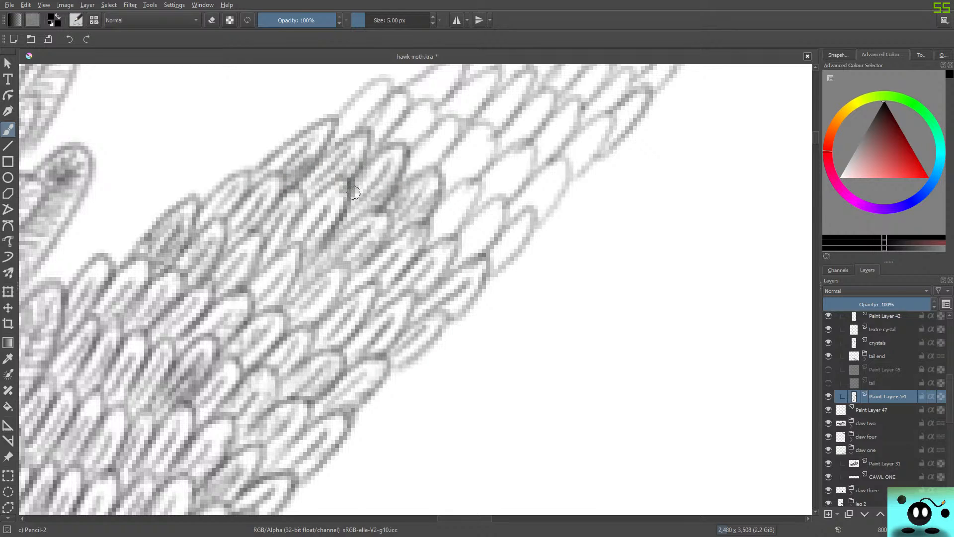
{"action": "left_click_drag", "start_coordinate": [411, 205], "coordinate": [392, 226]}
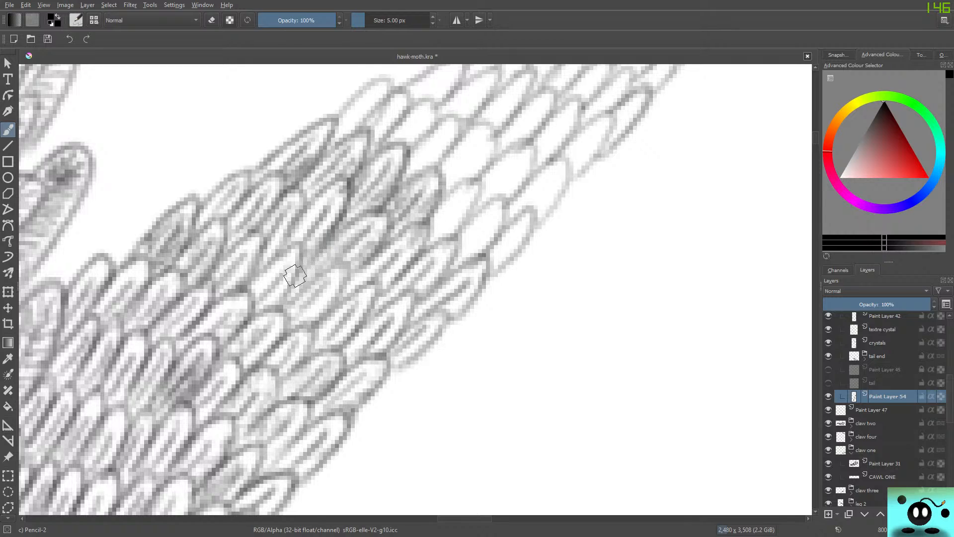
{"action": "mouse_move", "coordinate": [281, 309]}
{"action": "left_mouse_down"}
{"action": "mouse_move", "coordinate": [325, 270]}
{"action": "mouse_move", "coordinate": [318, 276]}
{"action": "mouse_move", "coordinate": [346, 268]}
{"action": "mouse_move", "coordinate": [336, 291]}
{"action": "mouse_move", "coordinate": [280, 283]}
{"action": "mouse_move", "coordinate": [266, 303]}
{"action": "mouse_move", "coordinate": [303, 259]}
{"action": "mouse_move", "coordinate": [297, 267]}
{"action": "mouse_move", "coordinate": [281, 250]}
{"action": "mouse_move", "coordinate": [242, 297]}
{"action": "left_mouse_up"}
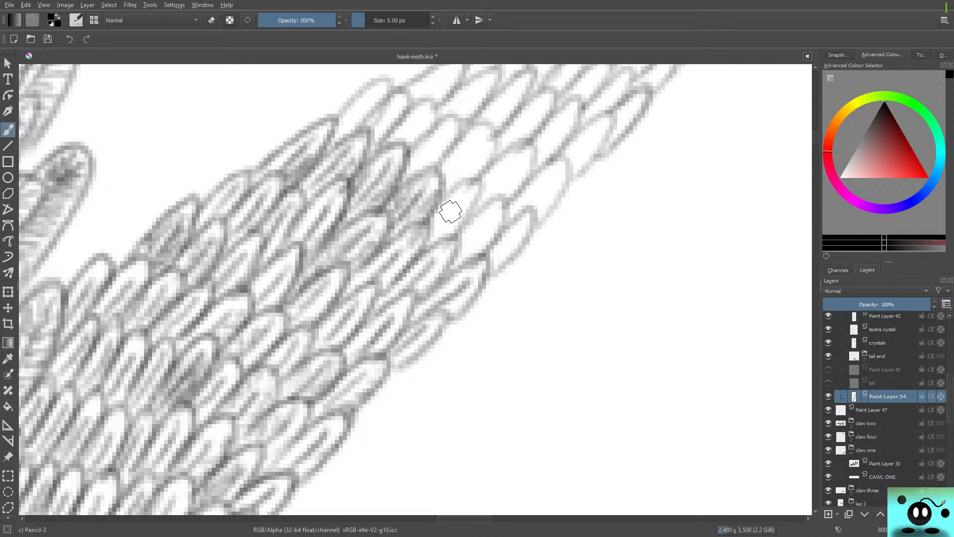
Shade the three blank feathers running from the middle of the strip to its outer edge in the next row.
{"action": "left_click_drag", "start_coordinate": [450, 211], "coordinate": [443, 239]}
{"action": "mouse_move", "coordinate": [476, 192]}
{"action": "left_mouse_down"}
{"action": "mouse_move", "coordinate": [450, 238]}
{"action": "mouse_move", "coordinate": [434, 224]}
{"action": "left_mouse_up"}
{"action": "mouse_move", "coordinate": [489, 215]}
{"action": "left_mouse_down"}
{"action": "mouse_move", "coordinate": [467, 245]}
{"action": "mouse_move", "coordinate": [482, 252]}
{"action": "left_mouse_up"}
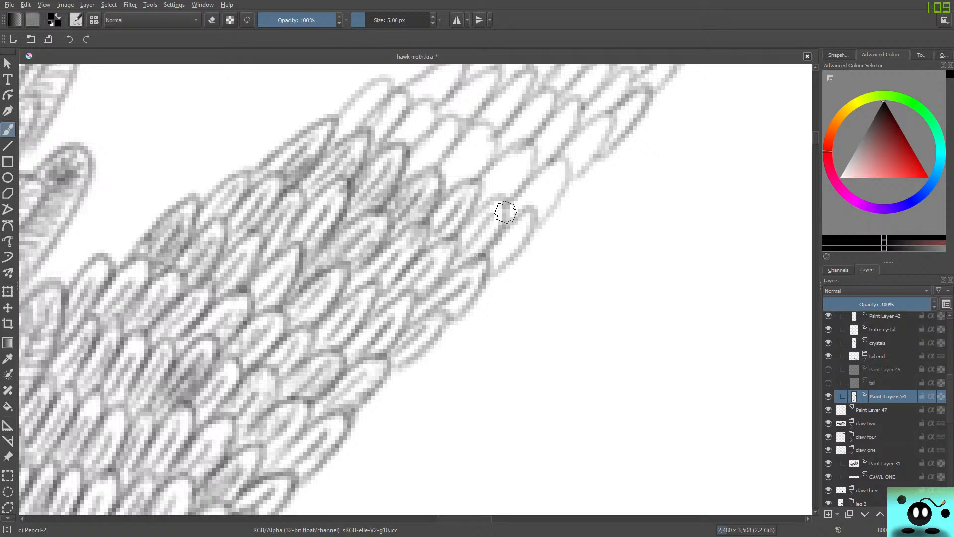
{"action": "left_click_drag", "start_coordinate": [500, 197], "coordinate": [464, 226]}
{"action": "mouse_move", "coordinate": [487, 263]}
{"action": "left_mouse_down"}
{"action": "mouse_move", "coordinate": [518, 235]}
{"action": "mouse_move", "coordinate": [491, 274]}
{"action": "left_mouse_up"}
{"action": "mouse_move", "coordinate": [492, 273]}
{"action": "left_mouse_down"}
{"action": "mouse_move", "coordinate": [531, 224]}
{"action": "mouse_move", "coordinate": [523, 216]}
{"action": "left_mouse_up"}
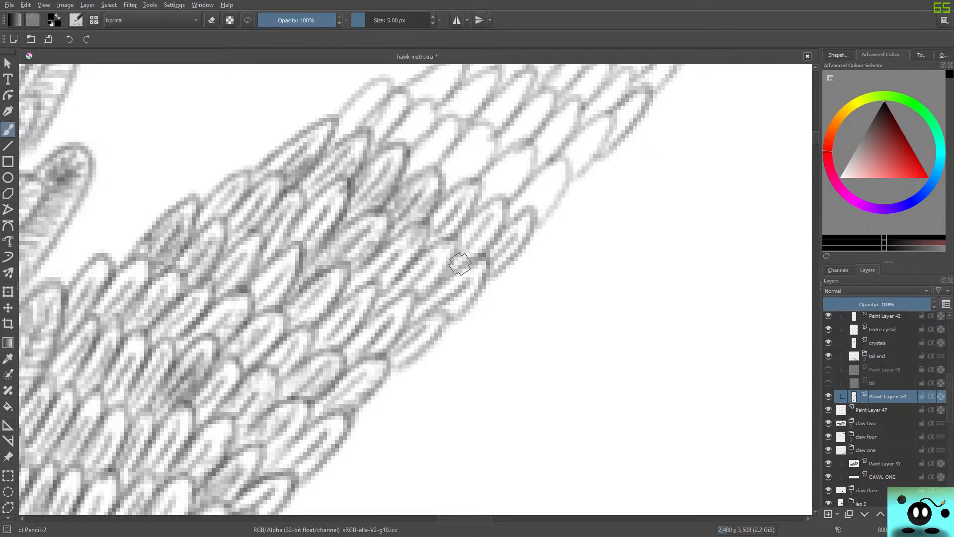
Fill the next row of feathers with shading across the whole strip, from the inner edge to the outer edge.
{"action": "mouse_move", "coordinate": [361, 114]}
{"action": "left_mouse_down"}
{"action": "mouse_move", "coordinate": [339, 128]}
{"action": "mouse_move", "coordinate": [357, 111]}
{"action": "mouse_move", "coordinate": [344, 138]}
{"action": "mouse_move", "coordinate": [382, 94]}
{"action": "mouse_move", "coordinate": [375, 82]}
{"action": "mouse_move", "coordinate": [335, 114]}
{"action": "mouse_move", "coordinate": [378, 79]}
{"action": "mouse_move", "coordinate": [354, 127]}
{"action": "mouse_move", "coordinate": [373, 130]}
{"action": "mouse_move", "coordinate": [388, 113]}
{"action": "mouse_move", "coordinate": [378, 133]}
{"action": "mouse_move", "coordinate": [405, 101]}
{"action": "mouse_move", "coordinate": [390, 96]}
{"action": "mouse_move", "coordinate": [382, 139]}
{"action": "mouse_move", "coordinate": [395, 150]}
{"action": "mouse_move", "coordinate": [422, 114]}
{"action": "mouse_move", "coordinate": [408, 149]}
{"action": "mouse_move", "coordinate": [425, 98]}
{"action": "mouse_move", "coordinate": [393, 124]}
{"action": "mouse_move", "coordinate": [404, 173]}
{"action": "mouse_move", "coordinate": [447, 132]}
{"action": "mouse_move", "coordinate": [424, 170]}
{"action": "mouse_move", "coordinate": [452, 127]}
{"action": "mouse_move", "coordinate": [395, 170]}
{"action": "mouse_move", "coordinate": [449, 168]}
{"action": "mouse_move", "coordinate": [445, 186]}
{"action": "mouse_move", "coordinate": [478, 141]}
{"action": "mouse_move", "coordinate": [463, 180]}
{"action": "mouse_move", "coordinate": [495, 135]}
{"action": "mouse_move", "coordinate": [469, 131]}
{"action": "mouse_move", "coordinate": [411, 175]}
{"action": "left_mouse_up"}
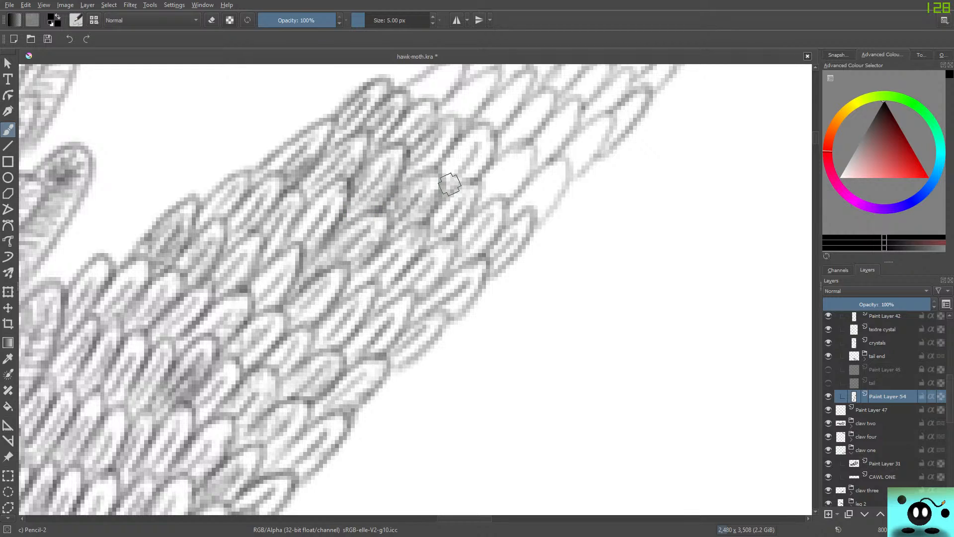
{"action": "mouse_move", "coordinate": [450, 184]}
{"action": "left_mouse_down"}
{"action": "mouse_move", "coordinate": [462, 145]}
{"action": "mouse_move", "coordinate": [480, 136]}
{"action": "mouse_move", "coordinate": [472, 179]}
{"action": "mouse_move", "coordinate": [487, 127]}
{"action": "mouse_move", "coordinate": [436, 189]}
{"action": "left_mouse_up"}
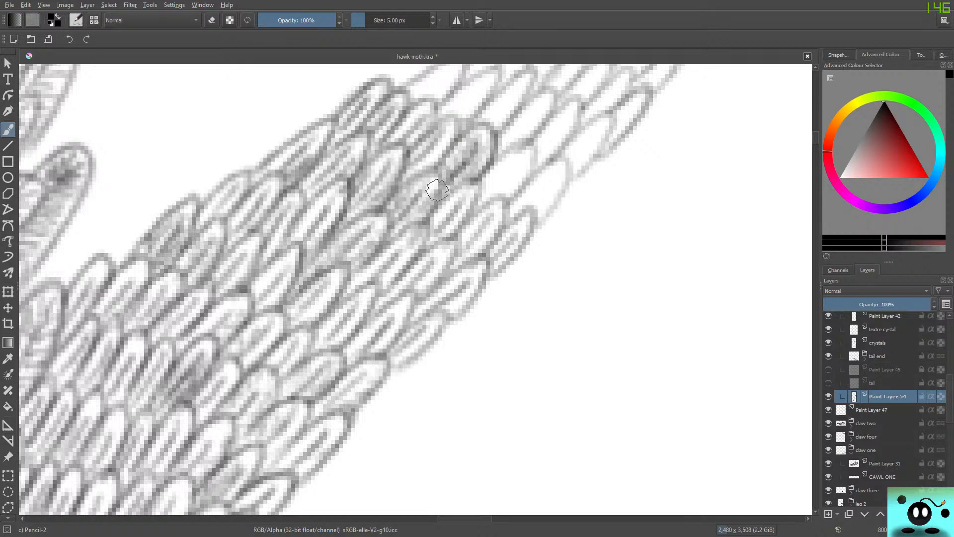
{"action": "mouse_move", "coordinate": [505, 173]}
{"action": "left_mouse_down"}
{"action": "mouse_move", "coordinate": [481, 198]}
{"action": "mouse_move", "coordinate": [504, 198]}
{"action": "mouse_move", "coordinate": [529, 149]}
{"action": "mouse_move", "coordinate": [479, 182]}
{"action": "mouse_move", "coordinate": [507, 188]}
{"action": "mouse_move", "coordinate": [524, 159]}
{"action": "mouse_move", "coordinate": [498, 162]}
{"action": "mouse_move", "coordinate": [483, 201]}
{"action": "left_mouse_up"}
{"action": "mouse_move", "coordinate": [546, 189]}
{"action": "left_mouse_down"}
{"action": "mouse_move", "coordinate": [533, 205]}
{"action": "mouse_move", "coordinate": [534, 229]}
{"action": "mouse_move", "coordinate": [568, 177]}
{"action": "mouse_move", "coordinate": [543, 173]}
{"action": "mouse_move", "coordinate": [519, 198]}
{"action": "mouse_move", "coordinate": [517, 214]}
{"action": "mouse_move", "coordinate": [549, 180]}
{"action": "mouse_move", "coordinate": [550, 202]}
{"action": "mouse_move", "coordinate": [545, 194]}
{"action": "mouse_move", "coordinate": [538, 212]}
{"action": "mouse_move", "coordinate": [562, 181]}
{"action": "mouse_move", "coordinate": [447, 249]}
{"action": "mouse_move", "coordinate": [517, 240]}
{"action": "left_mouse_up"}
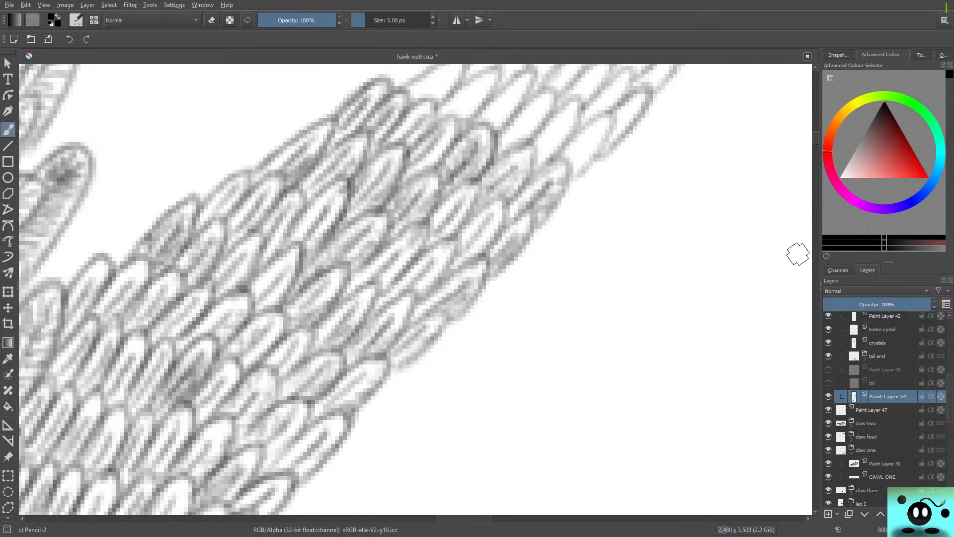
Shade the blank inner-edge feather above the finished rows and the neighbouring feathers toward the middle of the strip.
{"action": "left_click_drag", "start_coordinate": [816, 136], "coordinate": [816, 130]}
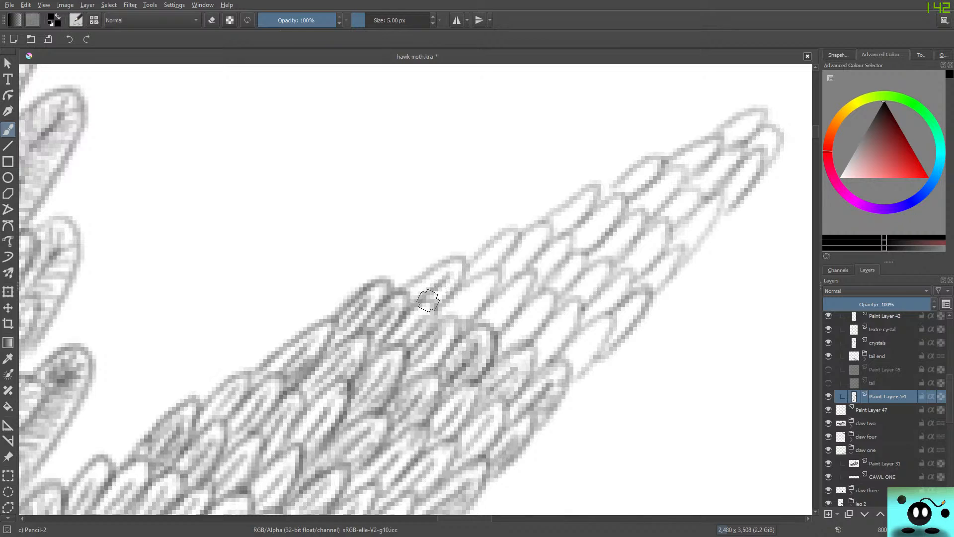
{"action": "mouse_move", "coordinate": [459, 263]}
{"action": "left_mouse_down"}
{"action": "mouse_move", "coordinate": [415, 280]}
{"action": "mouse_move", "coordinate": [452, 317]}
{"action": "mouse_move", "coordinate": [485, 291]}
{"action": "mouse_move", "coordinate": [463, 324]}
{"action": "mouse_move", "coordinate": [484, 283]}
{"action": "mouse_move", "coordinate": [454, 295]}
{"action": "mouse_move", "coordinate": [440, 317]}
{"action": "left_mouse_up"}
{"action": "mouse_move", "coordinate": [476, 288]}
{"action": "left_mouse_down"}
{"action": "mouse_move", "coordinate": [474, 309]}
{"action": "mouse_move", "coordinate": [450, 315]}
{"action": "left_mouse_up"}
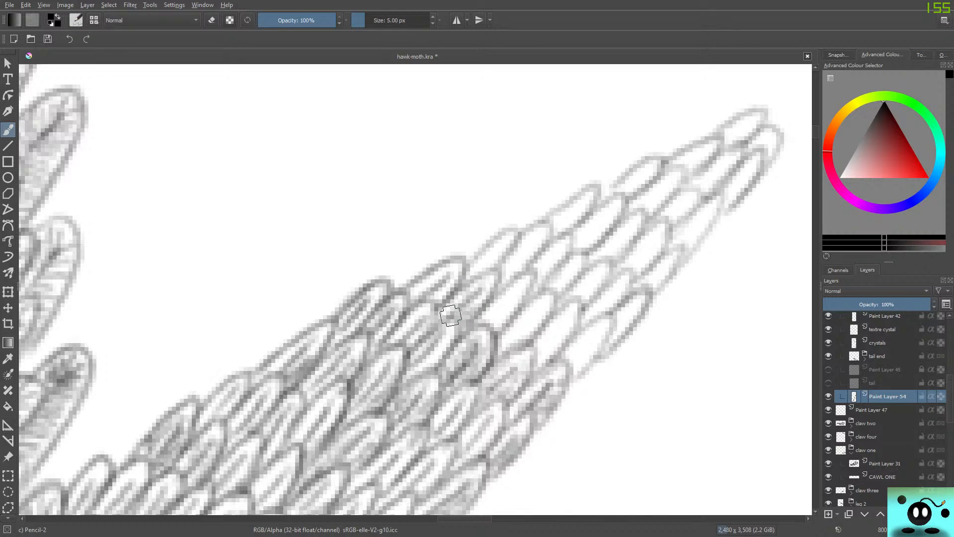
{"action": "left_click_drag", "start_coordinate": [512, 296], "coordinate": [484, 337]}
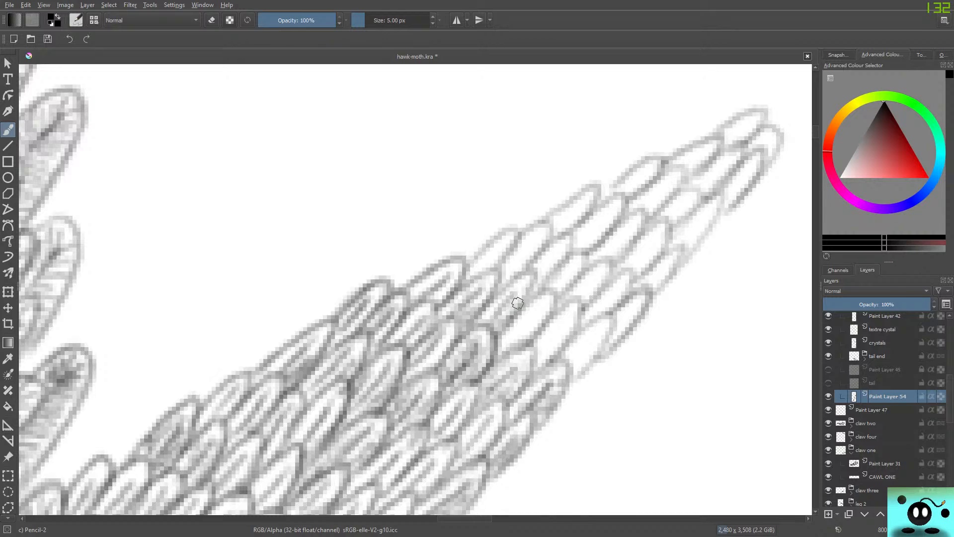
{"action": "mouse_move", "coordinate": [518, 303]}
{"action": "left_mouse_down"}
{"action": "mouse_move", "coordinate": [528, 285]}
{"action": "mouse_move", "coordinate": [497, 311]}
{"action": "mouse_move", "coordinate": [532, 319]}
{"action": "left_mouse_up"}
{"action": "left_click_drag", "start_coordinate": [514, 336], "coordinate": [549, 309]}
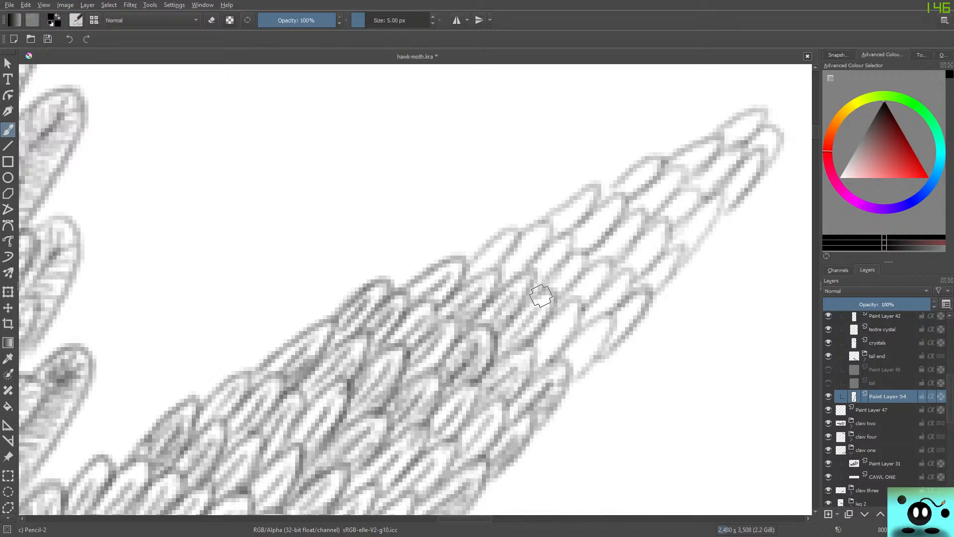
Shade the blank feathers near the outer edge and deepen the shadows around the finished feathers just below them.
{"action": "mouse_move", "coordinate": [536, 363]}
{"action": "left_mouse_down"}
{"action": "mouse_move", "coordinate": [564, 324]}
{"action": "mouse_move", "coordinate": [558, 331]}
{"action": "mouse_move", "coordinate": [569, 334]}
{"action": "mouse_move", "coordinate": [582, 301]}
{"action": "left_mouse_up"}
{"action": "mouse_move", "coordinate": [566, 372]}
{"action": "left_mouse_down"}
{"action": "mouse_move", "coordinate": [595, 329]}
{"action": "mouse_move", "coordinate": [570, 373]}
{"action": "mouse_move", "coordinate": [586, 368]}
{"action": "mouse_move", "coordinate": [613, 310]}
{"action": "left_mouse_up"}
{"action": "left_click_drag", "start_coordinate": [554, 358], "coordinate": [575, 334]}
{"action": "left_click_drag", "start_coordinate": [547, 387], "coordinate": [565, 363]}
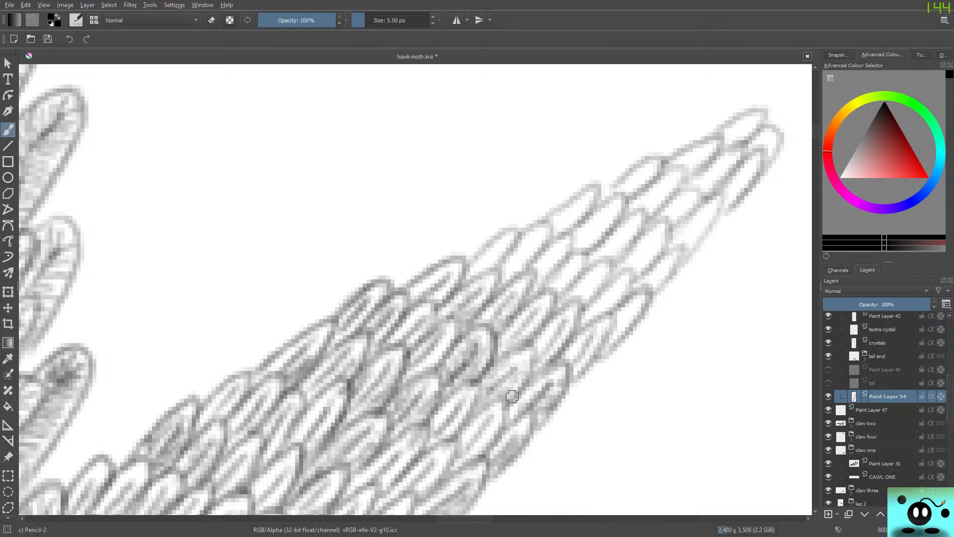
{"action": "left_click_drag", "start_coordinate": [512, 397], "coordinate": [527, 358]}
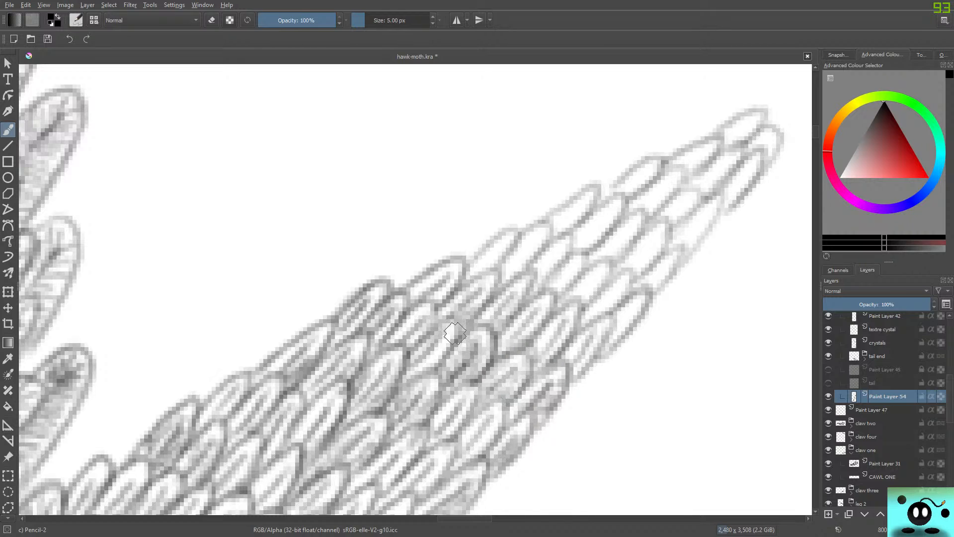
{"action": "mouse_move", "coordinate": [445, 343]}
{"action": "left_mouse_down"}
{"action": "mouse_move", "coordinate": [458, 328]}
{"action": "mouse_move", "coordinate": [403, 301]}
{"action": "left_mouse_up"}
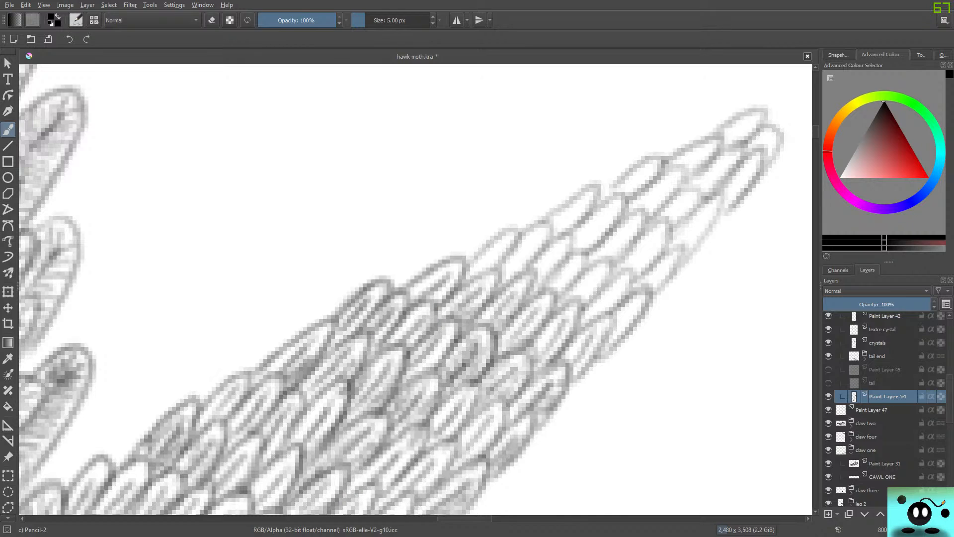
Shade the rows of blank feathers where the tail narrows, from the inner edge across to the outer edge.
{"action": "left_click_drag", "start_coordinate": [453, 518], "coordinate": [463, 518]}
{"action": "mouse_move", "coordinate": [338, 264]}
{"action": "left_mouse_down"}
{"action": "mouse_move", "coordinate": [352, 250]}
{"action": "mouse_move", "coordinate": [333, 267]}
{"action": "mouse_move", "coordinate": [355, 259]}
{"action": "mouse_move", "coordinate": [356, 272]}
{"action": "mouse_move", "coordinate": [398, 238]}
{"action": "mouse_move", "coordinate": [389, 271]}
{"action": "mouse_move", "coordinate": [406, 256]}
{"action": "mouse_move", "coordinate": [407, 291]}
{"action": "mouse_move", "coordinate": [435, 268]}
{"action": "mouse_move", "coordinate": [439, 286]}
{"action": "mouse_move", "coordinate": [428, 298]}
{"action": "mouse_move", "coordinate": [453, 280]}
{"action": "left_mouse_up"}
{"action": "mouse_move", "coordinate": [448, 313]}
{"action": "left_mouse_down"}
{"action": "mouse_move", "coordinate": [483, 280]}
{"action": "mouse_move", "coordinate": [486, 305]}
{"action": "mouse_move", "coordinate": [486, 288]}
{"action": "left_mouse_up"}
{"action": "mouse_move", "coordinate": [413, 228]}
{"action": "left_mouse_down"}
{"action": "mouse_move", "coordinate": [426, 230]}
{"action": "mouse_move", "coordinate": [420, 222]}
{"action": "left_mouse_up"}
{"action": "mouse_move", "coordinate": [323, 270]}
{"action": "left_mouse_down"}
{"action": "mouse_move", "coordinate": [362, 230]}
{"action": "mouse_move", "coordinate": [356, 263]}
{"action": "mouse_move", "coordinate": [393, 224]}
{"action": "mouse_move", "coordinate": [378, 270]}
{"action": "mouse_move", "coordinate": [418, 236]}
{"action": "mouse_move", "coordinate": [397, 294]}
{"action": "mouse_move", "coordinate": [445, 264]}
{"action": "mouse_move", "coordinate": [400, 314]}
{"action": "mouse_move", "coordinate": [465, 261]}
{"action": "mouse_move", "coordinate": [428, 318]}
{"action": "mouse_move", "coordinate": [458, 322]}
{"action": "mouse_move", "coordinate": [470, 244]}
{"action": "mouse_move", "coordinate": [491, 214]}
{"action": "mouse_move", "coordinate": [486, 268]}
{"action": "mouse_move", "coordinate": [497, 272]}
{"action": "mouse_move", "coordinate": [517, 228]}
{"action": "mouse_move", "coordinate": [494, 286]}
{"action": "mouse_move", "coordinate": [524, 266]}
{"action": "mouse_move", "coordinate": [517, 254]}
{"action": "mouse_move", "coordinate": [500, 270]}
{"action": "left_mouse_up"}
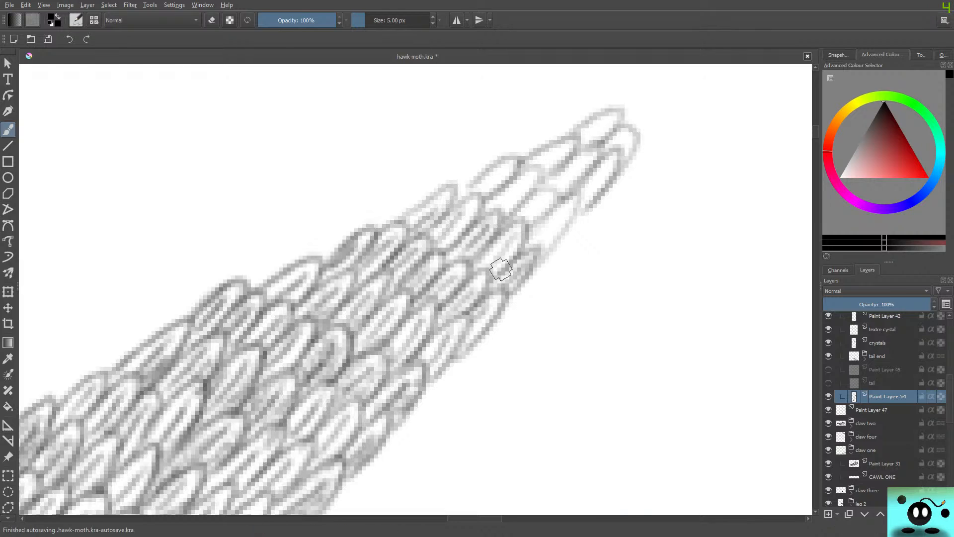
Shade the remaining feathers up to the tail's tip and darken the outlines of the pale feathers along both edges.
{"action": "mouse_move", "coordinate": [480, 191]}
{"action": "left_mouse_down"}
{"action": "mouse_move", "coordinate": [511, 163]}
{"action": "mouse_move", "coordinate": [467, 189]}
{"action": "mouse_move", "coordinate": [524, 180]}
{"action": "mouse_move", "coordinate": [504, 217]}
{"action": "mouse_move", "coordinate": [481, 216]}
{"action": "mouse_move", "coordinate": [521, 212]}
{"action": "mouse_move", "coordinate": [543, 196]}
{"action": "mouse_move", "coordinate": [537, 219]}
{"action": "mouse_move", "coordinate": [557, 221]}
{"action": "mouse_move", "coordinate": [599, 172]}
{"action": "mouse_move", "coordinate": [556, 185]}
{"action": "mouse_move", "coordinate": [555, 149]}
{"action": "mouse_move", "coordinate": [590, 132]}
{"action": "mouse_move", "coordinate": [629, 136]}
{"action": "left_mouse_up"}
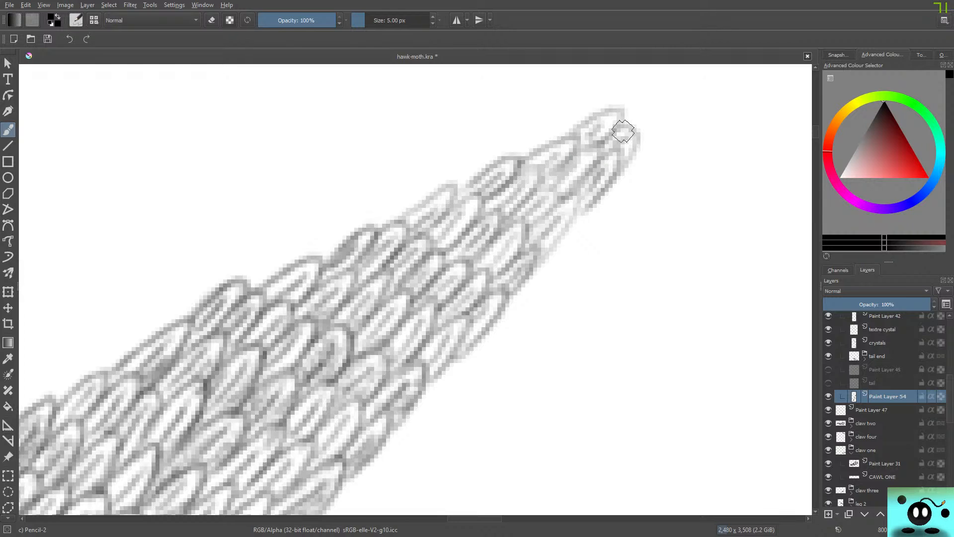
{"action": "mouse_move", "coordinate": [469, 189]}
{"action": "left_mouse_down"}
{"action": "mouse_move", "coordinate": [492, 159]}
{"action": "mouse_move", "coordinate": [478, 204]}
{"action": "mouse_move", "coordinate": [528, 172]}
{"action": "mouse_move", "coordinate": [514, 208]}
{"action": "mouse_move", "coordinate": [547, 187]}
{"action": "mouse_move", "coordinate": [526, 230]}
{"action": "mouse_move", "coordinate": [572, 203]}
{"action": "left_mouse_up"}
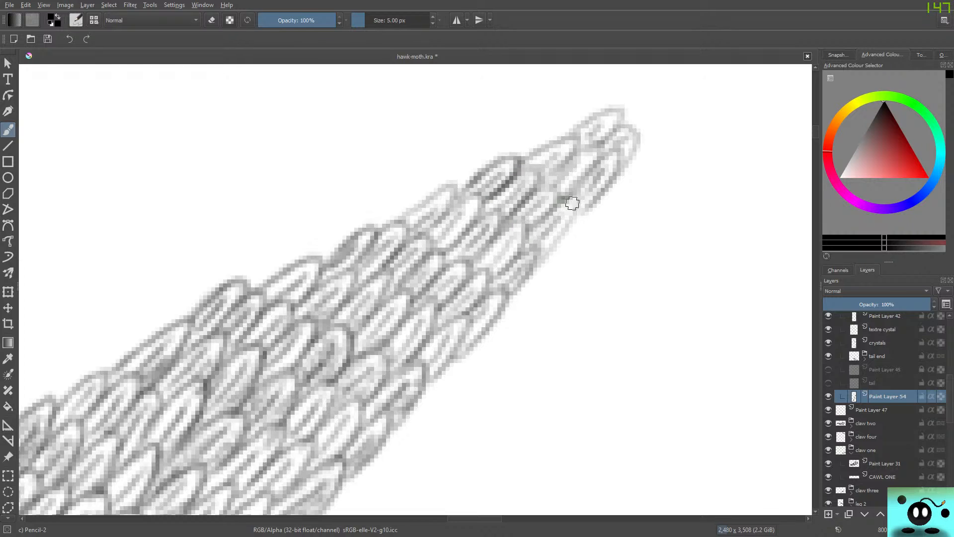
{"action": "mouse_move", "coordinate": [419, 207]}
{"action": "left_mouse_down"}
{"action": "mouse_move", "coordinate": [426, 194]}
{"action": "mouse_move", "coordinate": [449, 213]}
{"action": "mouse_move", "coordinate": [427, 237]}
{"action": "mouse_move", "coordinate": [447, 254]}
{"action": "mouse_move", "coordinate": [497, 210]}
{"action": "mouse_move", "coordinate": [476, 262]}
{"action": "mouse_move", "coordinate": [519, 221]}
{"action": "mouse_move", "coordinate": [489, 264]}
{"action": "left_mouse_up"}
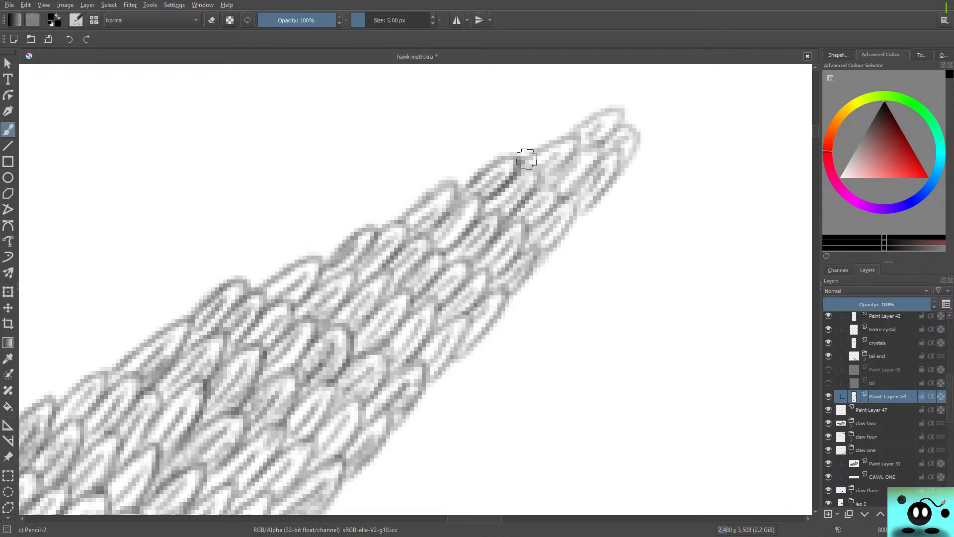
{"action": "mouse_move", "coordinate": [526, 159]}
{"action": "left_mouse_down"}
{"action": "mouse_move", "coordinate": [545, 144]}
{"action": "mouse_move", "coordinate": [544, 164]}
{"action": "mouse_move", "coordinate": [563, 191]}
{"action": "mouse_move", "coordinate": [609, 152]}
{"action": "mouse_move", "coordinate": [599, 186]}
{"action": "mouse_move", "coordinate": [622, 131]}
{"action": "mouse_move", "coordinate": [619, 114]}
{"action": "mouse_move", "coordinate": [571, 131]}
{"action": "left_mouse_up"}
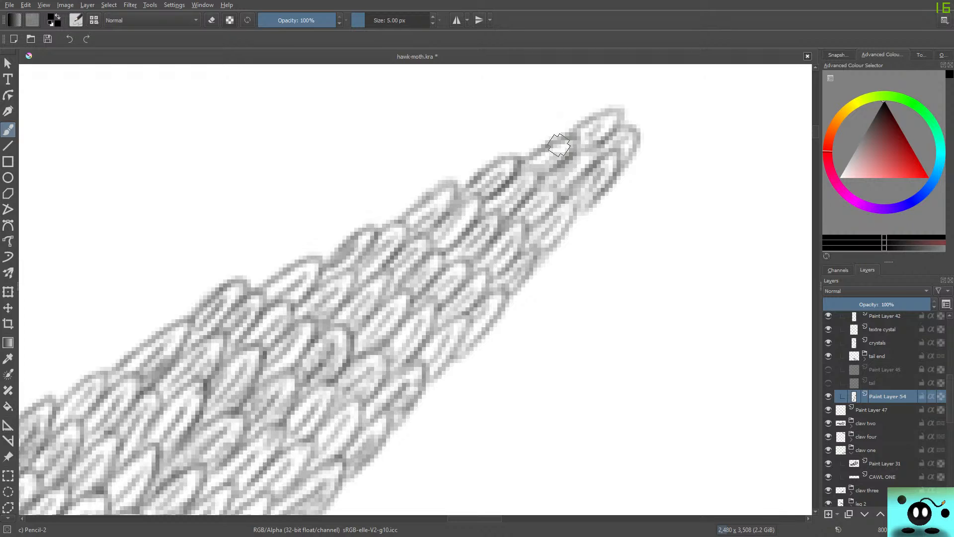
Reset the canvas rotation and review the shading over the whole tail and the adjoining body feathers.
{"action": "left_click_drag", "start_coordinate": [816, 132], "coordinate": [815, 136]}
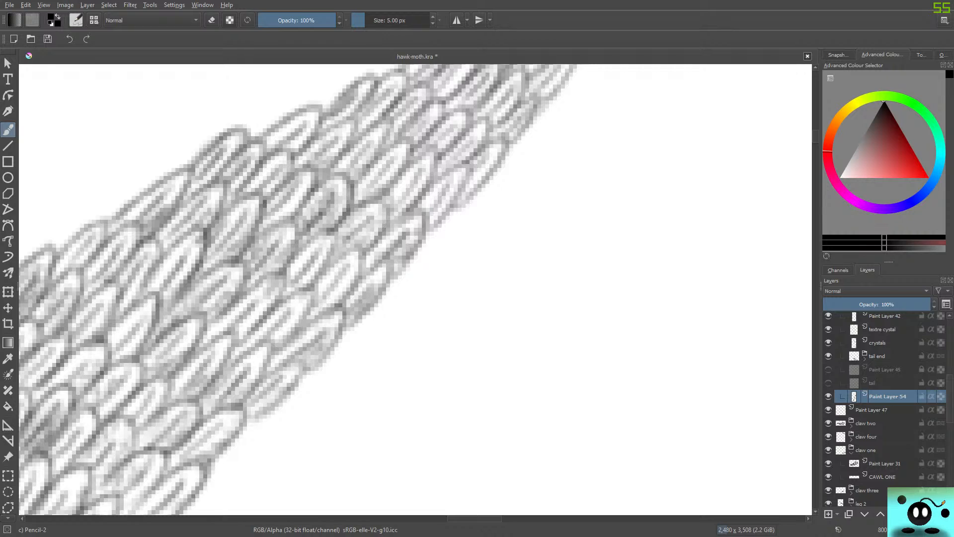
{"action": "key", "text": "5"}
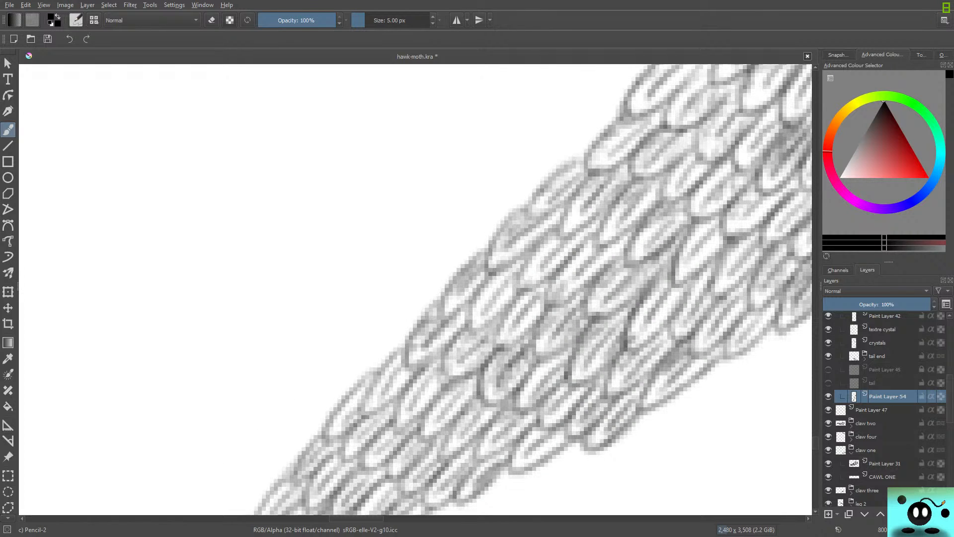
{"action": "scroll", "coordinate": [697, 253], "scroll_direction": "down", "scroll_amount": 3}
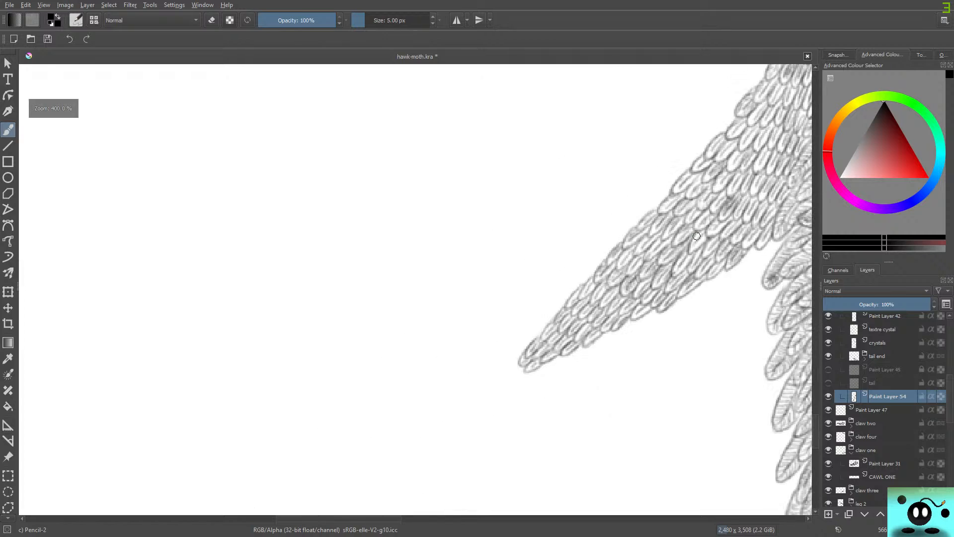
{"action": "scroll", "coordinate": [723, 253], "scroll_direction": "down", "scroll_amount": 7}
{"action": "scroll", "coordinate": [707, 200], "scroll_direction": "up", "scroll_amount": 7}
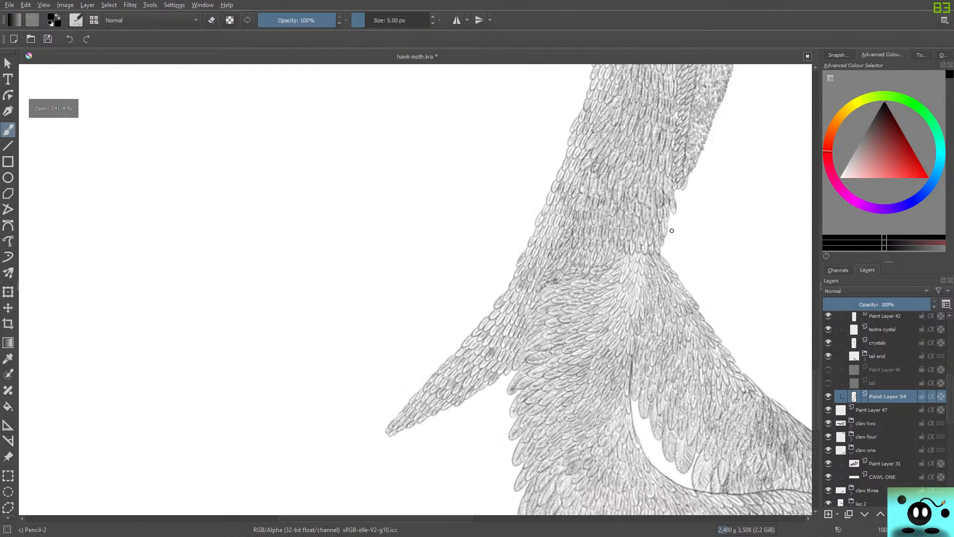
{"action": "scroll", "coordinate": [429, 419], "scroll_direction": "up", "scroll_amount": 1}
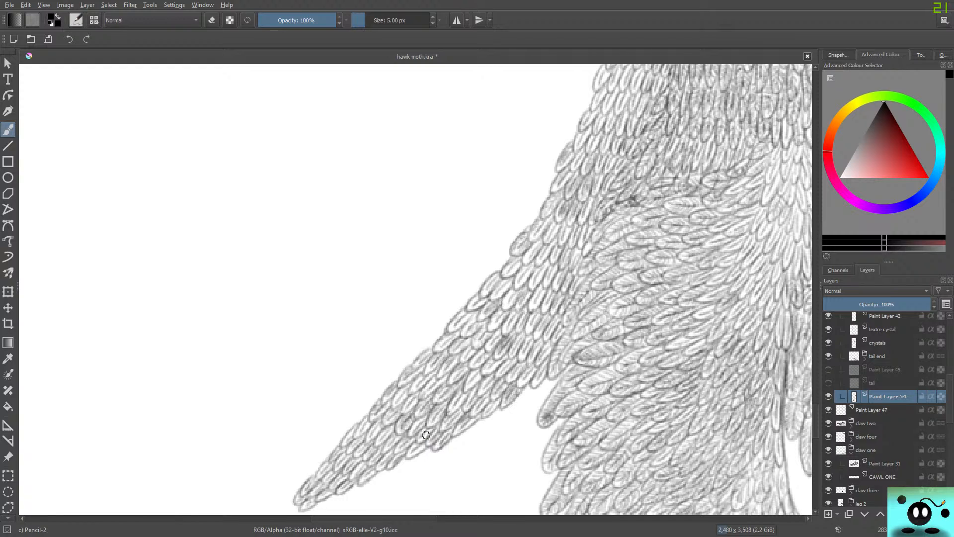
Switch to the Eraser Soft brush preset and set its size to 2.81 px.
{"action": "key", "text": "e"}
{"action": "key", "text": "F5"}
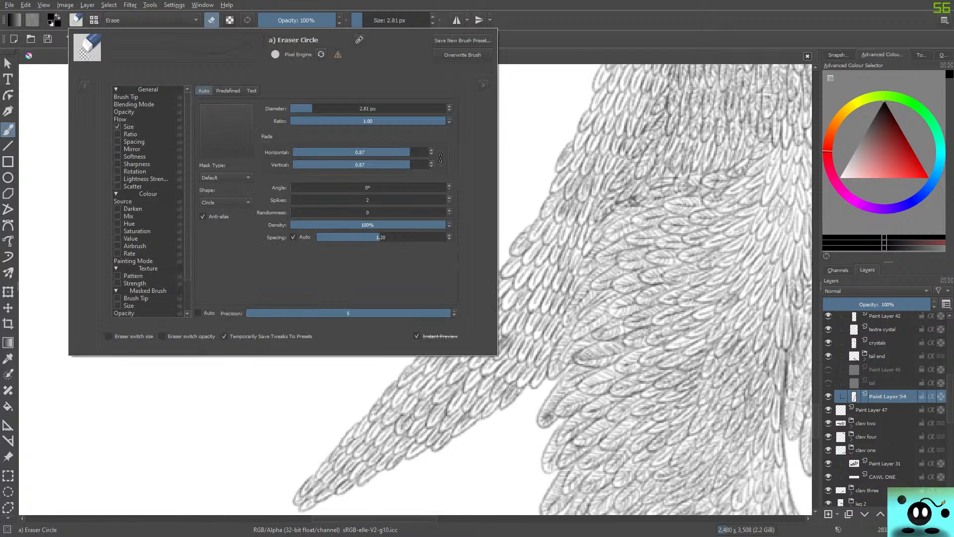
{"action": "left_click", "coordinate": [85, 86]}
{"action": "left_click", "coordinate": [123, 128]}
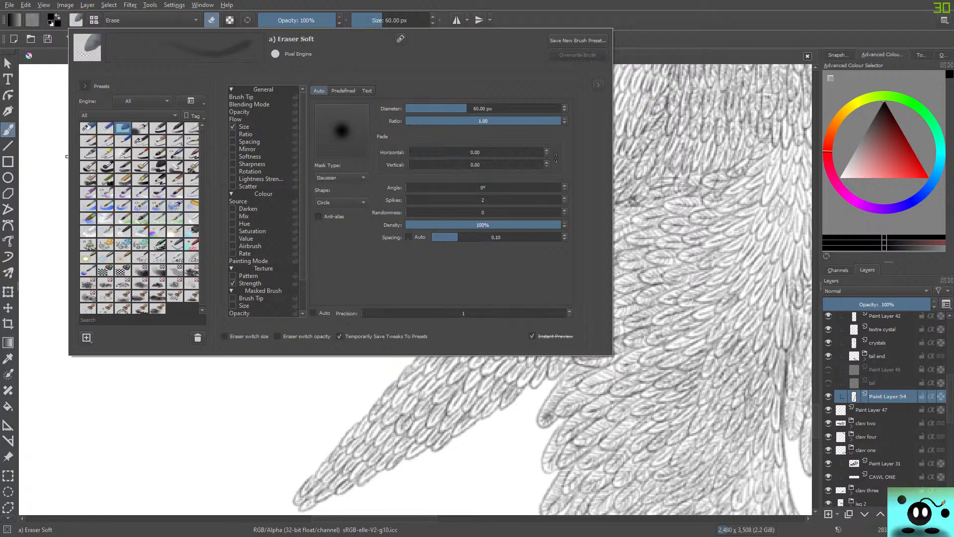
{"action": "left_click", "coordinate": [86, 424]}
{"action": "left_click", "coordinate": [373, 21]}
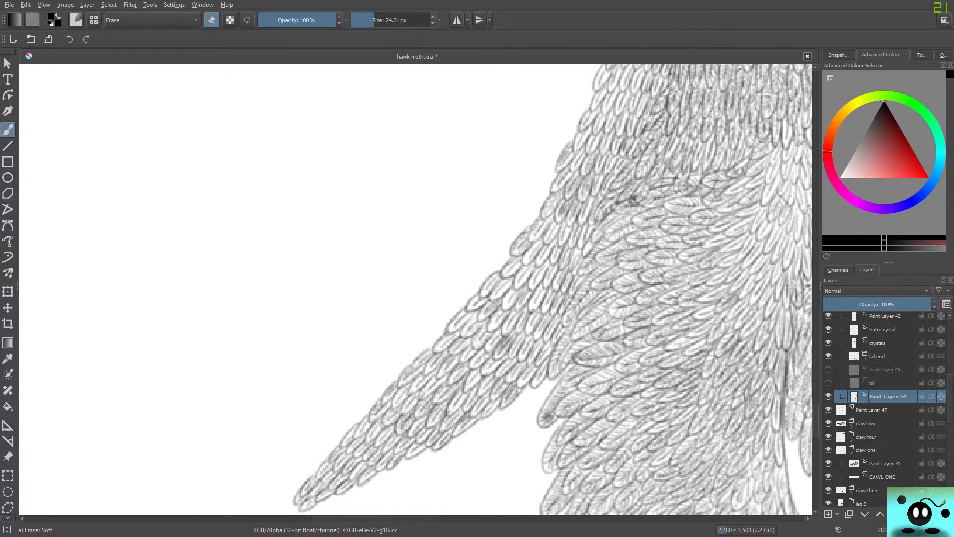
{"action": "left_click", "coordinate": [362, 21]}
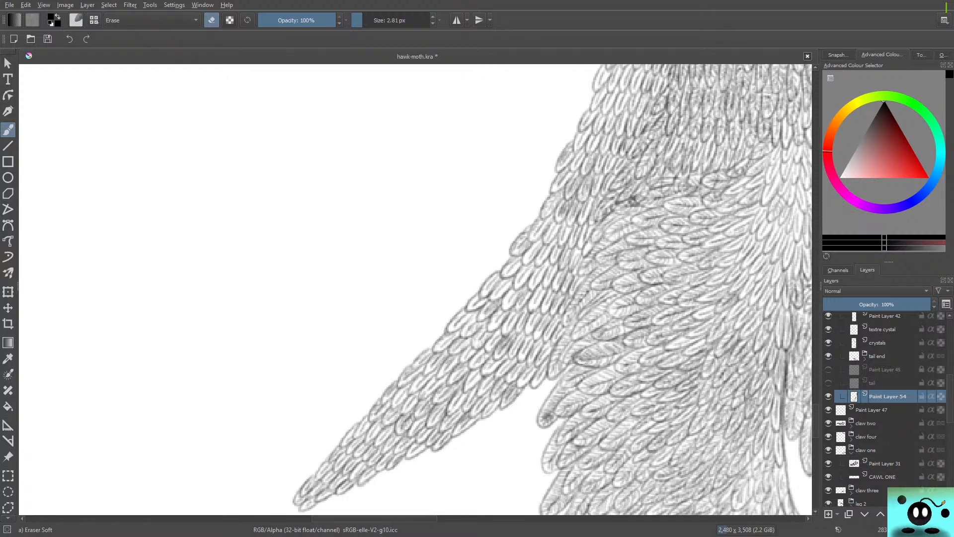
Switch from the soft eraser back to the Pencil-2 brush preset at 5.00 px.
{"action": "scroll", "coordinate": [232, 400], "scroll_direction": "down", "scroll_amount": 10}
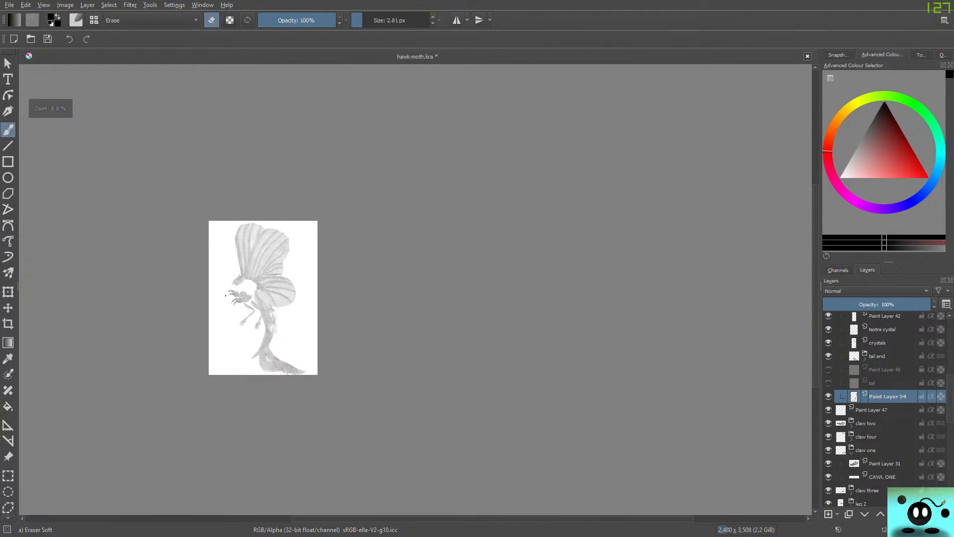
{"action": "scroll", "coordinate": [220, 333], "scroll_direction": "up", "scroll_amount": 3}
{"action": "scroll", "coordinate": [221, 333], "scroll_direction": "down", "scroll_amount": 3}
{"action": "scroll", "coordinate": [220, 333], "scroll_direction": "up", "scroll_amount": 5}
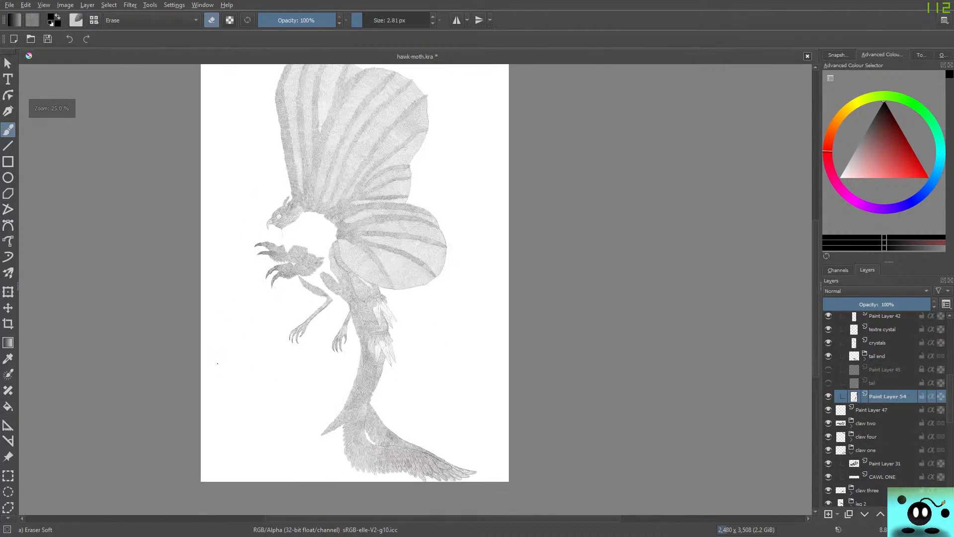
{"action": "scroll", "coordinate": [217, 362], "scroll_direction": "down", "scroll_amount": 5}
{"action": "scroll", "coordinate": [268, 367], "scroll_direction": "up", "scroll_amount": 7}
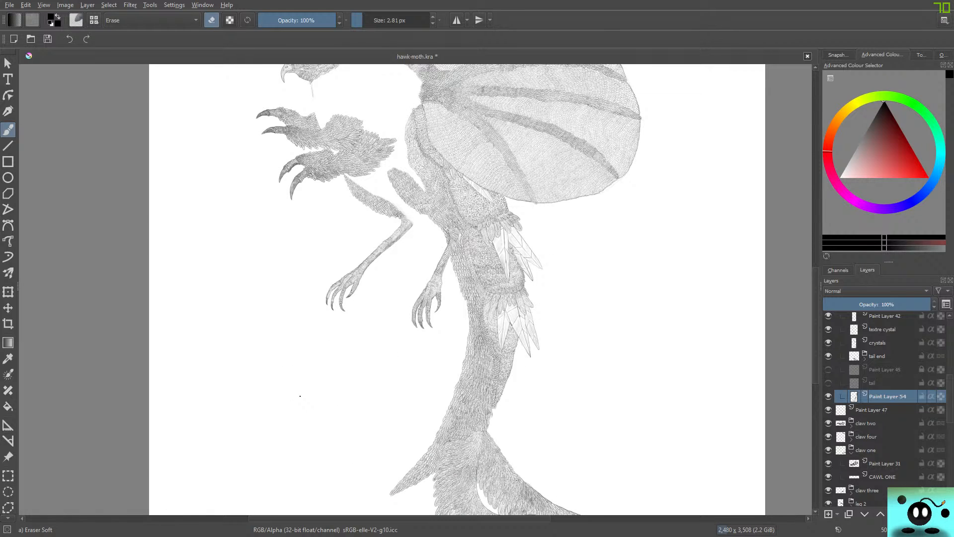
{"action": "key", "text": "slash"}
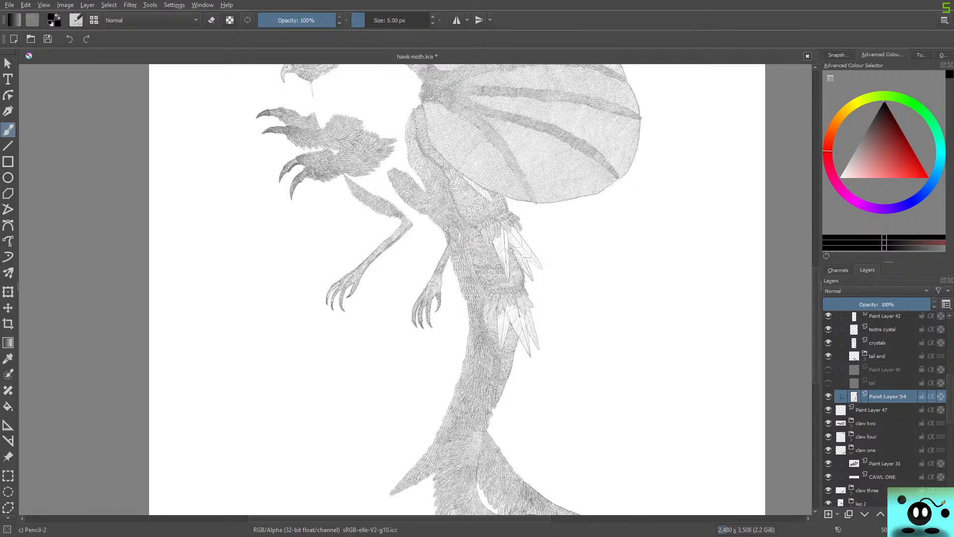
Make the hidden body sketch layer visible so its guide lines show beside the tail and legs.
{"action": "mouse_move", "coordinate": [816, 325]}
{"action": "left_mouse_down"}
{"action": "mouse_move", "coordinate": [815, 275]}
{"action": "mouse_move", "coordinate": [815, 340]}
{"action": "left_mouse_up"}
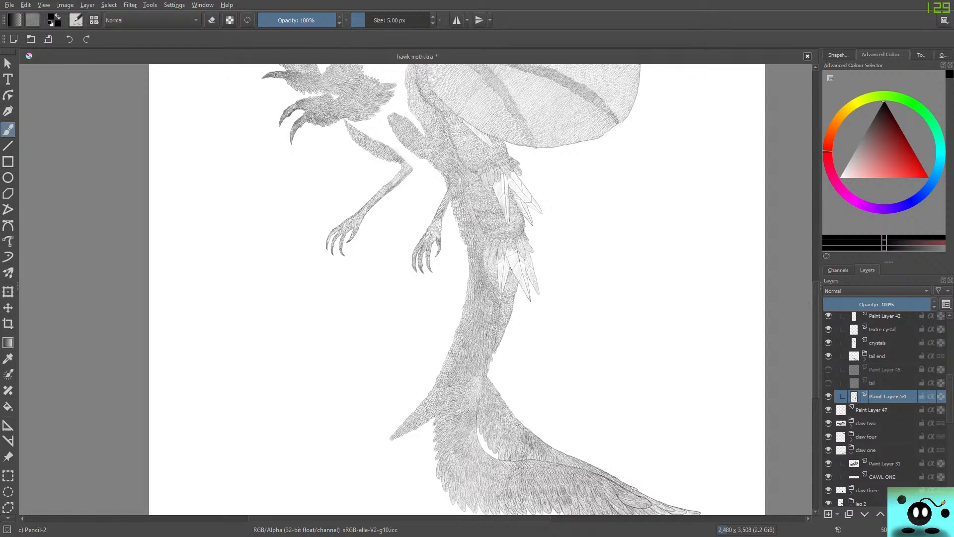
{"action": "scroll", "coordinate": [885, 408], "scroll_direction": "up", "scroll_amount": 10}
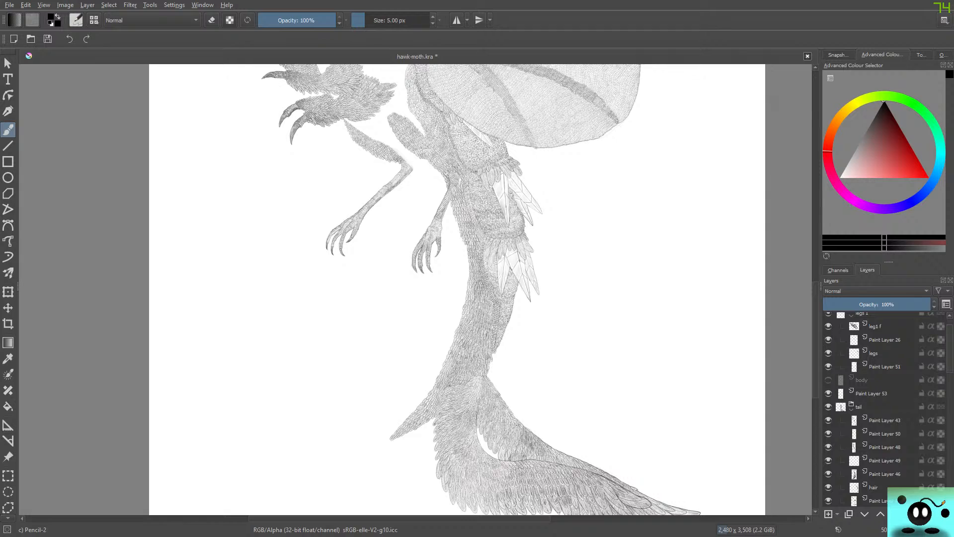
{"action": "left_click", "coordinate": [827, 379]}
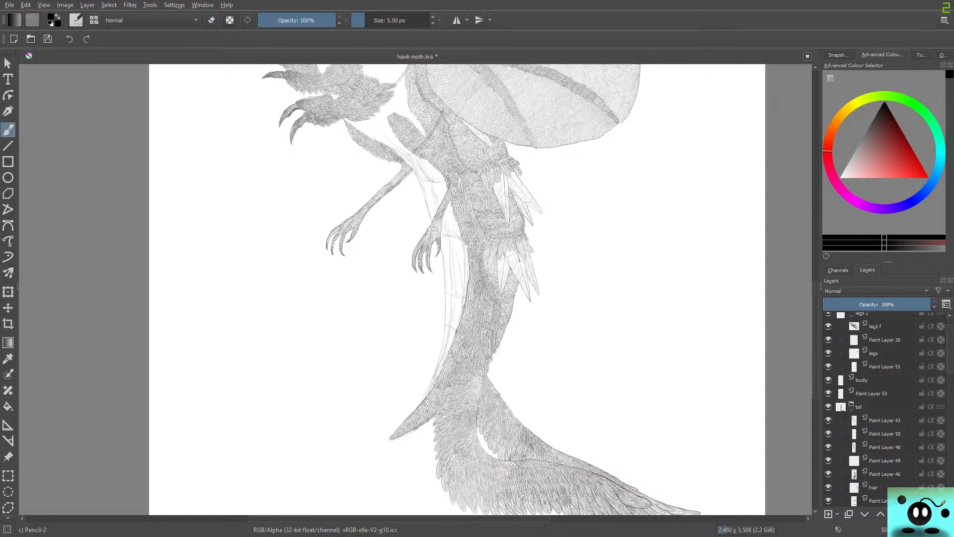
{"action": "scroll", "coordinate": [458, 289], "scroll_direction": "up", "scroll_amount": 10}
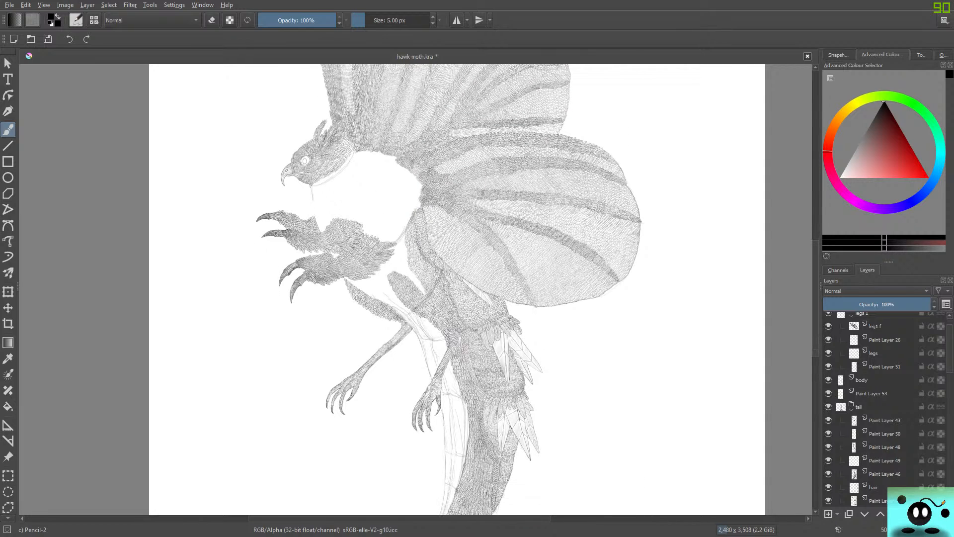
{"action": "scroll", "coordinate": [457, 288], "scroll_direction": "up", "scroll_amount": 4}
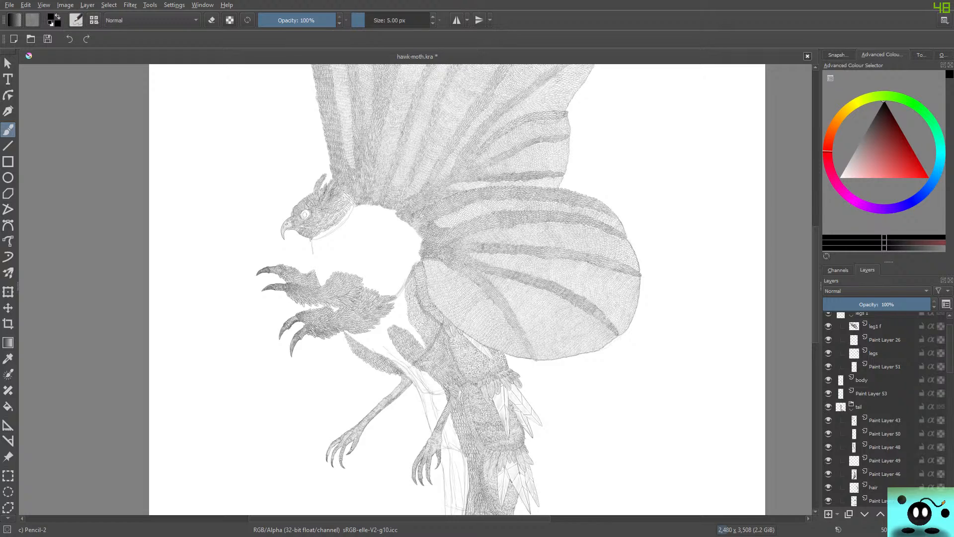
Add a new paint layer directly above the body sketch layer.
{"action": "scroll", "coordinate": [885, 407], "scroll_direction": "up", "scroll_amount": 1}
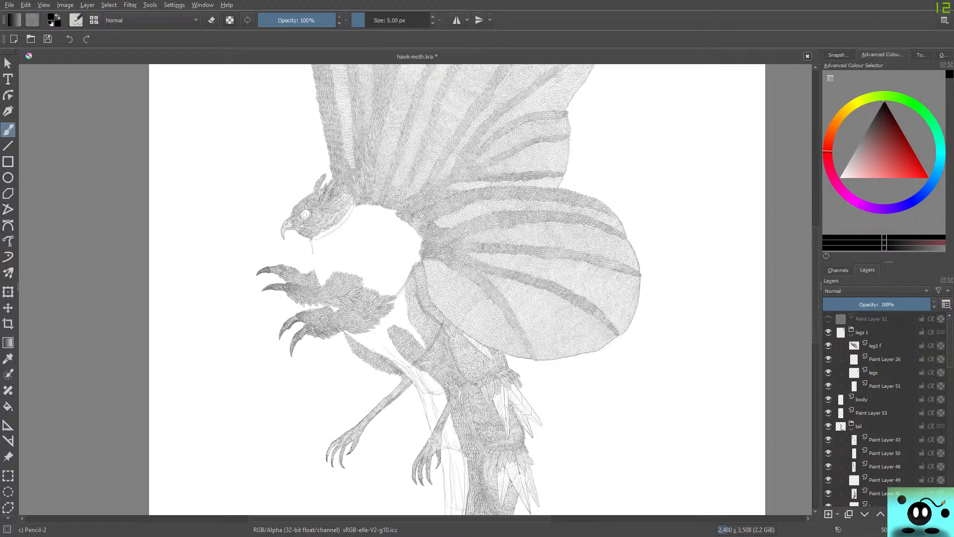
{"action": "left_click", "coordinate": [876, 319]}
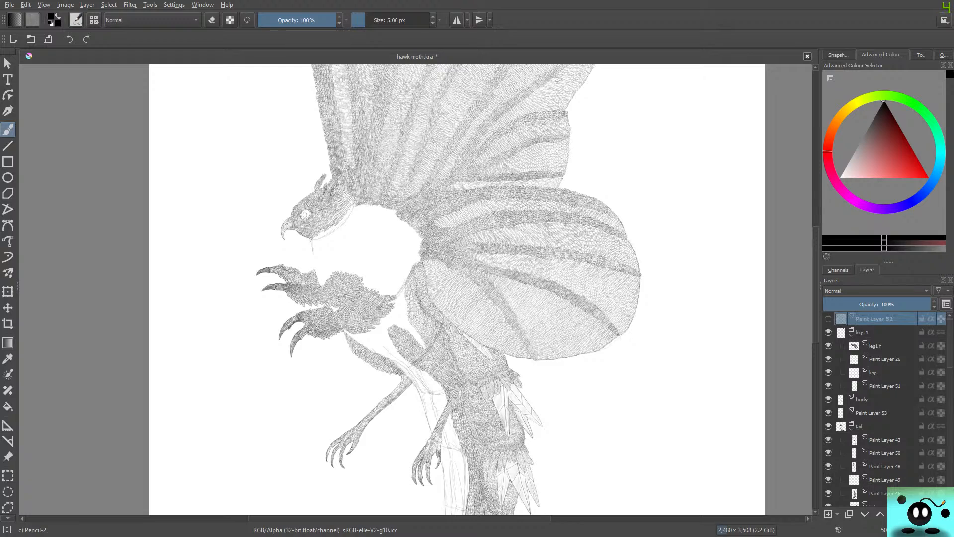
{"action": "left_click", "coordinate": [862, 400]}
{"action": "key", "text": "Insert"}
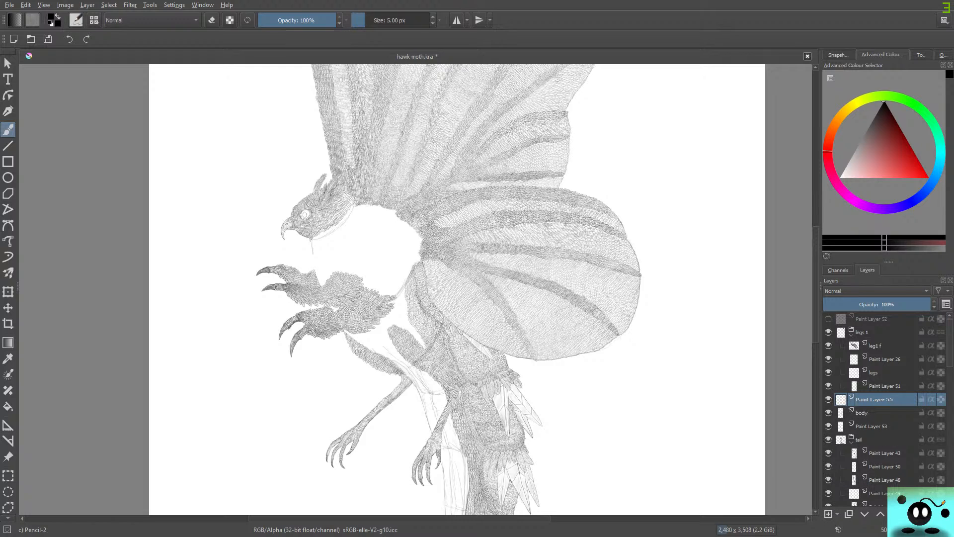
Examine the whole hawk-moth, then the blank area between the claws, the upper leg and the body feathers.
{"action": "mouse_move", "coordinate": [884, 493]}
{"action": "scroll", "coordinate": [718, 374], "scroll_direction": "down", "scroll_amount": 2}
{"action": "scroll", "coordinate": [666, 417], "scroll_direction": "down", "scroll_amount": 4}
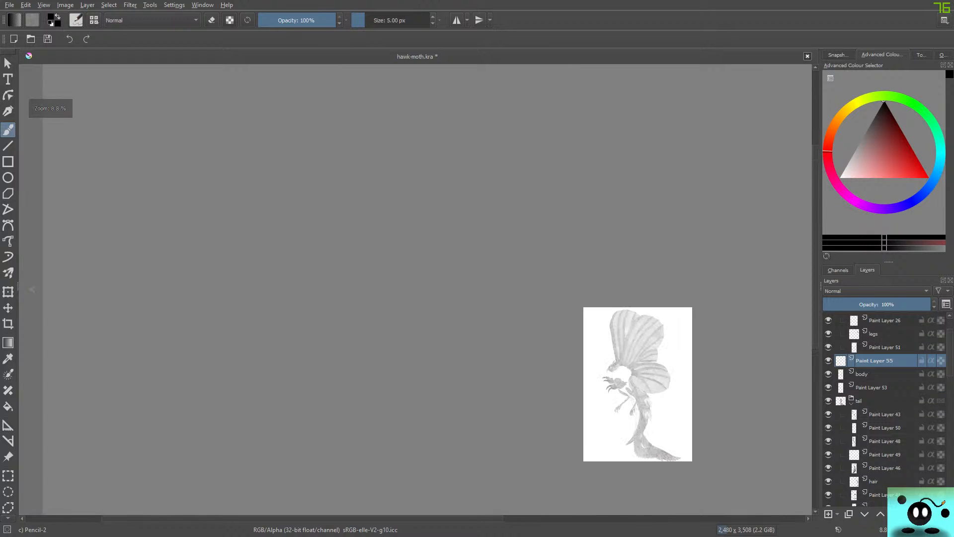
{"action": "scroll", "coordinate": [733, 451], "scroll_direction": "up", "scroll_amount": 4}
{"action": "scroll", "coordinate": [594, 355], "scroll_direction": "down", "scroll_amount": 2}
{"action": "scroll", "coordinate": [608, 329], "scroll_direction": "up", "scroll_amount": 1}
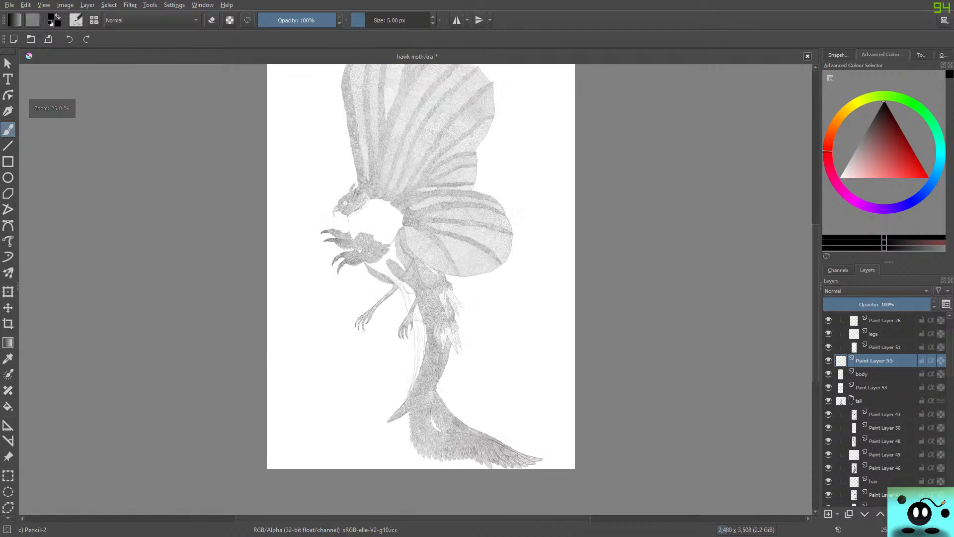
{"action": "scroll", "coordinate": [598, 336], "scroll_direction": "down", "scroll_amount": 1}
{"action": "scroll", "coordinate": [596, 284], "scroll_direction": "up", "scroll_amount": 1}
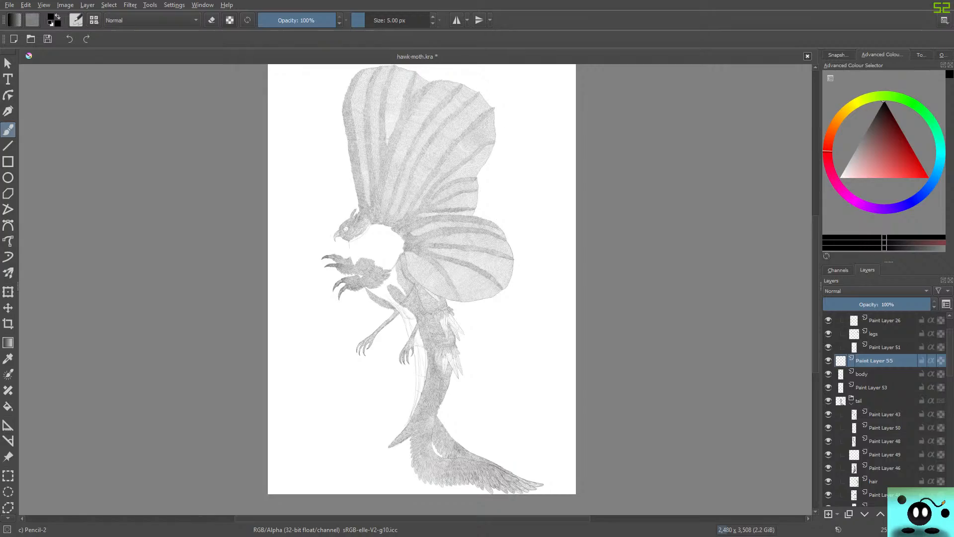
{"action": "scroll", "coordinate": [408, 276], "scroll_direction": "up", "scroll_amount": 3}
{"action": "scroll", "coordinate": [408, 277], "scroll_direction": "down", "scroll_amount": 2}
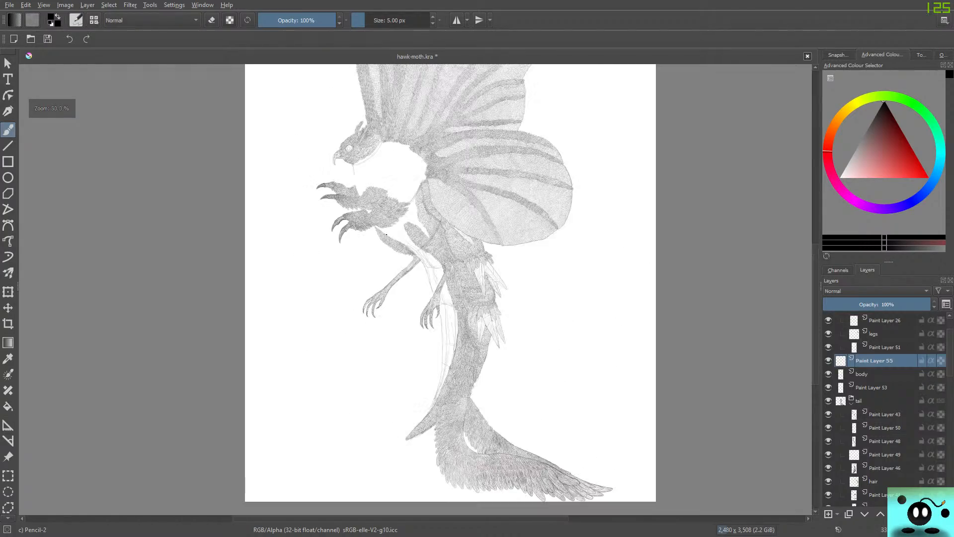
{"action": "scroll", "coordinate": [408, 276], "scroll_direction": "up", "scroll_amount": 2}
{"action": "scroll", "coordinate": [408, 277], "scroll_direction": "down", "scroll_amount": 2}
{"action": "scroll", "coordinate": [482, 395], "scroll_direction": "up", "scroll_amount": 3}
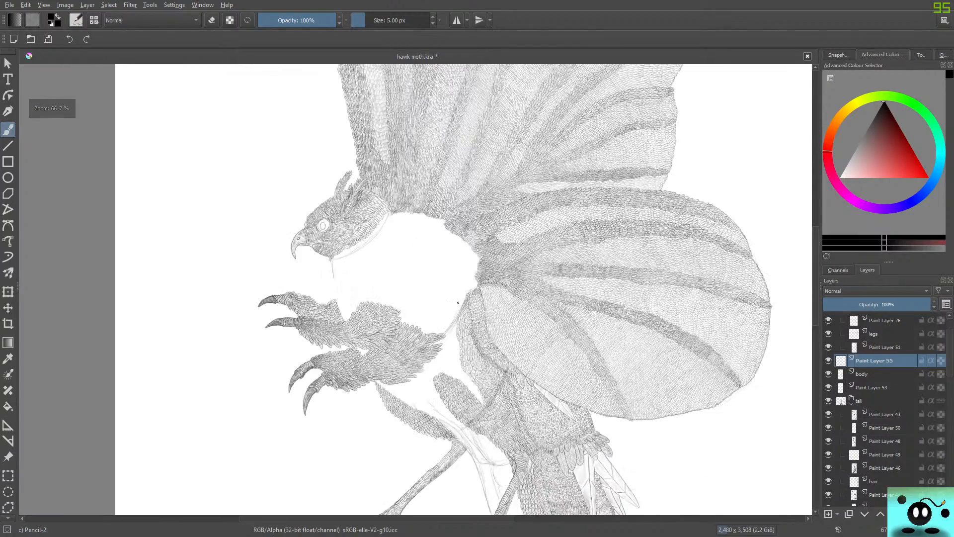
{"action": "scroll", "coordinate": [483, 395], "scroll_direction": "up", "scroll_amount": 4}
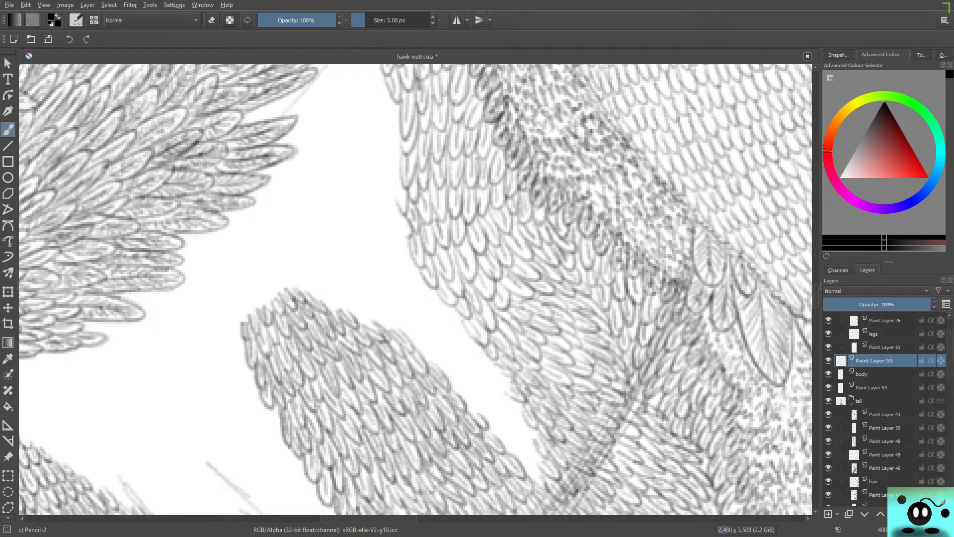
Rename the new paint layer "body 2".
{"action": "key", "text": "F2"}
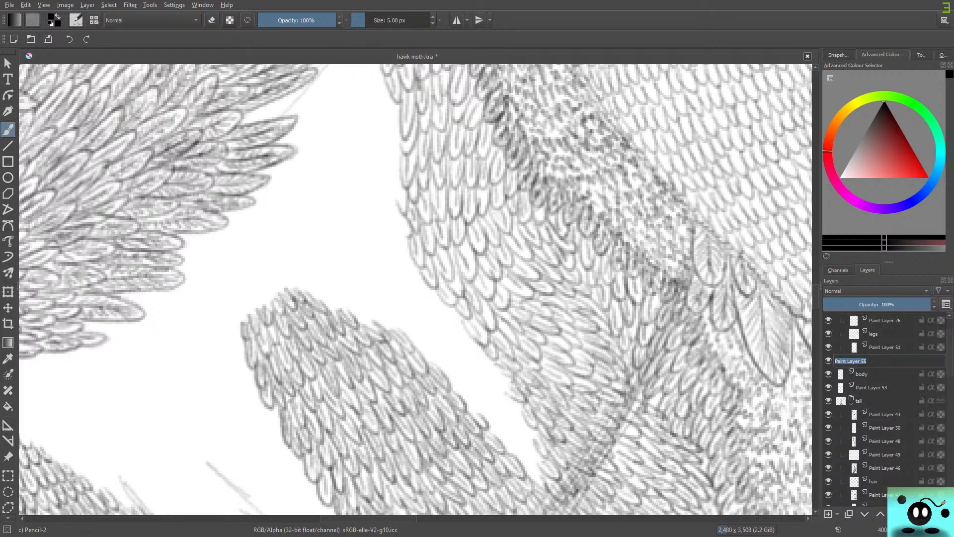
{"action": "type", "text": "body 2"}
{"action": "key", "text": "Return"}
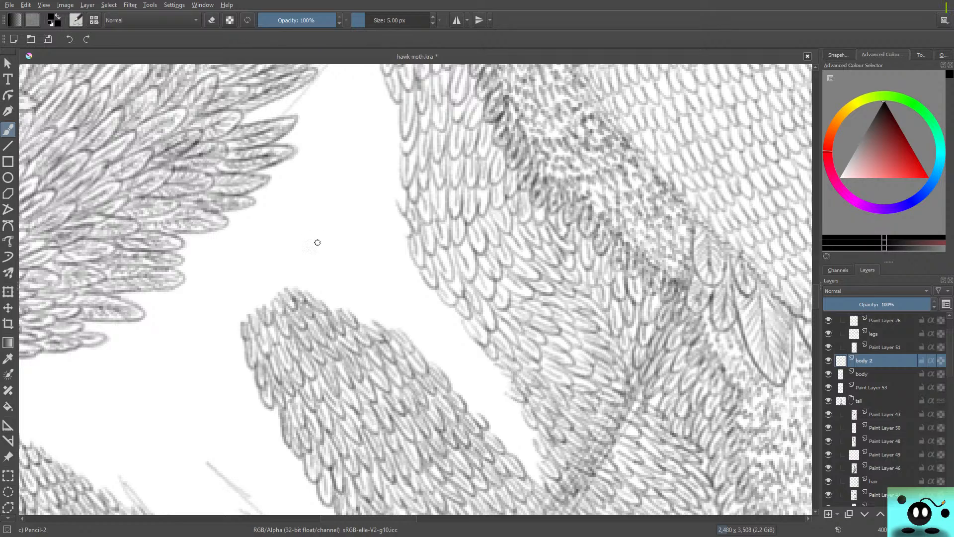
Hide the body sketch layer to check the leg and body feathers without its guide lines, and show it again.
{"action": "left_click_drag", "start_coordinate": [312, 230], "coordinate": [311, 251]}
{"action": "left_click", "coordinate": [828, 374]}
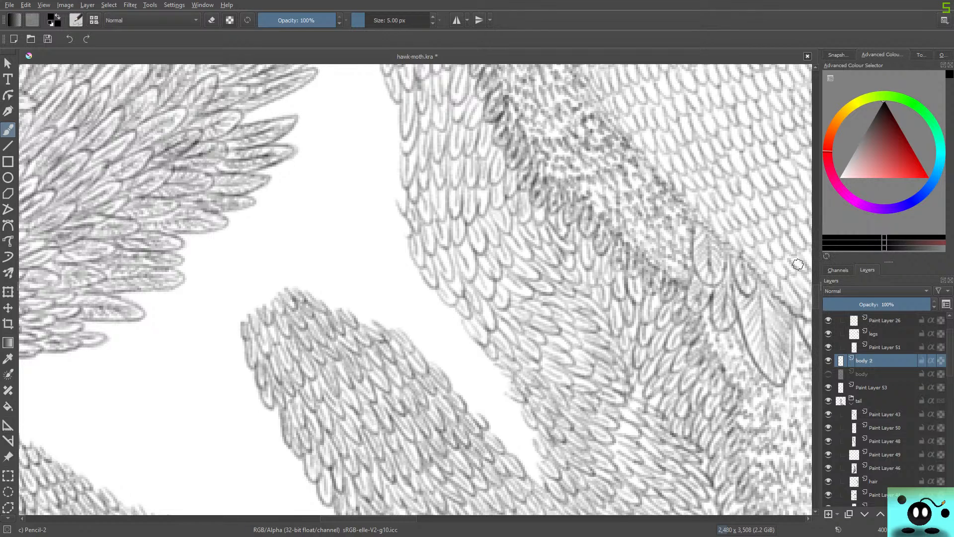
{"action": "mouse_move", "coordinate": [815, 296]}
{"action": "left_mouse_down"}
{"action": "mouse_move", "coordinate": [815, 323]}
{"action": "mouse_move", "coordinate": [815, 306]}
{"action": "left_mouse_up"}
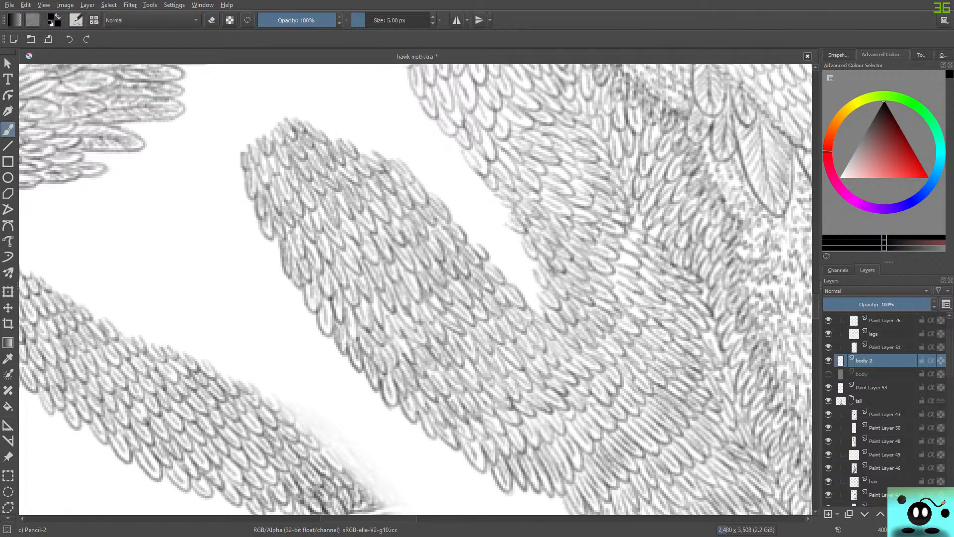
{"action": "left_click", "coordinate": [829, 373]}
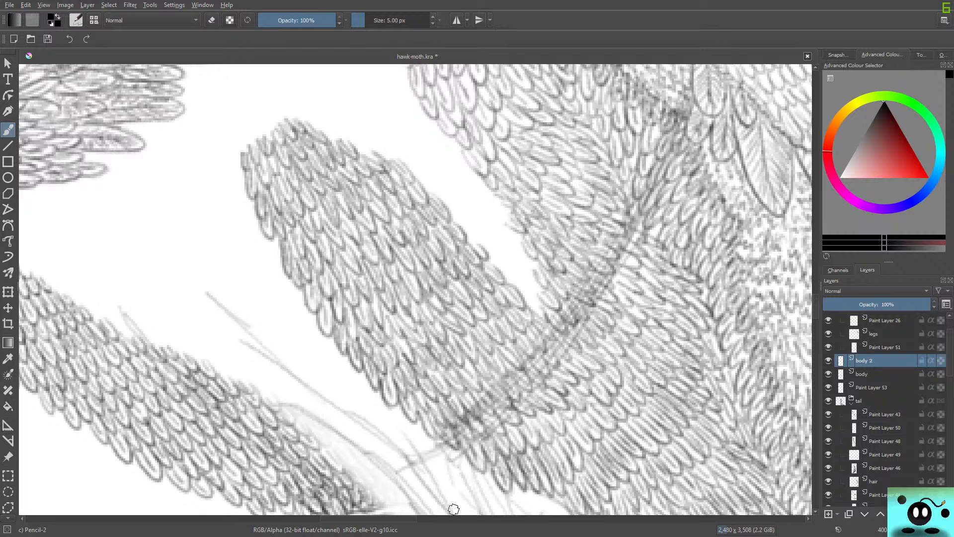
Sketch a guide line on the body layer from the upper leg's end to the claw's feathers, and reselect the body 2 layer.
{"action": "left_click", "coordinate": [862, 374]}
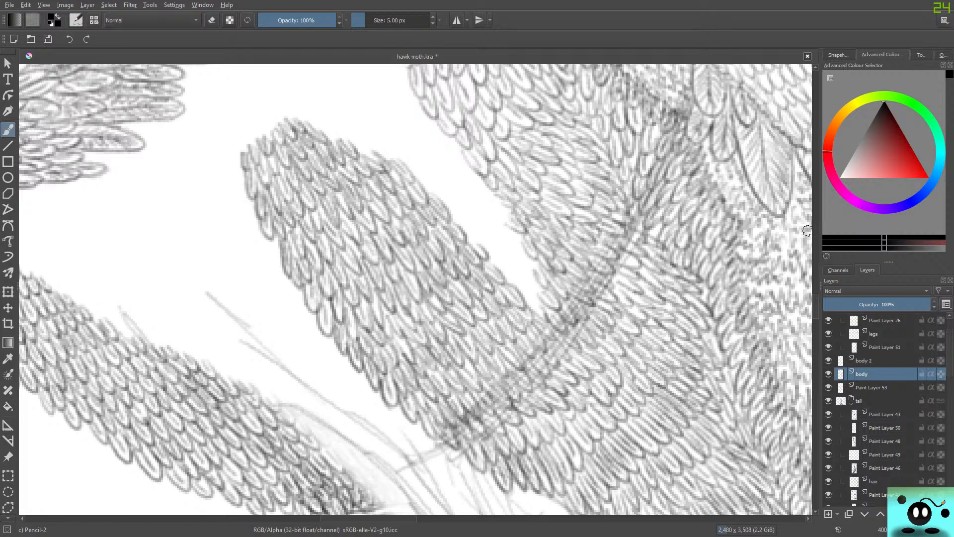
{"action": "key", "text": "Up"}
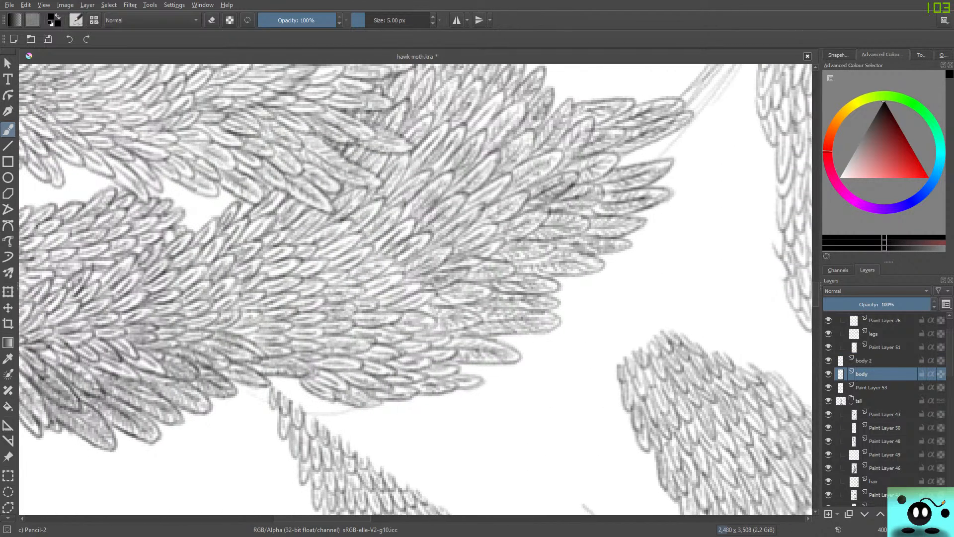
{"action": "left_click_drag", "start_coordinate": [331, 519], "coordinate": [339, 519]}
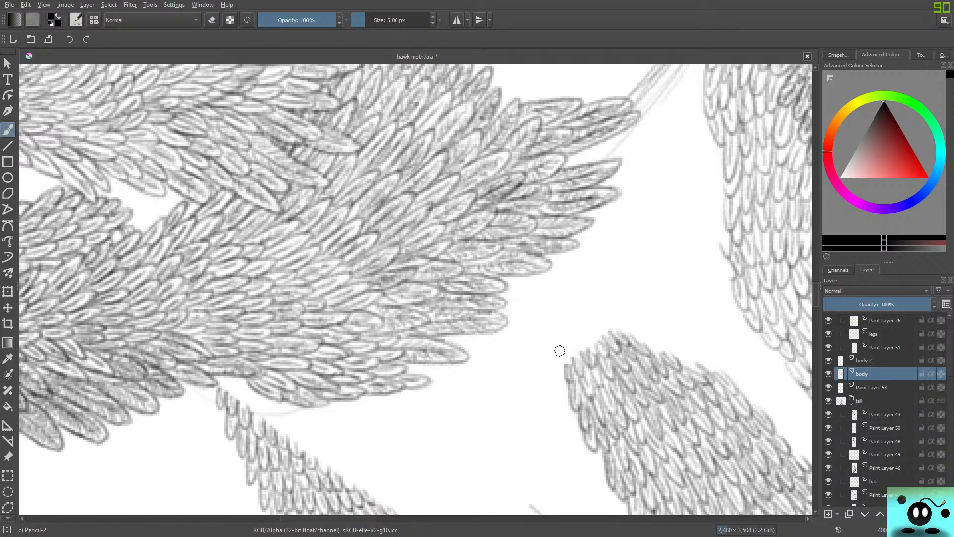
{"action": "left_click_drag", "start_coordinate": [562, 364], "coordinate": [494, 313]}
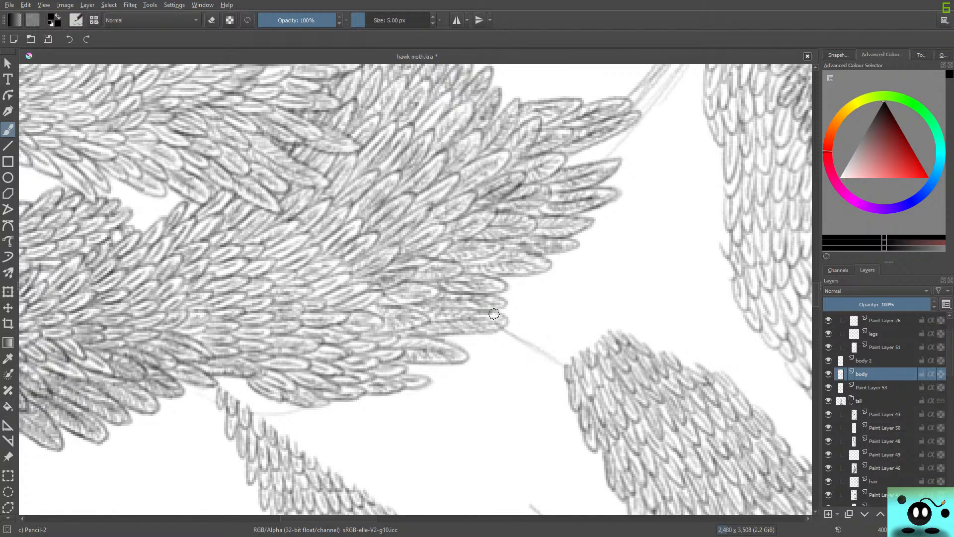
{"action": "key", "text": "Page_Up"}
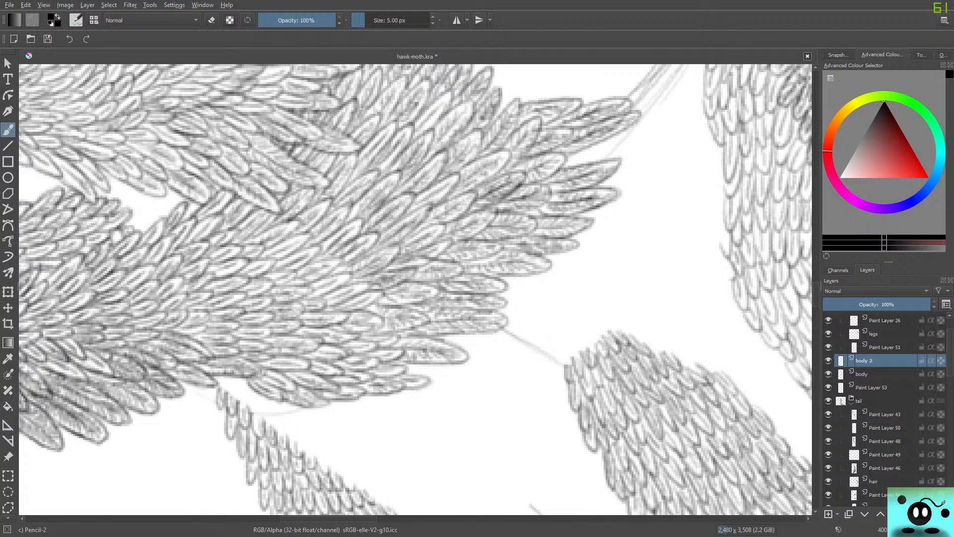
Lower the body sketch layer's opacity to 32% and make body 2 the active layer again.
{"action": "left_click_drag", "start_coordinate": [293, 518], "coordinate": [342, 518]}
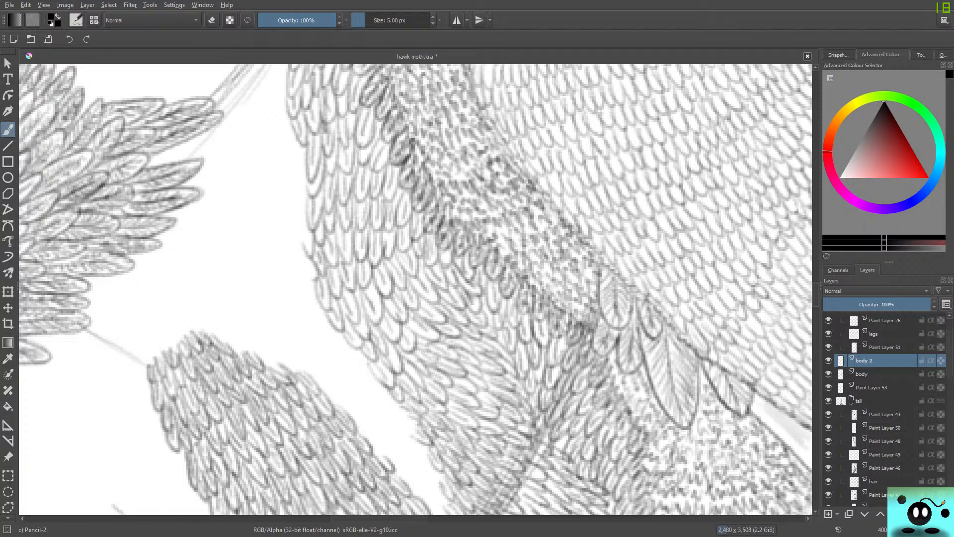
{"action": "scroll", "coordinate": [415, 289], "scroll_direction": "down", "scroll_amount": 5}
{"action": "left_click", "coordinate": [829, 374]}
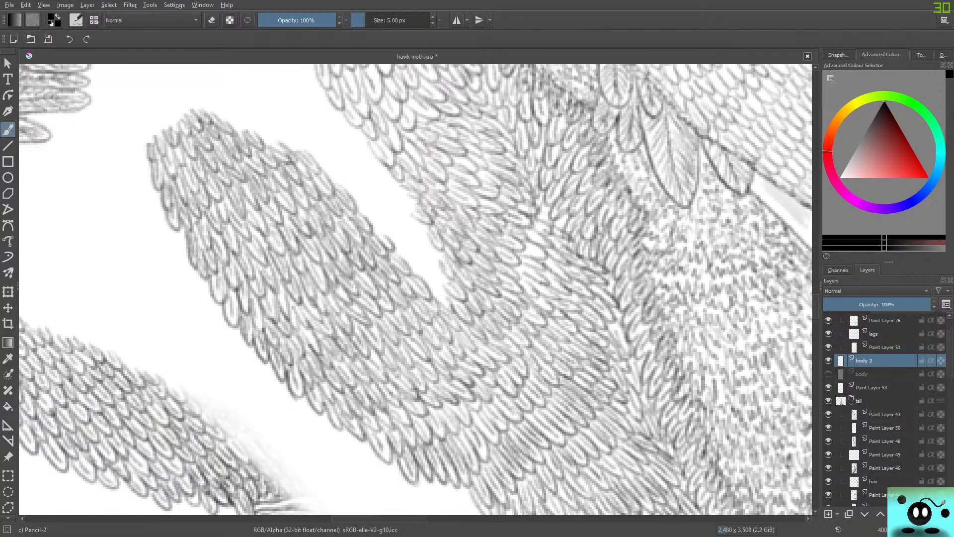
{"action": "mouse_move", "coordinate": [379, 518]}
{"action": "left_mouse_down"}
{"action": "mouse_move", "coordinate": [349, 518]}
{"action": "mouse_move", "coordinate": [369, 518]}
{"action": "left_mouse_up"}
{"action": "left_click", "coordinate": [828, 374]}
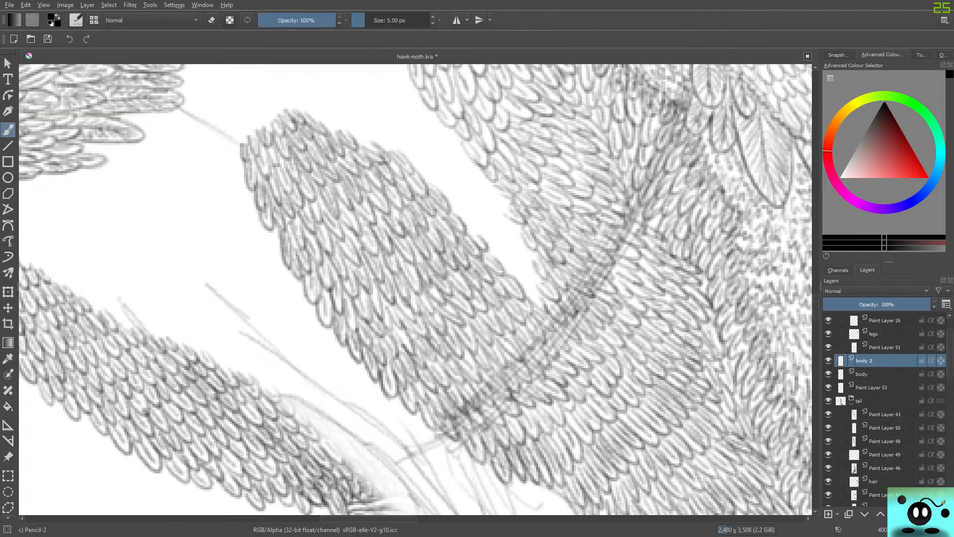
{"action": "left_click", "coordinate": [865, 374]}
{"action": "left_click_drag", "start_coordinate": [870, 304], "coordinate": [856, 304]}
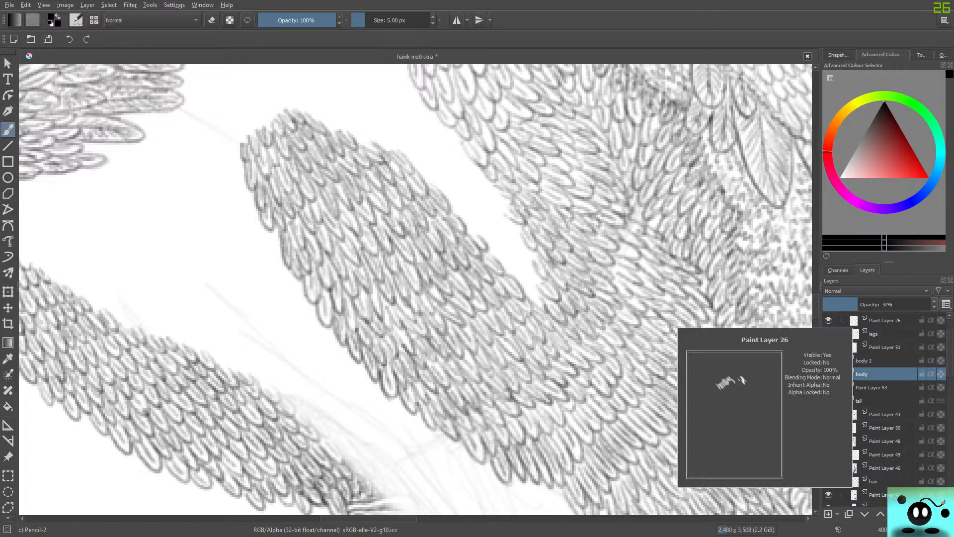
{"action": "left_click", "coordinate": [865, 360]}
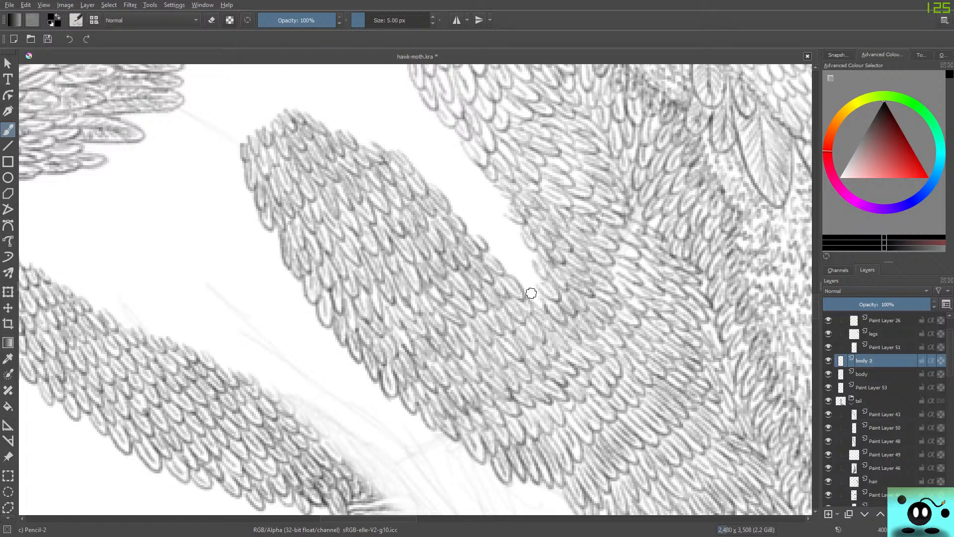
Outline the first short rows of feathers across the narrow lower end of the white gap between the upper leg and the body.
{"action": "scroll", "coordinate": [530, 293], "scroll_direction": "up", "scroll_amount": 4}
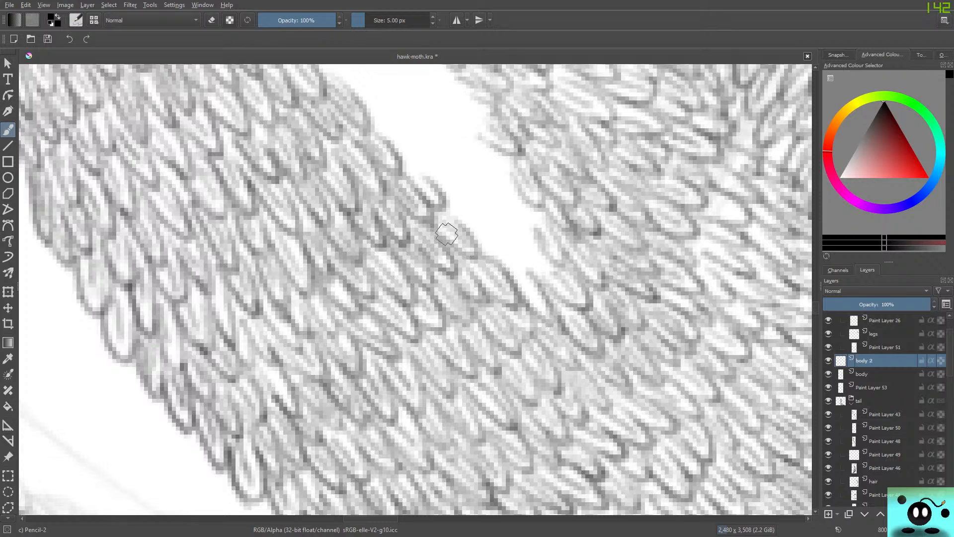
{"action": "mouse_move", "coordinate": [474, 232]}
{"action": "left_mouse_down"}
{"action": "mouse_move", "coordinate": [501, 267]}
{"action": "mouse_move", "coordinate": [482, 216]}
{"action": "mouse_move", "coordinate": [519, 264]}
{"action": "left_mouse_up"}
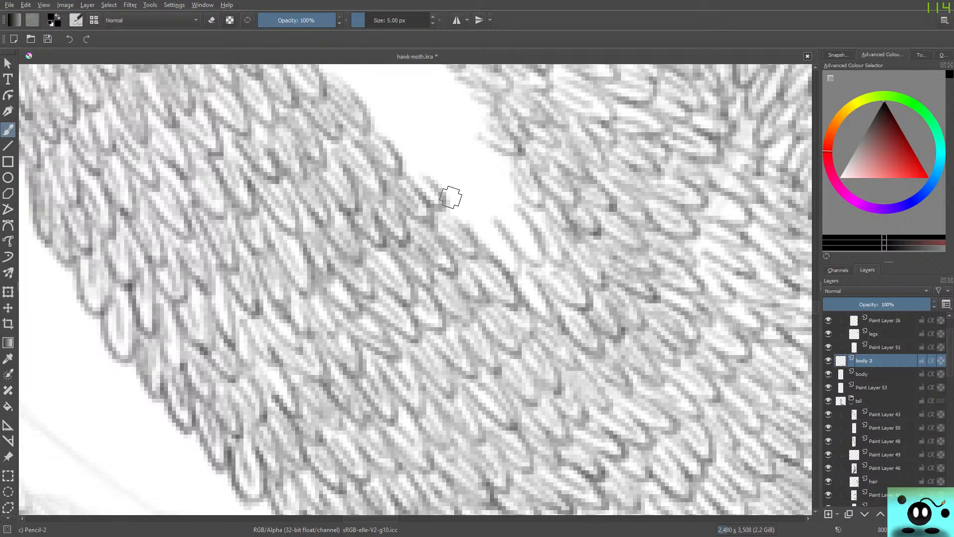
{"action": "mouse_move", "coordinate": [448, 196]}
{"action": "left_mouse_down"}
{"action": "mouse_move", "coordinate": [459, 179]}
{"action": "mouse_move", "coordinate": [508, 216]}
{"action": "mouse_move", "coordinate": [483, 159]}
{"action": "mouse_move", "coordinate": [515, 185]}
{"action": "mouse_move", "coordinate": [495, 148]}
{"action": "left_mouse_up"}
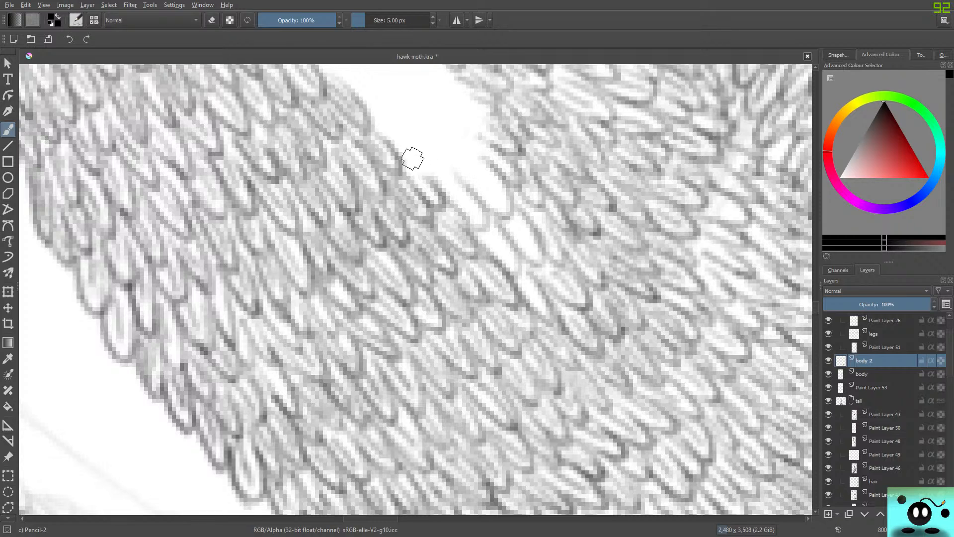
{"action": "mouse_move", "coordinate": [411, 157]}
{"action": "left_mouse_down"}
{"action": "mouse_move", "coordinate": [436, 183]}
{"action": "mouse_move", "coordinate": [417, 136]}
{"action": "mouse_move", "coordinate": [461, 179]}
{"action": "mouse_move", "coordinate": [437, 117]}
{"action": "mouse_move", "coordinate": [484, 159]}
{"action": "mouse_move", "coordinate": [438, 98]}
{"action": "mouse_move", "coordinate": [460, 109]}
{"action": "left_mouse_up"}
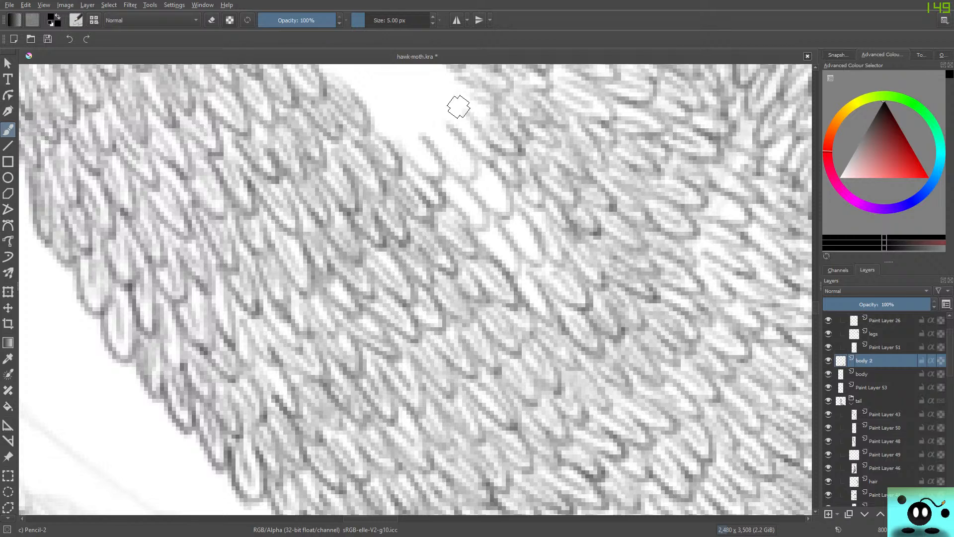
Continue the rows of feather outlines up the widening gap, from the leg's upper edge across to the body's feathers.
{"action": "scroll", "coordinate": [416, 289], "scroll_direction": "up", "scroll_amount": 3}
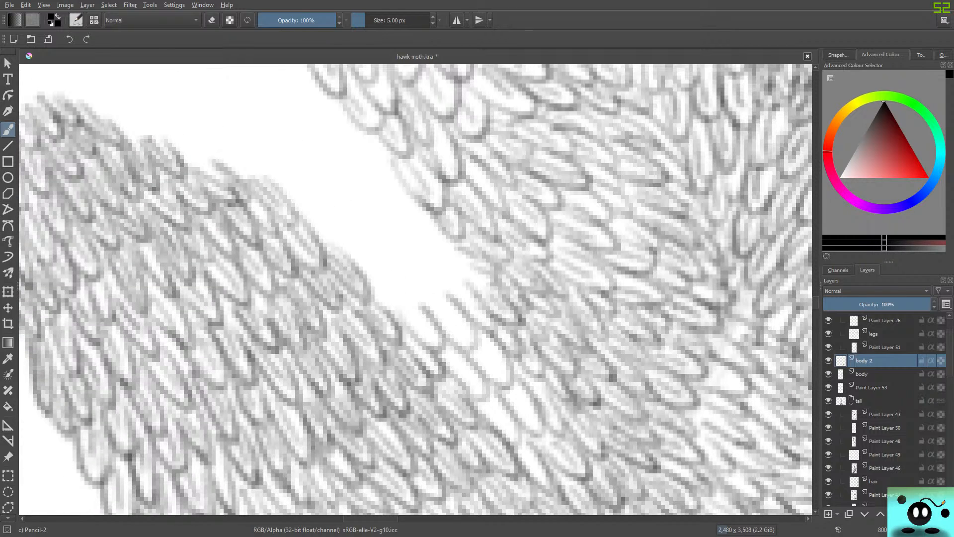
{"action": "mouse_move", "coordinate": [363, 270]}
{"action": "left_mouse_down"}
{"action": "mouse_move", "coordinate": [397, 309]}
{"action": "mouse_move", "coordinate": [384, 261]}
{"action": "mouse_move", "coordinate": [413, 293]}
{"action": "mouse_move", "coordinate": [422, 261]}
{"action": "mouse_move", "coordinate": [435, 281]}
{"action": "mouse_move", "coordinate": [387, 225]}
{"action": "mouse_move", "coordinate": [421, 260]}
{"action": "mouse_move", "coordinate": [426, 253]}
{"action": "mouse_move", "coordinate": [466, 270]}
{"action": "left_mouse_up"}
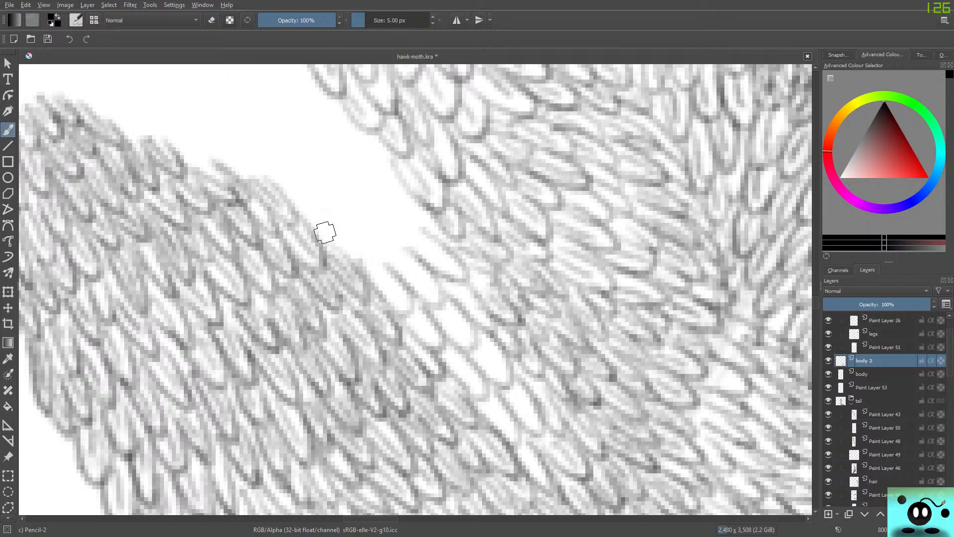
{"action": "mouse_move", "coordinate": [308, 214]}
{"action": "left_mouse_down"}
{"action": "mouse_move", "coordinate": [332, 257]}
{"action": "mouse_move", "coordinate": [331, 236]}
{"action": "mouse_move", "coordinate": [343, 258]}
{"action": "mouse_move", "coordinate": [326, 215]}
{"action": "mouse_move", "coordinate": [387, 255]}
{"action": "left_mouse_up"}
{"action": "mouse_move", "coordinate": [362, 213]}
{"action": "left_mouse_down"}
{"action": "mouse_move", "coordinate": [392, 249]}
{"action": "mouse_move", "coordinate": [412, 241]}
{"action": "left_mouse_up"}
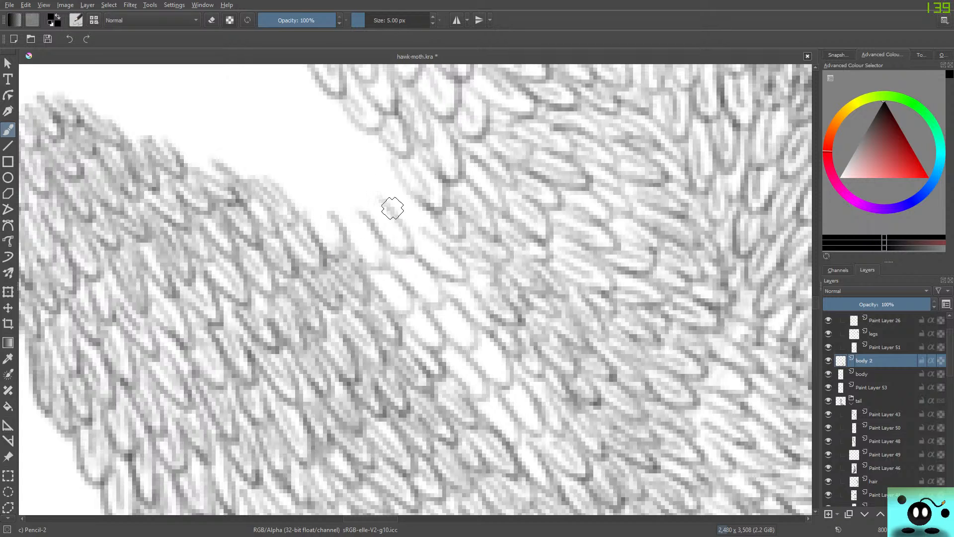
{"action": "left_click_drag", "start_coordinate": [380, 199], "coordinate": [430, 228]}
{"action": "mouse_move", "coordinate": [279, 173]}
{"action": "left_mouse_down"}
{"action": "mouse_move", "coordinate": [320, 199]}
{"action": "mouse_move", "coordinate": [316, 206]}
{"action": "mouse_move", "coordinate": [295, 165]}
{"action": "mouse_move", "coordinate": [333, 188]}
{"action": "mouse_move", "coordinate": [306, 168]}
{"action": "mouse_move", "coordinate": [370, 219]}
{"action": "left_mouse_up"}
{"action": "left_click_drag", "start_coordinate": [328, 164], "coordinate": [373, 195]}
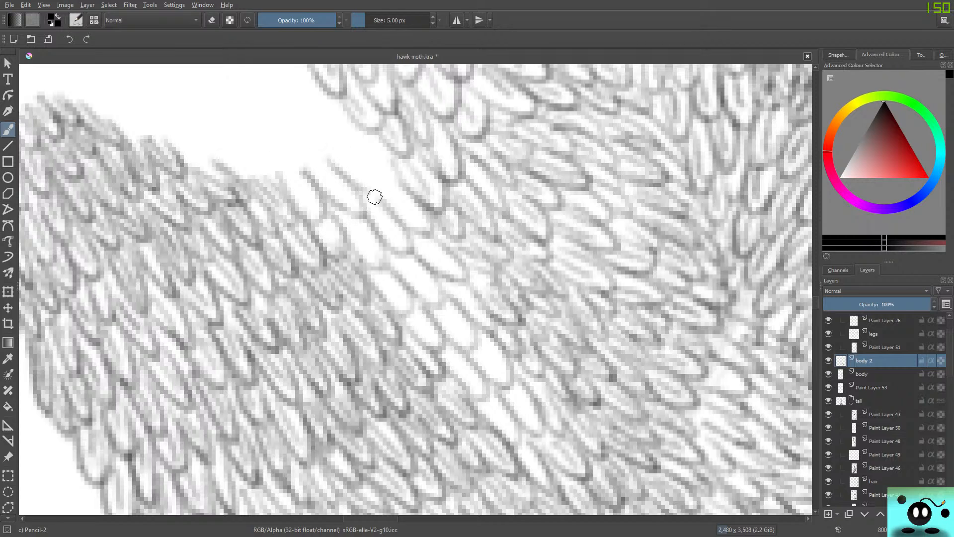
{"action": "mouse_move", "coordinate": [334, 139]}
{"action": "left_mouse_down"}
{"action": "mouse_move", "coordinate": [385, 204]}
{"action": "mouse_move", "coordinate": [405, 188]}
{"action": "left_mouse_up"}
{"action": "left_click_drag", "start_coordinate": [224, 160], "coordinate": [267, 184]}
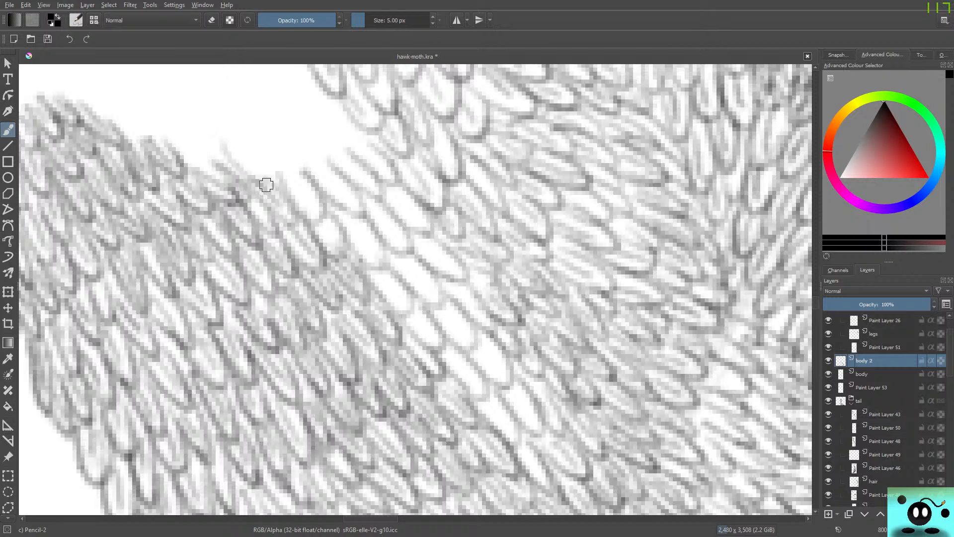
{"action": "left_click_drag", "start_coordinate": [244, 133], "coordinate": [273, 189]}
{"action": "mouse_move", "coordinate": [274, 128]}
{"action": "left_mouse_down"}
{"action": "mouse_move", "coordinate": [306, 188]}
{"action": "mouse_move", "coordinate": [312, 132]}
{"action": "mouse_move", "coordinate": [343, 126]}
{"action": "mouse_move", "coordinate": [332, 113]}
{"action": "left_mouse_up"}
{"action": "mouse_move", "coordinate": [323, 108]}
{"action": "left_mouse_down"}
{"action": "mouse_move", "coordinate": [334, 124]}
{"action": "mouse_move", "coordinate": [345, 100]}
{"action": "left_mouse_up"}
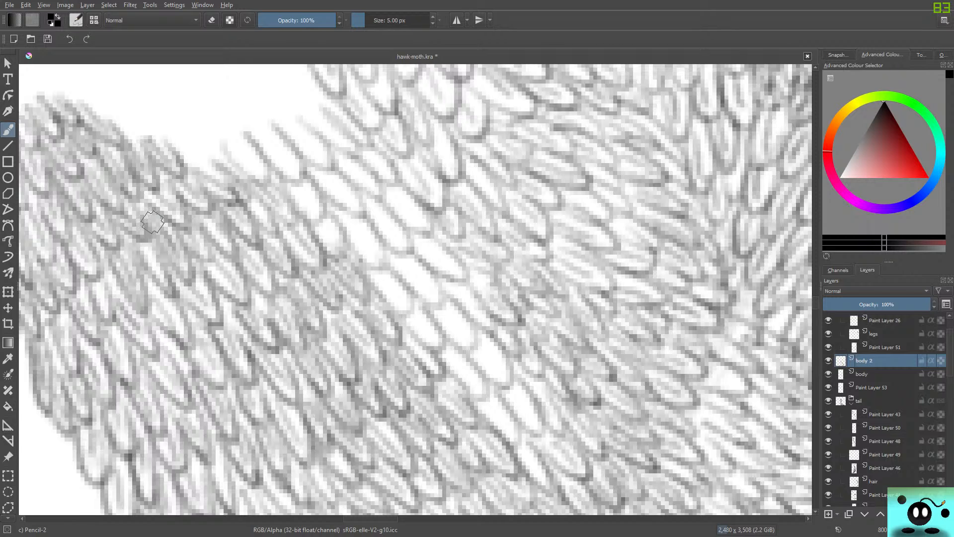
Outline further feather rows above the gap, extending from the leg's upper edge to the body's outer edge.
{"action": "left_click_drag", "start_coordinate": [816, 301], "coordinate": [816, 295]}
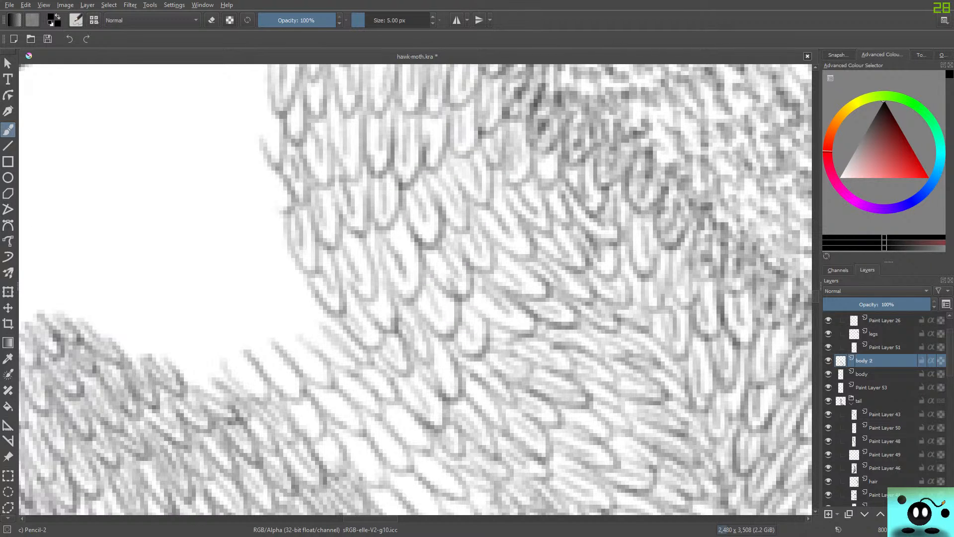
{"action": "mouse_move", "coordinate": [167, 349]}
{"action": "left_mouse_down"}
{"action": "mouse_move", "coordinate": [197, 347]}
{"action": "mouse_move", "coordinate": [196, 320]}
{"action": "mouse_move", "coordinate": [215, 334]}
{"action": "mouse_move", "coordinate": [236, 323]}
{"action": "mouse_move", "coordinate": [225, 306]}
{"action": "mouse_move", "coordinate": [253, 310]}
{"action": "mouse_move", "coordinate": [273, 292]}
{"action": "left_mouse_up"}
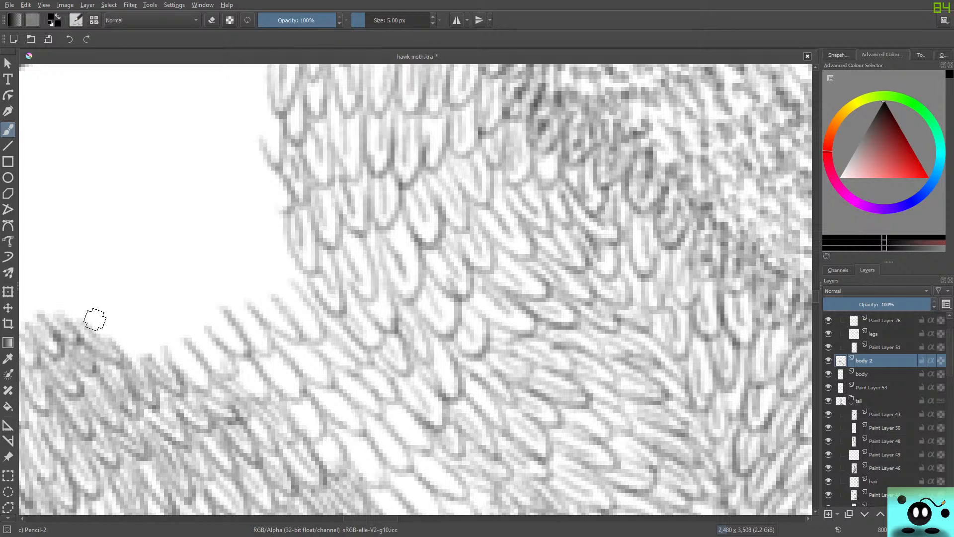
{"action": "mouse_move", "coordinate": [89, 317]}
{"action": "left_mouse_down"}
{"action": "mouse_move", "coordinate": [114, 314]}
{"action": "mouse_move", "coordinate": [118, 281]}
{"action": "mouse_move", "coordinate": [160, 321]}
{"action": "mouse_move", "coordinate": [143, 306]}
{"action": "mouse_move", "coordinate": [154, 292]}
{"action": "mouse_move", "coordinate": [175, 297]}
{"action": "mouse_move", "coordinate": [175, 307]}
{"action": "mouse_move", "coordinate": [166, 270]}
{"action": "mouse_move", "coordinate": [224, 307]}
{"action": "mouse_move", "coordinate": [185, 253]}
{"action": "mouse_move", "coordinate": [230, 268]}
{"action": "mouse_move", "coordinate": [234, 238]}
{"action": "mouse_move", "coordinate": [283, 292]}
{"action": "mouse_move", "coordinate": [258, 231]}
{"action": "mouse_move", "coordinate": [307, 288]}
{"action": "mouse_move", "coordinate": [251, 220]}
{"action": "mouse_move", "coordinate": [209, 229]}
{"action": "mouse_move", "coordinate": [268, 202]}
{"action": "mouse_move", "coordinate": [272, 185]}
{"action": "mouse_move", "coordinate": [272, 242]}
{"action": "mouse_move", "coordinate": [246, 201]}
{"action": "mouse_move", "coordinate": [256, 244]}
{"action": "mouse_move", "coordinate": [215, 200]}
{"action": "mouse_move", "coordinate": [214, 266]}
{"action": "mouse_move", "coordinate": [187, 223]}
{"action": "mouse_move", "coordinate": [200, 272]}
{"action": "mouse_move", "coordinate": [153, 248]}
{"action": "mouse_move", "coordinate": [155, 234]}
{"action": "mouse_move", "coordinate": [175, 287]}
{"action": "mouse_move", "coordinate": [127, 244]}
{"action": "mouse_move", "coordinate": [150, 301]}
{"action": "mouse_move", "coordinate": [100, 262]}
{"action": "mouse_move", "coordinate": [112, 322]}
{"action": "mouse_move", "coordinate": [75, 286]}
{"action": "mouse_move", "coordinate": [78, 294]}
{"action": "mouse_move", "coordinate": [32, 285]}
{"action": "mouse_move", "coordinate": [77, 315]}
{"action": "left_mouse_up"}
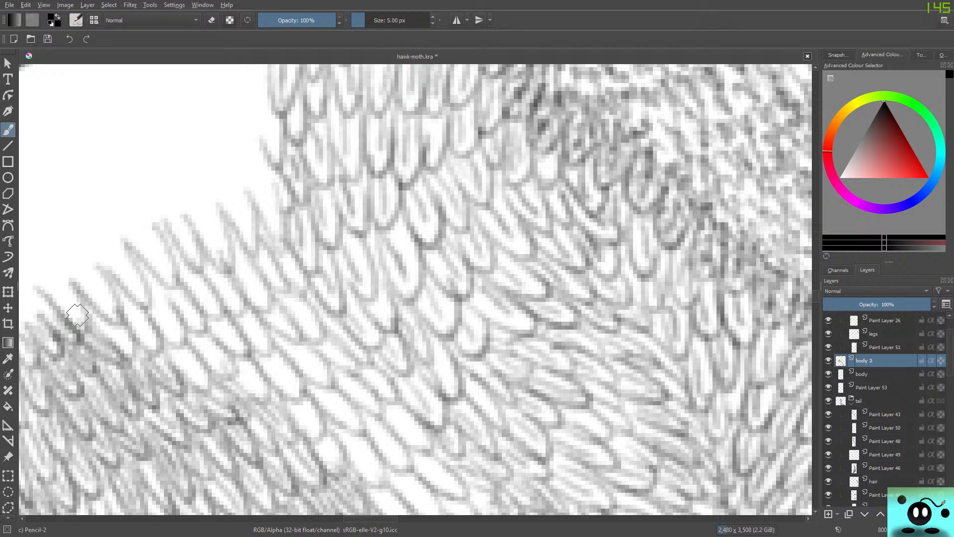
Shade the insides of the new feathers in the lower part of the filled gap with fine pencil lines.
{"action": "scroll", "coordinate": [77, 314], "scroll_direction": "down", "scroll_amount": 5}
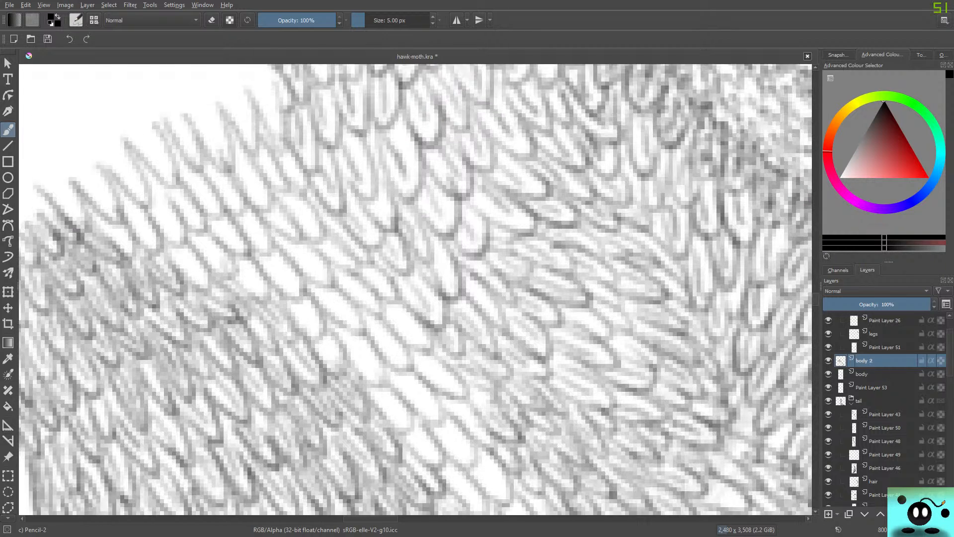
{"action": "scroll", "coordinate": [415, 289], "scroll_direction": "down", "scroll_amount": 5}
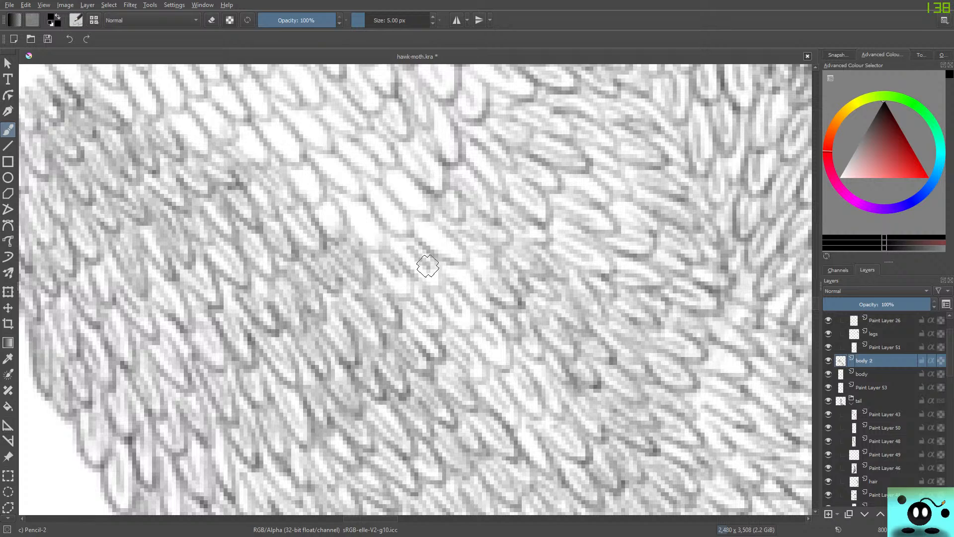
{"action": "left_click_drag", "start_coordinate": [426, 228], "coordinate": [429, 301]}
{"action": "mouse_move", "coordinate": [438, 242]}
{"action": "left_mouse_down"}
{"action": "mouse_move", "coordinate": [425, 228]}
{"action": "mouse_move", "coordinate": [428, 251]}
{"action": "mouse_move", "coordinate": [459, 241]}
{"action": "mouse_move", "coordinate": [442, 283]}
{"action": "mouse_move", "coordinate": [367, 275]}
{"action": "left_mouse_up"}
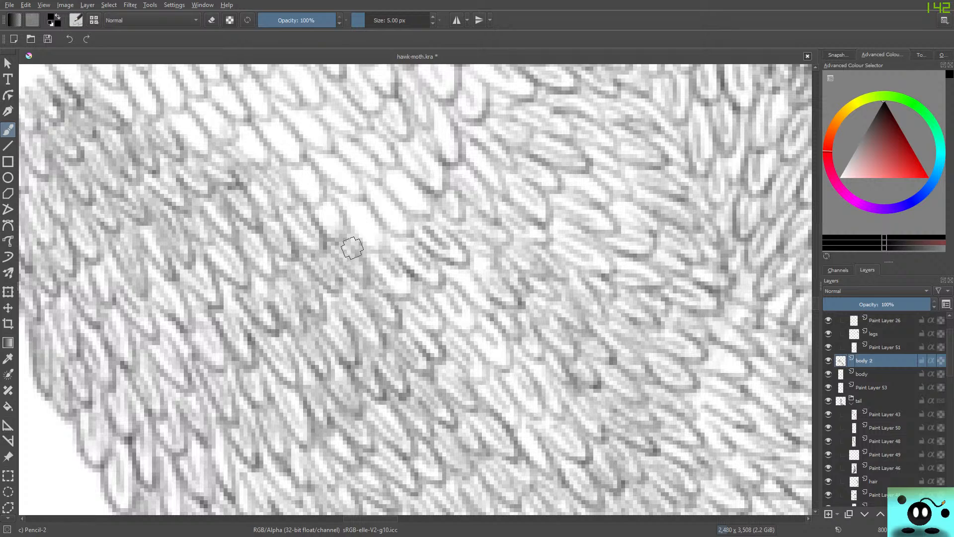
{"action": "mouse_move", "coordinate": [424, 294]}
{"action": "left_mouse_down"}
{"action": "mouse_move", "coordinate": [446, 327]}
{"action": "mouse_move", "coordinate": [413, 319]}
{"action": "mouse_move", "coordinate": [466, 328]}
{"action": "mouse_move", "coordinate": [448, 283]}
{"action": "left_mouse_up"}
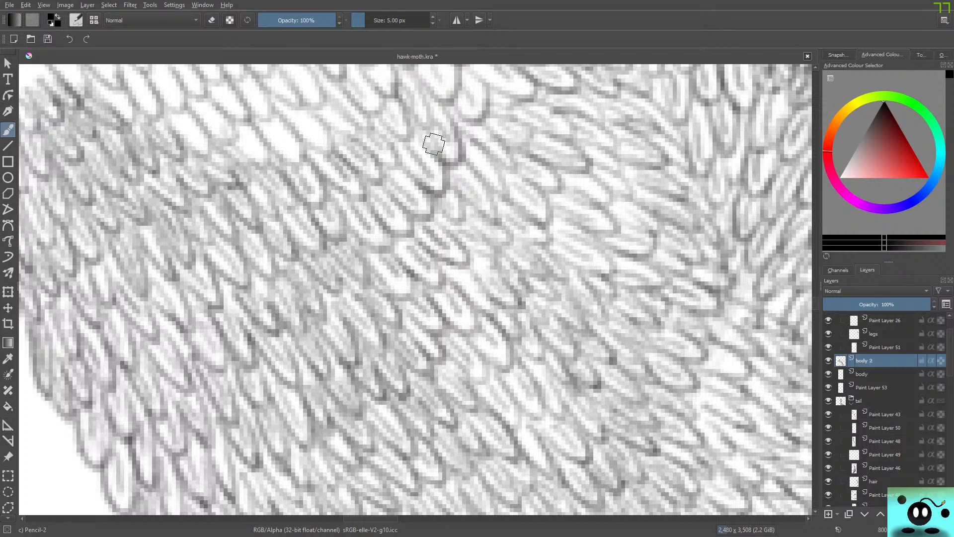
Add fine inner lines to the blank feathers in the middle rows between the leg and the body.
{"action": "left_click_drag", "start_coordinate": [816, 303], "coordinate": [815, 298]}
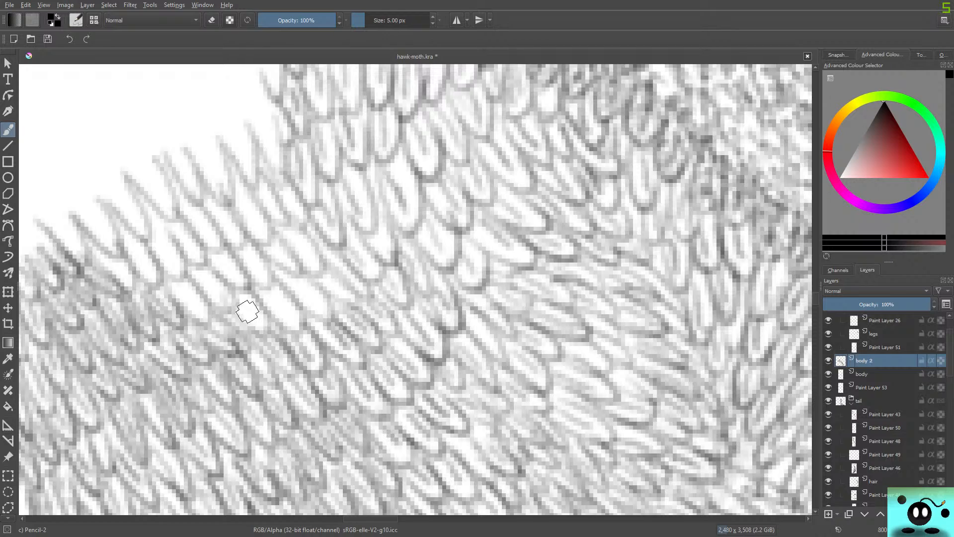
{"action": "mouse_move", "coordinate": [248, 311]}
{"action": "left_mouse_down"}
{"action": "mouse_move", "coordinate": [293, 281]}
{"action": "mouse_move", "coordinate": [308, 294]}
{"action": "mouse_move", "coordinate": [300, 303]}
{"action": "mouse_move", "coordinate": [326, 321]}
{"action": "mouse_move", "coordinate": [300, 273]}
{"action": "mouse_move", "coordinate": [353, 290]}
{"action": "mouse_move", "coordinate": [354, 303]}
{"action": "mouse_move", "coordinate": [341, 261]}
{"action": "mouse_move", "coordinate": [324, 271]}
{"action": "mouse_move", "coordinate": [339, 284]}
{"action": "left_mouse_up"}
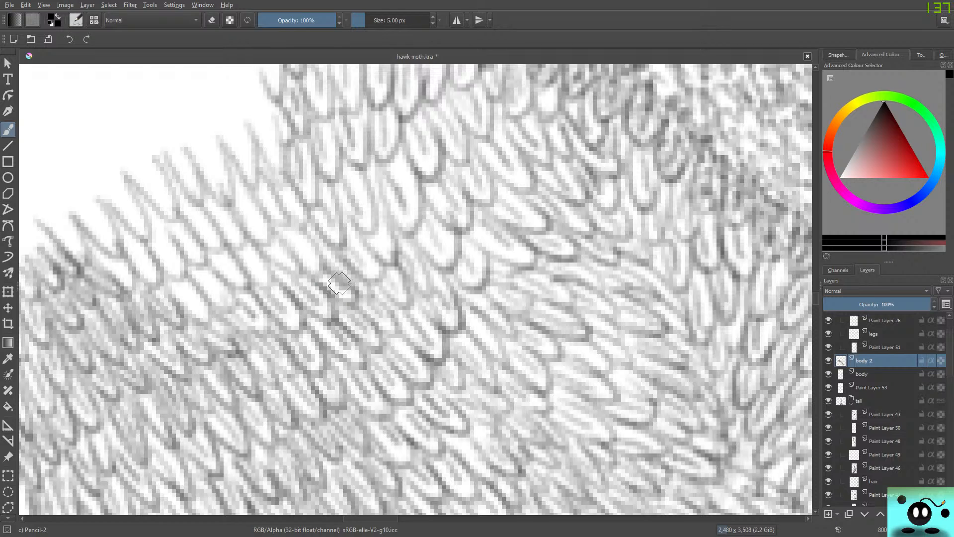
{"action": "mouse_move", "coordinate": [297, 243]}
{"action": "left_mouse_down"}
{"action": "mouse_move", "coordinate": [310, 262]}
{"action": "mouse_move", "coordinate": [267, 263]}
{"action": "mouse_move", "coordinate": [274, 250]}
{"action": "mouse_move", "coordinate": [243, 291]}
{"action": "mouse_move", "coordinate": [212, 277]}
{"action": "mouse_move", "coordinate": [223, 264]}
{"action": "mouse_move", "coordinate": [237, 278]}
{"action": "mouse_move", "coordinate": [186, 313]}
{"action": "mouse_move", "coordinate": [204, 280]}
{"action": "mouse_move", "coordinate": [214, 289]}
{"action": "mouse_move", "coordinate": [180, 299]}
{"action": "mouse_move", "coordinate": [170, 293]}
{"action": "mouse_move", "coordinate": [195, 303]}
{"action": "mouse_move", "coordinate": [187, 319]}
{"action": "mouse_move", "coordinate": [203, 324]}
{"action": "mouse_move", "coordinate": [183, 281]}
{"action": "mouse_move", "coordinate": [211, 311]}
{"action": "mouse_move", "coordinate": [180, 271]}
{"action": "mouse_move", "coordinate": [194, 286]}
{"action": "mouse_move", "coordinate": [218, 307]}
{"action": "left_mouse_up"}
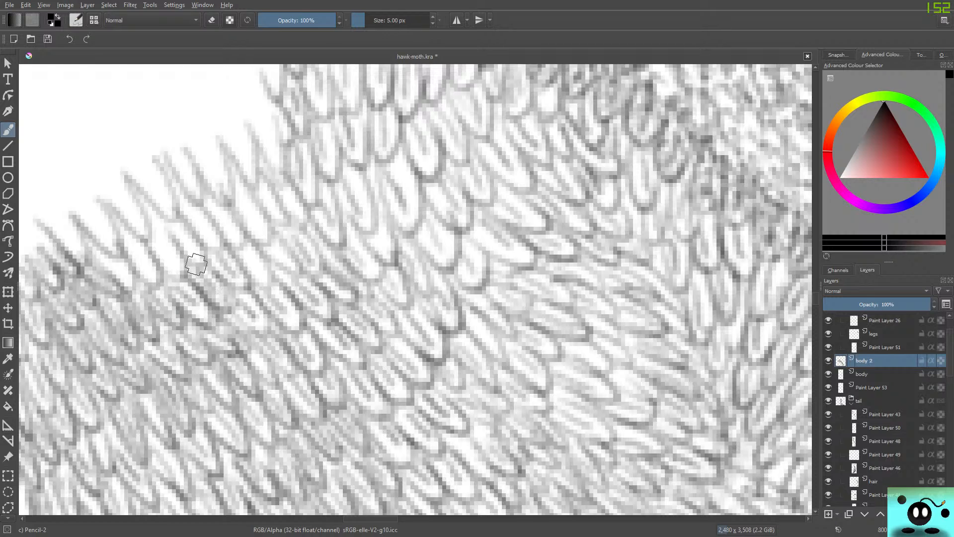
{"action": "mouse_move", "coordinate": [216, 271]}
{"action": "left_mouse_down"}
{"action": "mouse_move", "coordinate": [228, 253]}
{"action": "mouse_move", "coordinate": [273, 282]}
{"action": "mouse_move", "coordinate": [223, 237]}
{"action": "mouse_move", "coordinate": [209, 200]}
{"action": "mouse_move", "coordinate": [230, 231]}
{"action": "mouse_move", "coordinate": [247, 203]}
{"action": "mouse_move", "coordinate": [254, 241]}
{"action": "mouse_move", "coordinate": [234, 208]}
{"action": "mouse_move", "coordinate": [275, 236]}
{"action": "mouse_move", "coordinate": [236, 177]}
{"action": "mouse_move", "coordinate": [279, 263]}
{"action": "mouse_move", "coordinate": [261, 252]}
{"action": "mouse_move", "coordinate": [264, 266]}
{"action": "mouse_move", "coordinate": [301, 265]}
{"action": "mouse_move", "coordinate": [281, 245]}
{"action": "left_mouse_up"}
{"action": "mouse_move", "coordinate": [263, 209]}
{"action": "left_mouse_down"}
{"action": "mouse_move", "coordinate": [276, 227]}
{"action": "mouse_move", "coordinate": [268, 182]}
{"action": "mouse_move", "coordinate": [256, 182]}
{"action": "mouse_move", "coordinate": [274, 208]}
{"action": "mouse_move", "coordinate": [285, 194]}
{"action": "mouse_move", "coordinate": [295, 211]}
{"action": "mouse_move", "coordinate": [291, 253]}
{"action": "mouse_move", "coordinate": [298, 196]}
{"action": "mouse_move", "coordinate": [290, 247]}
{"action": "mouse_move", "coordinate": [305, 264]}
{"action": "left_mouse_up"}
{"action": "left_click_drag", "start_coordinate": [299, 227], "coordinate": [316, 268]}
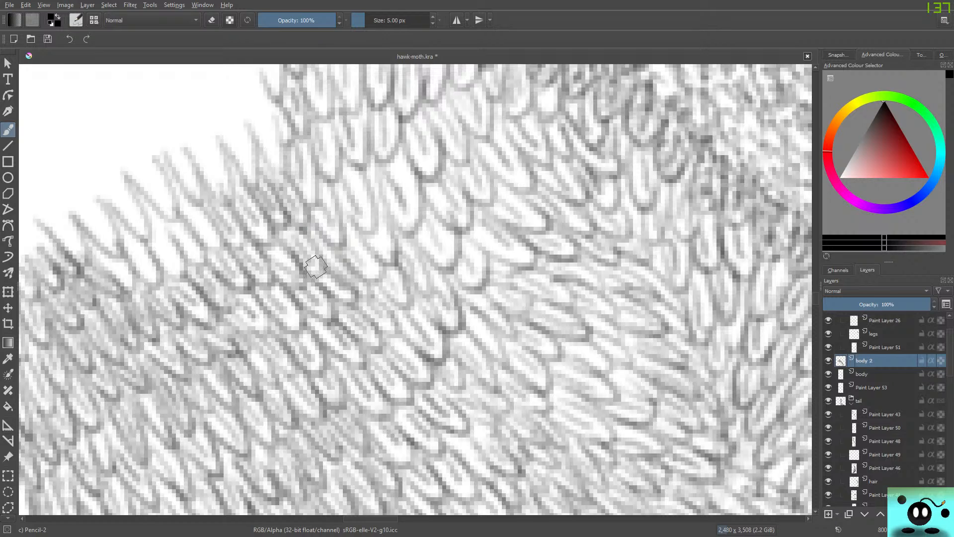
Shade the outermost new feather rows with fine lines along the white edge, from the body down to the leg.
{"action": "mouse_move", "coordinate": [189, 213]}
{"action": "left_mouse_down"}
{"action": "mouse_move", "coordinate": [203, 263]}
{"action": "mouse_move", "coordinate": [197, 242]}
{"action": "mouse_move", "coordinate": [219, 234]}
{"action": "mouse_move", "coordinate": [168, 195]}
{"action": "mouse_move", "coordinate": [187, 259]}
{"action": "mouse_move", "coordinate": [204, 259]}
{"action": "mouse_move", "coordinate": [186, 236]}
{"action": "mouse_move", "coordinate": [166, 274]}
{"action": "mouse_move", "coordinate": [154, 244]}
{"action": "mouse_move", "coordinate": [166, 255]}
{"action": "mouse_move", "coordinate": [162, 291]}
{"action": "mouse_move", "coordinate": [158, 246]}
{"action": "mouse_move", "coordinate": [140, 215]}
{"action": "mouse_move", "coordinate": [144, 287]}
{"action": "mouse_move", "coordinate": [130, 247]}
{"action": "mouse_move", "coordinate": [143, 265]}
{"action": "mouse_move", "coordinate": [123, 279]}
{"action": "mouse_move", "coordinate": [99, 252]}
{"action": "mouse_move", "coordinate": [116, 284]}
{"action": "mouse_move", "coordinate": [97, 294]}
{"action": "mouse_move", "coordinate": [89, 257]}
{"action": "mouse_move", "coordinate": [105, 279]}
{"action": "mouse_move", "coordinate": [121, 255]}
{"action": "mouse_move", "coordinate": [115, 269]}
{"action": "mouse_move", "coordinate": [154, 283]}
{"action": "mouse_move", "coordinate": [132, 271]}
{"action": "mouse_move", "coordinate": [144, 248]}
{"action": "mouse_move", "coordinate": [183, 276]}
{"action": "mouse_move", "coordinate": [143, 241]}
{"action": "left_mouse_up"}
{"action": "mouse_move", "coordinate": [115, 205]}
{"action": "left_mouse_down"}
{"action": "mouse_move", "coordinate": [139, 221]}
{"action": "mouse_move", "coordinate": [121, 222]}
{"action": "mouse_move", "coordinate": [127, 198]}
{"action": "mouse_move", "coordinate": [90, 153]}
{"action": "mouse_move", "coordinate": [158, 213]}
{"action": "mouse_move", "coordinate": [153, 166]}
{"action": "mouse_move", "coordinate": [135, 164]}
{"action": "mouse_move", "coordinate": [170, 203]}
{"action": "mouse_move", "coordinate": [181, 162]}
{"action": "mouse_move", "coordinate": [179, 192]}
{"action": "mouse_move", "coordinate": [199, 202]}
{"action": "mouse_move", "coordinate": [177, 150]}
{"action": "mouse_move", "coordinate": [216, 179]}
{"action": "mouse_move", "coordinate": [215, 147]}
{"action": "mouse_move", "coordinate": [221, 157]}
{"action": "mouse_move", "coordinate": [202, 139]}
{"action": "mouse_move", "coordinate": [219, 133]}
{"action": "mouse_move", "coordinate": [249, 162]}
{"action": "mouse_move", "coordinate": [235, 167]}
{"action": "mouse_move", "coordinate": [254, 155]}
{"action": "mouse_move", "coordinate": [239, 123]}
{"action": "left_mouse_up"}
{"action": "mouse_move", "coordinate": [267, 138]}
{"action": "left_mouse_down"}
{"action": "mouse_move", "coordinate": [265, 163]}
{"action": "mouse_move", "coordinate": [285, 171]}
{"action": "mouse_move", "coordinate": [247, 93]}
{"action": "left_mouse_up"}
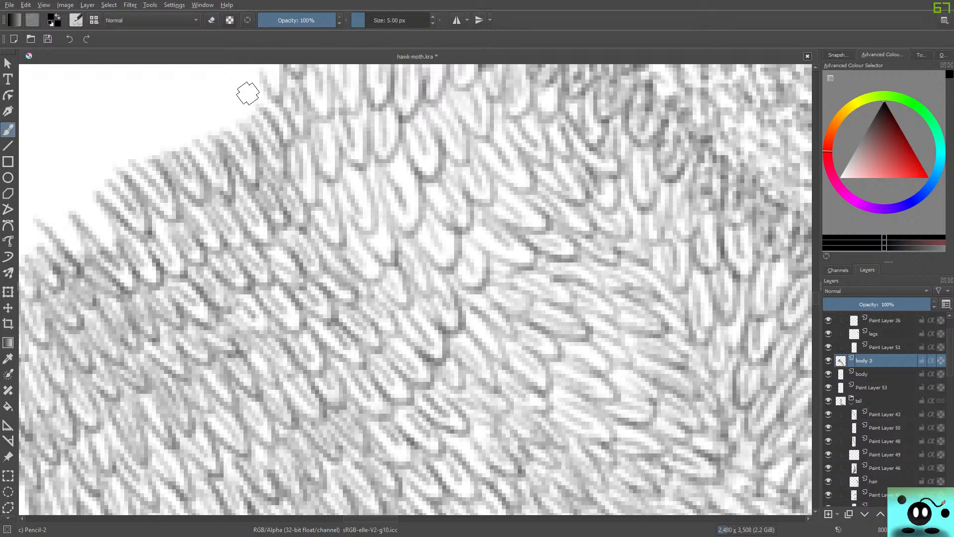
{"action": "mouse_move", "coordinate": [86, 209]}
{"action": "left_mouse_down"}
{"action": "mouse_move", "coordinate": [102, 245]}
{"action": "mouse_move", "coordinate": [120, 252]}
{"action": "left_mouse_up"}
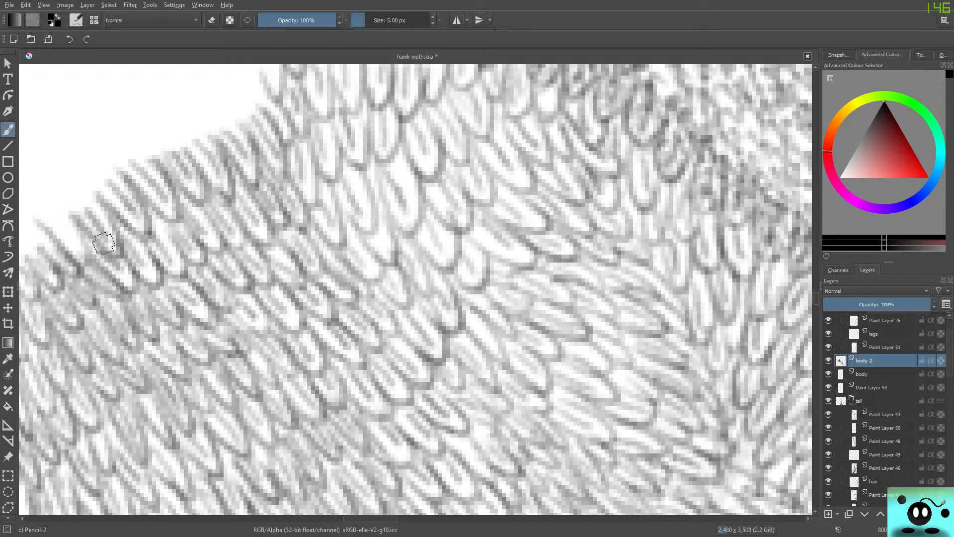
{"action": "mouse_move", "coordinate": [57, 219]}
{"action": "left_mouse_down"}
{"action": "mouse_move", "coordinate": [71, 248]}
{"action": "mouse_move", "coordinate": [90, 255]}
{"action": "left_mouse_up"}
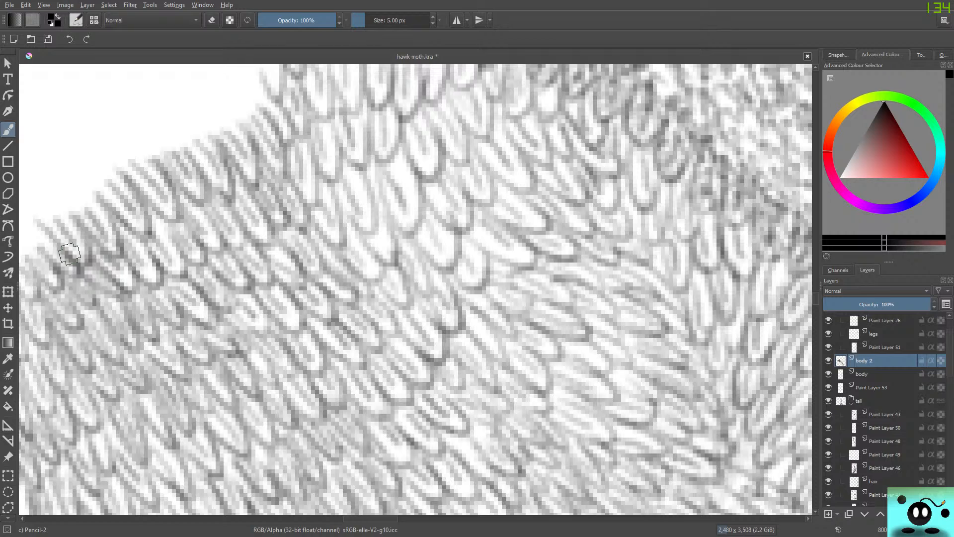
Outline a row of feathers over the upper leg's end and fill them with fine inner lines.
{"action": "left_click_drag", "start_coordinate": [357, 518], "coordinate": [342, 519]}
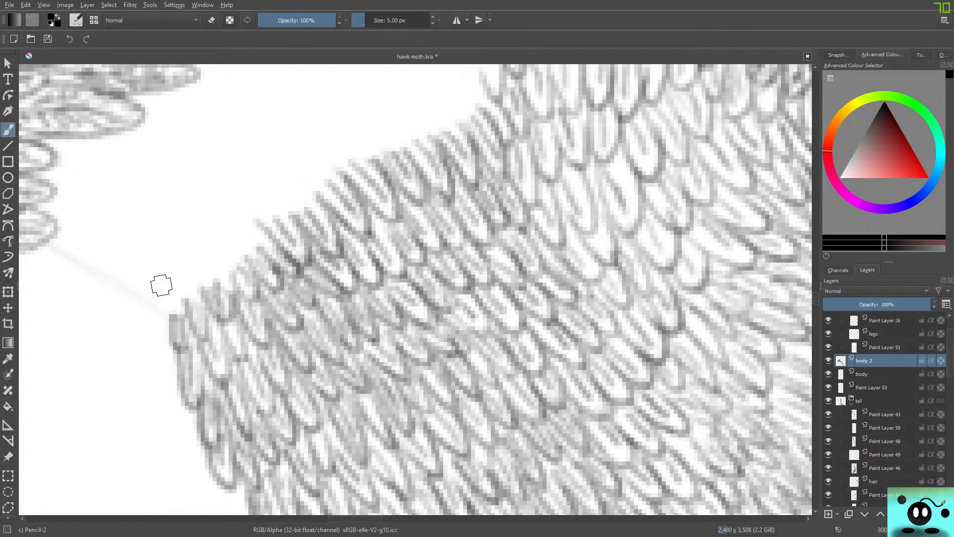
{"action": "mouse_move", "coordinate": [160, 276]}
{"action": "left_mouse_down"}
{"action": "mouse_move", "coordinate": [181, 300]}
{"action": "mouse_move", "coordinate": [176, 319]}
{"action": "mouse_move", "coordinate": [178, 266]}
{"action": "left_mouse_up"}
{"action": "mouse_move", "coordinate": [203, 300]}
{"action": "left_mouse_down"}
{"action": "mouse_move", "coordinate": [207, 233]}
{"action": "mouse_move", "coordinate": [243, 217]}
{"action": "left_mouse_up"}
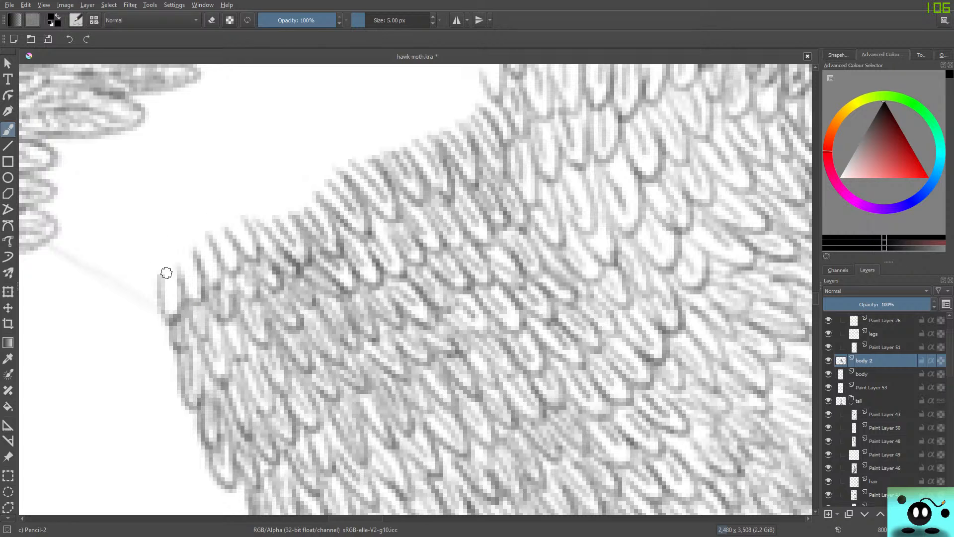
{"action": "mouse_move", "coordinate": [164, 263]}
{"action": "left_mouse_down"}
{"action": "mouse_move", "coordinate": [171, 312]}
{"action": "mouse_move", "coordinate": [188, 289]}
{"action": "mouse_move", "coordinate": [186, 260]}
{"action": "mouse_move", "coordinate": [201, 295]}
{"action": "left_mouse_up"}
{"action": "mouse_move", "coordinate": [196, 239]}
{"action": "left_mouse_down"}
{"action": "mouse_move", "coordinate": [211, 289]}
{"action": "mouse_move", "coordinate": [231, 257]}
{"action": "left_mouse_up"}
{"action": "left_click_drag", "start_coordinate": [227, 217], "coordinate": [248, 241]}
{"action": "mouse_move", "coordinate": [173, 302]}
{"action": "left_mouse_down"}
{"action": "mouse_move", "coordinate": [196, 303]}
{"action": "mouse_move", "coordinate": [181, 290]}
{"action": "mouse_move", "coordinate": [195, 276]}
{"action": "mouse_move", "coordinate": [218, 291]}
{"action": "mouse_move", "coordinate": [205, 279]}
{"action": "mouse_move", "coordinate": [214, 294]}
{"action": "mouse_move", "coordinate": [237, 243]}
{"action": "left_mouse_up"}
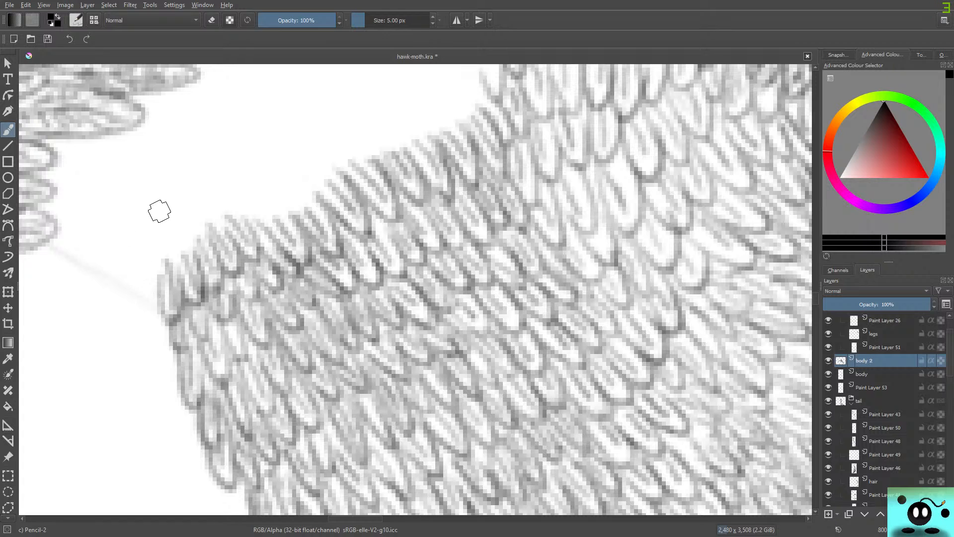
Outline two more feather rows above the shaded ones, from the guide line at the leg's end to the body's edge.
{"action": "mouse_move", "coordinate": [119, 270]}
{"action": "left_mouse_down"}
{"action": "mouse_move", "coordinate": [132, 296]}
{"action": "mouse_move", "coordinate": [140, 284]}
{"action": "mouse_move", "coordinate": [159, 311]}
{"action": "left_mouse_up"}
{"action": "mouse_move", "coordinate": [135, 247]}
{"action": "left_mouse_down"}
{"action": "mouse_move", "coordinate": [155, 217]}
{"action": "mouse_move", "coordinate": [184, 261]}
{"action": "mouse_move", "coordinate": [167, 220]}
{"action": "mouse_move", "coordinate": [174, 195]}
{"action": "mouse_move", "coordinate": [222, 234]}
{"action": "mouse_move", "coordinate": [188, 179]}
{"action": "mouse_move", "coordinate": [211, 204]}
{"action": "mouse_move", "coordinate": [219, 174]}
{"action": "mouse_move", "coordinate": [271, 225]}
{"action": "mouse_move", "coordinate": [232, 158]}
{"action": "mouse_move", "coordinate": [255, 196]}
{"action": "mouse_move", "coordinate": [255, 188]}
{"action": "mouse_move", "coordinate": [286, 188]}
{"action": "mouse_move", "coordinate": [276, 179]}
{"action": "mouse_move", "coordinate": [275, 147]}
{"action": "mouse_move", "coordinate": [331, 187]}
{"action": "mouse_move", "coordinate": [291, 131]}
{"action": "mouse_move", "coordinate": [319, 156]}
{"action": "mouse_move", "coordinate": [310, 106]}
{"action": "mouse_move", "coordinate": [350, 151]}
{"action": "mouse_move", "coordinate": [330, 106]}
{"action": "mouse_move", "coordinate": [373, 130]}
{"action": "mouse_move", "coordinate": [351, 119]}
{"action": "mouse_move", "coordinate": [390, 123]}
{"action": "mouse_move", "coordinate": [373, 113]}
{"action": "mouse_move", "coordinate": [387, 113]}
{"action": "mouse_move", "coordinate": [423, 134]}
{"action": "mouse_move", "coordinate": [383, 89]}
{"action": "mouse_move", "coordinate": [407, 111]}
{"action": "mouse_move", "coordinate": [423, 90]}
{"action": "mouse_move", "coordinate": [411, 79]}
{"action": "mouse_move", "coordinate": [456, 131]}
{"action": "mouse_move", "coordinate": [475, 100]}
{"action": "left_mouse_up"}
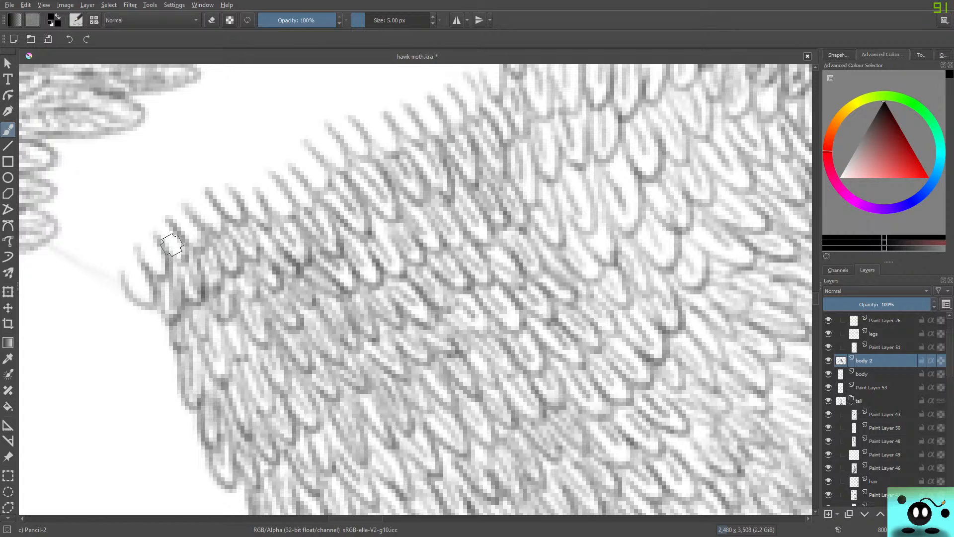
{"action": "mouse_move", "coordinate": [96, 256]}
{"action": "left_mouse_down"}
{"action": "mouse_move", "coordinate": [115, 296]}
{"action": "mouse_move", "coordinate": [114, 219]}
{"action": "mouse_move", "coordinate": [142, 209]}
{"action": "mouse_move", "coordinate": [146, 237]}
{"action": "mouse_move", "coordinate": [137, 199]}
{"action": "mouse_move", "coordinate": [165, 186]}
{"action": "mouse_move", "coordinate": [181, 220]}
{"action": "mouse_move", "coordinate": [185, 112]}
{"action": "mouse_move", "coordinate": [176, 120]}
{"action": "mouse_move", "coordinate": [246, 200]}
{"action": "mouse_move", "coordinate": [232, 152]}
{"action": "mouse_move", "coordinate": [244, 162]}
{"action": "mouse_move", "coordinate": [243, 130]}
{"action": "mouse_move", "coordinate": [269, 131]}
{"action": "mouse_move", "coordinate": [261, 142]}
{"action": "mouse_move", "coordinate": [274, 125]}
{"action": "mouse_move", "coordinate": [310, 145]}
{"action": "mouse_move", "coordinate": [267, 104]}
{"action": "mouse_move", "coordinate": [312, 121]}
{"action": "mouse_move", "coordinate": [295, 116]}
{"action": "mouse_move", "coordinate": [333, 91]}
{"action": "mouse_move", "coordinate": [304, 73]}
{"action": "left_mouse_up"}
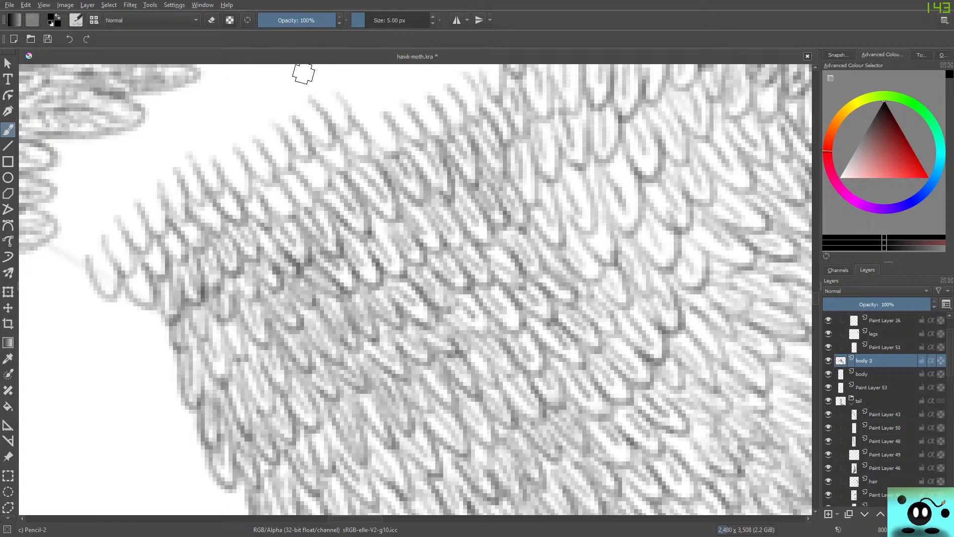
{"action": "scroll", "coordinate": [303, 74], "scroll_direction": "up", "scroll_amount": 4}
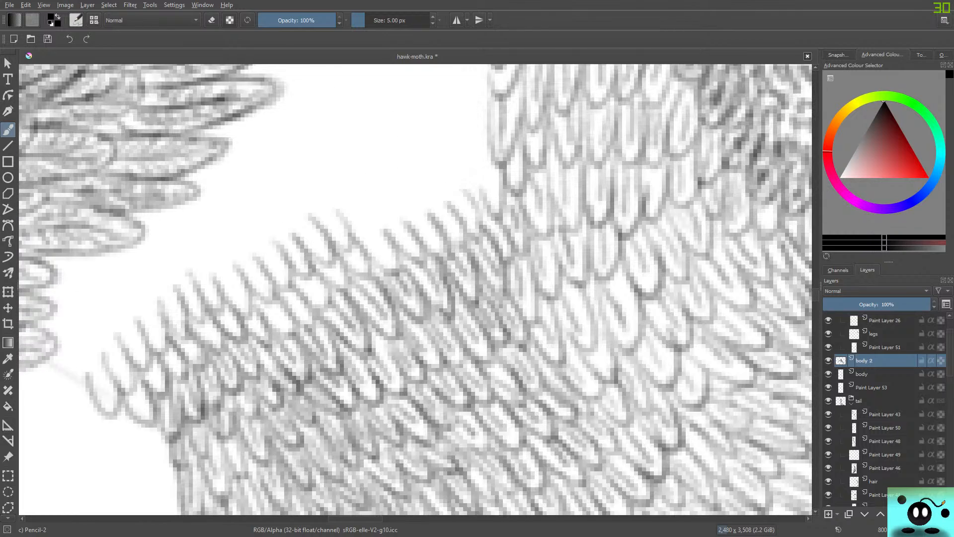
{"action": "mouse_move", "coordinate": [355, 248]}
{"action": "left_mouse_down"}
{"action": "mouse_move", "coordinate": [368, 233]}
{"action": "mouse_move", "coordinate": [360, 221]}
{"action": "mouse_move", "coordinate": [397, 246]}
{"action": "mouse_move", "coordinate": [366, 203]}
{"action": "left_mouse_up"}
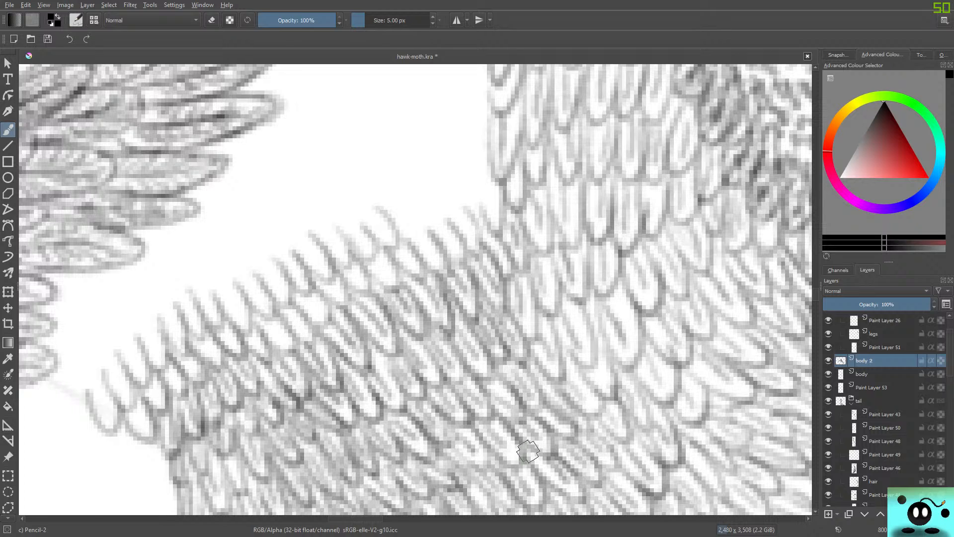
{"action": "mouse_move", "coordinate": [410, 215]}
{"action": "left_mouse_down"}
{"action": "mouse_move", "coordinate": [405, 235]}
{"action": "mouse_move", "coordinate": [411, 203]}
{"action": "mouse_move", "coordinate": [439, 210]}
{"action": "mouse_move", "coordinate": [434, 199]}
{"action": "mouse_move", "coordinate": [466, 226]}
{"action": "mouse_move", "coordinate": [452, 189]}
{"action": "mouse_move", "coordinate": [470, 209]}
{"action": "mouse_move", "coordinate": [461, 165]}
{"action": "mouse_move", "coordinate": [496, 210]}
{"action": "mouse_move", "coordinate": [482, 158]}
{"action": "left_mouse_up"}
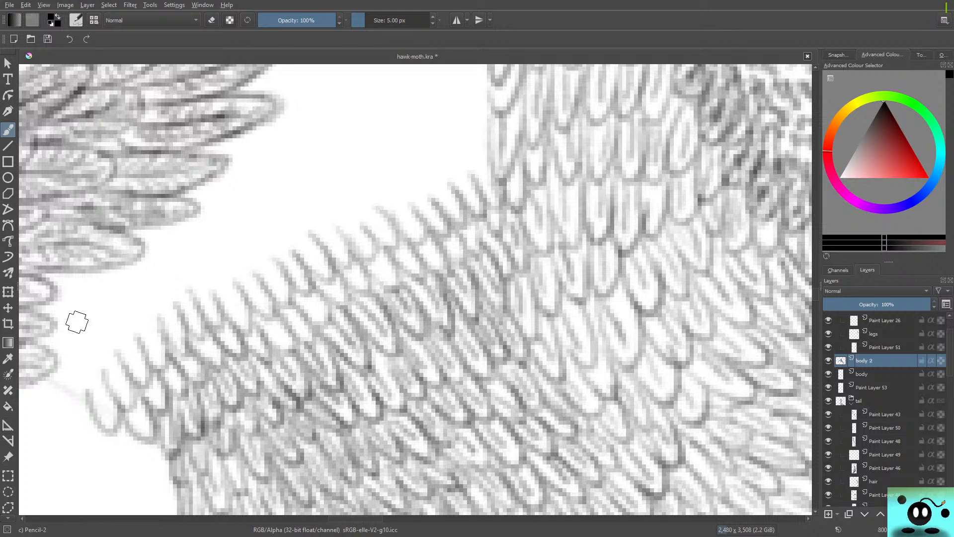
Outline further feather rows from the claw's feathers across to the body, closing the blank area at the leg's end.
{"action": "mouse_move", "coordinate": [59, 379]}
{"action": "left_mouse_down"}
{"action": "mouse_move", "coordinate": [87, 391]}
{"action": "mouse_move", "coordinate": [81, 374]}
{"action": "mouse_move", "coordinate": [84, 404]}
{"action": "mouse_move", "coordinate": [71, 364]}
{"action": "mouse_move", "coordinate": [108, 383]}
{"action": "mouse_move", "coordinate": [103, 342]}
{"action": "mouse_move", "coordinate": [121, 336]}
{"action": "mouse_move", "coordinate": [119, 328]}
{"action": "mouse_move", "coordinate": [129, 346]}
{"action": "mouse_move", "coordinate": [121, 298]}
{"action": "mouse_move", "coordinate": [132, 299]}
{"action": "mouse_move", "coordinate": [136, 263]}
{"action": "mouse_move", "coordinate": [159, 284]}
{"action": "mouse_move", "coordinate": [152, 282]}
{"action": "mouse_move", "coordinate": [162, 257]}
{"action": "mouse_move", "coordinate": [212, 282]}
{"action": "mouse_move", "coordinate": [204, 229]}
{"action": "mouse_move", "coordinate": [219, 241]}
{"action": "mouse_move", "coordinate": [255, 235]}
{"action": "mouse_move", "coordinate": [227, 192]}
{"action": "mouse_move", "coordinate": [270, 210]}
{"action": "mouse_move", "coordinate": [278, 229]}
{"action": "mouse_move", "coordinate": [250, 173]}
{"action": "mouse_move", "coordinate": [321, 203]}
{"action": "mouse_move", "coordinate": [323, 187]}
{"action": "mouse_move", "coordinate": [353, 226]}
{"action": "mouse_move", "coordinate": [335, 181]}
{"action": "mouse_move", "coordinate": [343, 143]}
{"action": "mouse_move", "coordinate": [372, 162]}
{"action": "mouse_move", "coordinate": [373, 180]}
{"action": "mouse_move", "coordinate": [378, 147]}
{"action": "mouse_move", "coordinate": [431, 184]}
{"action": "mouse_move", "coordinate": [423, 153]}
{"action": "mouse_move", "coordinate": [444, 191]}
{"action": "mouse_move", "coordinate": [431, 138]}
{"action": "mouse_move", "coordinate": [466, 140]}
{"action": "mouse_move", "coordinate": [477, 111]}
{"action": "left_mouse_up"}
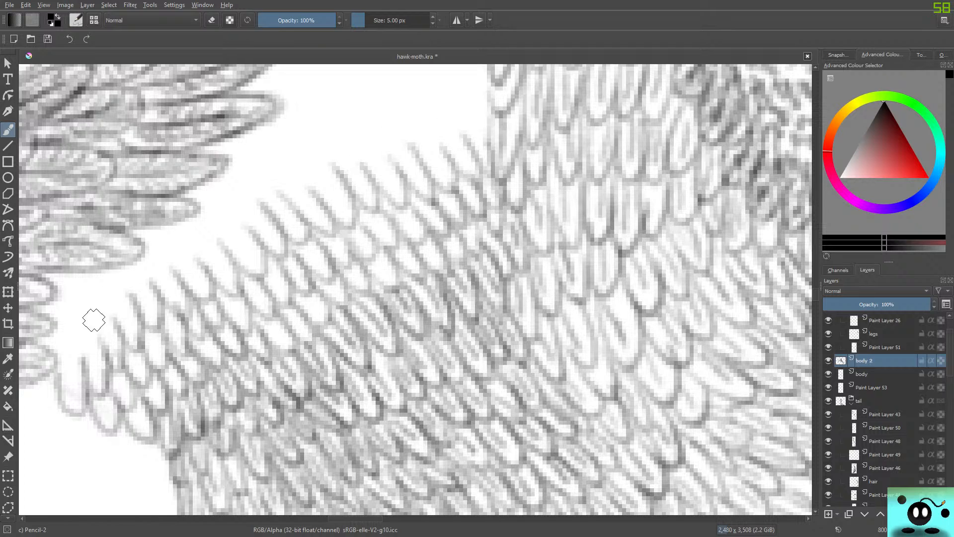
{"action": "mouse_move", "coordinate": [42, 381]}
{"action": "left_mouse_down"}
{"action": "mouse_move", "coordinate": [58, 367]}
{"action": "mouse_move", "coordinate": [69, 317]}
{"action": "mouse_move", "coordinate": [71, 331]}
{"action": "mouse_move", "coordinate": [56, 322]}
{"action": "mouse_move", "coordinate": [85, 321]}
{"action": "mouse_move", "coordinate": [75, 307]}
{"action": "mouse_move", "coordinate": [93, 332]}
{"action": "mouse_move", "coordinate": [86, 291]}
{"action": "mouse_move", "coordinate": [104, 256]}
{"action": "mouse_move", "coordinate": [130, 266]}
{"action": "mouse_move", "coordinate": [158, 298]}
{"action": "mouse_move", "coordinate": [148, 259]}
{"action": "mouse_move", "coordinate": [176, 278]}
{"action": "mouse_move", "coordinate": [156, 231]}
{"action": "mouse_move", "coordinate": [193, 263]}
{"action": "mouse_move", "coordinate": [173, 208]}
{"action": "mouse_move", "coordinate": [189, 217]}
{"action": "mouse_move", "coordinate": [191, 183]}
{"action": "mouse_move", "coordinate": [206, 197]}
{"action": "mouse_move", "coordinate": [210, 169]}
{"action": "mouse_move", "coordinate": [269, 170]}
{"action": "mouse_move", "coordinate": [278, 186]}
{"action": "mouse_move", "coordinate": [268, 146]}
{"action": "mouse_move", "coordinate": [317, 147]}
{"action": "mouse_move", "coordinate": [342, 172]}
{"action": "mouse_move", "coordinate": [332, 122]}
{"action": "mouse_move", "coordinate": [356, 112]}
{"action": "mouse_move", "coordinate": [413, 122]}
{"action": "mouse_move", "coordinate": [400, 109]}
{"action": "mouse_move", "coordinate": [429, 143]}
{"action": "mouse_move", "coordinate": [431, 99]}
{"action": "mouse_move", "coordinate": [450, 139]}
{"action": "mouse_move", "coordinate": [459, 100]}
{"action": "mouse_move", "coordinate": [481, 100]}
{"action": "mouse_move", "coordinate": [479, 74]}
{"action": "left_mouse_up"}
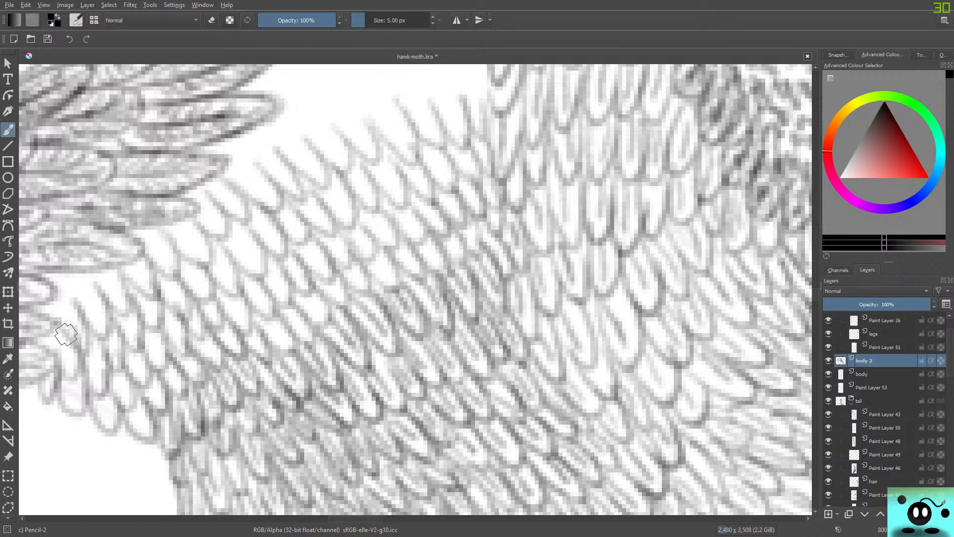
{"action": "mouse_move", "coordinate": [47, 350]}
{"action": "left_mouse_down"}
{"action": "mouse_move", "coordinate": [64, 281]}
{"action": "mouse_move", "coordinate": [87, 294]}
{"action": "mouse_move", "coordinate": [116, 264]}
{"action": "left_mouse_up"}
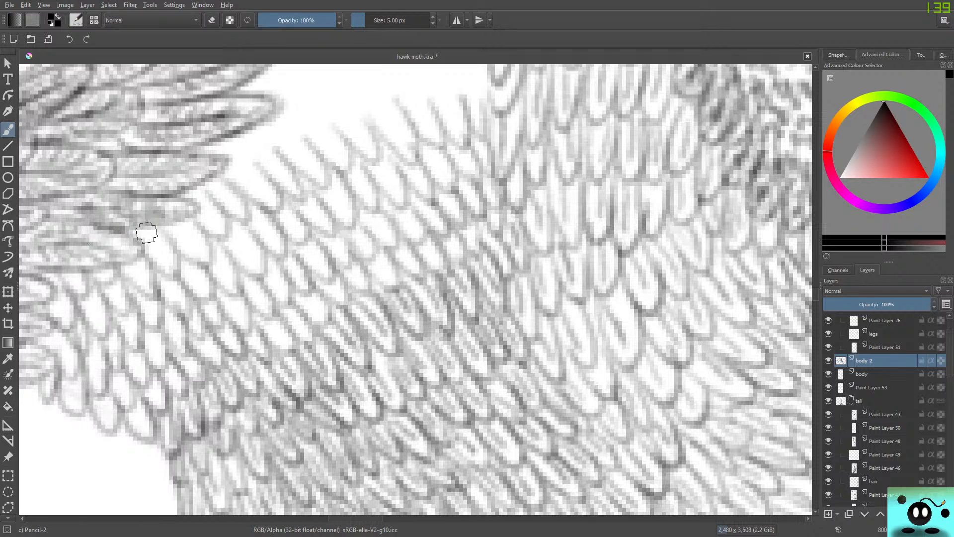
Outline another row of feathers along the claw feathers' tips and across to the body's edge.
{"action": "left_click_drag", "start_coordinate": [143, 235], "coordinate": [164, 229]}
{"action": "left_click_drag", "start_coordinate": [192, 195], "coordinate": [215, 177]}
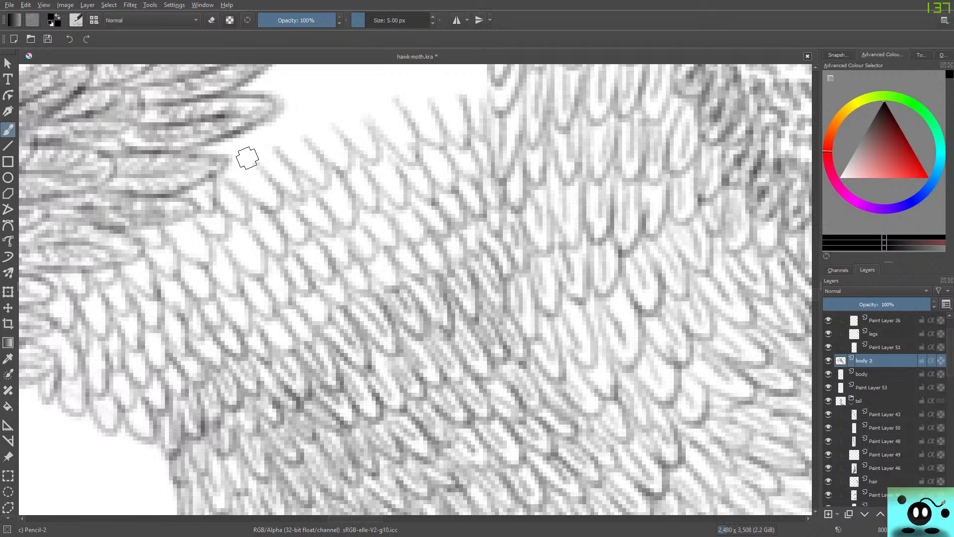
{"action": "left_click_drag", "start_coordinate": [245, 130], "coordinate": [222, 183]}
{"action": "left_click_drag", "start_coordinate": [272, 118], "coordinate": [245, 174]}
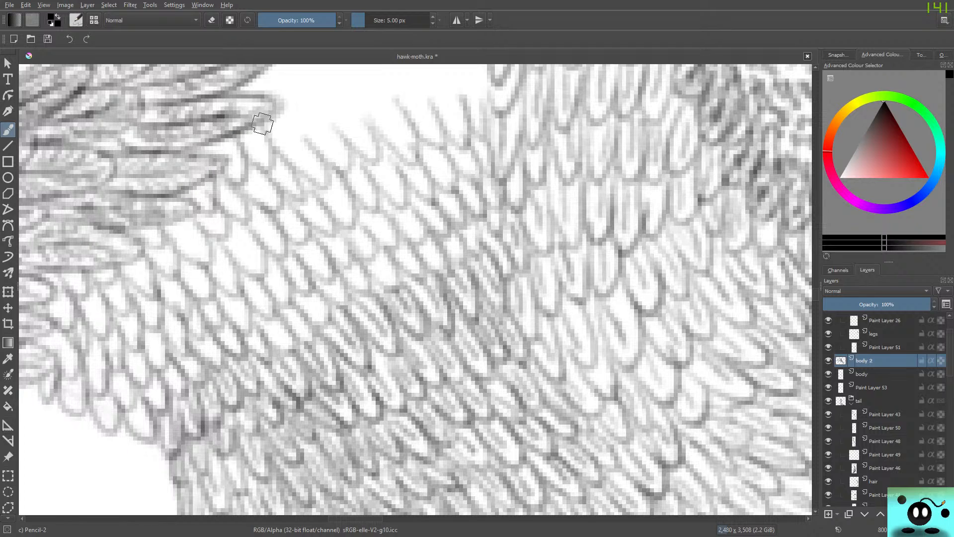
{"action": "left_click_drag", "start_coordinate": [304, 114], "coordinate": [254, 160]}
{"action": "left_click_drag", "start_coordinate": [313, 87], "coordinate": [331, 142]}
{"action": "mouse_move", "coordinate": [354, 84]}
{"action": "left_mouse_down"}
{"action": "mouse_move", "coordinate": [341, 99]}
{"action": "mouse_move", "coordinate": [345, 88]}
{"action": "mouse_move", "coordinate": [373, 121]}
{"action": "mouse_move", "coordinate": [362, 82]}
{"action": "mouse_move", "coordinate": [372, 86]}
{"action": "mouse_move", "coordinate": [406, 119]}
{"action": "left_mouse_up"}
{"action": "mouse_move", "coordinate": [399, 79]}
{"action": "left_mouse_down"}
{"action": "mouse_move", "coordinate": [462, 83]}
{"action": "mouse_move", "coordinate": [479, 114]}
{"action": "mouse_move", "coordinate": [485, 85]}
{"action": "left_mouse_up"}
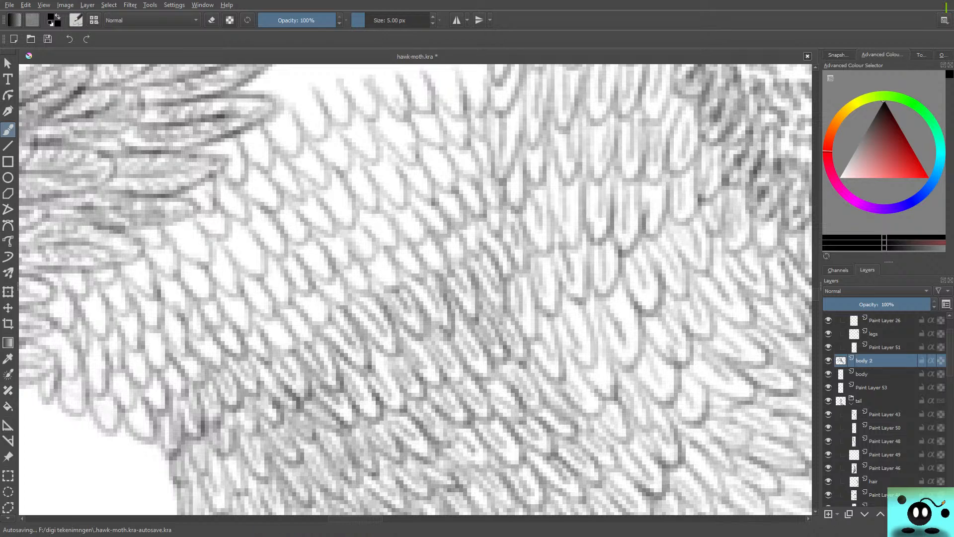
Outline one more feather row above the newest row, from the claw's long feather tip to the body's edge.
{"action": "scroll", "coordinate": [415, 289], "scroll_direction": "up", "scroll_amount": 3}
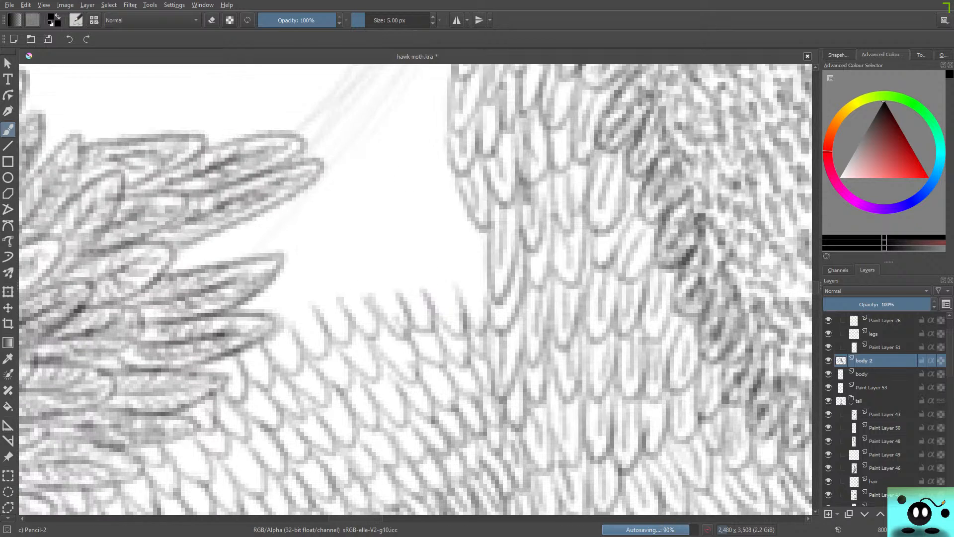
{"action": "scroll", "coordinate": [416, 289], "scroll_direction": "down", "scroll_amount": 1}
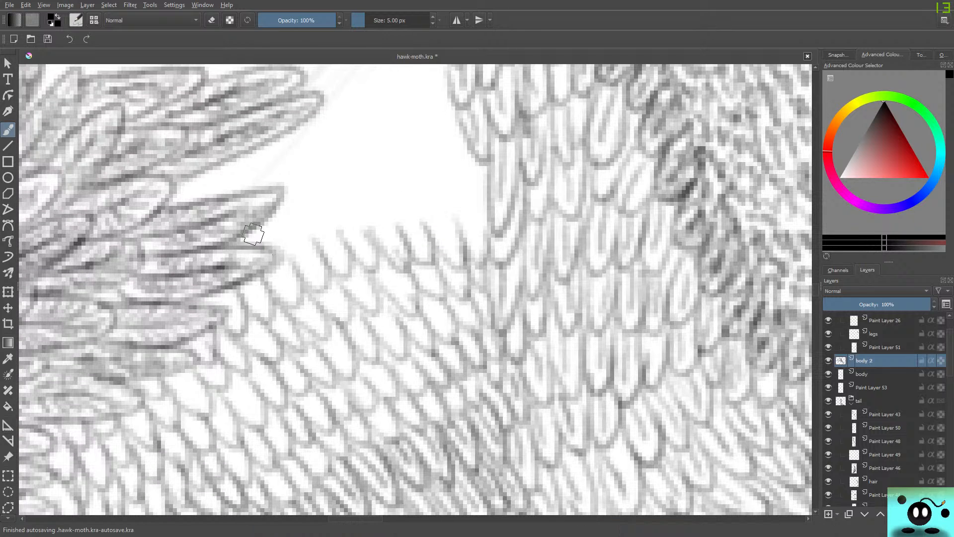
{"action": "mouse_move", "coordinate": [290, 239]}
{"action": "left_mouse_down"}
{"action": "mouse_move", "coordinate": [284, 203]}
{"action": "mouse_move", "coordinate": [338, 225]}
{"action": "mouse_move", "coordinate": [318, 194]}
{"action": "mouse_move", "coordinate": [340, 223]}
{"action": "mouse_move", "coordinate": [335, 171]}
{"action": "mouse_move", "coordinate": [350, 184]}
{"action": "mouse_move", "coordinate": [374, 166]}
{"action": "mouse_move", "coordinate": [416, 224]}
{"action": "mouse_move", "coordinate": [416, 171]}
{"action": "mouse_move", "coordinate": [459, 205]}
{"action": "mouse_move", "coordinate": [445, 175]}
{"action": "mouse_move", "coordinate": [466, 217]}
{"action": "mouse_move", "coordinate": [459, 140]}
{"action": "mouse_move", "coordinate": [463, 189]}
{"action": "left_mouse_up"}
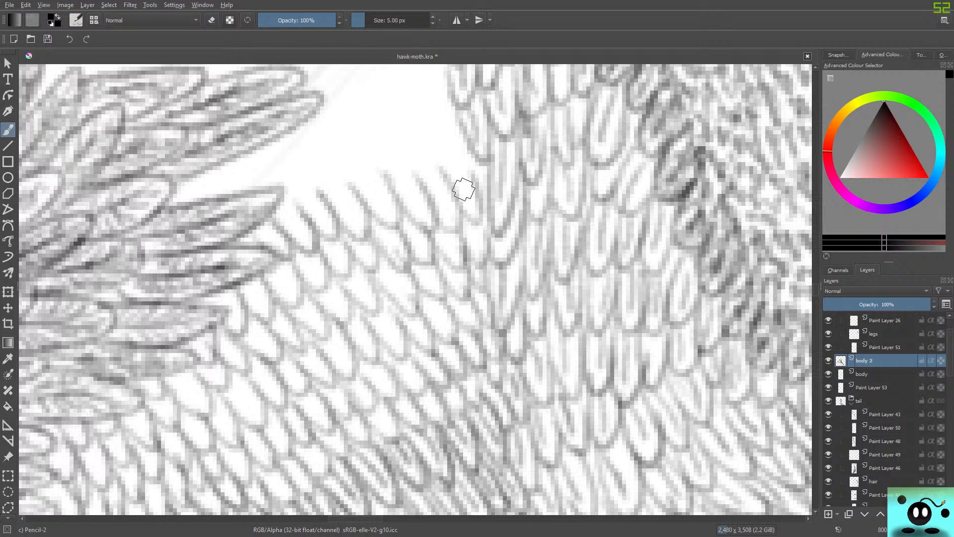
Shade the unfilled feathers beside the leg's darker lower rows with fine inner lines.
{"action": "left_click_drag", "start_coordinate": [815, 290], "coordinate": [816, 294]}
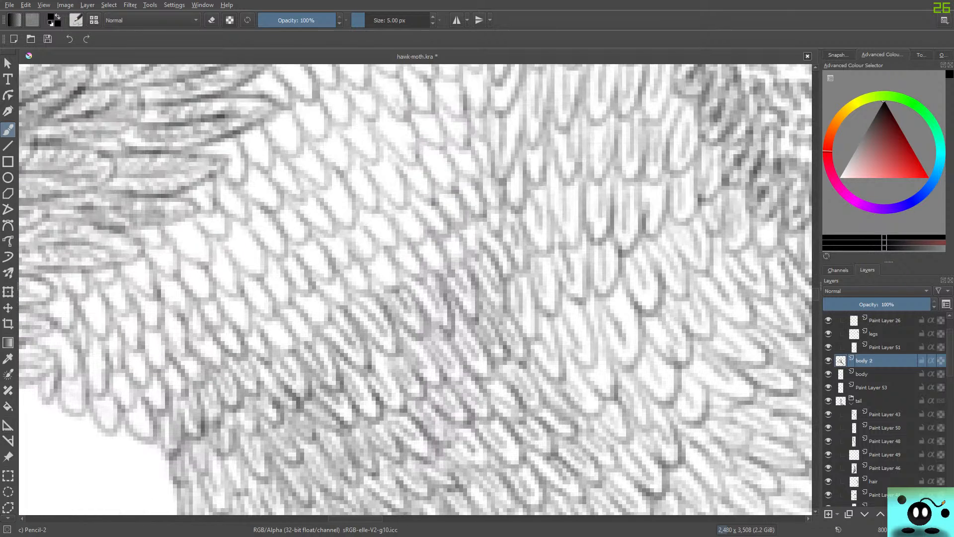
{"action": "scroll", "coordinate": [415, 288], "scroll_direction": "down", "scroll_amount": 3}
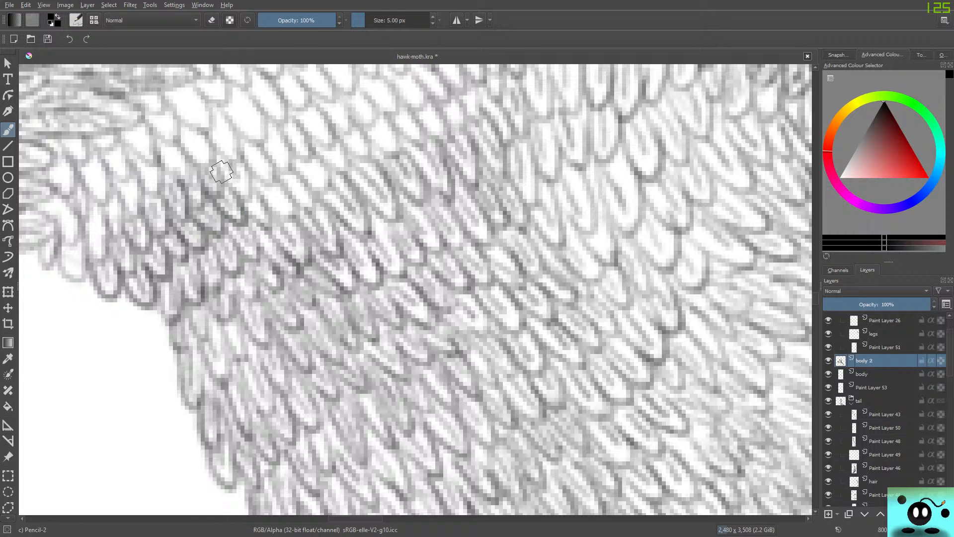
{"action": "mouse_move", "coordinate": [247, 173]}
{"action": "left_mouse_down"}
{"action": "mouse_move", "coordinate": [264, 215]}
{"action": "mouse_move", "coordinate": [294, 216]}
{"action": "left_mouse_up"}
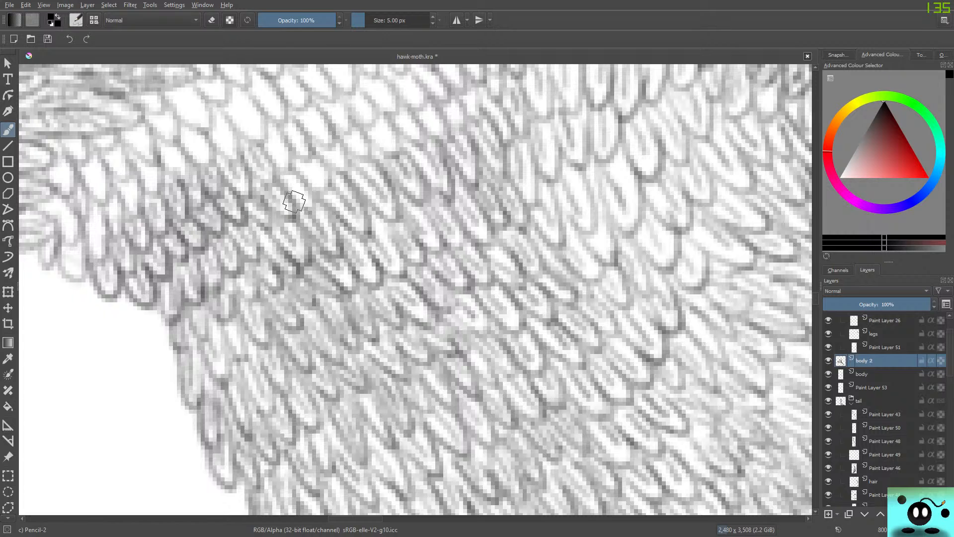
{"action": "left_click_drag", "start_coordinate": [281, 159], "coordinate": [288, 188]}
{"action": "left_click_drag", "start_coordinate": [284, 138], "coordinate": [292, 169]}
{"action": "mouse_move", "coordinate": [282, 158]}
{"action": "left_mouse_down"}
{"action": "mouse_move", "coordinate": [301, 200]}
{"action": "mouse_move", "coordinate": [313, 204]}
{"action": "mouse_move", "coordinate": [318, 180]}
{"action": "mouse_move", "coordinate": [330, 188]}
{"action": "left_mouse_up"}
{"action": "left_click_drag", "start_coordinate": [320, 144], "coordinate": [348, 157]}
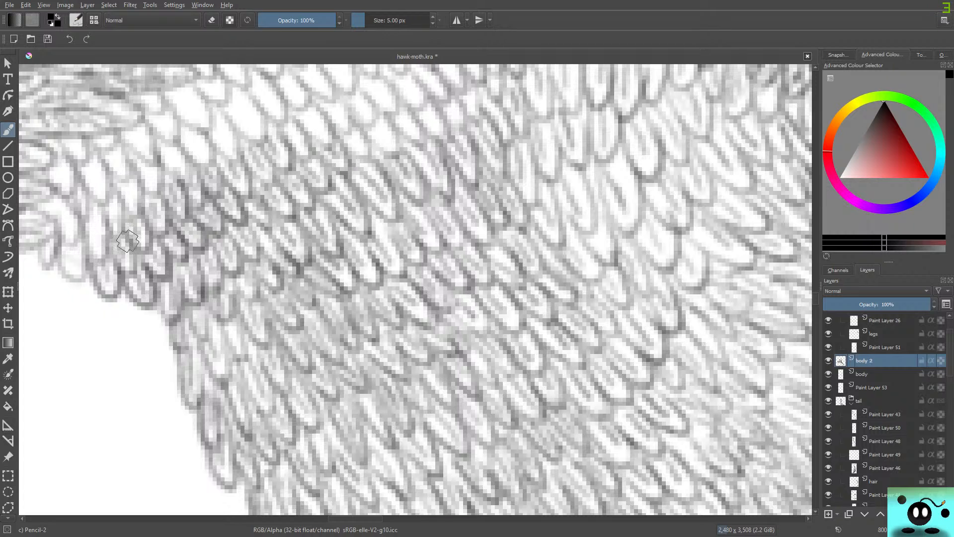
Fill the feather rows in the middle of the gap with fine lines, working across to the body.
{"action": "left_click_drag", "start_coordinate": [816, 299], "coordinate": [815, 292]}
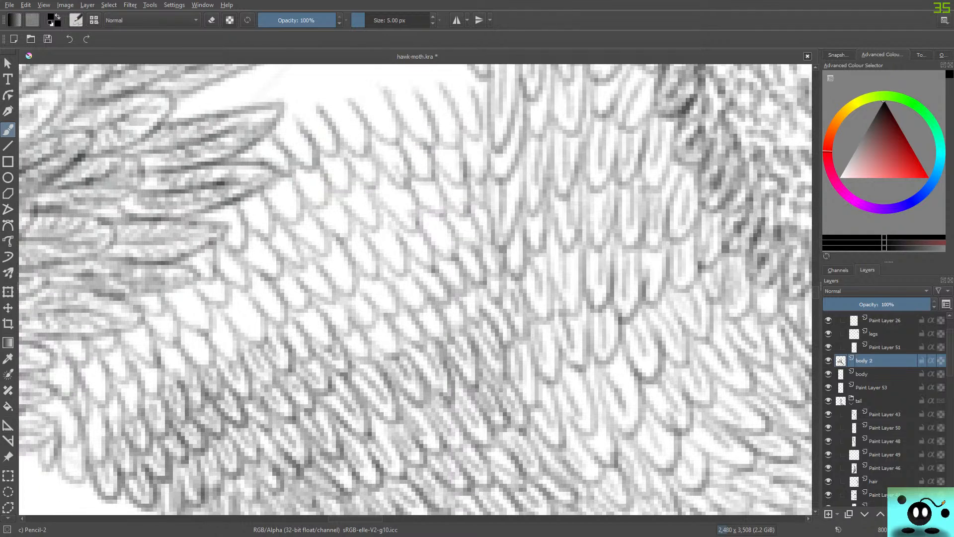
{"action": "left_click_drag", "start_coordinate": [351, 354], "coordinate": [395, 357]}
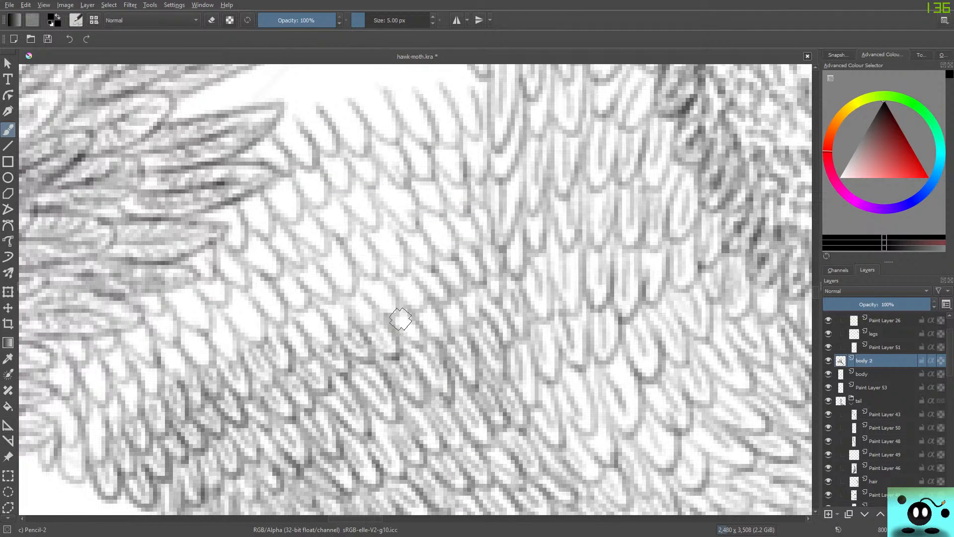
{"action": "mouse_move", "coordinate": [403, 319]}
{"action": "left_mouse_down"}
{"action": "mouse_move", "coordinate": [408, 341]}
{"action": "mouse_move", "coordinate": [401, 305]}
{"action": "mouse_move", "coordinate": [421, 321]}
{"action": "mouse_move", "coordinate": [421, 308]}
{"action": "mouse_move", "coordinate": [432, 333]}
{"action": "mouse_move", "coordinate": [420, 300]}
{"action": "mouse_move", "coordinate": [455, 315]}
{"action": "mouse_move", "coordinate": [446, 308]}
{"action": "mouse_move", "coordinate": [449, 327]}
{"action": "mouse_move", "coordinate": [466, 297]}
{"action": "left_mouse_up"}
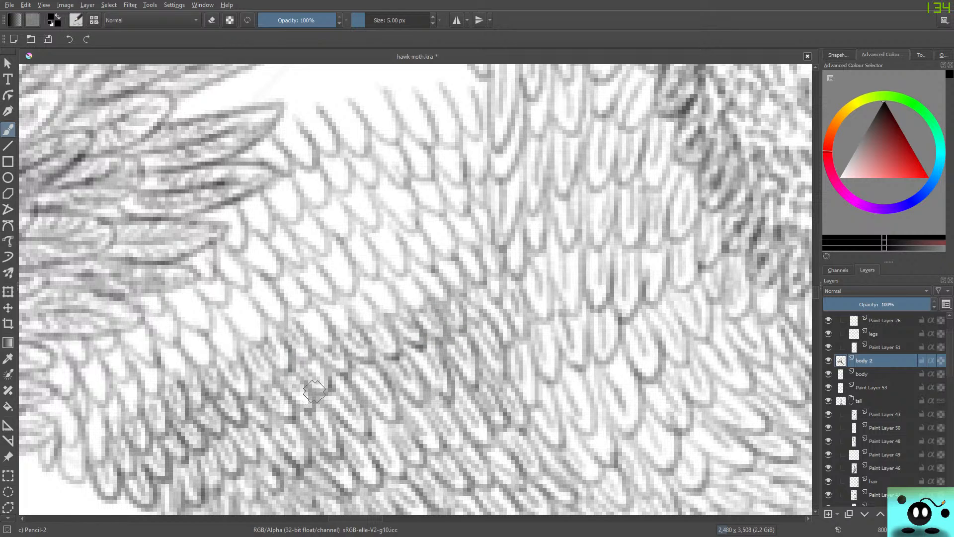
{"action": "left_click_drag", "start_coordinate": [313, 325], "coordinate": [323, 365]}
{"action": "mouse_move", "coordinate": [316, 308]}
{"action": "left_mouse_down"}
{"action": "mouse_move", "coordinate": [335, 314]}
{"action": "mouse_move", "coordinate": [348, 344]}
{"action": "mouse_move", "coordinate": [355, 335]}
{"action": "mouse_move", "coordinate": [327, 308]}
{"action": "mouse_move", "coordinate": [362, 316]}
{"action": "mouse_move", "coordinate": [352, 301]}
{"action": "mouse_move", "coordinate": [368, 336]}
{"action": "left_mouse_up"}
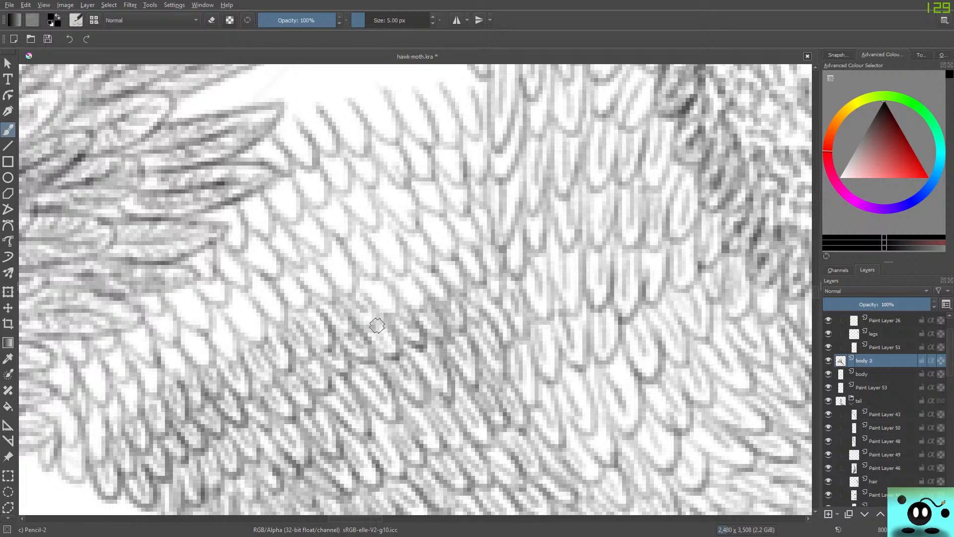
{"action": "mouse_move", "coordinate": [363, 294]}
{"action": "left_mouse_down"}
{"action": "mouse_move", "coordinate": [383, 304]}
{"action": "mouse_move", "coordinate": [384, 318]}
{"action": "mouse_move", "coordinate": [398, 311]}
{"action": "mouse_move", "coordinate": [356, 269]}
{"action": "mouse_move", "coordinate": [412, 294]}
{"action": "mouse_move", "coordinate": [381, 304]}
{"action": "mouse_move", "coordinate": [367, 283]}
{"action": "mouse_move", "coordinate": [383, 325]}
{"action": "left_mouse_up"}
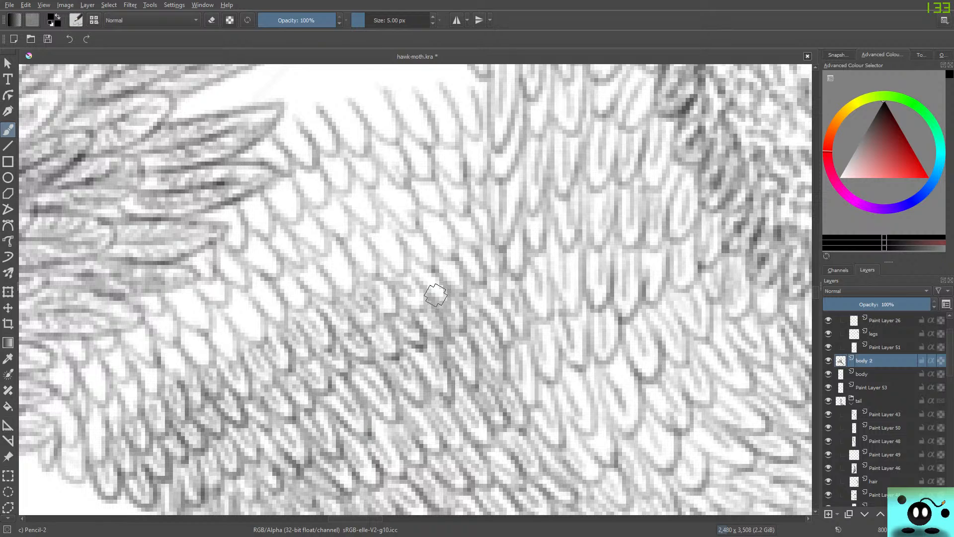
{"action": "mouse_move", "coordinate": [425, 277]}
{"action": "left_mouse_down"}
{"action": "mouse_move", "coordinate": [437, 291]}
{"action": "mouse_move", "coordinate": [449, 273]}
{"action": "mouse_move", "coordinate": [454, 283]}
{"action": "mouse_move", "coordinate": [464, 255]}
{"action": "mouse_move", "coordinate": [463, 312]}
{"action": "left_mouse_up"}
Shade the next feather rows diagonally from the leg's white outer edge up to the body's edge.
{"action": "mouse_move", "coordinate": [64, 485]}
{"action": "left_mouse_down"}
{"action": "mouse_move", "coordinate": [67, 457]}
{"action": "mouse_move", "coordinate": [71, 476]}
{"action": "mouse_move", "coordinate": [62, 477]}
{"action": "mouse_move", "coordinate": [59, 449]}
{"action": "mouse_move", "coordinate": [73, 490]}
{"action": "mouse_move", "coordinate": [74, 454]}
{"action": "mouse_move", "coordinate": [79, 460]}
{"action": "mouse_move", "coordinate": [93, 420]}
{"action": "mouse_move", "coordinate": [95, 449]}
{"action": "mouse_move", "coordinate": [86, 443]}
{"action": "mouse_move", "coordinate": [103, 417]}
{"action": "mouse_move", "coordinate": [106, 447]}
{"action": "mouse_move", "coordinate": [109, 389]}
{"action": "mouse_move", "coordinate": [115, 427]}
{"action": "mouse_move", "coordinate": [109, 415]}
{"action": "mouse_move", "coordinate": [157, 394]}
{"action": "mouse_move", "coordinate": [127, 399]}
{"action": "mouse_move", "coordinate": [125, 384]}
{"action": "mouse_move", "coordinate": [126, 408]}
{"action": "mouse_move", "coordinate": [119, 391]}
{"action": "mouse_move", "coordinate": [136, 420]}
{"action": "mouse_move", "coordinate": [134, 381]}
{"action": "mouse_move", "coordinate": [156, 392]}
{"action": "mouse_move", "coordinate": [147, 399]}
{"action": "mouse_move", "coordinate": [140, 382]}
{"action": "mouse_move", "coordinate": [187, 333]}
{"action": "mouse_move", "coordinate": [168, 374]}
{"action": "mouse_move", "coordinate": [161, 366]}
{"action": "mouse_move", "coordinate": [189, 372]}
{"action": "mouse_move", "coordinate": [164, 347]}
{"action": "mouse_move", "coordinate": [199, 350]}
{"action": "mouse_move", "coordinate": [186, 338]}
{"action": "mouse_move", "coordinate": [195, 363]}
{"action": "mouse_move", "coordinate": [179, 325]}
{"action": "mouse_move", "coordinate": [212, 328]}
{"action": "mouse_move", "coordinate": [225, 345]}
{"action": "mouse_move", "coordinate": [219, 353]}
{"action": "mouse_move", "coordinate": [219, 313]}
{"action": "mouse_move", "coordinate": [237, 349]}
{"action": "mouse_move", "coordinate": [235, 317]}
{"action": "mouse_move", "coordinate": [254, 328]}
{"action": "mouse_move", "coordinate": [252, 341]}
{"action": "mouse_move", "coordinate": [226, 286]}
{"action": "mouse_move", "coordinate": [241, 291]}
{"action": "mouse_move", "coordinate": [259, 323]}
{"action": "mouse_move", "coordinate": [239, 292]}
{"action": "mouse_move", "coordinate": [259, 302]}
{"action": "mouse_move", "coordinate": [262, 295]}
{"action": "mouse_move", "coordinate": [277, 331]}
{"action": "mouse_move", "coordinate": [296, 277]}
{"action": "mouse_move", "coordinate": [294, 294]}
{"action": "mouse_move", "coordinate": [278, 273]}
{"action": "mouse_move", "coordinate": [309, 276]}
{"action": "mouse_move", "coordinate": [315, 305]}
{"action": "mouse_move", "coordinate": [295, 245]}
{"action": "mouse_move", "coordinate": [326, 258]}
{"action": "mouse_move", "coordinate": [334, 287]}
{"action": "left_mouse_up"}
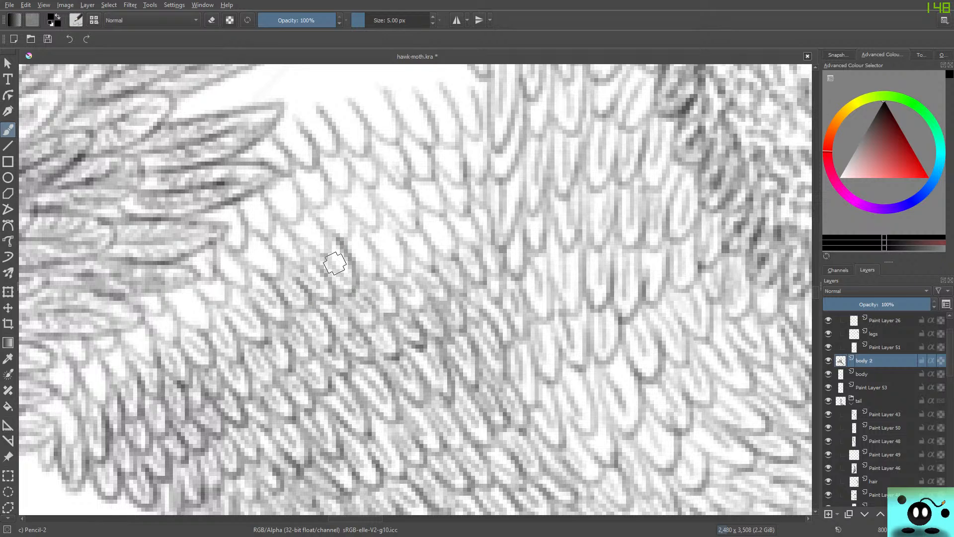
{"action": "left_click_drag", "start_coordinate": [354, 241], "coordinate": [380, 278]}
{"action": "mouse_move", "coordinate": [385, 241]}
{"action": "left_mouse_down"}
{"action": "mouse_move", "coordinate": [395, 275]}
{"action": "mouse_move", "coordinate": [417, 251]}
{"action": "mouse_move", "coordinate": [433, 270]}
{"action": "left_mouse_up"}
{"action": "left_click_drag", "start_coordinate": [426, 221], "coordinate": [456, 258]}
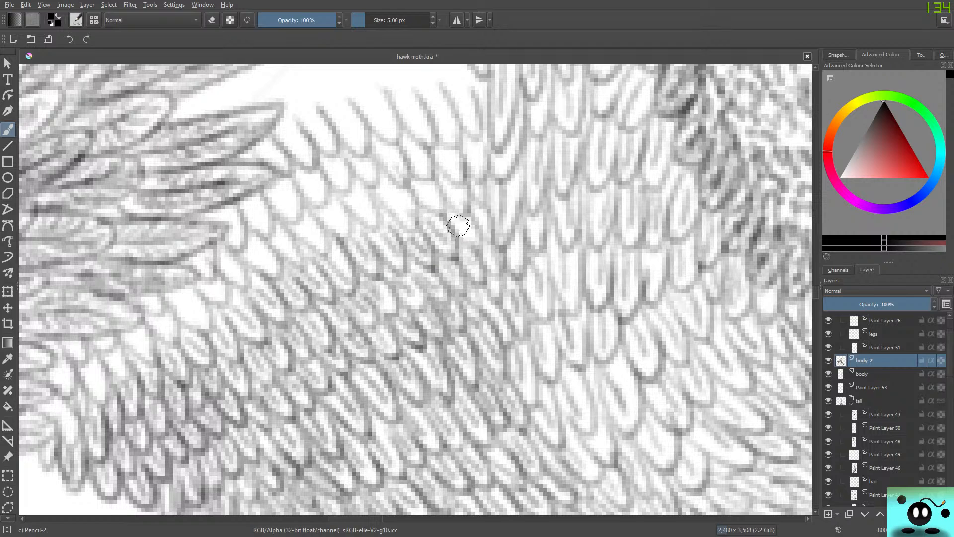
{"action": "left_click_drag", "start_coordinate": [458, 226], "coordinate": [484, 247]}
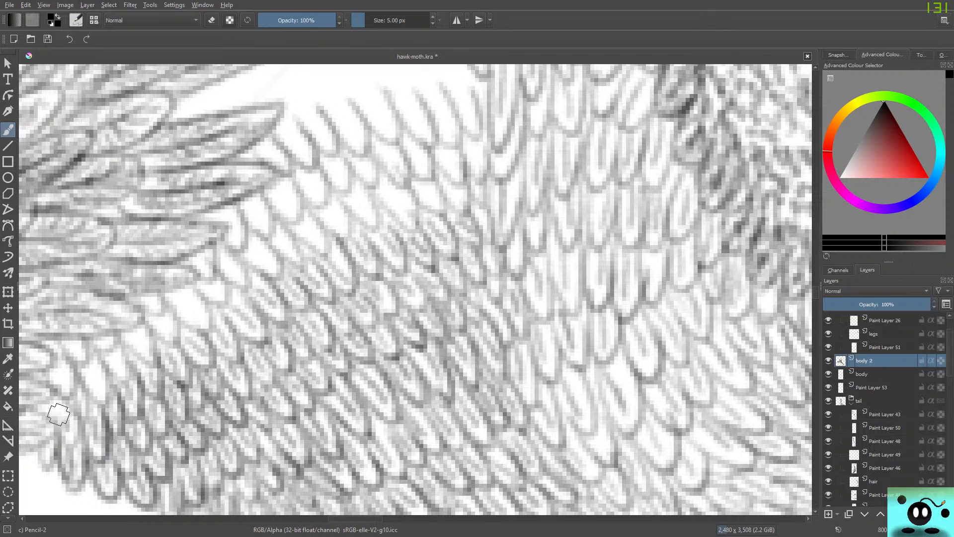
Shade the blank feathers beside the claw's base, continuing the fine lines across the next row to the body.
{"action": "mouse_move", "coordinate": [58, 418]}
{"action": "left_mouse_down"}
{"action": "mouse_move", "coordinate": [75, 427]}
{"action": "mouse_move", "coordinate": [54, 418]}
{"action": "mouse_move", "coordinate": [60, 412]}
{"action": "mouse_move", "coordinate": [41, 417]}
{"action": "mouse_move", "coordinate": [53, 416]}
{"action": "mouse_move", "coordinate": [37, 404]}
{"action": "mouse_move", "coordinate": [52, 402]}
{"action": "mouse_move", "coordinate": [33, 412]}
{"action": "mouse_move", "coordinate": [49, 398]}
{"action": "mouse_move", "coordinate": [38, 423]}
{"action": "mouse_move", "coordinate": [60, 355]}
{"action": "left_mouse_up"}
{"action": "mouse_move", "coordinate": [50, 400]}
{"action": "left_mouse_down"}
{"action": "mouse_move", "coordinate": [57, 360]}
{"action": "mouse_move", "coordinate": [82, 360]}
{"action": "mouse_move", "coordinate": [100, 402]}
{"action": "mouse_move", "coordinate": [110, 355]}
{"action": "mouse_move", "coordinate": [136, 371]}
{"action": "left_mouse_up"}
{"action": "mouse_move", "coordinate": [127, 335]}
{"action": "left_mouse_down"}
{"action": "mouse_move", "coordinate": [156, 349]}
{"action": "mouse_move", "coordinate": [141, 325]}
{"action": "mouse_move", "coordinate": [160, 321]}
{"action": "mouse_move", "coordinate": [168, 338]}
{"action": "mouse_move", "coordinate": [155, 329]}
{"action": "mouse_move", "coordinate": [171, 342]}
{"action": "mouse_move", "coordinate": [162, 311]}
{"action": "mouse_move", "coordinate": [180, 309]}
{"action": "mouse_move", "coordinate": [191, 310]}
{"action": "mouse_move", "coordinate": [192, 336]}
{"action": "mouse_move", "coordinate": [175, 314]}
{"action": "mouse_move", "coordinate": [174, 280]}
{"action": "left_mouse_up"}
{"action": "mouse_move", "coordinate": [185, 328]}
{"action": "left_mouse_down"}
{"action": "mouse_move", "coordinate": [169, 283]}
{"action": "mouse_move", "coordinate": [207, 276]}
{"action": "mouse_move", "coordinate": [201, 294]}
{"action": "mouse_move", "coordinate": [227, 304]}
{"action": "mouse_move", "coordinate": [223, 269]}
{"action": "mouse_move", "coordinate": [243, 288]}
{"action": "mouse_move", "coordinate": [240, 312]}
{"action": "left_mouse_up"}
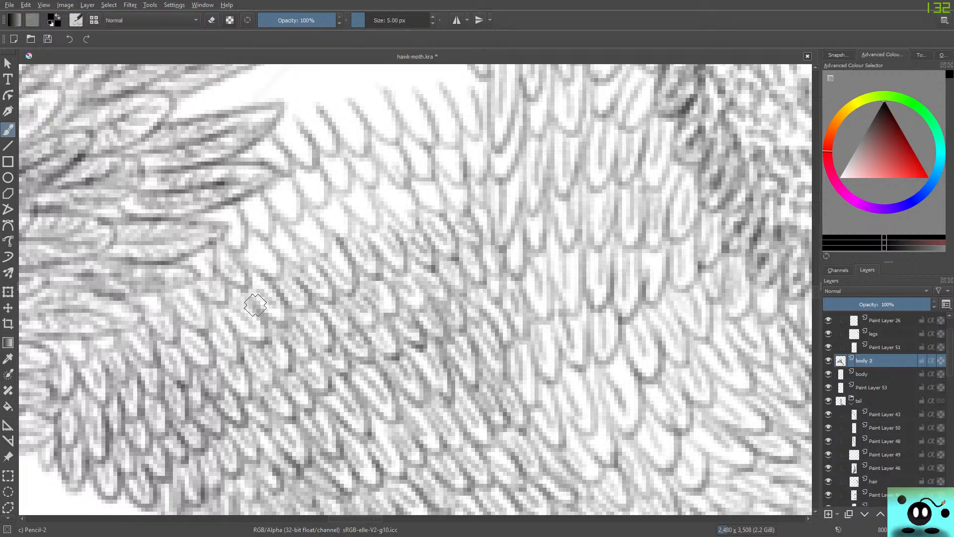
{"action": "mouse_move", "coordinate": [251, 249]}
{"action": "left_mouse_down"}
{"action": "mouse_move", "coordinate": [277, 281]}
{"action": "mouse_move", "coordinate": [243, 217]}
{"action": "mouse_move", "coordinate": [274, 244]}
{"action": "mouse_move", "coordinate": [277, 237]}
{"action": "mouse_move", "coordinate": [292, 261]}
{"action": "mouse_move", "coordinate": [285, 253]}
{"action": "mouse_move", "coordinate": [302, 251]}
{"action": "mouse_move", "coordinate": [276, 207]}
{"action": "mouse_move", "coordinate": [314, 238]}
{"action": "mouse_move", "coordinate": [297, 231]}
{"action": "mouse_move", "coordinate": [331, 246]}
{"action": "mouse_move", "coordinate": [311, 215]}
{"action": "mouse_move", "coordinate": [323, 219]}
{"action": "mouse_move", "coordinate": [322, 207]}
{"action": "mouse_move", "coordinate": [340, 232]}
{"action": "mouse_move", "coordinate": [327, 222]}
{"action": "mouse_move", "coordinate": [351, 217]}
{"action": "mouse_move", "coordinate": [324, 193]}
{"action": "mouse_move", "coordinate": [358, 196]}
{"action": "mouse_move", "coordinate": [368, 213]}
{"action": "mouse_move", "coordinate": [359, 213]}
{"action": "mouse_move", "coordinate": [374, 208]}
{"action": "mouse_move", "coordinate": [371, 193]}
{"action": "mouse_move", "coordinate": [386, 193]}
{"action": "mouse_move", "coordinate": [405, 213]}
{"action": "mouse_move", "coordinate": [374, 193]}
{"action": "mouse_move", "coordinate": [420, 223]}
{"action": "mouse_move", "coordinate": [399, 180]}
{"action": "mouse_move", "coordinate": [411, 203]}
{"action": "mouse_move", "coordinate": [401, 180]}
{"action": "mouse_move", "coordinate": [431, 190]}
{"action": "mouse_move", "coordinate": [429, 212]}
{"action": "mouse_move", "coordinate": [442, 212]}
{"action": "mouse_move", "coordinate": [449, 185]}
{"action": "mouse_move", "coordinate": [454, 204]}
{"action": "mouse_move", "coordinate": [445, 200]}
{"action": "mouse_move", "coordinate": [456, 164]}
{"action": "left_mouse_up"}
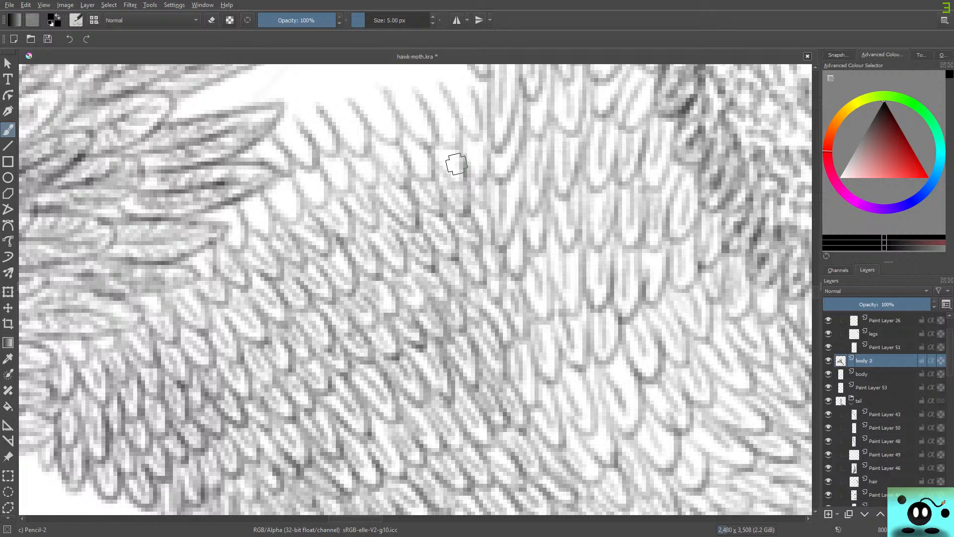
Fill the remaining upper feather rows with fine lines, from the claw feathers' tips to the body's edge.
{"action": "mouse_move", "coordinate": [225, 214]}
{"action": "left_mouse_down"}
{"action": "mouse_move", "coordinate": [244, 239]}
{"action": "mouse_move", "coordinate": [200, 285]}
{"action": "mouse_move", "coordinate": [211, 267]}
{"action": "left_mouse_up"}
{"action": "left_click_drag", "start_coordinate": [263, 223], "coordinate": [269, 236]}
{"action": "left_click_drag", "start_coordinate": [246, 212], "coordinate": [267, 236]}
{"action": "left_click_drag", "start_coordinate": [266, 185], "coordinate": [296, 218]}
{"action": "mouse_move", "coordinate": [297, 171]}
{"action": "left_mouse_down"}
{"action": "mouse_move", "coordinate": [314, 205]}
{"action": "mouse_move", "coordinate": [329, 194]}
{"action": "mouse_move", "coordinate": [305, 169]}
{"action": "mouse_move", "coordinate": [341, 171]}
{"action": "mouse_move", "coordinate": [337, 188]}
{"action": "mouse_move", "coordinate": [354, 159]}
{"action": "mouse_move", "coordinate": [368, 183]}
{"action": "mouse_move", "coordinate": [347, 145]}
{"action": "mouse_move", "coordinate": [387, 153]}
{"action": "mouse_move", "coordinate": [400, 166]}
{"action": "mouse_move", "coordinate": [384, 167]}
{"action": "mouse_move", "coordinate": [411, 171]}
{"action": "mouse_move", "coordinate": [377, 138]}
{"action": "mouse_move", "coordinate": [418, 156]}
{"action": "mouse_move", "coordinate": [425, 183]}
{"action": "mouse_move", "coordinate": [437, 179]}
{"action": "mouse_move", "coordinate": [443, 150]}
{"action": "mouse_move", "coordinate": [453, 178]}
{"action": "mouse_move", "coordinate": [441, 168]}
{"action": "mouse_move", "coordinate": [460, 156]}
{"action": "mouse_move", "coordinate": [423, 145]}
{"action": "left_mouse_up"}
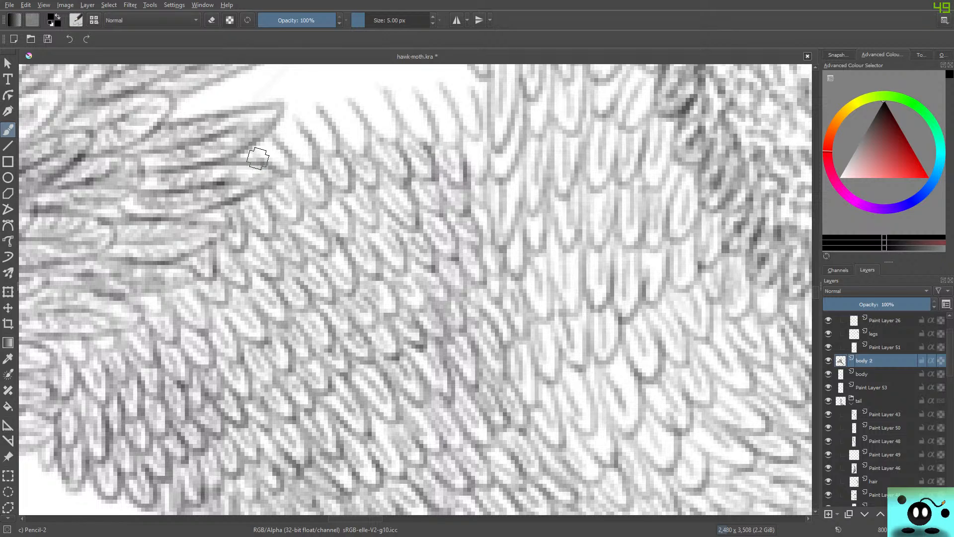
{"action": "mouse_move", "coordinate": [258, 158]}
{"action": "left_mouse_down"}
{"action": "mouse_move", "coordinate": [272, 154]}
{"action": "mouse_move", "coordinate": [290, 174]}
{"action": "left_mouse_up"}
{"action": "mouse_move", "coordinate": [288, 141]}
{"action": "left_mouse_down"}
{"action": "mouse_move", "coordinate": [308, 154]}
{"action": "mouse_move", "coordinate": [297, 158]}
{"action": "mouse_move", "coordinate": [314, 145]}
{"action": "mouse_move", "coordinate": [297, 115]}
{"action": "mouse_move", "coordinate": [327, 142]}
{"action": "mouse_move", "coordinate": [316, 143]}
{"action": "mouse_move", "coordinate": [317, 110]}
{"action": "mouse_move", "coordinate": [340, 128]}
{"action": "mouse_move", "coordinate": [337, 114]}
{"action": "mouse_move", "coordinate": [350, 146]}
{"action": "mouse_move", "coordinate": [330, 94]}
{"action": "mouse_move", "coordinate": [374, 106]}
{"action": "mouse_move", "coordinate": [391, 132]}
{"action": "mouse_move", "coordinate": [372, 124]}
{"action": "mouse_move", "coordinate": [395, 119]}
{"action": "mouse_move", "coordinate": [405, 105]}
{"action": "mouse_move", "coordinate": [423, 127]}
{"action": "mouse_move", "coordinate": [406, 125]}
{"action": "mouse_move", "coordinate": [413, 91]}
{"action": "mouse_move", "coordinate": [399, 83]}
{"action": "mouse_move", "coordinate": [434, 113]}
{"action": "mouse_move", "coordinate": [434, 103]}
{"action": "mouse_move", "coordinate": [450, 146]}
{"action": "mouse_move", "coordinate": [438, 129]}
{"action": "mouse_move", "coordinate": [443, 90]}
{"action": "mouse_move", "coordinate": [460, 111]}
{"action": "mouse_move", "coordinate": [462, 97]}
{"action": "mouse_move", "coordinate": [469, 153]}
{"action": "mouse_move", "coordinate": [464, 126]}
{"action": "mouse_move", "coordinate": [475, 125]}
{"action": "mouse_move", "coordinate": [474, 194]}
{"action": "mouse_move", "coordinate": [470, 148]}
{"action": "mouse_move", "coordinate": [478, 171]}
{"action": "left_mouse_up"}
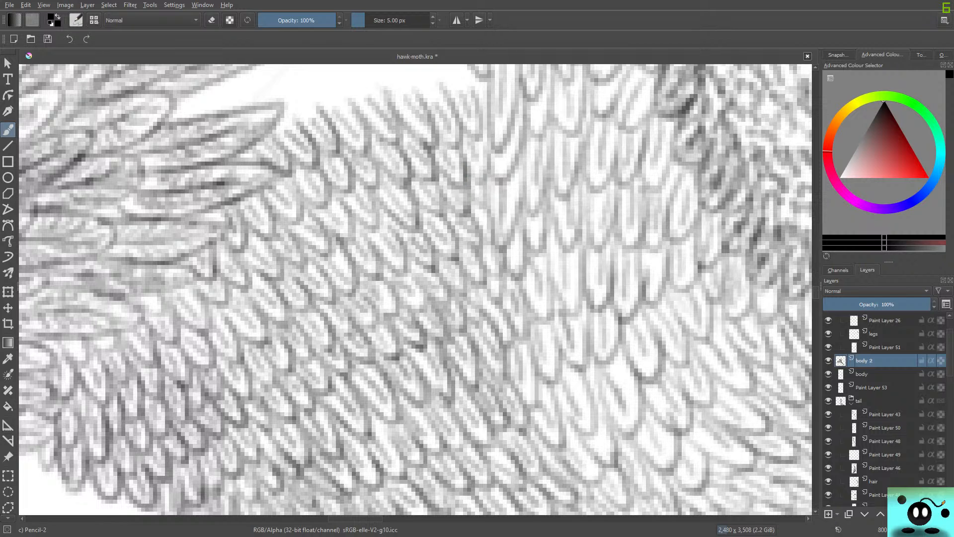
Outline two further feather rows in the white gap between claw and body, adding fine lines to the feathers near the body.
{"action": "mouse_move", "coordinate": [815, 293]}
{"action": "left_mouse_down"}
{"action": "mouse_move", "coordinate": [815, 273]}
{"action": "mouse_move", "coordinate": [816, 287]}
{"action": "left_mouse_up"}
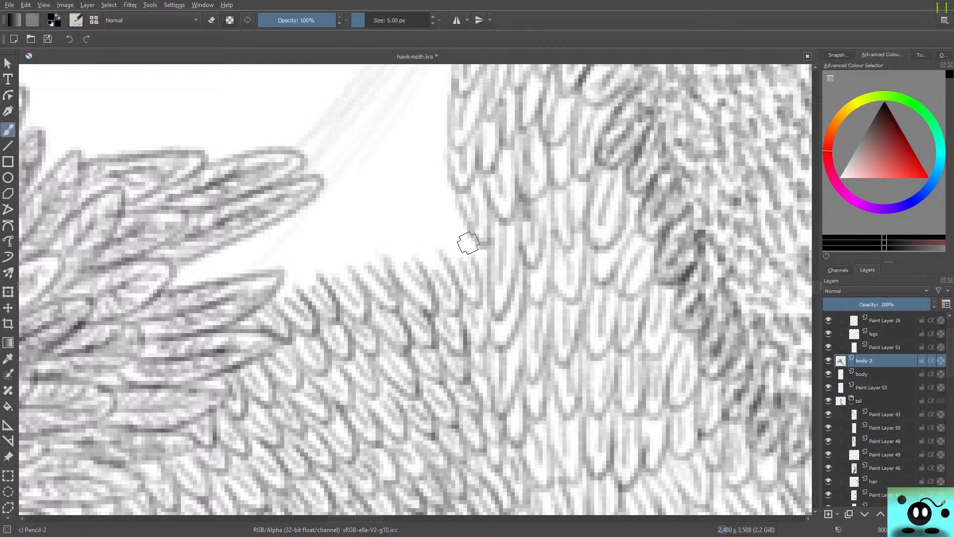
{"action": "mouse_move", "coordinate": [457, 217]}
{"action": "left_mouse_down"}
{"action": "mouse_move", "coordinate": [465, 252]}
{"action": "mouse_move", "coordinate": [449, 235]}
{"action": "mouse_move", "coordinate": [463, 258]}
{"action": "mouse_move", "coordinate": [441, 219]}
{"action": "mouse_move", "coordinate": [471, 231]}
{"action": "mouse_move", "coordinate": [438, 218]}
{"action": "mouse_move", "coordinate": [404, 252]}
{"action": "mouse_move", "coordinate": [437, 233]}
{"action": "mouse_move", "coordinate": [442, 258]}
{"action": "mouse_move", "coordinate": [404, 229]}
{"action": "mouse_move", "coordinate": [424, 256]}
{"action": "mouse_move", "coordinate": [386, 245]}
{"action": "mouse_move", "coordinate": [393, 214]}
{"action": "mouse_move", "coordinate": [391, 263]}
{"action": "mouse_move", "coordinate": [357, 214]}
{"action": "mouse_move", "coordinate": [347, 253]}
{"action": "mouse_move", "coordinate": [327, 232]}
{"action": "mouse_move", "coordinate": [327, 267]}
{"action": "mouse_move", "coordinate": [326, 242]}
{"action": "mouse_move", "coordinate": [318, 271]}
{"action": "mouse_move", "coordinate": [289, 257]}
{"action": "mouse_move", "coordinate": [300, 265]}
{"action": "mouse_move", "coordinate": [297, 248]}
{"action": "mouse_move", "coordinate": [276, 262]}
{"action": "mouse_move", "coordinate": [287, 292]}
{"action": "mouse_move", "coordinate": [267, 269]}
{"action": "mouse_move", "coordinate": [276, 265]}
{"action": "mouse_move", "coordinate": [280, 279]}
{"action": "mouse_move", "coordinate": [268, 301]}
{"action": "left_mouse_up"}
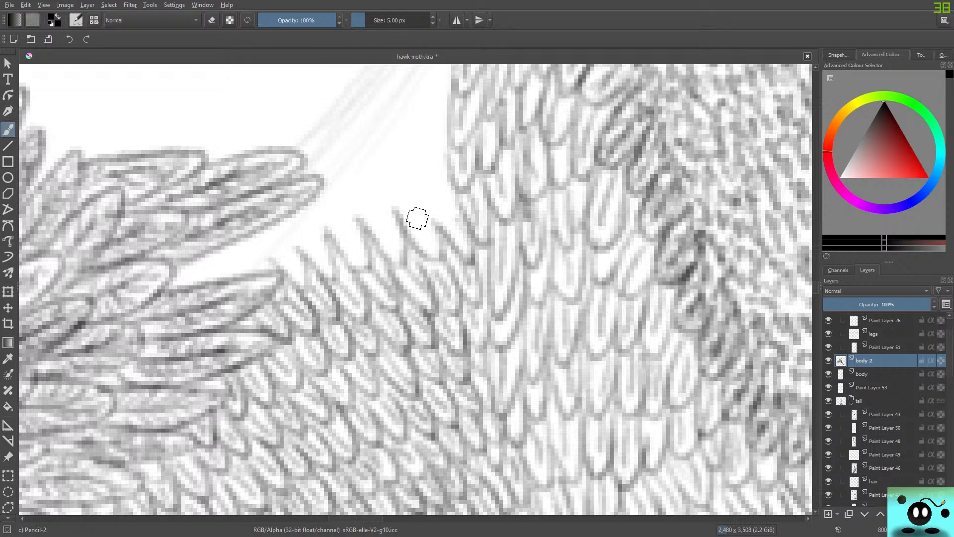
{"action": "left_click_drag", "start_coordinate": [417, 217], "coordinate": [432, 259]}
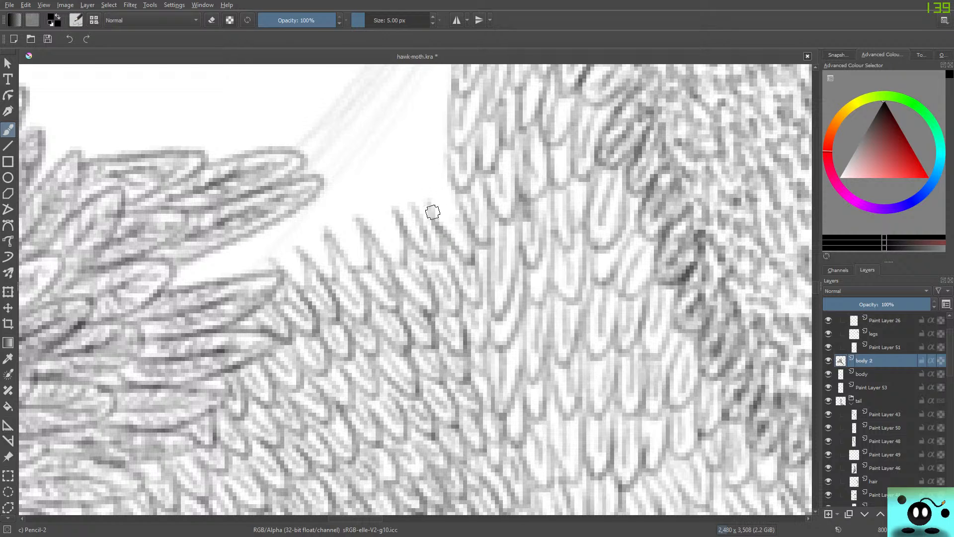
{"action": "left_click_drag", "start_coordinate": [427, 188], "coordinate": [444, 209]}
{"action": "mouse_move", "coordinate": [445, 165]}
{"action": "left_mouse_down"}
{"action": "mouse_move", "coordinate": [454, 201]}
{"action": "mouse_move", "coordinate": [417, 176]}
{"action": "mouse_move", "coordinate": [433, 209]}
{"action": "mouse_move", "coordinate": [411, 175]}
{"action": "mouse_move", "coordinate": [405, 213]}
{"action": "mouse_move", "coordinate": [386, 184]}
{"action": "mouse_move", "coordinate": [383, 203]}
{"action": "mouse_move", "coordinate": [369, 193]}
{"action": "mouse_move", "coordinate": [380, 193]}
{"action": "mouse_move", "coordinate": [371, 229]}
{"action": "mouse_move", "coordinate": [354, 213]}
{"action": "mouse_move", "coordinate": [357, 233]}
{"action": "mouse_move", "coordinate": [318, 206]}
{"action": "mouse_move", "coordinate": [327, 243]}
{"action": "mouse_move", "coordinate": [279, 223]}
{"action": "mouse_move", "coordinate": [293, 265]}
{"action": "mouse_move", "coordinate": [247, 243]}
{"action": "mouse_move", "coordinate": [271, 273]}
{"action": "mouse_move", "coordinate": [226, 250]}
{"action": "mouse_move", "coordinate": [240, 277]}
{"action": "left_mouse_up"}
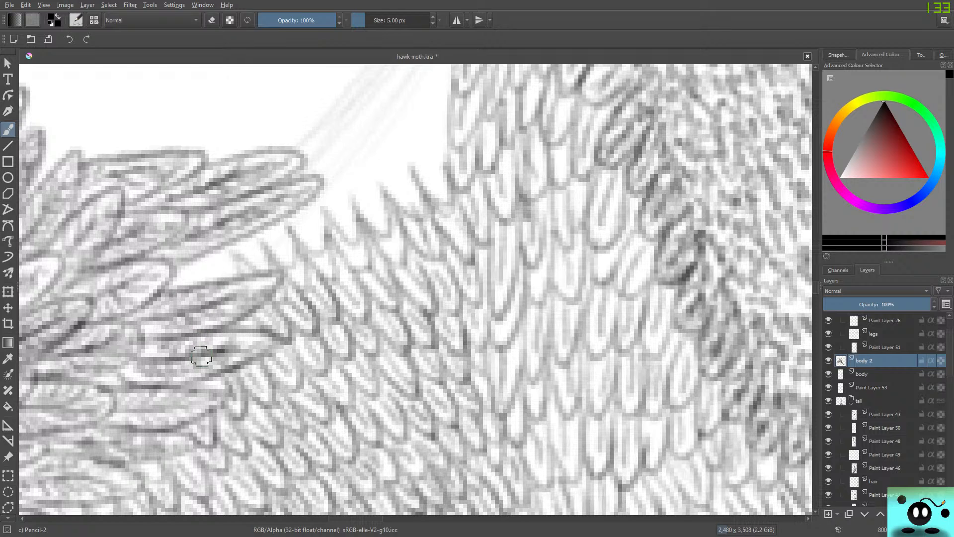
Shade the two topmost feather rows with fine inner lines, from the claw feathers across to the body.
{"action": "mouse_move", "coordinate": [367, 192]}
{"action": "left_mouse_down"}
{"action": "mouse_move", "coordinate": [382, 228]}
{"action": "mouse_move", "coordinate": [391, 172]}
{"action": "mouse_move", "coordinate": [405, 213]}
{"action": "left_mouse_up"}
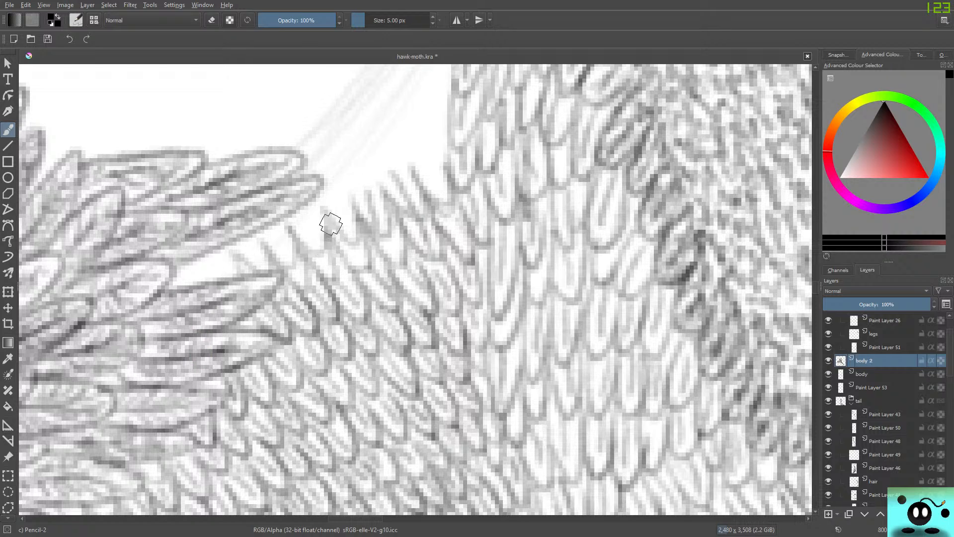
{"action": "mouse_move", "coordinate": [331, 224]}
{"action": "left_mouse_down"}
{"action": "mouse_move", "coordinate": [348, 233]}
{"action": "mouse_move", "coordinate": [299, 266]}
{"action": "mouse_move", "coordinate": [308, 228]}
{"action": "mouse_move", "coordinate": [318, 263]}
{"action": "mouse_move", "coordinate": [273, 264]}
{"action": "mouse_move", "coordinate": [282, 244]}
{"action": "mouse_move", "coordinate": [259, 278]}
{"action": "mouse_move", "coordinate": [255, 246]}
{"action": "mouse_move", "coordinate": [268, 289]}
{"action": "mouse_move", "coordinate": [356, 260]}
{"action": "mouse_move", "coordinate": [352, 242]}
{"action": "mouse_move", "coordinate": [344, 259]}
{"action": "mouse_move", "coordinate": [315, 265]}
{"action": "mouse_move", "coordinate": [320, 256]}
{"action": "mouse_move", "coordinate": [331, 277]}
{"action": "mouse_move", "coordinate": [288, 279]}
{"action": "mouse_move", "coordinate": [305, 285]}
{"action": "mouse_move", "coordinate": [404, 247]}
{"action": "mouse_move", "coordinate": [391, 239]}
{"action": "mouse_move", "coordinate": [395, 274]}
{"action": "mouse_move", "coordinate": [380, 243]}
{"action": "mouse_move", "coordinate": [405, 266]}
{"action": "left_mouse_up"}
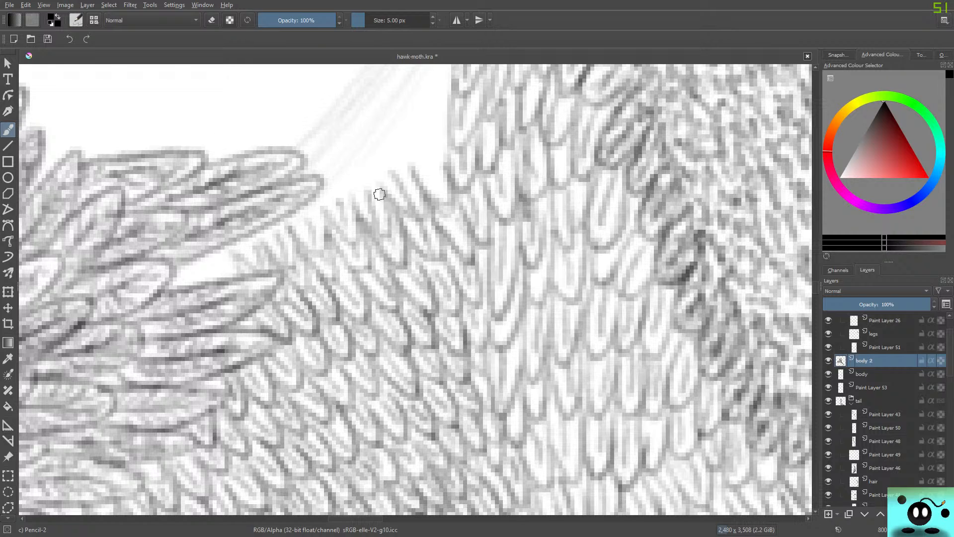
{"action": "mouse_move", "coordinate": [379, 196]}
{"action": "left_mouse_down"}
{"action": "mouse_move", "coordinate": [390, 238]}
{"action": "mouse_move", "coordinate": [365, 220]}
{"action": "mouse_move", "coordinate": [355, 184]}
{"action": "mouse_move", "coordinate": [349, 215]}
{"action": "mouse_move", "coordinate": [419, 182]}
{"action": "mouse_move", "coordinate": [392, 181]}
{"action": "mouse_move", "coordinate": [420, 216]}
{"action": "mouse_move", "coordinate": [409, 210]}
{"action": "mouse_move", "coordinate": [427, 165]}
{"action": "mouse_move", "coordinate": [436, 188]}
{"action": "mouse_move", "coordinate": [422, 177]}
{"action": "mouse_move", "coordinate": [443, 212]}
{"action": "mouse_move", "coordinate": [450, 204]}
{"action": "mouse_move", "coordinate": [431, 169]}
{"action": "left_mouse_up"}
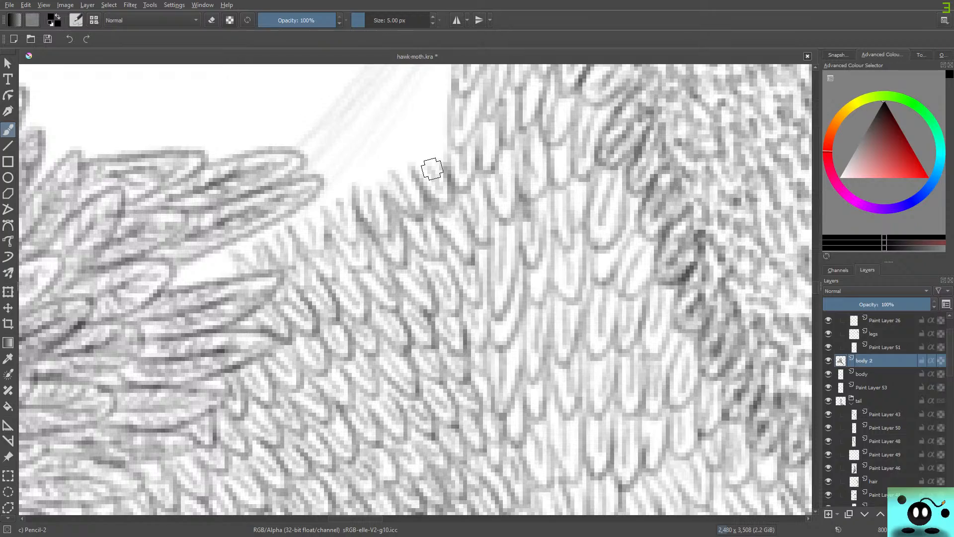
Turn the canvas nearly upside down and frame the remaining white gap between the body and claw feathers.
{"action": "left_click", "coordinate": [459, 196]}
{"action": "key", "text": "4"}
{"action": "key", "text": "4"}
{"action": "key", "text": "4"}
{"action": "key", "text": "4"}
{"action": "key", "text": "4"}
{"action": "key", "text": "4"}
{"action": "key", "text": "4"}
{"action": "key", "text": "4"}
{"action": "key", "text": "4"}
{"action": "key", "text": "4"}
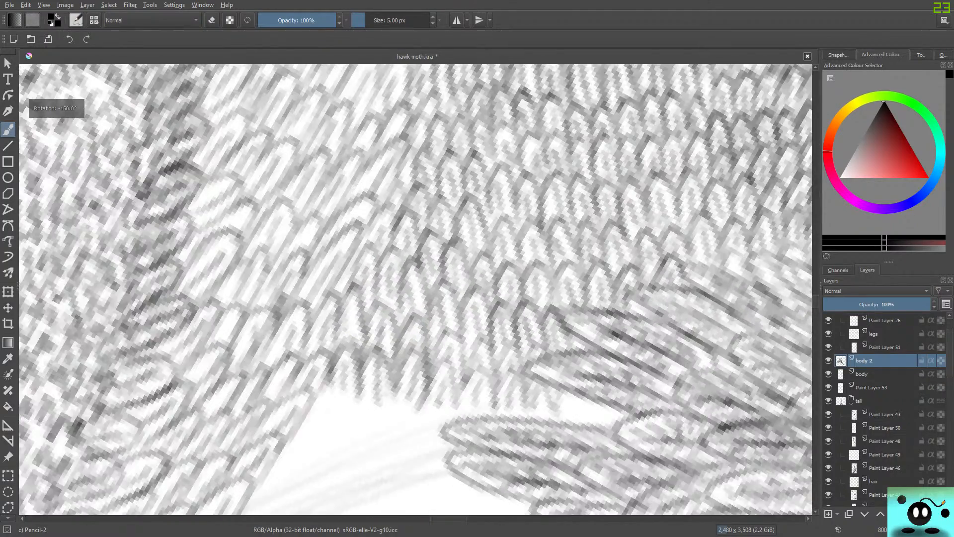
{"action": "key", "text": "4"}
{"action": "key", "text": "6"}
{"action": "left_click", "coordinate": [331, 154]}
{"action": "key", "text": "4"}
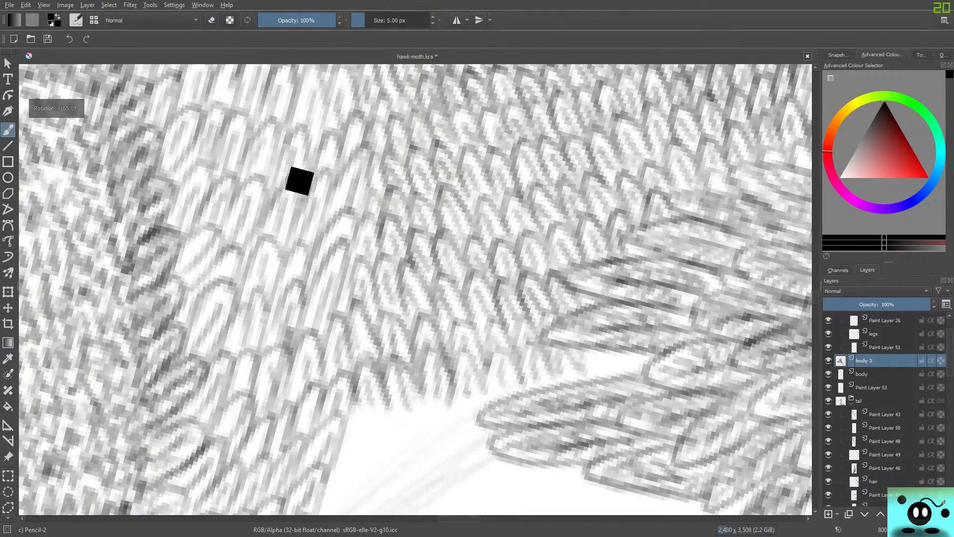
{"action": "key", "text": "6"}
{"action": "key", "text": "ctrl+z"}
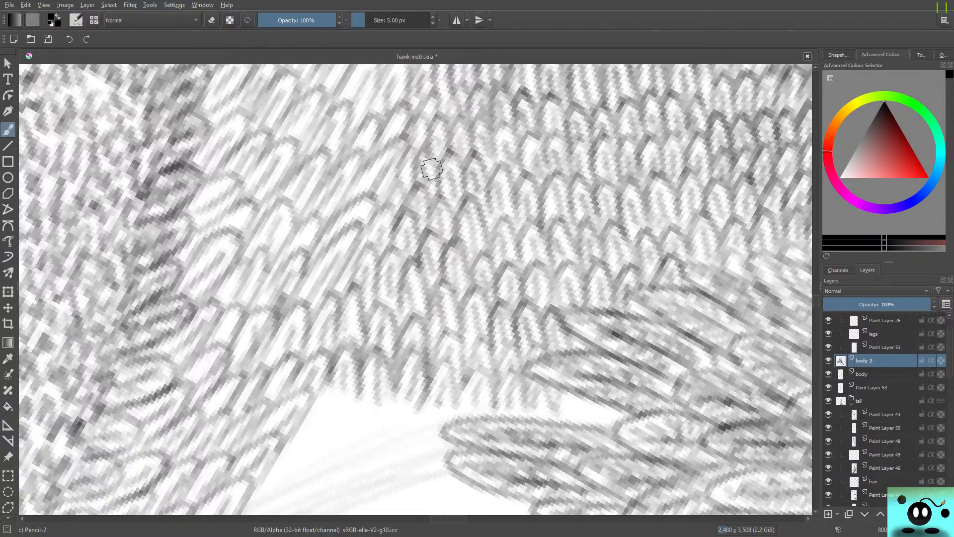
{"action": "key", "text": "4"}
{"action": "scroll", "coordinate": [470, 427], "scroll_direction": "down", "scroll_amount": 6}
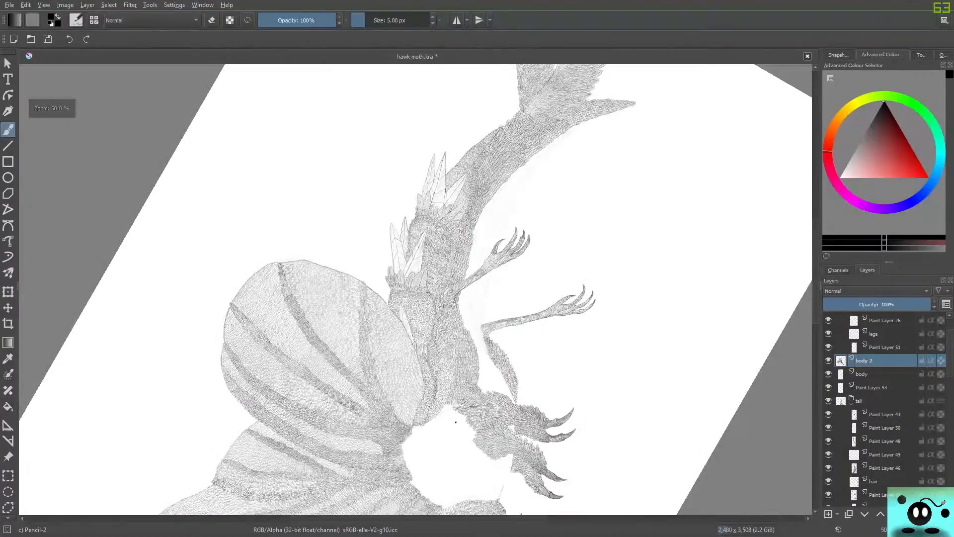
{"action": "scroll", "coordinate": [427, 435], "scroll_direction": "up", "scroll_amount": 4}
{"action": "scroll", "coordinate": [447, 377], "scroll_direction": "up", "scroll_amount": 4}
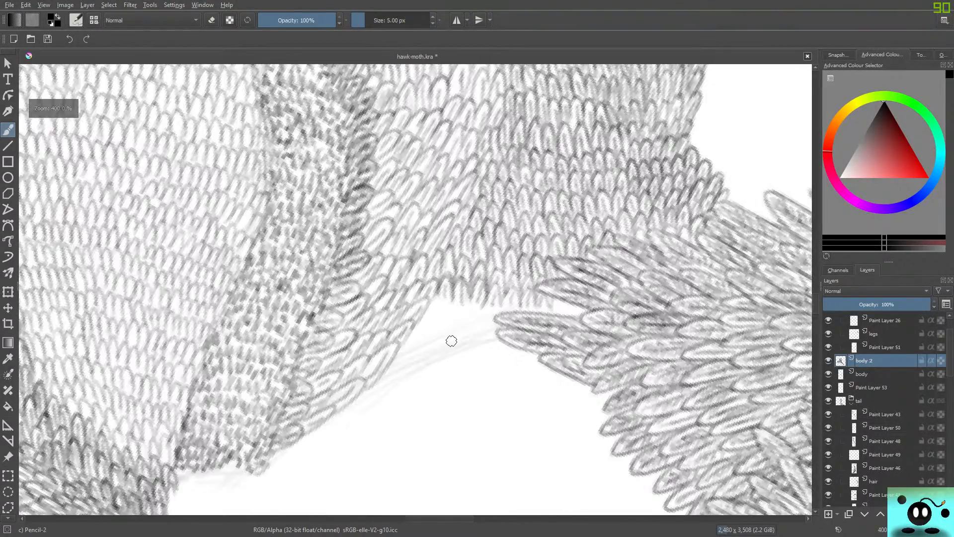
{"action": "scroll", "coordinate": [533, 288], "scroll_direction": "down", "scroll_amount": 6}
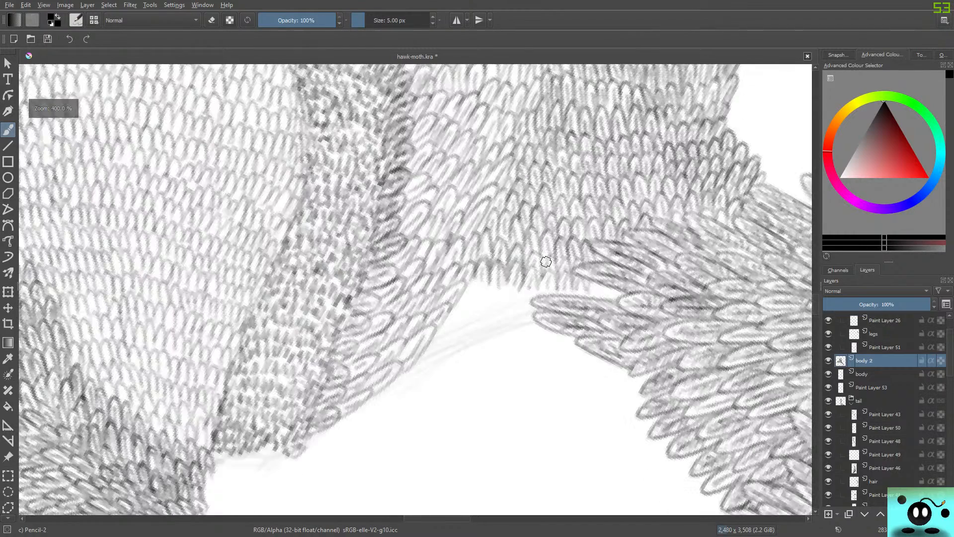
Erase stray marks where the lowest feather row meets the slanted feathers and redraw its first feathers with darker pencil outlines.
{"action": "scroll", "coordinate": [565, 212], "scroll_direction": "up", "scroll_amount": 6}
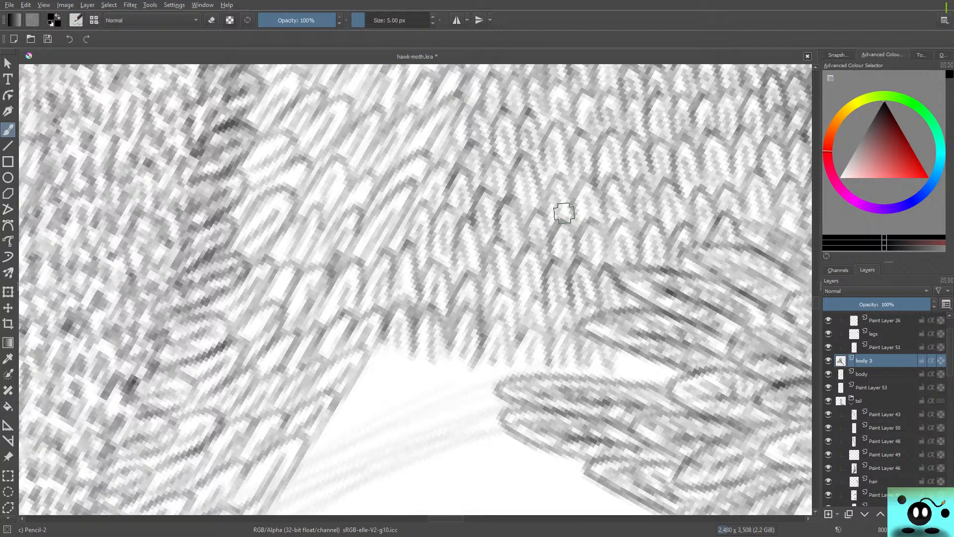
{"action": "key", "text": "e"}
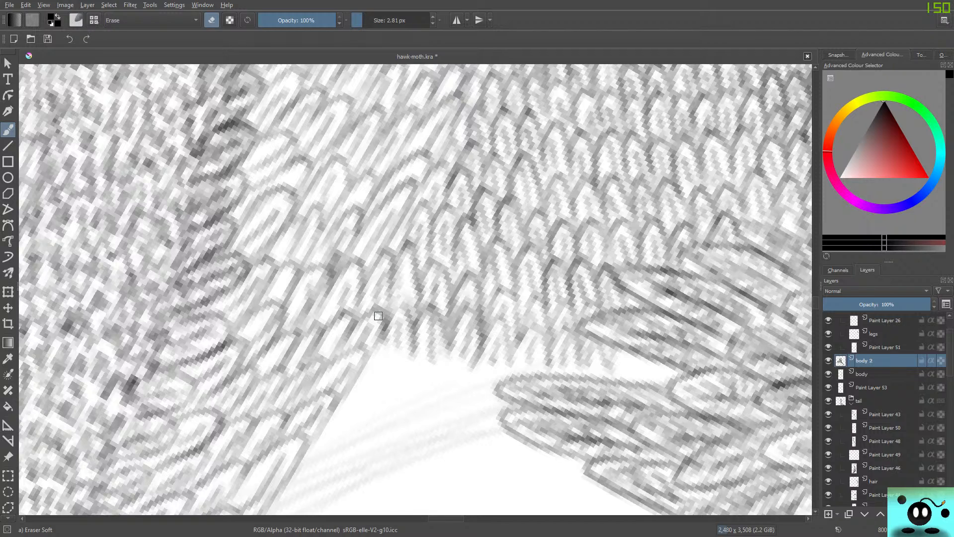
{"action": "key", "text": "e"}
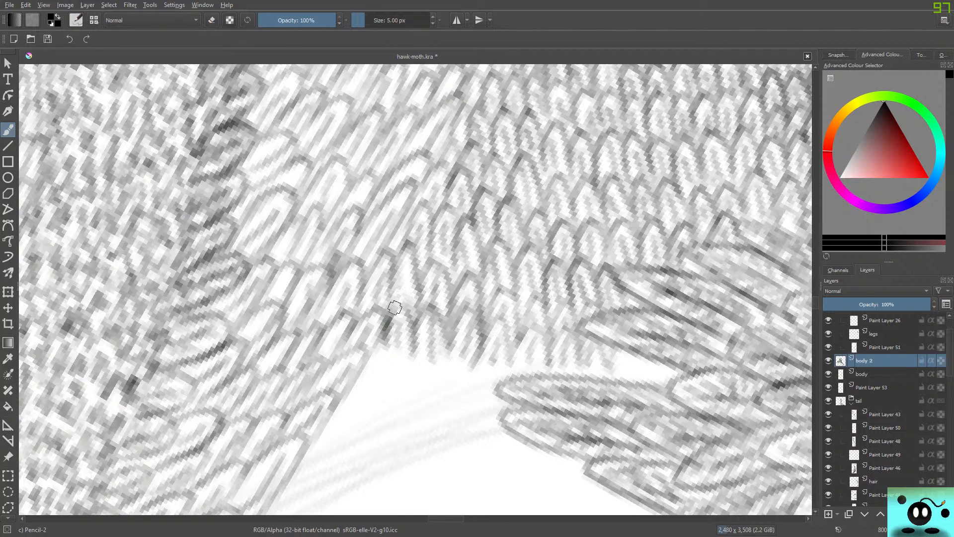
{"action": "mouse_move", "coordinate": [395, 308]}
{"action": "left_mouse_down"}
{"action": "mouse_move", "coordinate": [412, 321]}
{"action": "mouse_move", "coordinate": [388, 324]}
{"action": "left_mouse_up"}
{"action": "key", "text": "e"}
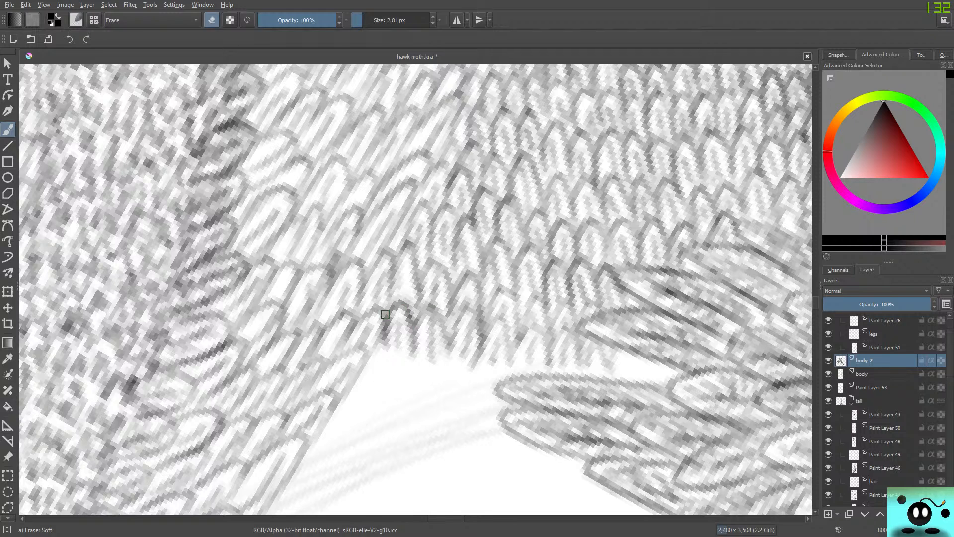
{"action": "key", "text": "slash"}
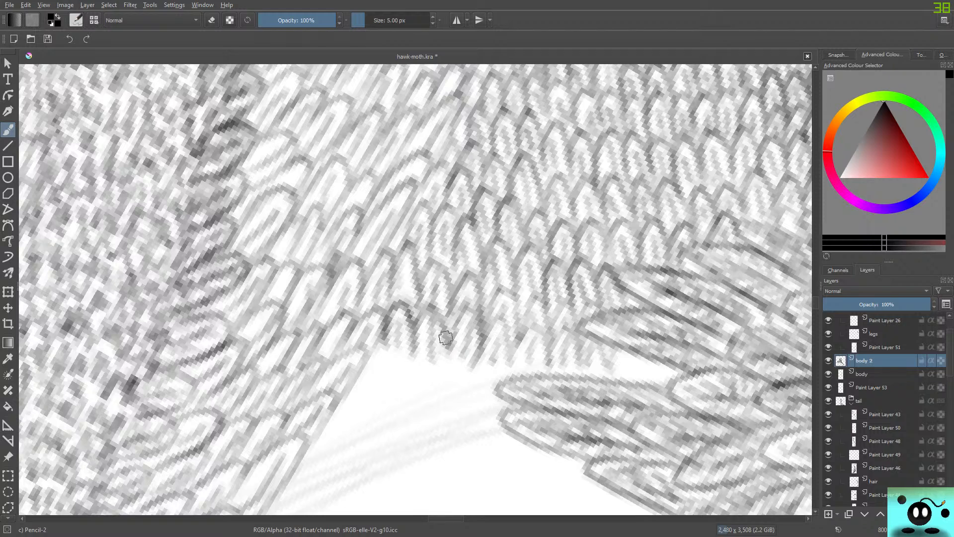
{"action": "mouse_move", "coordinate": [428, 315]}
{"action": "left_mouse_down"}
{"action": "mouse_move", "coordinate": [411, 345]}
{"action": "mouse_move", "coordinate": [430, 356]}
{"action": "left_mouse_up"}
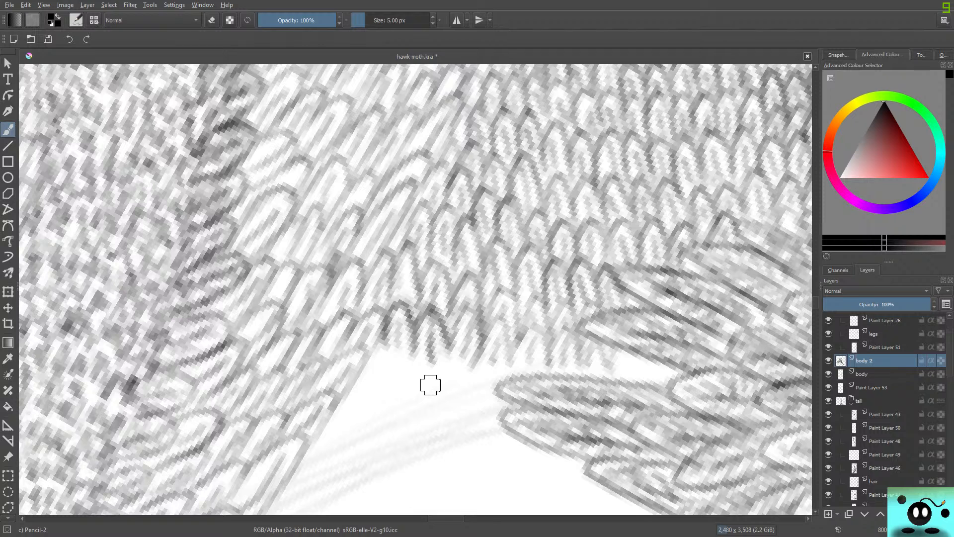
Outline three further feather rows in the white gap, from the slanted feathers to the long overlapping feathers opposite.
{"action": "scroll", "coordinate": [416, 289], "scroll_direction": "down", "scroll_amount": 8}
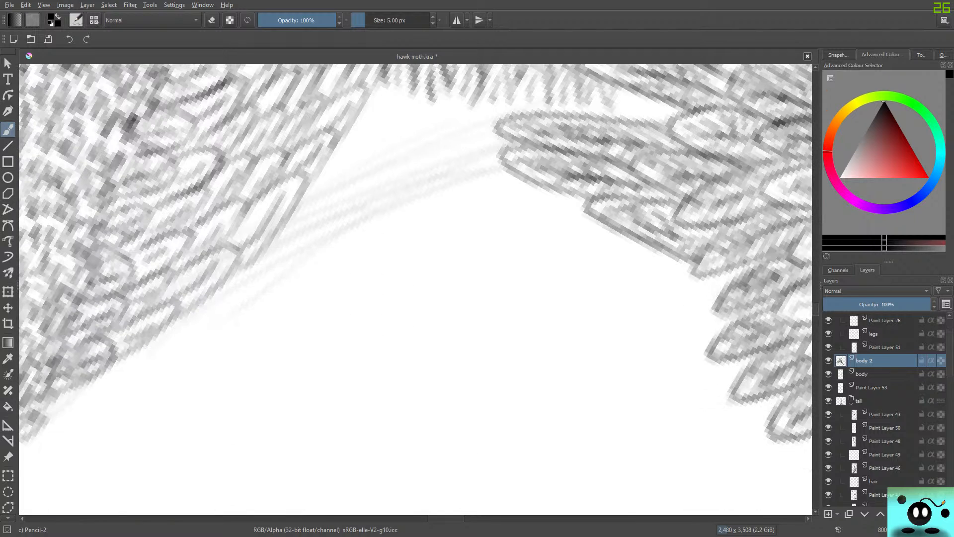
{"action": "scroll", "coordinate": [415, 289], "scroll_direction": "up", "scroll_amount": 3}
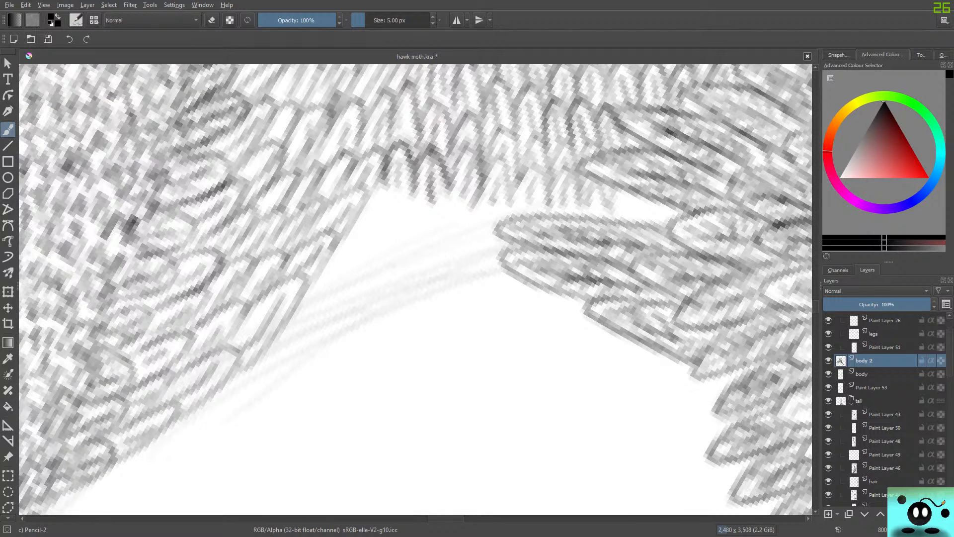
{"action": "mouse_move", "coordinate": [359, 223]}
{"action": "left_mouse_down"}
{"action": "mouse_move", "coordinate": [374, 193]}
{"action": "mouse_move", "coordinate": [370, 247]}
{"action": "mouse_move", "coordinate": [390, 201]}
{"action": "mouse_move", "coordinate": [384, 225]}
{"action": "mouse_move", "coordinate": [412, 217]}
{"action": "mouse_move", "coordinate": [399, 247]}
{"action": "mouse_move", "coordinate": [414, 206]}
{"action": "mouse_move", "coordinate": [423, 256]}
{"action": "mouse_move", "coordinate": [435, 230]}
{"action": "mouse_move", "coordinate": [428, 243]}
{"action": "mouse_move", "coordinate": [453, 251]}
{"action": "mouse_move", "coordinate": [457, 226]}
{"action": "mouse_move", "coordinate": [452, 250]}
{"action": "mouse_move", "coordinate": [487, 217]}
{"action": "mouse_move", "coordinate": [478, 256]}
{"action": "mouse_move", "coordinate": [480, 237]}
{"action": "mouse_move", "coordinate": [505, 237]}
{"action": "mouse_move", "coordinate": [532, 194]}
{"action": "mouse_move", "coordinate": [530, 229]}
{"action": "mouse_move", "coordinate": [537, 212]}
{"action": "mouse_move", "coordinate": [554, 228]}
{"action": "mouse_move", "coordinate": [566, 207]}
{"action": "mouse_move", "coordinate": [549, 209]}
{"action": "mouse_move", "coordinate": [563, 201]}
{"action": "mouse_move", "coordinate": [568, 221]}
{"action": "mouse_move", "coordinate": [582, 226]}
{"action": "mouse_move", "coordinate": [577, 219]}
{"action": "mouse_move", "coordinate": [602, 211]}
{"action": "mouse_move", "coordinate": [601, 230]}
{"action": "mouse_move", "coordinate": [615, 205]}
{"action": "mouse_move", "coordinate": [635, 221]}
{"action": "mouse_move", "coordinate": [642, 197]}
{"action": "mouse_move", "coordinate": [658, 222]}
{"action": "left_mouse_up"}
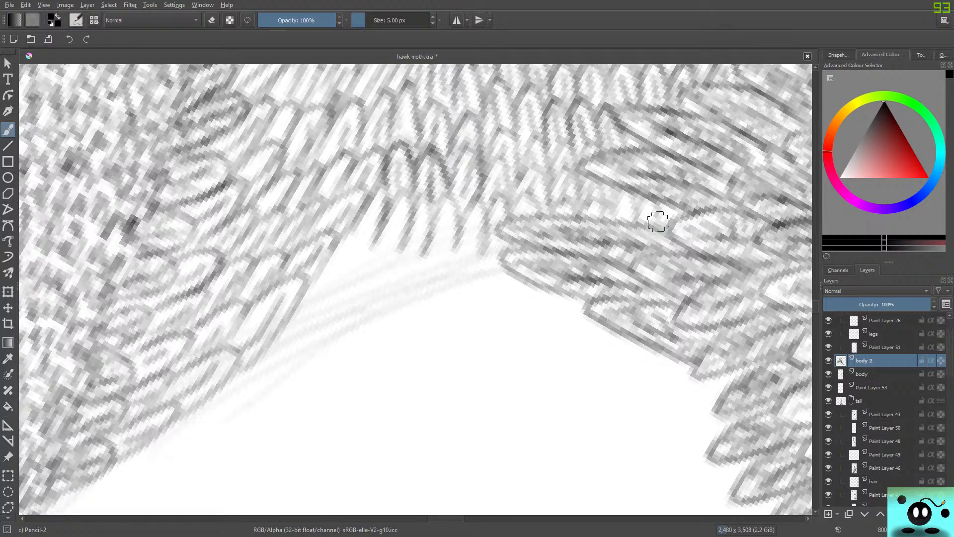
{"action": "mouse_move", "coordinate": [320, 271]}
{"action": "left_mouse_down"}
{"action": "mouse_move", "coordinate": [351, 236]}
{"action": "mouse_move", "coordinate": [342, 285]}
{"action": "mouse_move", "coordinate": [378, 270]}
{"action": "mouse_move", "coordinate": [365, 257]}
{"action": "mouse_move", "coordinate": [378, 284]}
{"action": "mouse_move", "coordinate": [391, 248]}
{"action": "mouse_move", "coordinate": [402, 286]}
{"action": "mouse_move", "coordinate": [426, 295]}
{"action": "mouse_move", "coordinate": [459, 251]}
{"action": "mouse_move", "coordinate": [452, 296]}
{"action": "mouse_move", "coordinate": [472, 243]}
{"action": "mouse_move", "coordinate": [481, 300]}
{"action": "mouse_move", "coordinate": [506, 272]}
{"action": "mouse_move", "coordinate": [503, 301]}
{"action": "mouse_move", "coordinate": [510, 281]}
{"action": "mouse_move", "coordinate": [496, 327]}
{"action": "mouse_move", "coordinate": [515, 311]}
{"action": "mouse_move", "coordinate": [519, 290]}
{"action": "mouse_move", "coordinate": [536, 312]}
{"action": "mouse_move", "coordinate": [539, 298]}
{"action": "mouse_move", "coordinate": [538, 321]}
{"action": "mouse_move", "coordinate": [558, 311]}
{"action": "mouse_move", "coordinate": [558, 322]}
{"action": "mouse_move", "coordinate": [566, 306]}
{"action": "mouse_move", "coordinate": [547, 319]}
{"action": "left_mouse_up"}
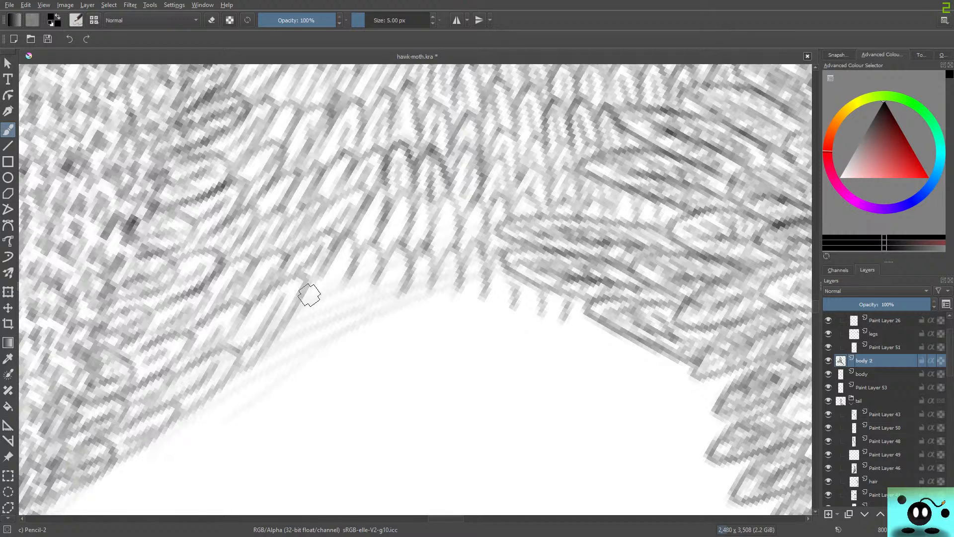
{"action": "mouse_move", "coordinate": [291, 320]}
{"action": "left_mouse_down"}
{"action": "mouse_move", "coordinate": [320, 268]}
{"action": "mouse_move", "coordinate": [312, 328]}
{"action": "mouse_move", "coordinate": [353, 300]}
{"action": "mouse_move", "coordinate": [344, 323]}
{"action": "mouse_move", "coordinate": [376, 314]}
{"action": "mouse_move", "coordinate": [366, 331]}
{"action": "mouse_move", "coordinate": [395, 283]}
{"action": "mouse_move", "coordinate": [394, 331]}
{"action": "mouse_move", "coordinate": [418, 310]}
{"action": "mouse_move", "coordinate": [394, 331]}
{"action": "mouse_move", "coordinate": [422, 282]}
{"action": "mouse_move", "coordinate": [420, 333]}
{"action": "mouse_move", "coordinate": [443, 346]}
{"action": "mouse_move", "coordinate": [468, 338]}
{"action": "left_mouse_up"}
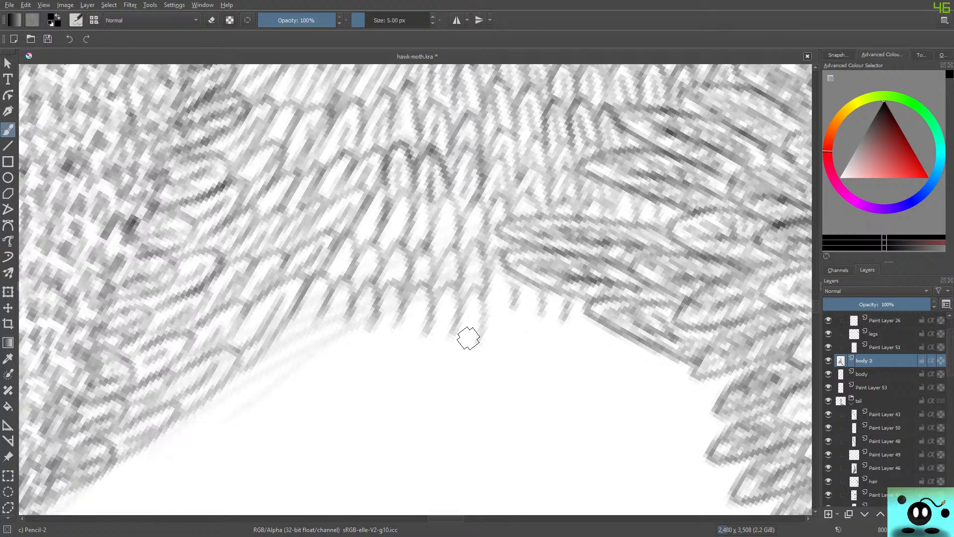
{"action": "mouse_move", "coordinate": [468, 338]}
{"action": "left_mouse_down"}
{"action": "mouse_move", "coordinate": [515, 319]}
{"action": "mouse_move", "coordinate": [510, 311]}
{"action": "mouse_move", "coordinate": [509, 359]}
{"action": "mouse_move", "coordinate": [537, 316]}
{"action": "mouse_move", "coordinate": [536, 345]}
{"action": "mouse_move", "coordinate": [546, 349]}
{"action": "mouse_move", "coordinate": [537, 360]}
{"action": "mouse_move", "coordinate": [555, 367]}
{"action": "mouse_move", "coordinate": [584, 318]}
{"action": "mouse_move", "coordinate": [581, 360]}
{"action": "mouse_move", "coordinate": [588, 338]}
{"action": "mouse_move", "coordinate": [601, 364]}
{"action": "mouse_move", "coordinate": [625, 363]}
{"action": "left_mouse_up"}
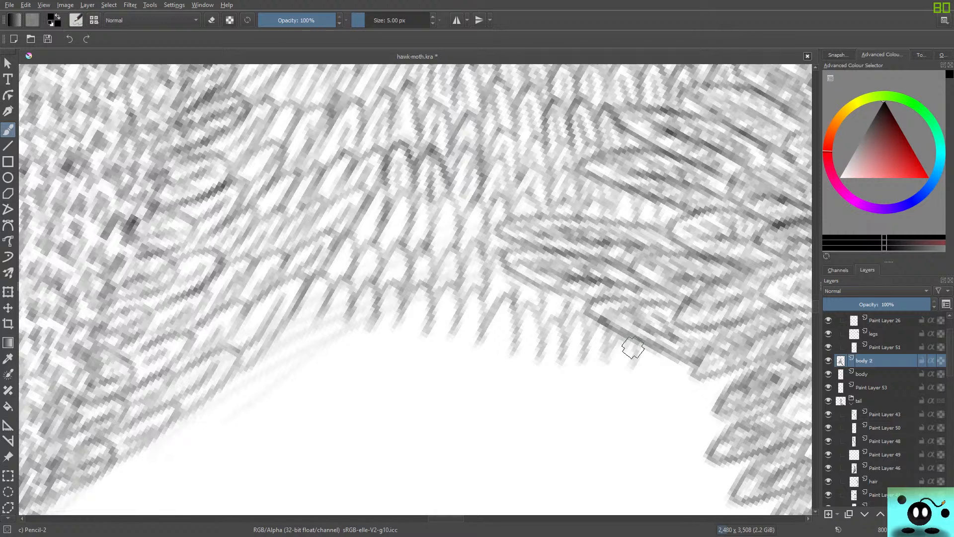
Shade the three new feather rows with fine inner lines, darkening the feathers in the middle of the gap.
{"action": "mouse_move", "coordinate": [318, 294]}
{"action": "left_mouse_down"}
{"action": "mouse_move", "coordinate": [302, 320]}
{"action": "mouse_move", "coordinate": [323, 332]}
{"action": "left_mouse_up"}
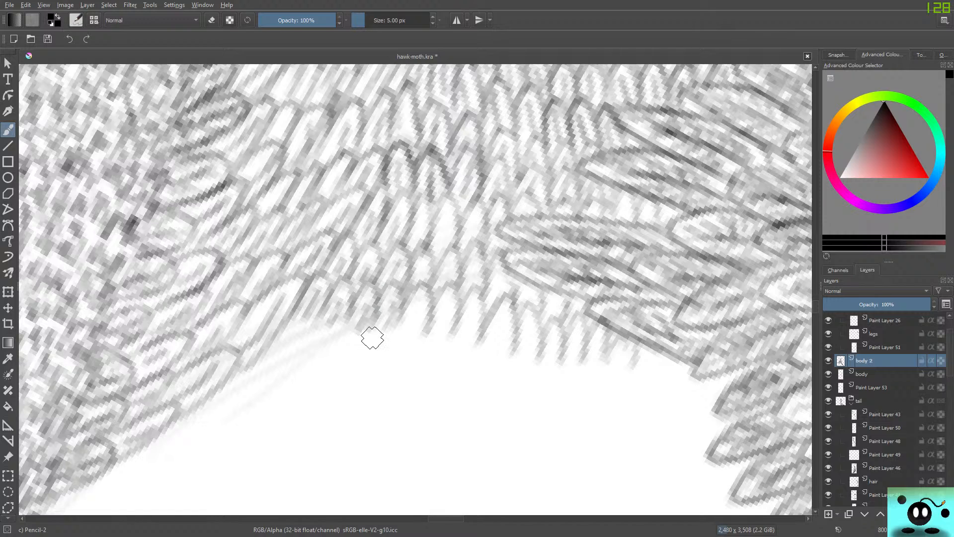
{"action": "left_click_drag", "start_coordinate": [416, 313], "coordinate": [410, 333]}
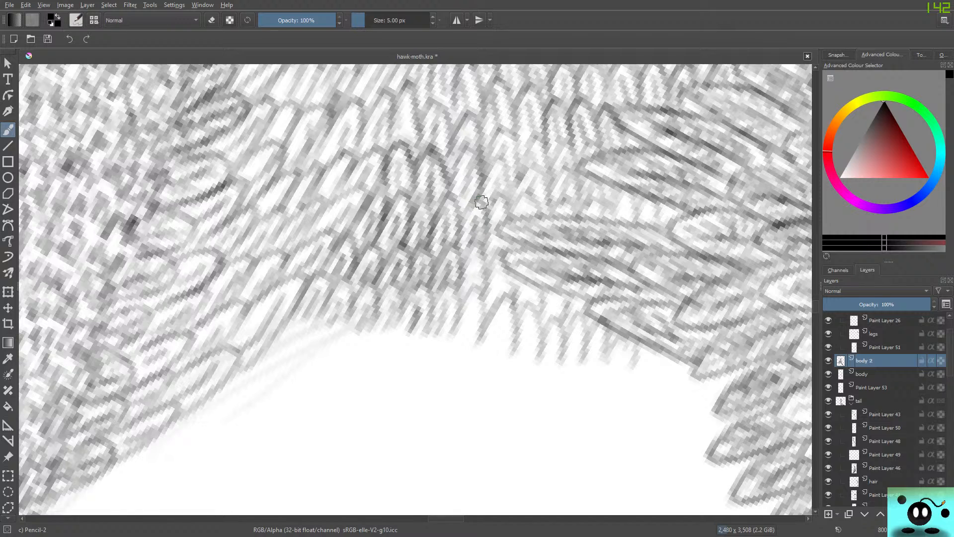
{"action": "mouse_move", "coordinate": [486, 236]}
{"action": "left_mouse_down"}
{"action": "mouse_move", "coordinate": [502, 197]}
{"action": "mouse_move", "coordinate": [509, 223]}
{"action": "left_mouse_up"}
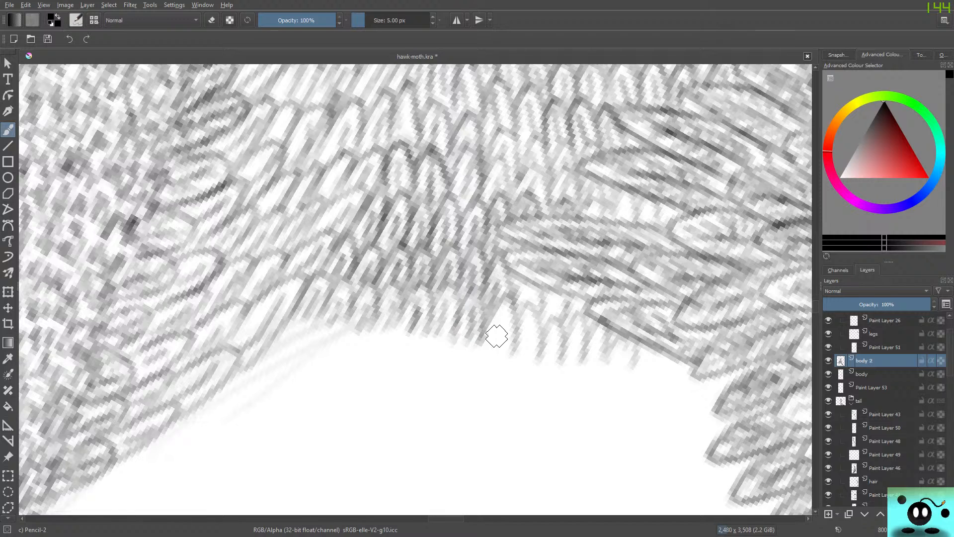
{"action": "mouse_move", "coordinate": [484, 347]}
{"action": "left_mouse_down"}
{"action": "mouse_move", "coordinate": [509, 302]}
{"action": "mouse_move", "coordinate": [517, 354]}
{"action": "mouse_move", "coordinate": [530, 326]}
{"action": "left_mouse_up"}
{"action": "mouse_move", "coordinate": [529, 365]}
{"action": "left_mouse_down"}
{"action": "mouse_move", "coordinate": [528, 313]}
{"action": "mouse_move", "coordinate": [522, 338]}
{"action": "mouse_move", "coordinate": [551, 362]}
{"action": "mouse_move", "coordinate": [541, 336]}
{"action": "mouse_move", "coordinate": [582, 362]}
{"action": "mouse_move", "coordinate": [565, 351]}
{"action": "mouse_move", "coordinate": [596, 341]}
{"action": "mouse_move", "coordinate": [600, 329]}
{"action": "left_mouse_up"}
{"action": "mouse_move", "coordinate": [548, 314]}
{"action": "left_mouse_down"}
{"action": "mouse_move", "coordinate": [520, 305]}
{"action": "mouse_move", "coordinate": [527, 289]}
{"action": "left_mouse_up"}
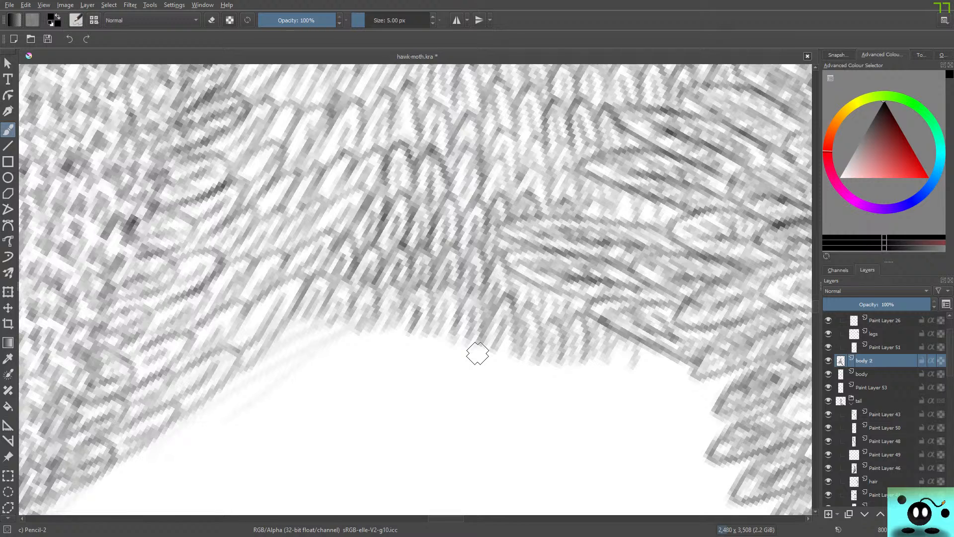
{"action": "mouse_move", "coordinate": [624, 351]}
{"action": "left_mouse_down"}
{"action": "mouse_move", "coordinate": [618, 363]}
{"action": "mouse_move", "coordinate": [627, 364]}
{"action": "left_mouse_up"}
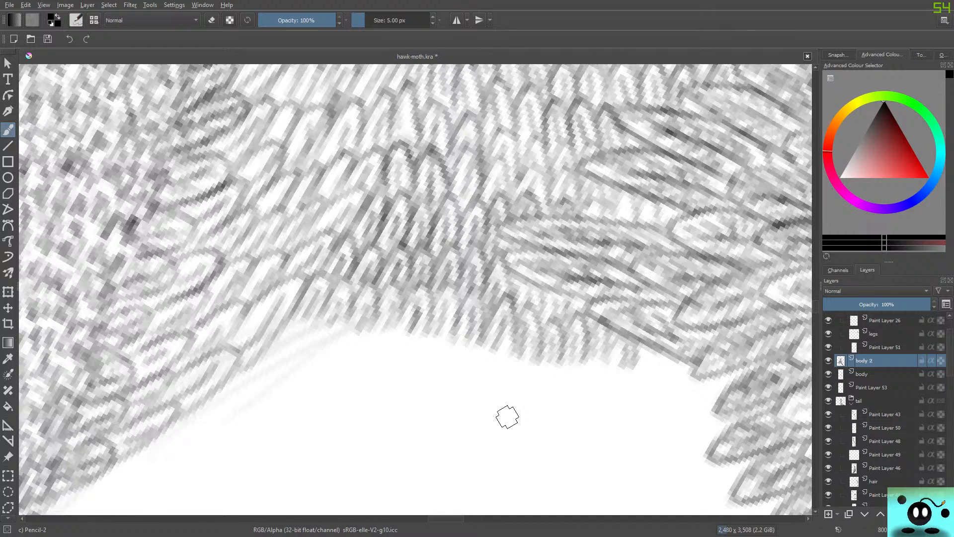
Outline two more feather rows across the gap and shade their feathers with fine lines, starting from the slanted feathers.
{"action": "mouse_move", "coordinate": [271, 356]}
{"action": "left_mouse_down"}
{"action": "mouse_move", "coordinate": [289, 313]}
{"action": "mouse_move", "coordinate": [295, 363]}
{"action": "mouse_move", "coordinate": [312, 321]}
{"action": "mouse_move", "coordinate": [321, 372]}
{"action": "mouse_move", "coordinate": [338, 364]}
{"action": "mouse_move", "coordinate": [326, 367]}
{"action": "mouse_move", "coordinate": [346, 319]}
{"action": "mouse_move", "coordinate": [352, 380]}
{"action": "mouse_move", "coordinate": [361, 333]}
{"action": "mouse_move", "coordinate": [373, 327]}
{"action": "mouse_move", "coordinate": [384, 371]}
{"action": "mouse_move", "coordinate": [384, 354]}
{"action": "mouse_move", "coordinate": [386, 371]}
{"action": "mouse_move", "coordinate": [415, 361]}
{"action": "mouse_move", "coordinate": [408, 378]}
{"action": "mouse_move", "coordinate": [437, 342]}
{"action": "mouse_move", "coordinate": [419, 348]}
{"action": "mouse_move", "coordinate": [441, 372]}
{"action": "mouse_move", "coordinate": [454, 332]}
{"action": "mouse_move", "coordinate": [456, 376]}
{"action": "mouse_move", "coordinate": [476, 338]}
{"action": "mouse_move", "coordinate": [480, 373]}
{"action": "mouse_move", "coordinate": [488, 382]}
{"action": "mouse_move", "coordinate": [488, 362]}
{"action": "mouse_move", "coordinate": [499, 392]}
{"action": "mouse_move", "coordinate": [511, 369]}
{"action": "mouse_move", "coordinate": [513, 391]}
{"action": "mouse_move", "coordinate": [525, 398]}
{"action": "mouse_move", "coordinate": [538, 355]}
{"action": "mouse_move", "coordinate": [539, 387]}
{"action": "mouse_move", "coordinate": [587, 401]}
{"action": "mouse_move", "coordinate": [615, 399]}
{"action": "mouse_move", "coordinate": [639, 357]}
{"action": "mouse_move", "coordinate": [629, 399]}
{"action": "mouse_move", "coordinate": [643, 373]}
{"action": "mouse_move", "coordinate": [638, 388]}
{"action": "mouse_move", "coordinate": [654, 392]}
{"action": "mouse_move", "coordinate": [638, 365]}
{"action": "mouse_move", "coordinate": [646, 348]}
{"action": "mouse_move", "coordinate": [656, 392]}
{"action": "mouse_move", "coordinate": [670, 346]}
{"action": "mouse_move", "coordinate": [660, 416]}
{"action": "mouse_move", "coordinate": [692, 396]}
{"action": "mouse_move", "coordinate": [684, 424]}
{"action": "mouse_move", "coordinate": [690, 402]}
{"action": "mouse_move", "coordinate": [685, 423]}
{"action": "mouse_move", "coordinate": [713, 408]}
{"action": "mouse_move", "coordinate": [704, 431]}
{"action": "left_mouse_up"}
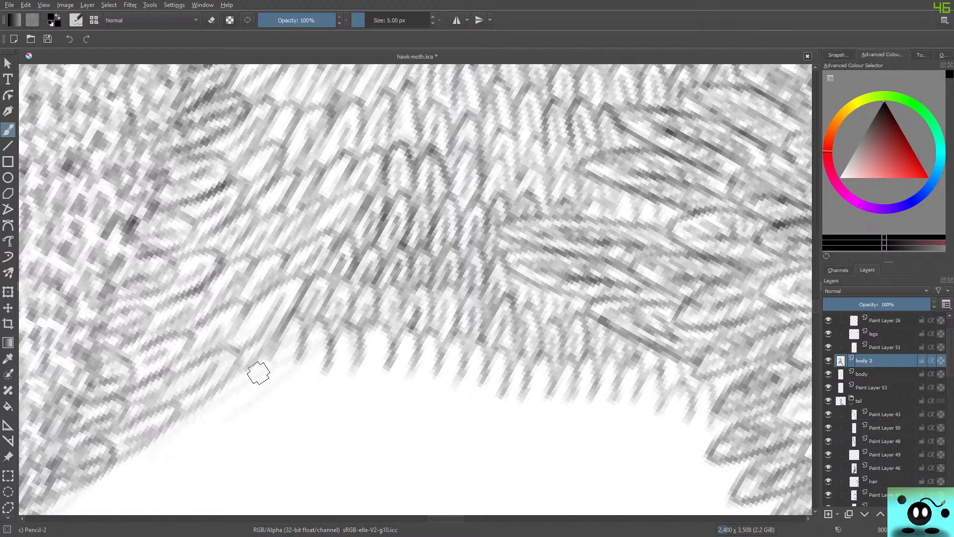
{"action": "mouse_move", "coordinate": [241, 390]}
{"action": "left_mouse_down"}
{"action": "mouse_move", "coordinate": [280, 361]}
{"action": "mouse_move", "coordinate": [263, 400]}
{"action": "mouse_move", "coordinate": [295, 350]}
{"action": "mouse_move", "coordinate": [287, 376]}
{"action": "mouse_move", "coordinate": [296, 399]}
{"action": "mouse_move", "coordinate": [303, 365]}
{"action": "mouse_move", "coordinate": [313, 403]}
{"action": "mouse_move", "coordinate": [327, 374]}
{"action": "mouse_move", "coordinate": [342, 406]}
{"action": "mouse_move", "coordinate": [363, 358]}
{"action": "mouse_move", "coordinate": [360, 400]}
{"action": "mouse_move", "coordinate": [374, 412]}
{"action": "mouse_move", "coordinate": [379, 375]}
{"action": "mouse_move", "coordinate": [412, 404]}
{"action": "mouse_move", "coordinate": [404, 410]}
{"action": "mouse_move", "coordinate": [422, 421]}
{"action": "mouse_move", "coordinate": [451, 415]}
{"action": "mouse_move", "coordinate": [427, 415]}
{"action": "mouse_move", "coordinate": [452, 424]}
{"action": "mouse_move", "coordinate": [469, 379]}
{"action": "mouse_move", "coordinate": [466, 432]}
{"action": "mouse_move", "coordinate": [482, 387]}
{"action": "mouse_move", "coordinate": [480, 408]}
{"action": "mouse_move", "coordinate": [497, 421]}
{"action": "mouse_move", "coordinate": [504, 401]}
{"action": "mouse_move", "coordinate": [513, 421]}
{"action": "mouse_move", "coordinate": [525, 411]}
{"action": "mouse_move", "coordinate": [538, 429]}
{"action": "mouse_move", "coordinate": [554, 407]}
{"action": "mouse_move", "coordinate": [550, 429]}
{"action": "mouse_move", "coordinate": [572, 413]}
{"action": "mouse_move", "coordinate": [569, 437]}
{"action": "mouse_move", "coordinate": [592, 387]}
{"action": "mouse_move", "coordinate": [581, 406]}
{"action": "mouse_move", "coordinate": [601, 425]}
{"action": "mouse_move", "coordinate": [613, 397]}
{"action": "mouse_move", "coordinate": [619, 440]}
{"action": "mouse_move", "coordinate": [666, 435]}
{"action": "mouse_move", "coordinate": [660, 457]}
{"action": "mouse_move", "coordinate": [707, 449]}
{"action": "left_mouse_up"}
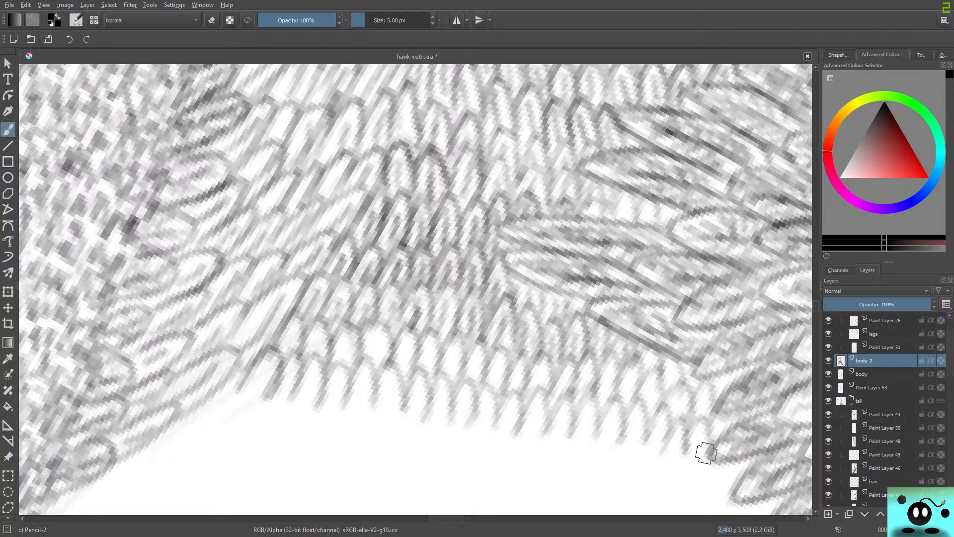
{"action": "mouse_move", "coordinate": [254, 378]}
{"action": "left_mouse_down"}
{"action": "mouse_move", "coordinate": [272, 353]}
{"action": "mouse_move", "coordinate": [261, 385]}
{"action": "mouse_move", "coordinate": [294, 329]}
{"action": "mouse_move", "coordinate": [269, 345]}
{"action": "mouse_move", "coordinate": [290, 319]}
{"action": "mouse_move", "coordinate": [302, 343]}
{"action": "mouse_move", "coordinate": [281, 364]}
{"action": "mouse_move", "coordinate": [314, 343]}
{"action": "mouse_move", "coordinate": [321, 359]}
{"action": "mouse_move", "coordinate": [312, 328]}
{"action": "mouse_move", "coordinate": [285, 411]}
{"action": "mouse_move", "coordinate": [301, 406]}
{"action": "mouse_move", "coordinate": [308, 385]}
{"action": "mouse_move", "coordinate": [301, 408]}
{"action": "mouse_move", "coordinate": [299, 387]}
{"action": "mouse_move", "coordinate": [276, 395]}
{"action": "mouse_move", "coordinate": [285, 382]}
{"action": "mouse_move", "coordinate": [278, 408]}
{"action": "mouse_move", "coordinate": [288, 404]}
{"action": "mouse_move", "coordinate": [295, 360]}
{"action": "mouse_move", "coordinate": [277, 379]}
{"action": "mouse_move", "coordinate": [297, 390]}
{"action": "mouse_move", "coordinate": [310, 358]}
{"action": "mouse_move", "coordinate": [319, 399]}
{"action": "mouse_move", "coordinate": [301, 406]}
{"action": "mouse_move", "coordinate": [335, 399]}
{"action": "mouse_move", "coordinate": [335, 383]}
{"action": "mouse_move", "coordinate": [326, 396]}
{"action": "mouse_move", "coordinate": [327, 383]}
{"action": "mouse_move", "coordinate": [342, 365]}
{"action": "mouse_move", "coordinate": [337, 407]}
{"action": "mouse_move", "coordinate": [346, 338]}
{"action": "left_mouse_up"}
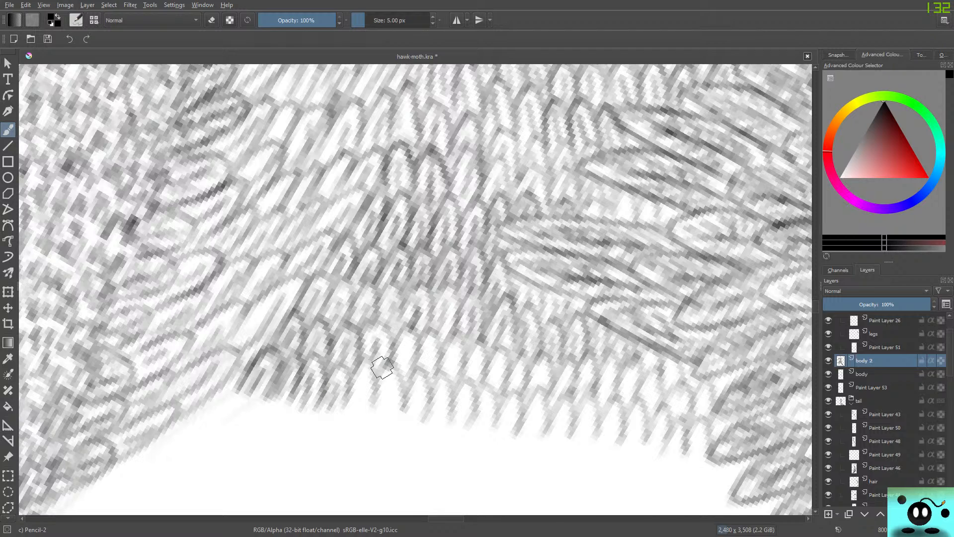
{"action": "mouse_move", "coordinate": [382, 366]}
{"action": "left_mouse_down"}
{"action": "mouse_move", "coordinate": [379, 329]}
{"action": "mouse_move", "coordinate": [359, 353]}
{"action": "left_mouse_up"}
{"action": "mouse_move", "coordinate": [354, 416]}
{"action": "left_mouse_down"}
{"action": "mouse_move", "coordinate": [361, 380]}
{"action": "mouse_move", "coordinate": [357, 409]}
{"action": "mouse_move", "coordinate": [376, 380]}
{"action": "mouse_move", "coordinate": [361, 364]}
{"action": "mouse_move", "coordinate": [365, 402]}
{"action": "mouse_move", "coordinate": [382, 413]}
{"action": "mouse_move", "coordinate": [388, 389]}
{"action": "mouse_move", "coordinate": [388, 416]}
{"action": "mouse_move", "coordinate": [403, 385]}
{"action": "mouse_move", "coordinate": [388, 366]}
{"action": "mouse_move", "coordinate": [403, 373]}
{"action": "mouse_move", "coordinate": [407, 345]}
{"action": "mouse_move", "coordinate": [411, 385]}
{"action": "mouse_move", "coordinate": [407, 336]}
{"action": "mouse_move", "coordinate": [388, 378]}
{"action": "mouse_move", "coordinate": [423, 360]}
{"action": "mouse_move", "coordinate": [434, 377]}
{"action": "mouse_move", "coordinate": [432, 335]}
{"action": "left_mouse_up"}
{"action": "mouse_move", "coordinate": [418, 399]}
{"action": "left_mouse_down"}
{"action": "mouse_move", "coordinate": [417, 427]}
{"action": "mouse_move", "coordinate": [437, 390]}
{"action": "mouse_move", "coordinate": [426, 383]}
{"action": "mouse_move", "coordinate": [405, 398]}
{"action": "mouse_move", "coordinate": [432, 416]}
{"action": "mouse_move", "coordinate": [450, 347]}
{"action": "mouse_move", "coordinate": [443, 383]}
{"action": "mouse_move", "coordinate": [473, 366]}
{"action": "mouse_move", "coordinate": [480, 377]}
{"action": "mouse_move", "coordinate": [475, 341]}
{"action": "mouse_move", "coordinate": [454, 383]}
{"action": "mouse_move", "coordinate": [454, 341]}
{"action": "mouse_move", "coordinate": [456, 420]}
{"action": "mouse_move", "coordinate": [464, 396]}
{"action": "mouse_move", "coordinate": [473, 417]}
{"action": "mouse_move", "coordinate": [485, 398]}
{"action": "mouse_move", "coordinate": [488, 410]}
{"action": "mouse_move", "coordinate": [490, 395]}
{"action": "mouse_move", "coordinate": [462, 448]}
{"action": "left_mouse_up"}
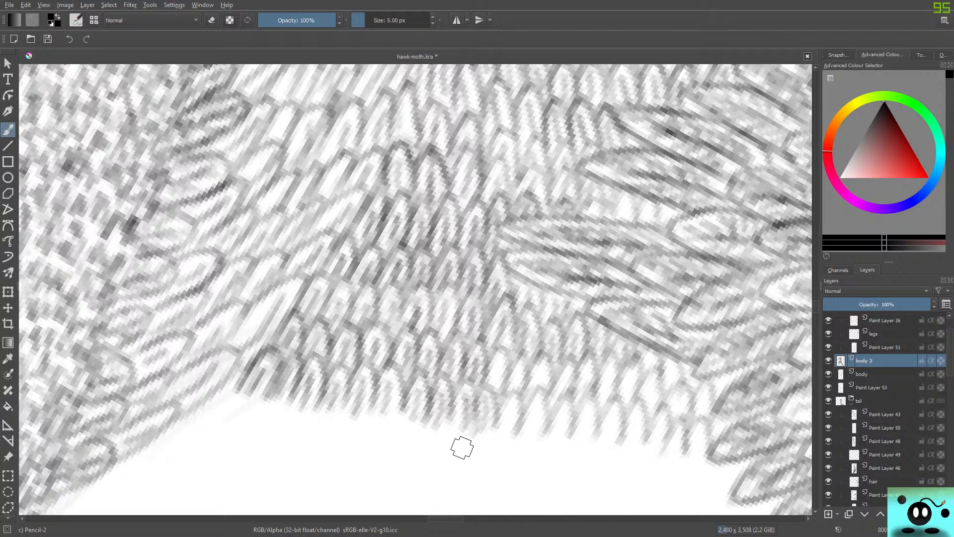
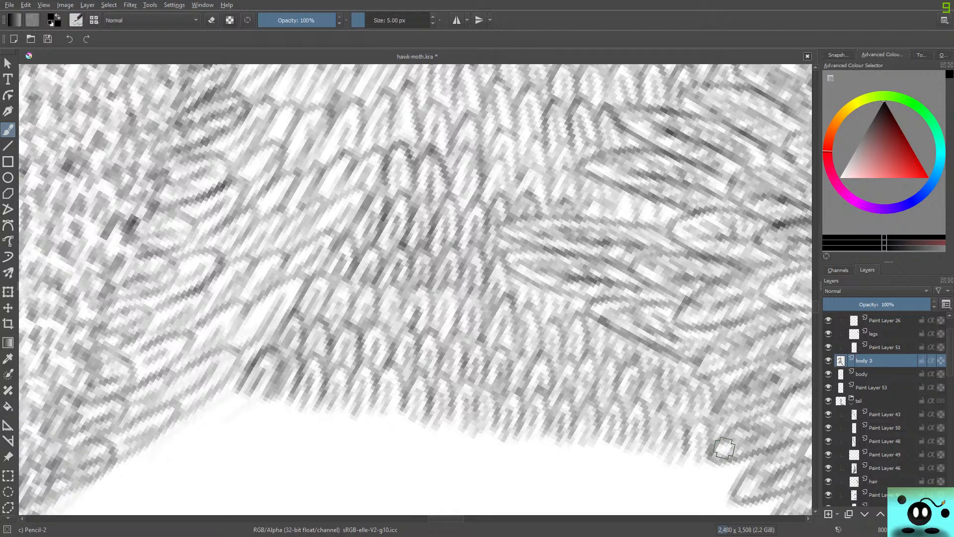
Restore the upright canvas rotation and examine the new feather rows in relation to the whole hawk-moth.
{"action": "scroll", "coordinate": [724, 448], "scroll_direction": "down", "scroll_amount": 3}
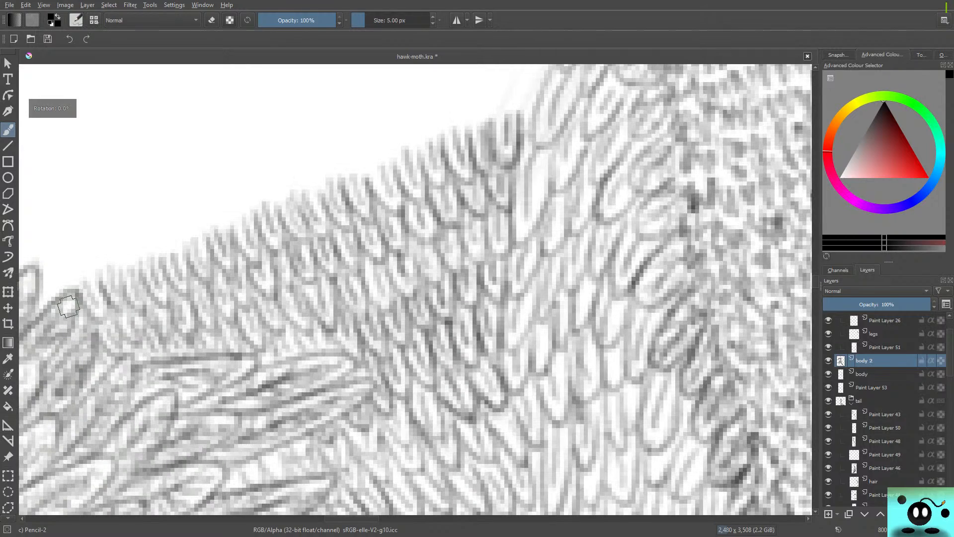
{"action": "scroll", "coordinate": [694, 470], "scroll_direction": "down", "scroll_amount": 12}
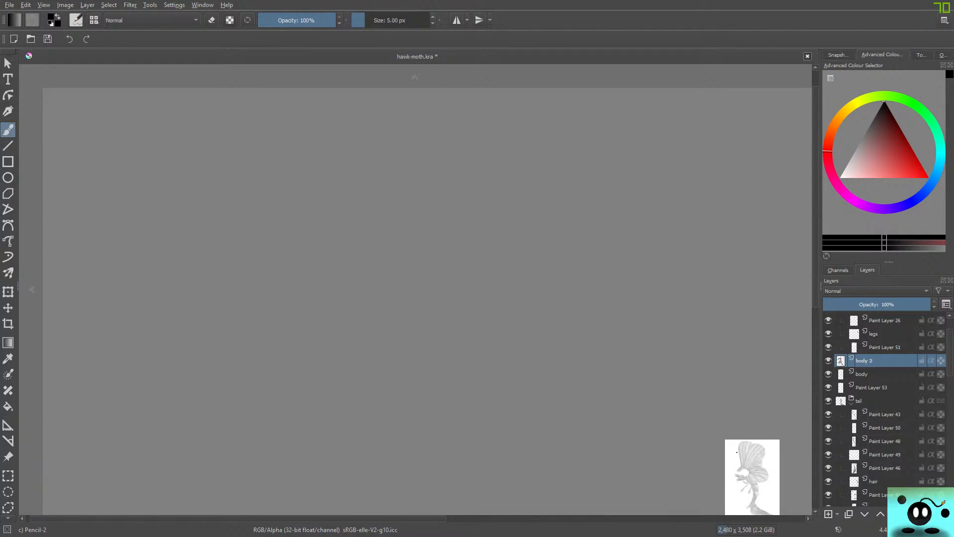
{"action": "scroll", "coordinate": [750, 471], "scroll_direction": "up", "scroll_amount": 4}
{"action": "scroll", "coordinate": [750, 471], "scroll_direction": "down", "scroll_amount": 4}
{"action": "scroll", "coordinate": [750, 472], "scroll_direction": "up", "scroll_amount": 4}
{"action": "scroll", "coordinate": [750, 471], "scroll_direction": "up", "scroll_amount": 3}
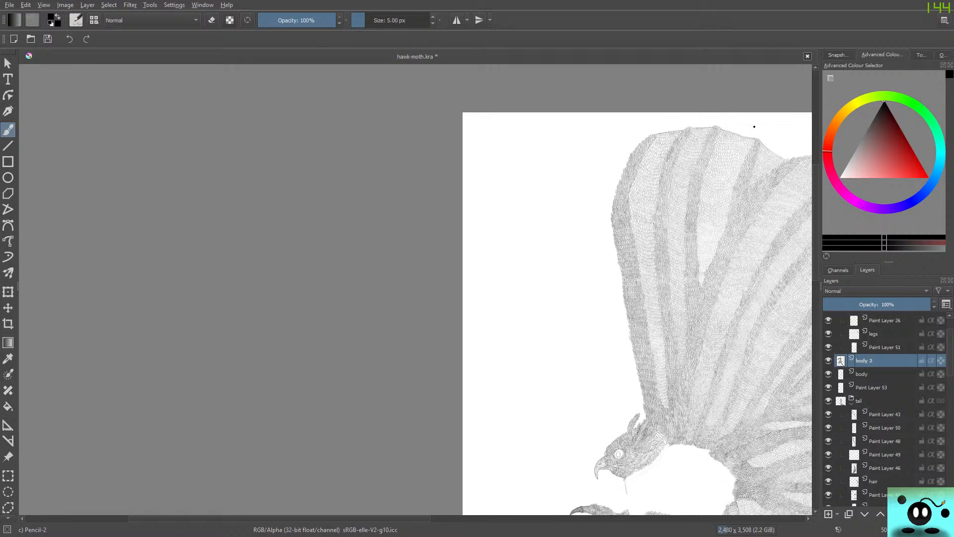
{"action": "scroll", "coordinate": [755, 305], "scroll_direction": "down", "scroll_amount": 7}
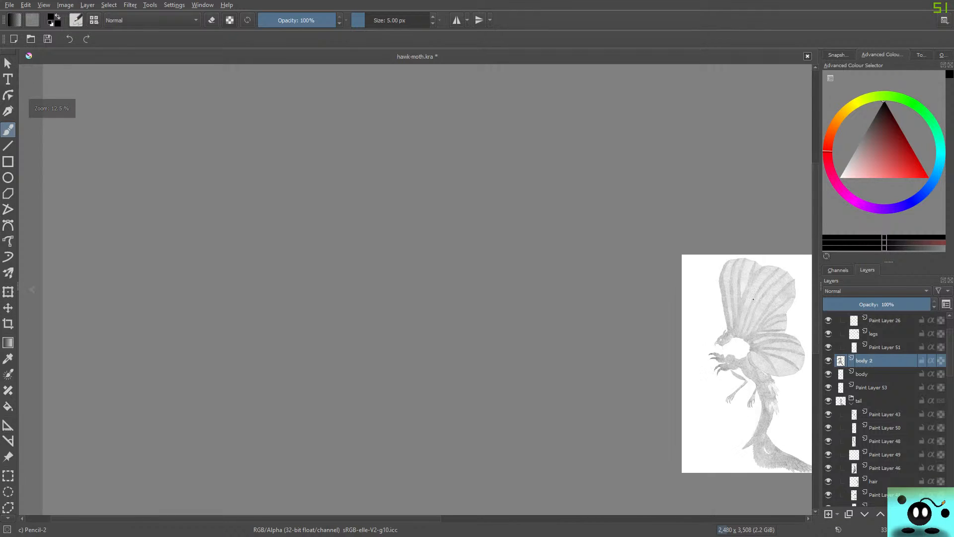
{"action": "scroll", "coordinate": [756, 320], "scroll_direction": "up", "scroll_amount": 5}
{"action": "scroll", "coordinate": [757, 318], "scroll_direction": "up", "scroll_amount": 1}
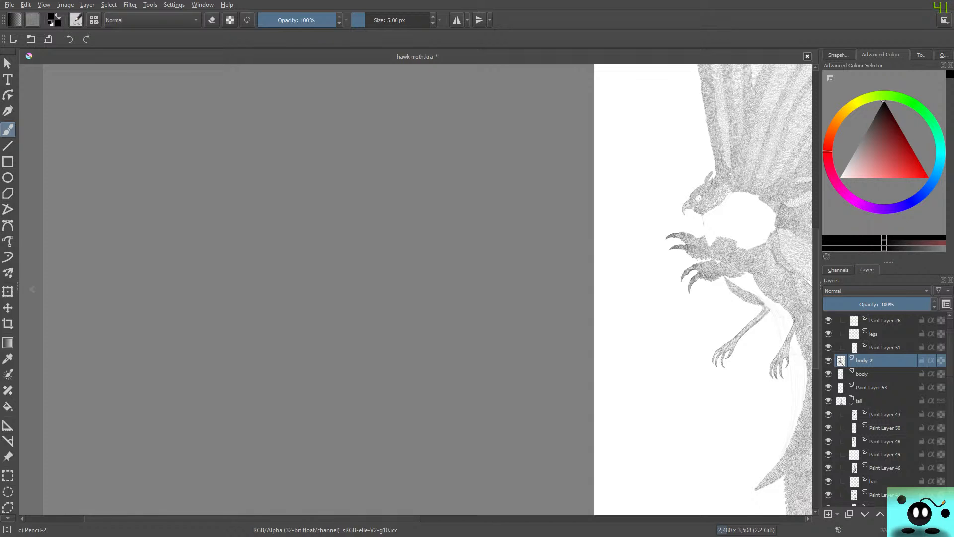
{"action": "left_click_drag", "start_coordinate": [253, 518], "coordinate": [379, 518]}
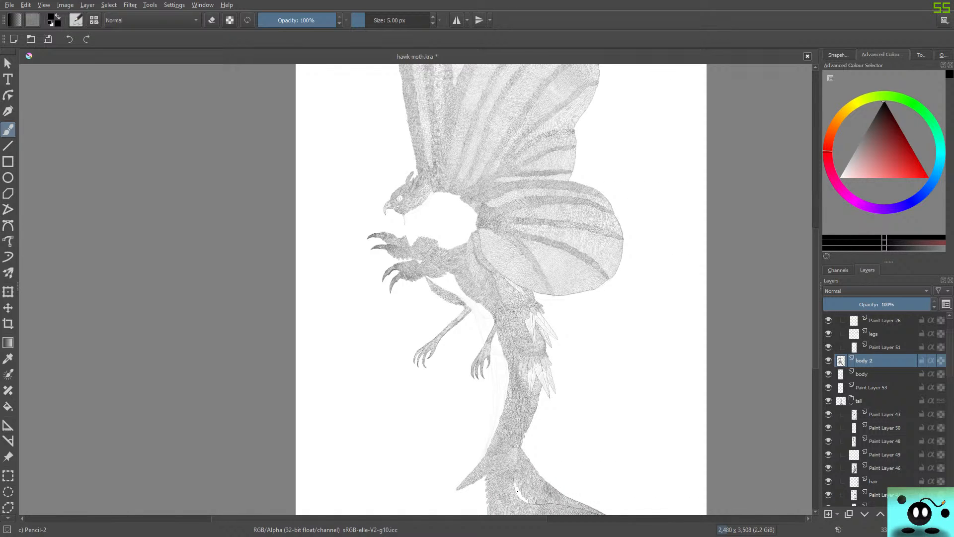
Review the complete drawing in canvas-only mode, from wings to tail, and return to the full interface.
{"action": "key", "text": "Tab"}
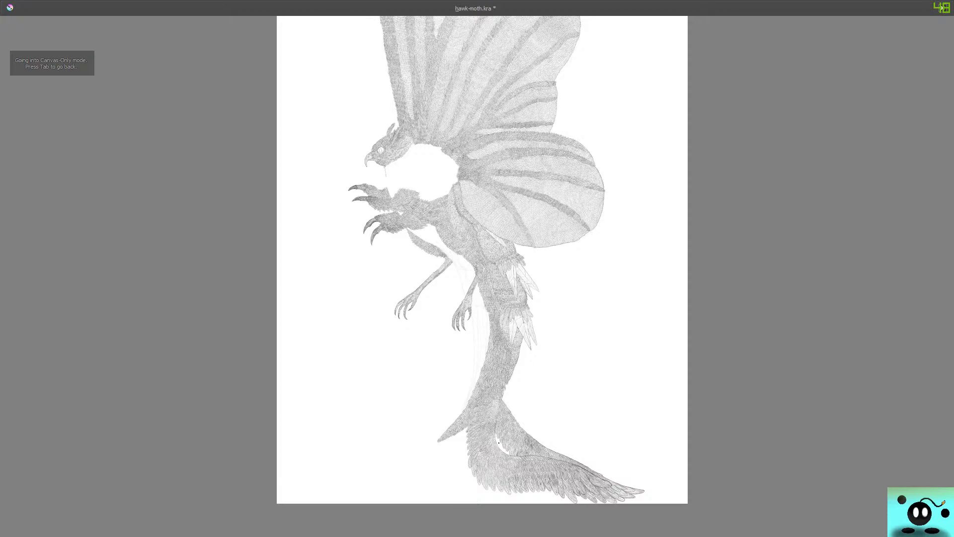
{"action": "scroll", "coordinate": [499, 443], "scroll_direction": "down", "scroll_amount": 2}
{"action": "scroll", "coordinate": [526, 446], "scroll_direction": "up", "scroll_amount": 2}
{"action": "scroll", "coordinate": [532, 393], "scroll_direction": "down", "scroll_amount": 1}
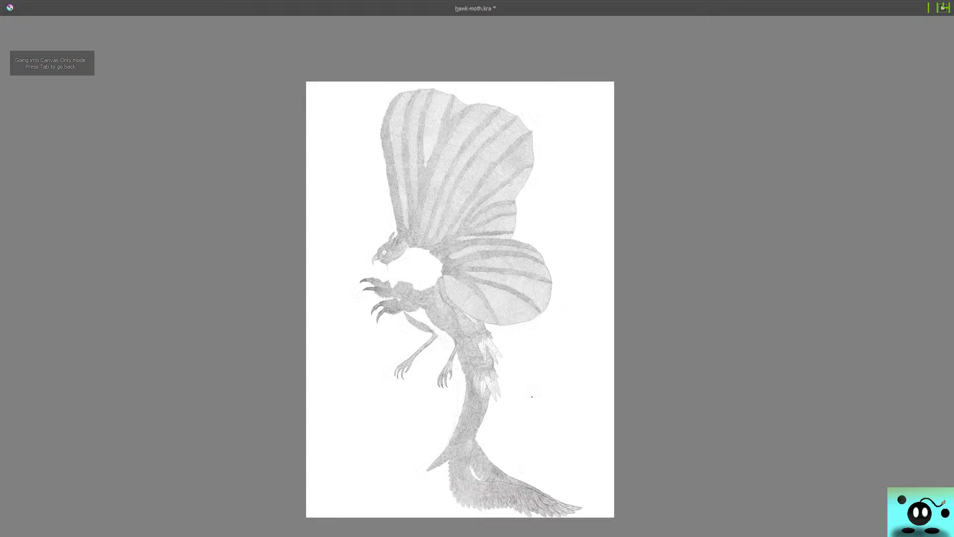
{"action": "scroll", "coordinate": [532, 396], "scroll_direction": "up", "scroll_amount": 1}
{"action": "scroll", "coordinate": [552, 357], "scroll_direction": "down", "scroll_amount": 1}
{"action": "scroll", "coordinate": [571, 324], "scroll_direction": "up", "scroll_amount": 1}
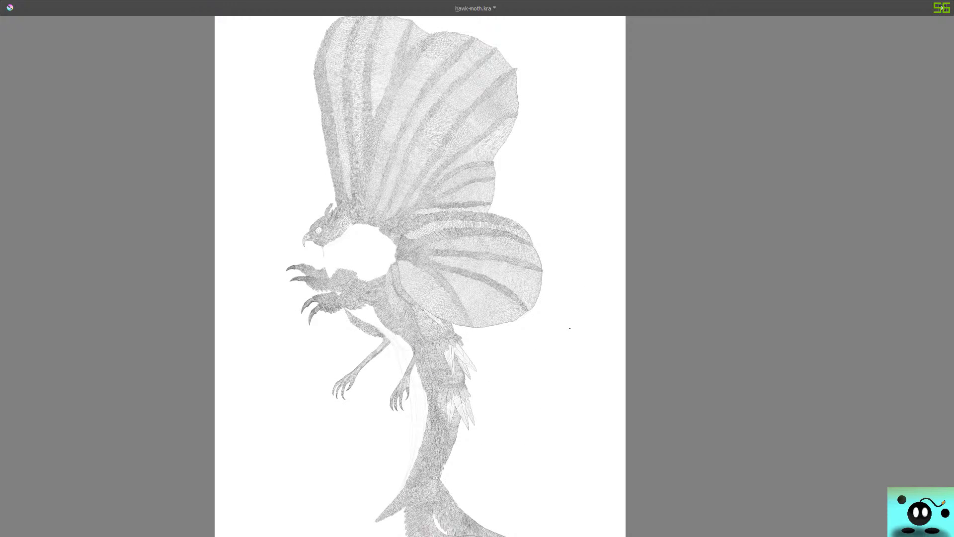
{"action": "key", "text": "Tab"}
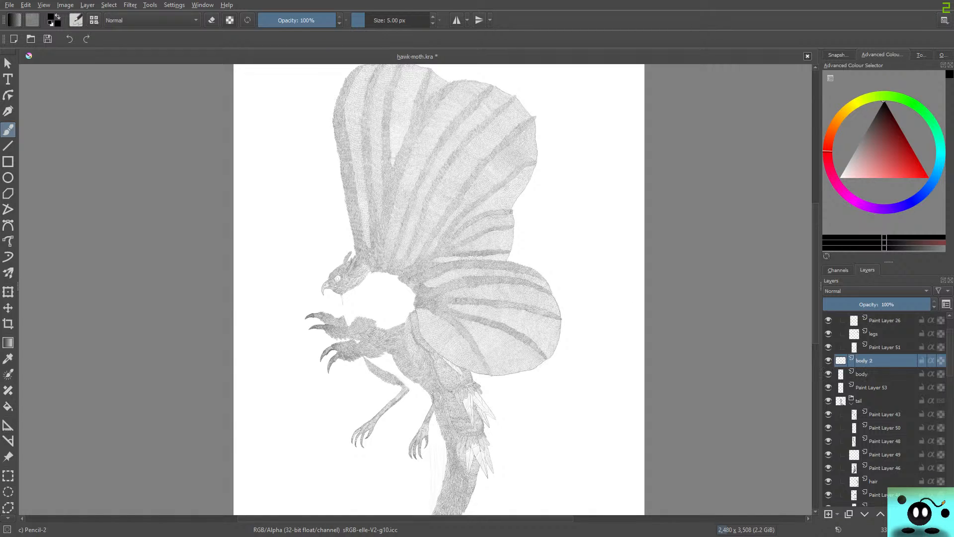
Make the body sketch layer active and raise its opacity to 100%.
{"action": "key", "text": "Page_Down"}
{"action": "left_click_drag", "start_coordinate": [860, 304], "coordinate": [933, 304]}
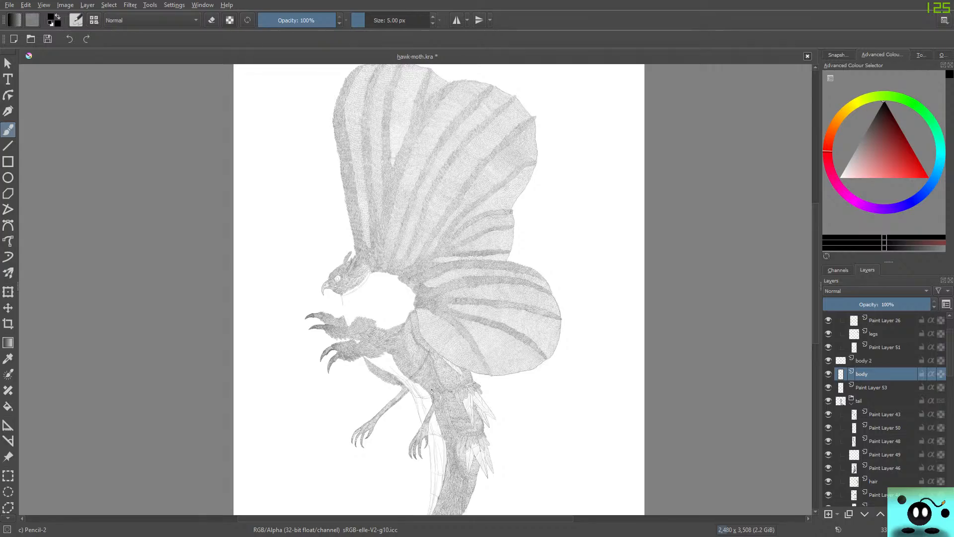
Examine the body feathers around the claws, upper leg and lower wing edge against the body sketch lines.
{"action": "scroll", "coordinate": [388, 323], "scroll_direction": "up", "scroll_amount": 3}
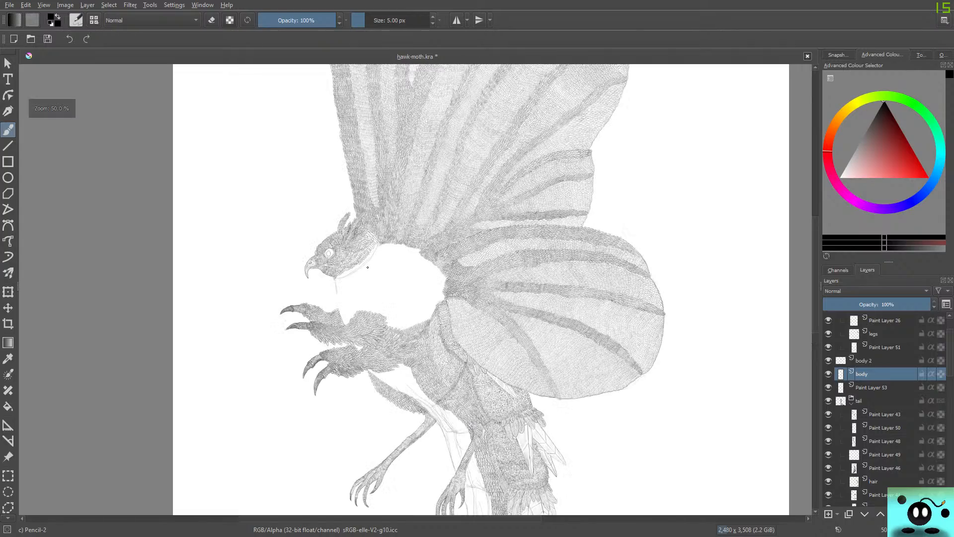
{"action": "scroll", "coordinate": [426, 370], "scroll_direction": "down", "scroll_amount": 3}
{"action": "scroll", "coordinate": [425, 368], "scroll_direction": "up", "scroll_amount": 6}
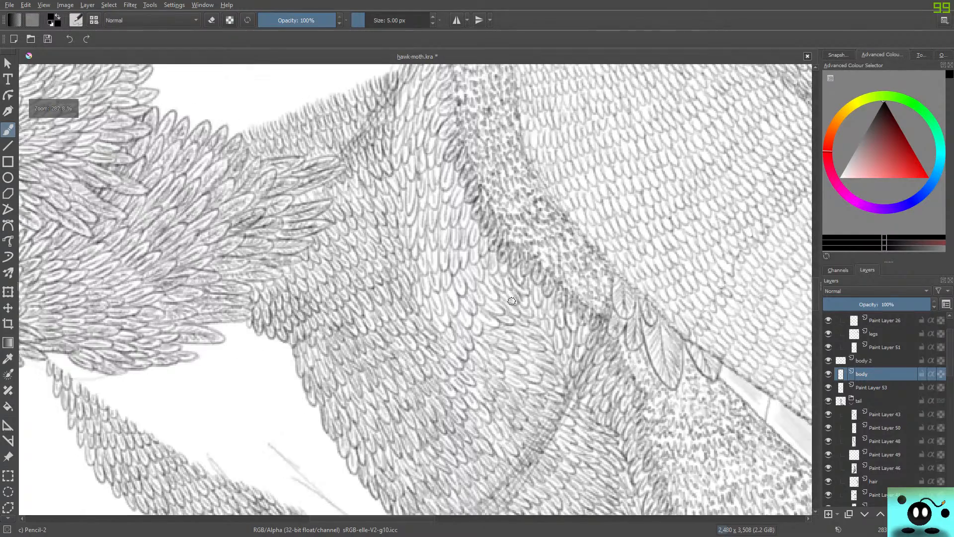
{"action": "scroll", "coordinate": [492, 318], "scroll_direction": "down", "scroll_amount": 1}
{"action": "scroll", "coordinate": [535, 243], "scroll_direction": "up", "scroll_amount": 1}
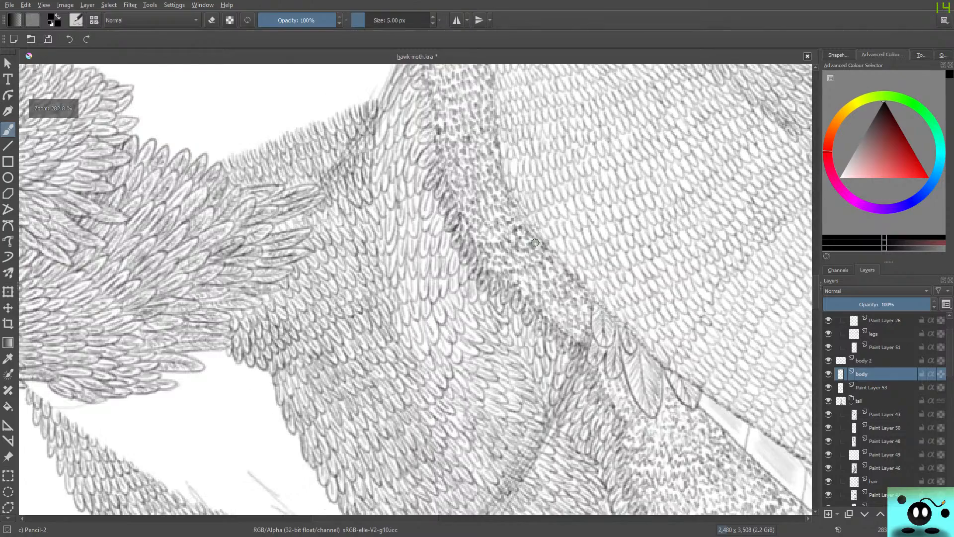
{"action": "scroll", "coordinate": [511, 199], "scroll_direction": "up", "scroll_amount": 1}
{"action": "scroll", "coordinate": [510, 199], "scroll_direction": "down", "scroll_amount": 1}
{"action": "scroll", "coordinate": [510, 198], "scroll_direction": "down", "scroll_amount": 6}
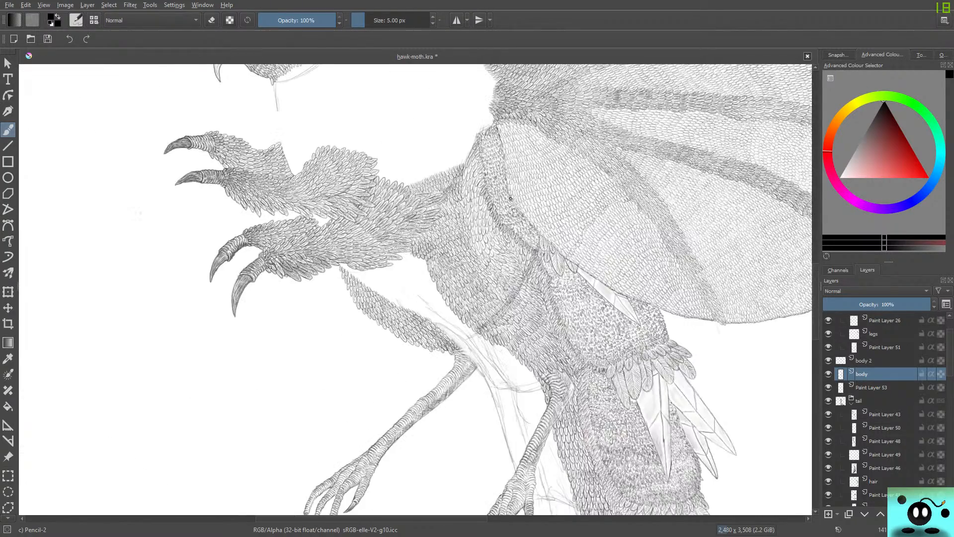
{"action": "scroll", "coordinate": [501, 247], "scroll_direction": "up", "scroll_amount": 5}
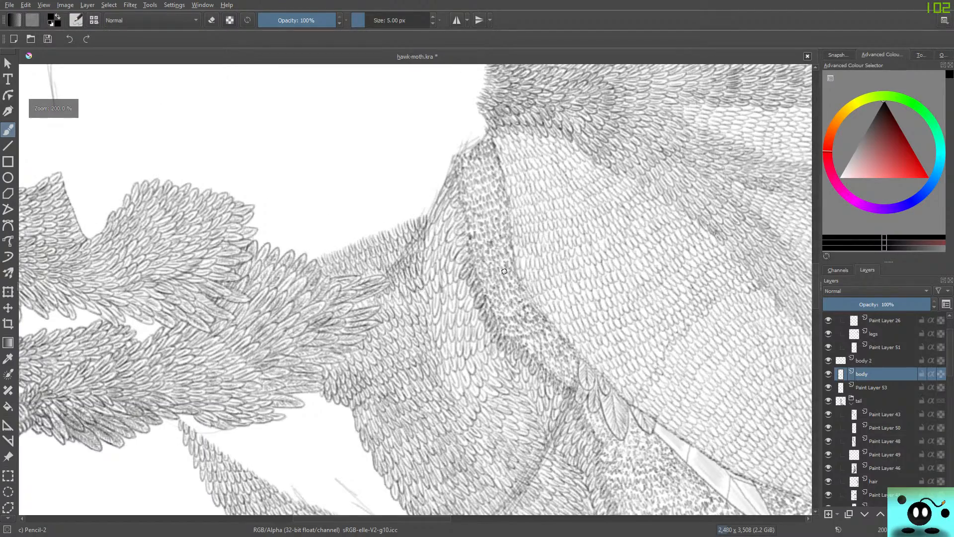
{"action": "scroll", "coordinate": [502, 249], "scroll_direction": "down", "scroll_amount": 3}
{"action": "scroll", "coordinate": [502, 248], "scroll_direction": "up", "scroll_amount": 2}
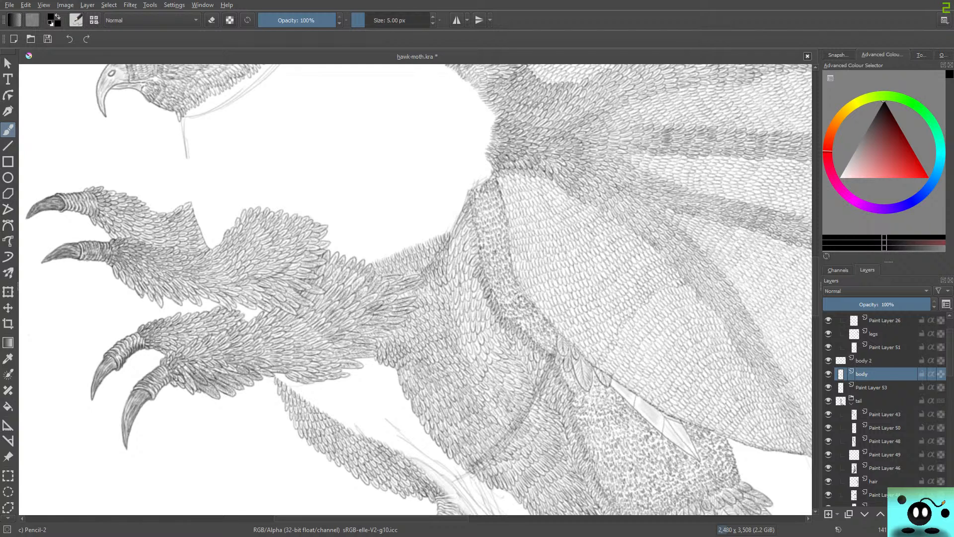
Hide and show the body 2 layer twice to check which feathers it holds.
{"action": "left_click", "coordinate": [829, 361]}
{"action": "left_click", "coordinate": [829, 361]}
{"action": "left_click", "coordinate": [829, 360]}
{"action": "left_click", "coordinate": [829, 361]}
Inspect the remaining white gap between head, claws and wings, comparing close-up and whole-figure views.
{"action": "scroll", "coordinate": [468, 345], "scroll_direction": "up", "scroll_amount": 2}
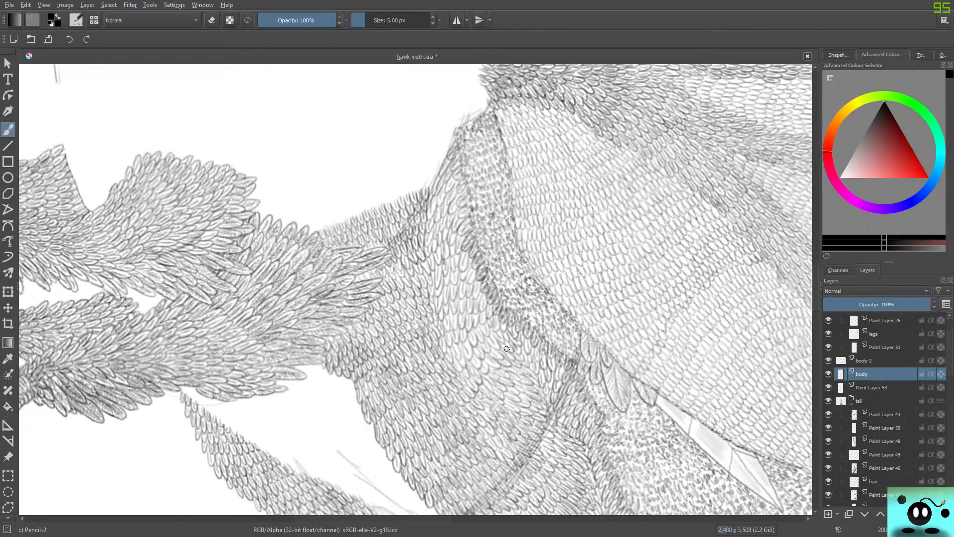
{"action": "scroll", "coordinate": [507, 349], "scroll_direction": "down", "scroll_amount": 7}
{"action": "scroll", "coordinate": [517, 351], "scroll_direction": "up", "scroll_amount": 2}
{"action": "scroll", "coordinate": [528, 355], "scroll_direction": "down", "scroll_amount": 1}
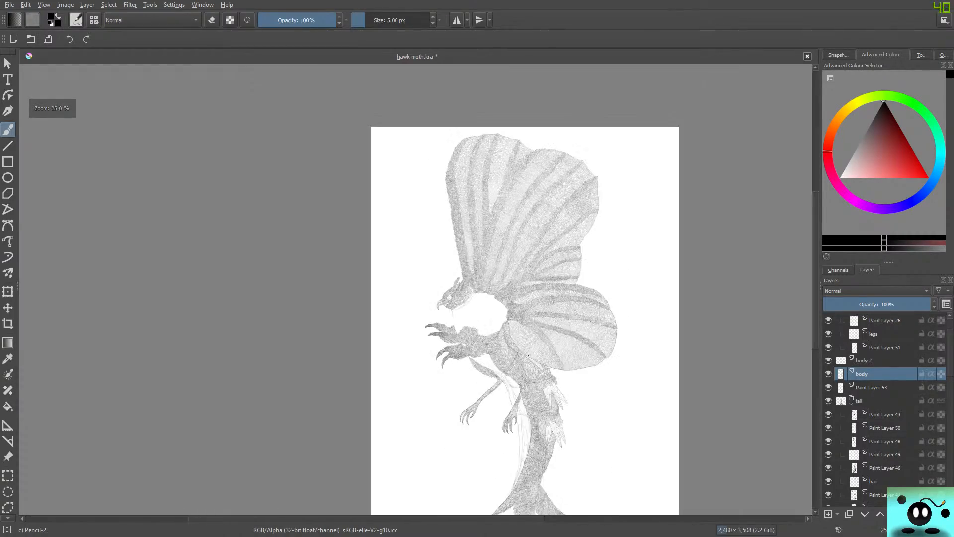
{"action": "scroll", "coordinate": [528, 355], "scroll_direction": "up", "scroll_amount": 2}
{"action": "scroll", "coordinate": [537, 368], "scroll_direction": "down", "scroll_amount": 3}
{"action": "scroll", "coordinate": [544, 382], "scroll_direction": "up", "scroll_amount": 1}
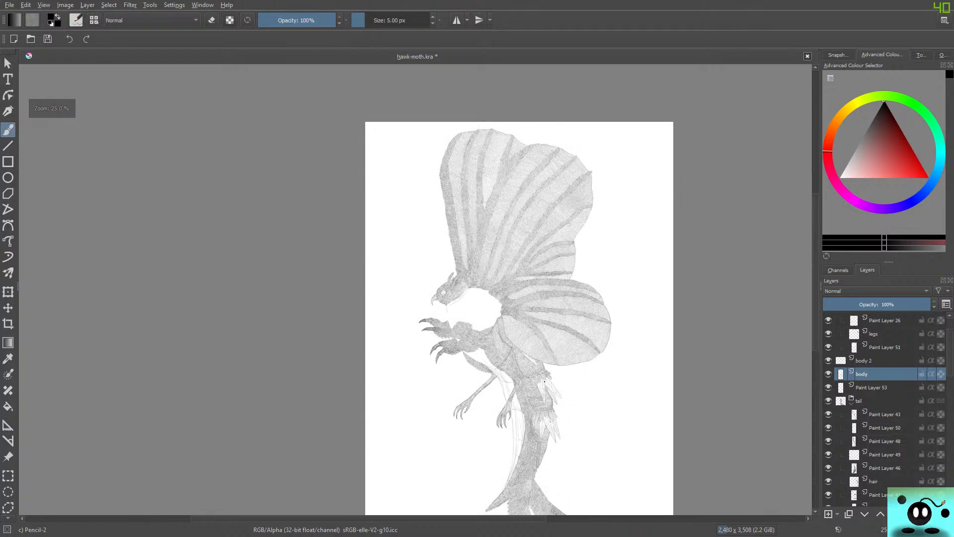
{"action": "scroll", "coordinate": [544, 382], "scroll_direction": "up", "scroll_amount": 2}
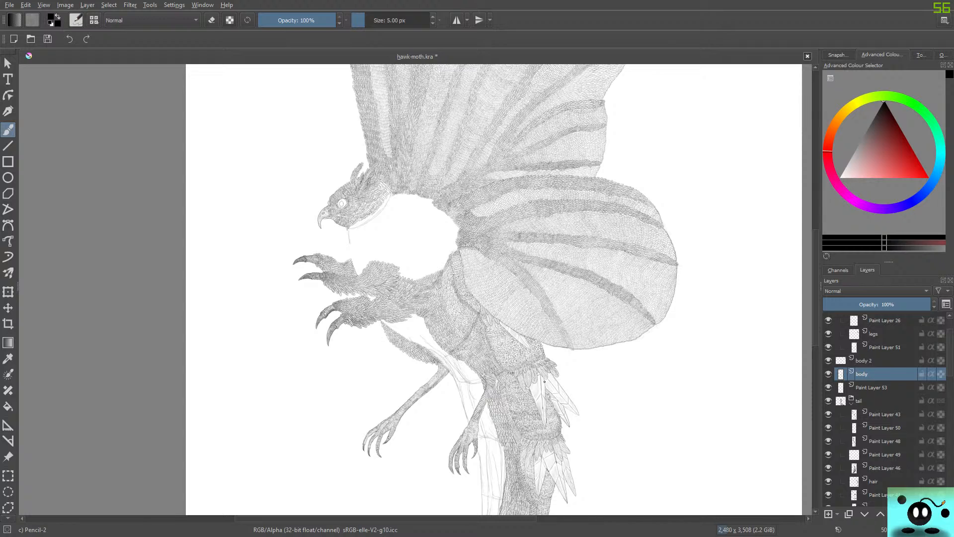
{"action": "scroll", "coordinate": [489, 247], "scroll_direction": "down", "scroll_amount": 4}
{"action": "scroll", "coordinate": [493, 232], "scroll_direction": "up", "scroll_amount": 2}
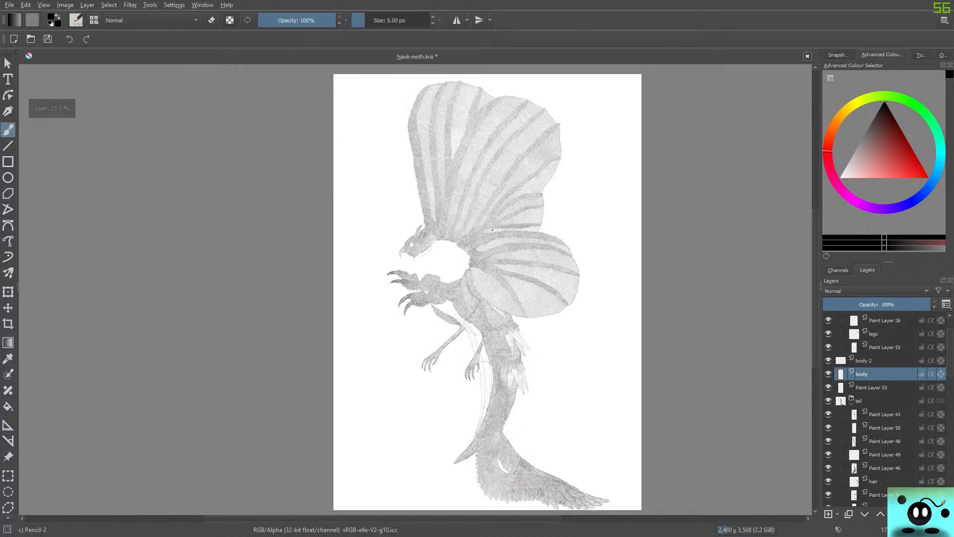